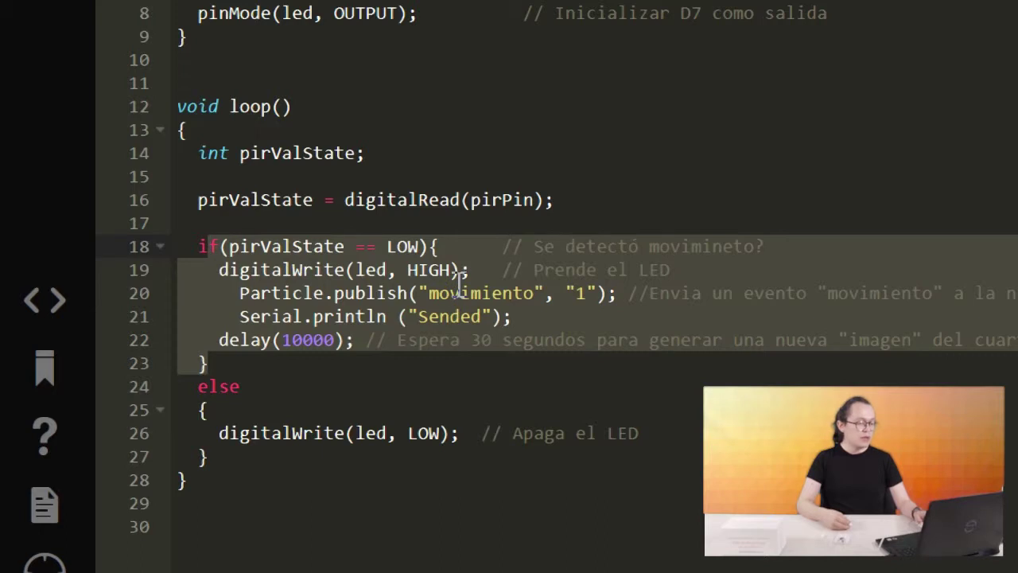
Highlight the Particle.publish line that sends event movimiento with value 1.
left_click(461, 291)
left_click(420, 293)
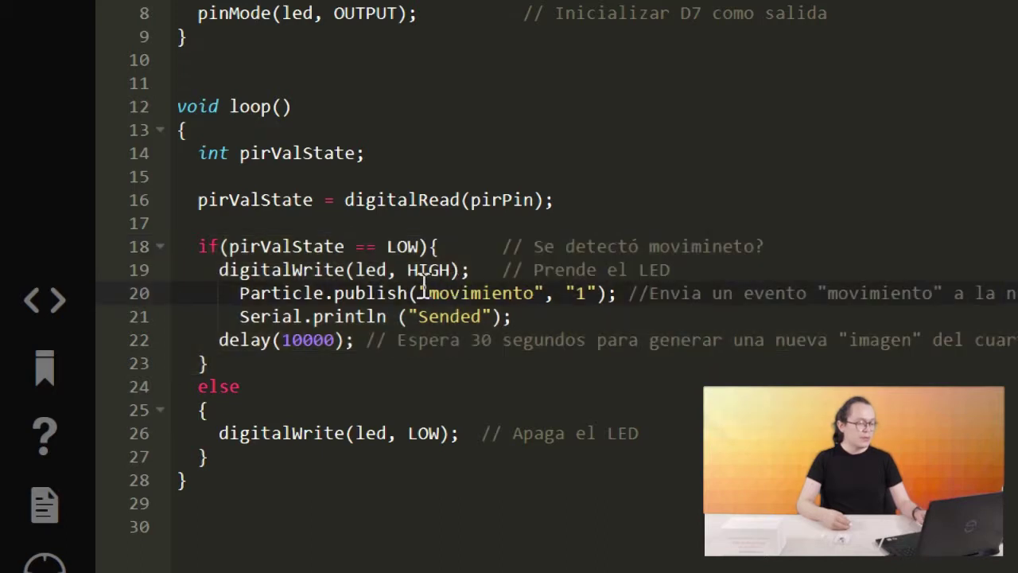
left_click_drag(421, 293, 546, 294)
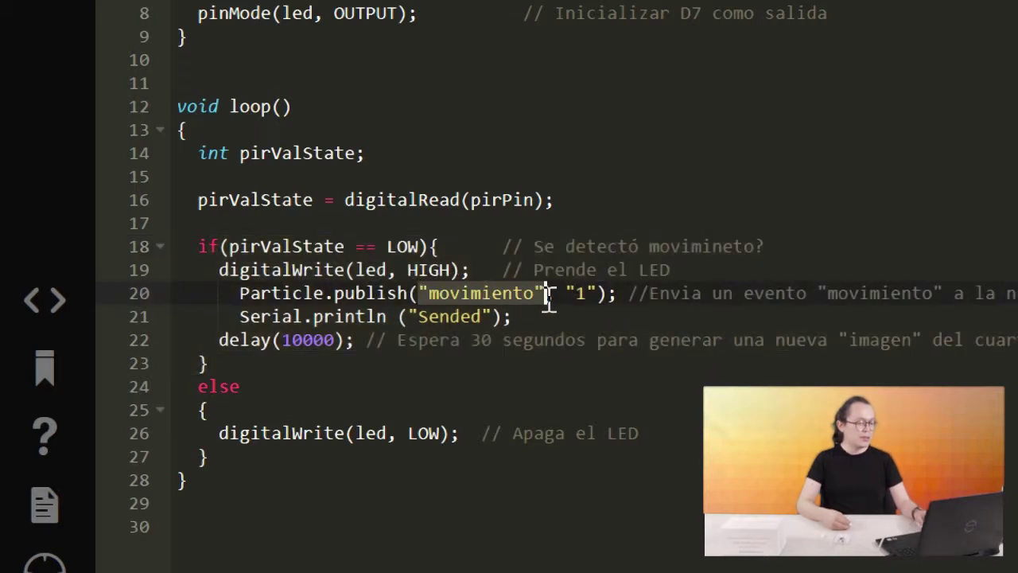
left_click(587, 295)
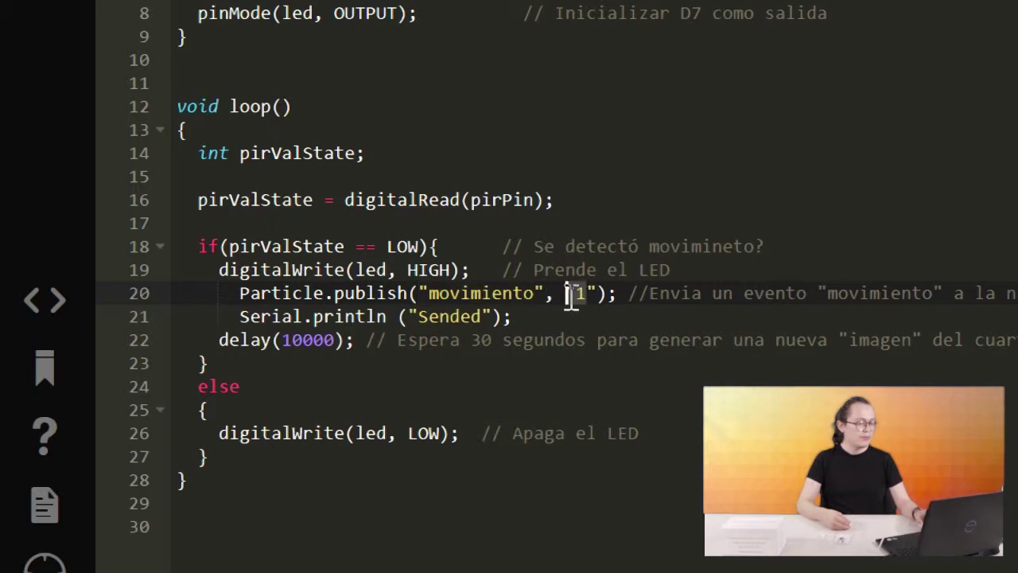
Highlight the Serial.println, delay(10000) and else-branch LED-off lines of the sketch.
left_click(516, 316)
left_click(352, 293)
left_click(241, 316)
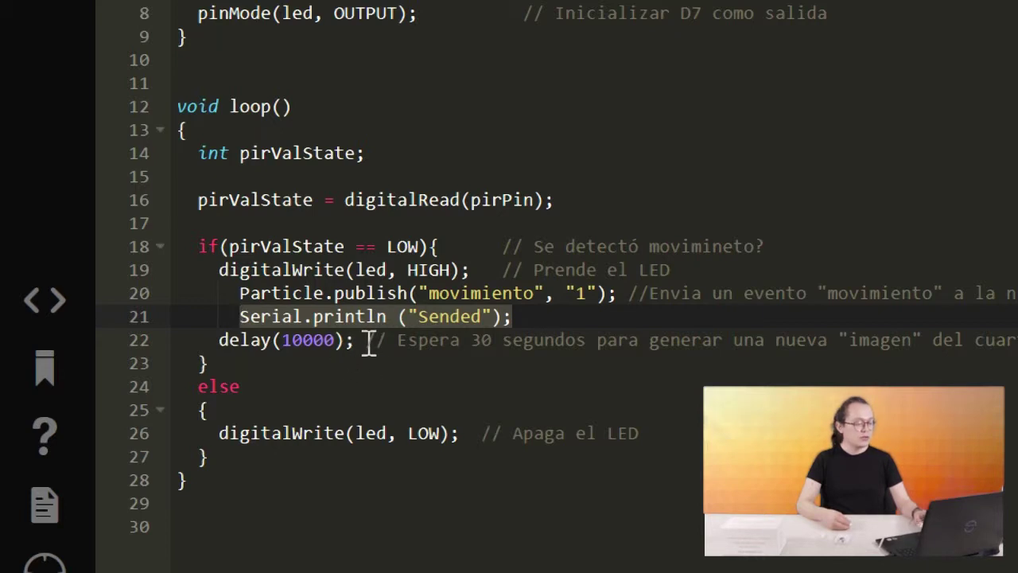
left_click_drag(366, 340, 199, 317)
left_click(209, 340)
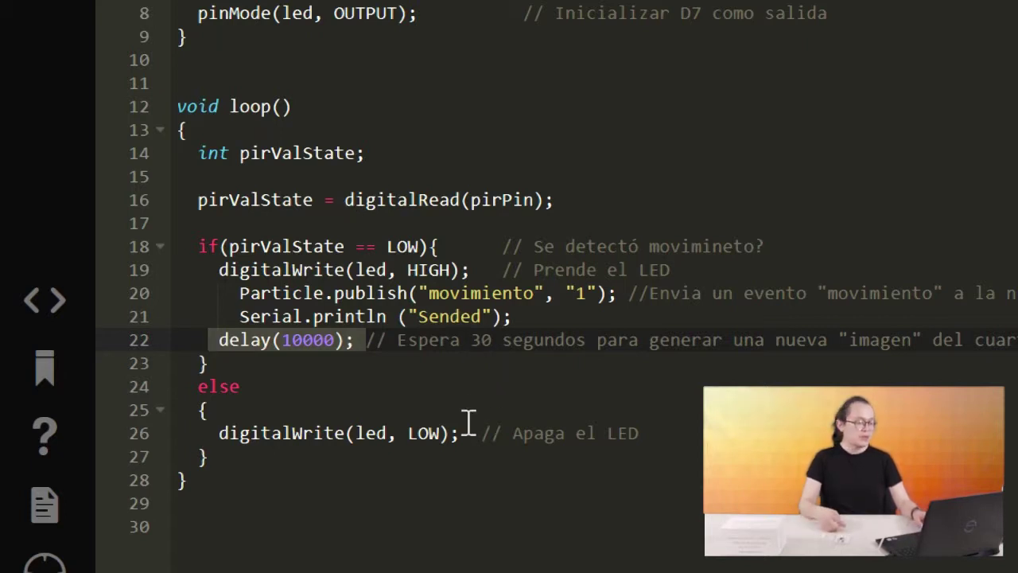
left_click_drag(607, 432, 202, 409)
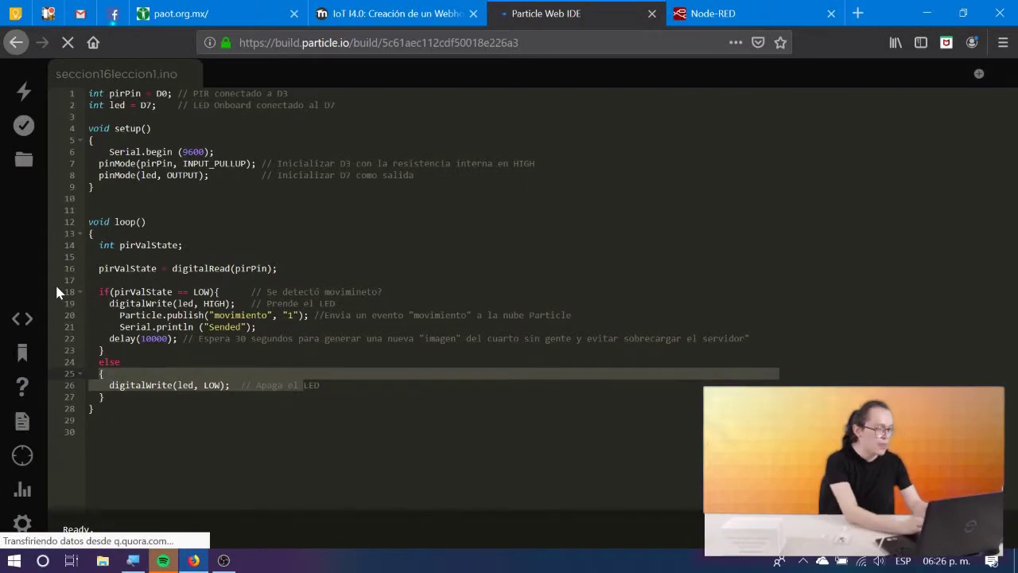
Compare with the webhook lesson's code, then flash the sketch and open the console event log.
left_click(382, 13)
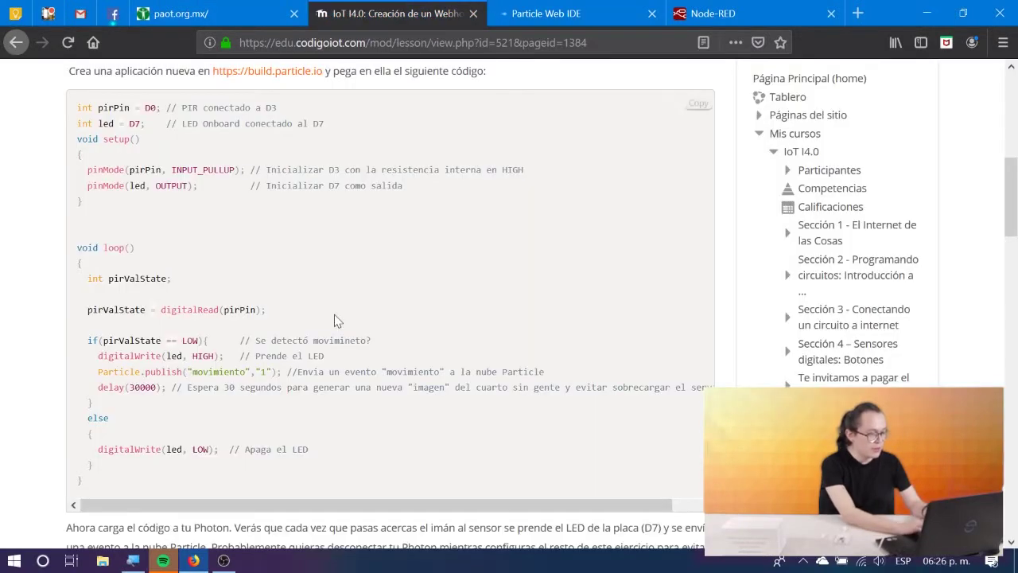
scroll(334, 319, "down", 5)
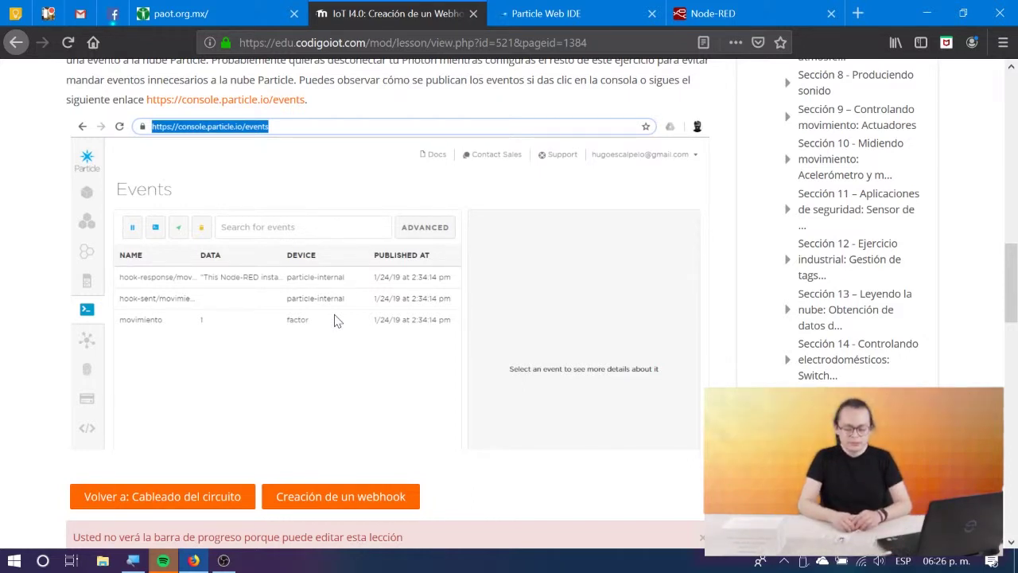
left_click(557, 11)
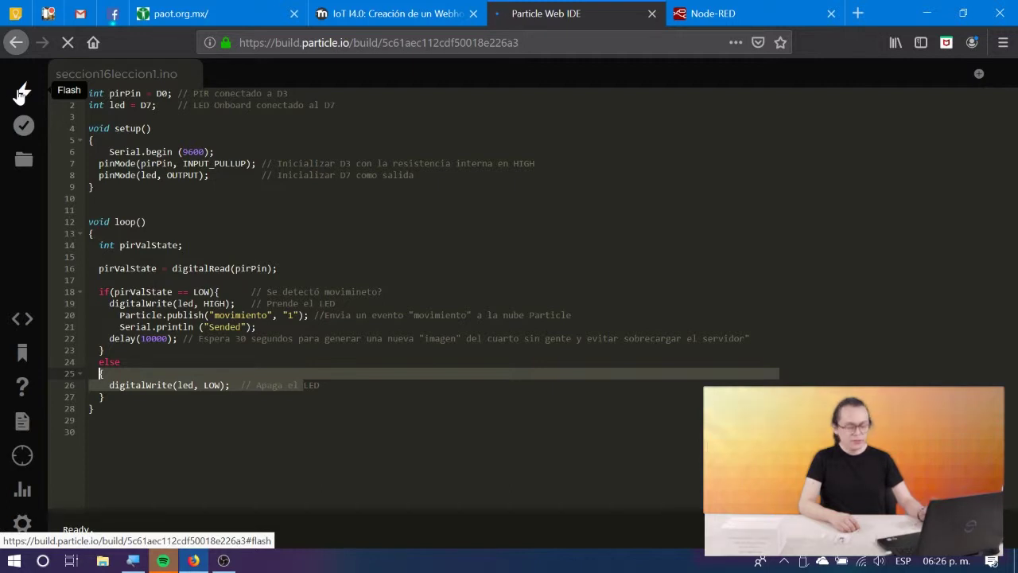
left_click(21, 93)
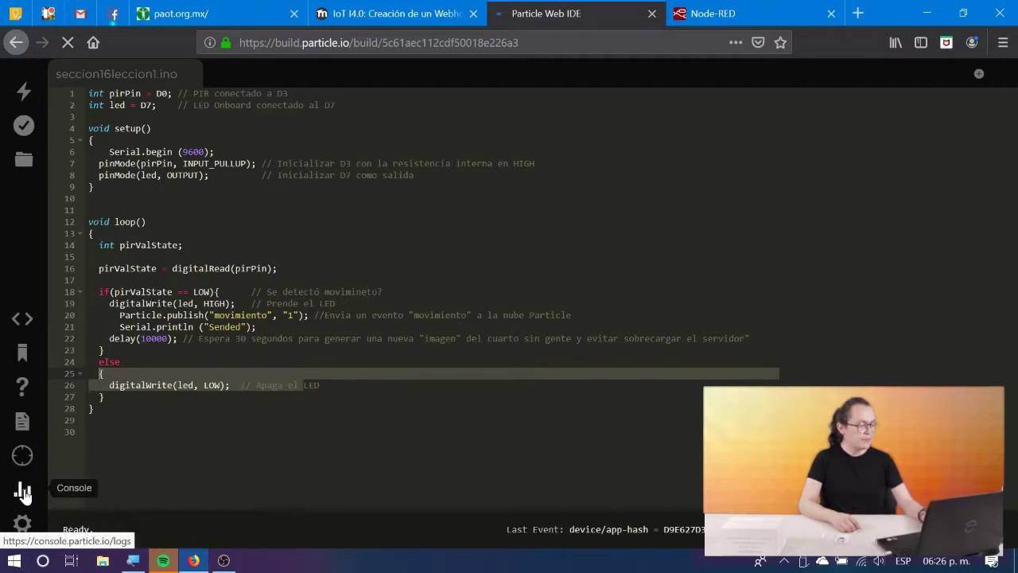
left_click(21, 489)
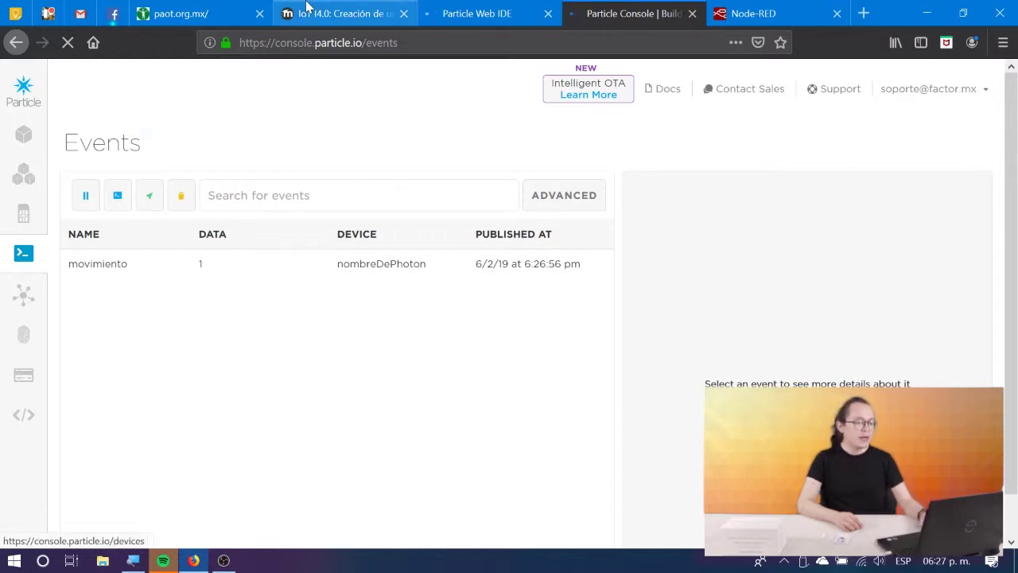
Highlight the Particle.publish call in the sketch, then go to the 'Creación de un Webhook' lesson.
left_click(456, 8)
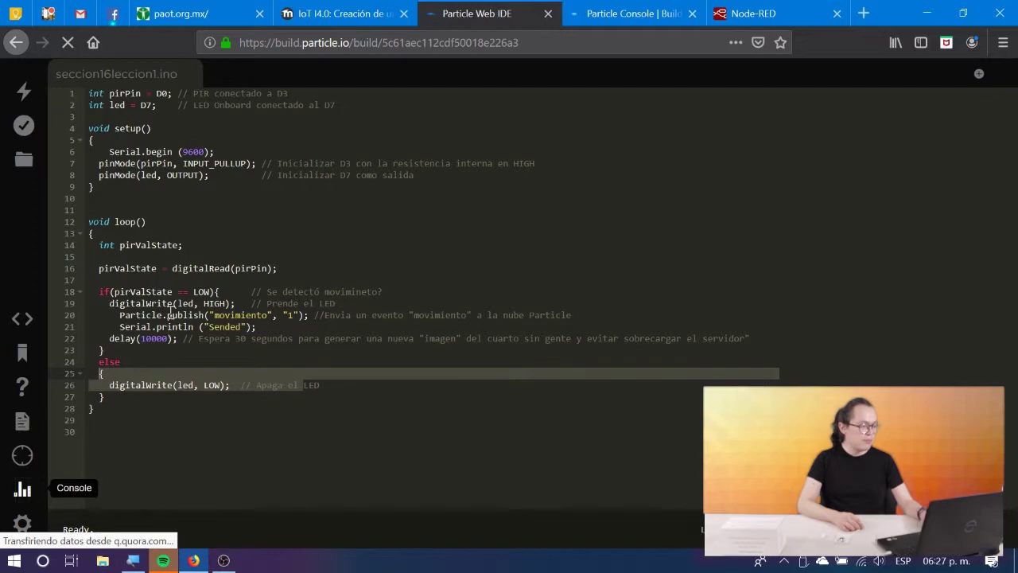
left_click(310, 316)
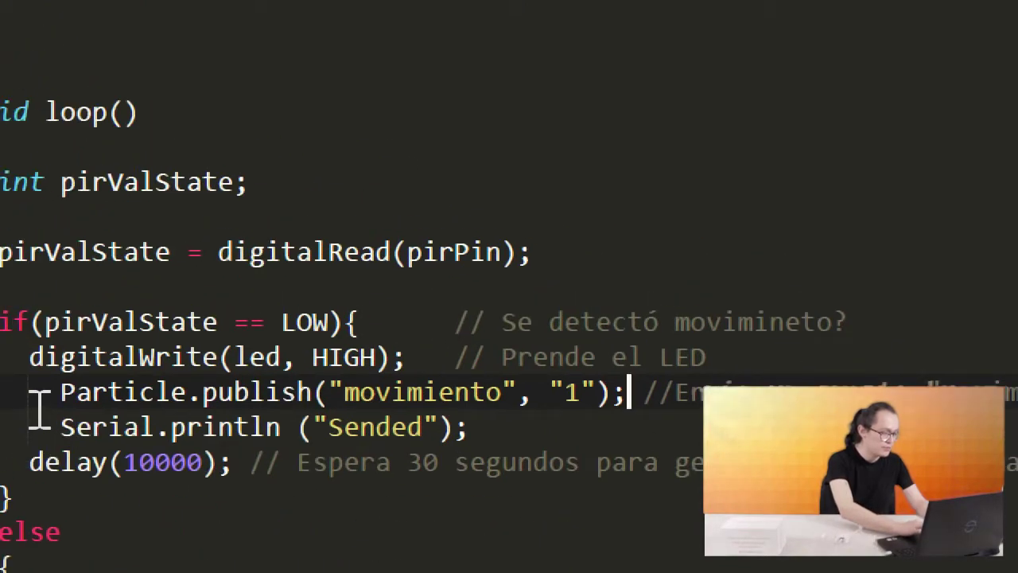
key("super")
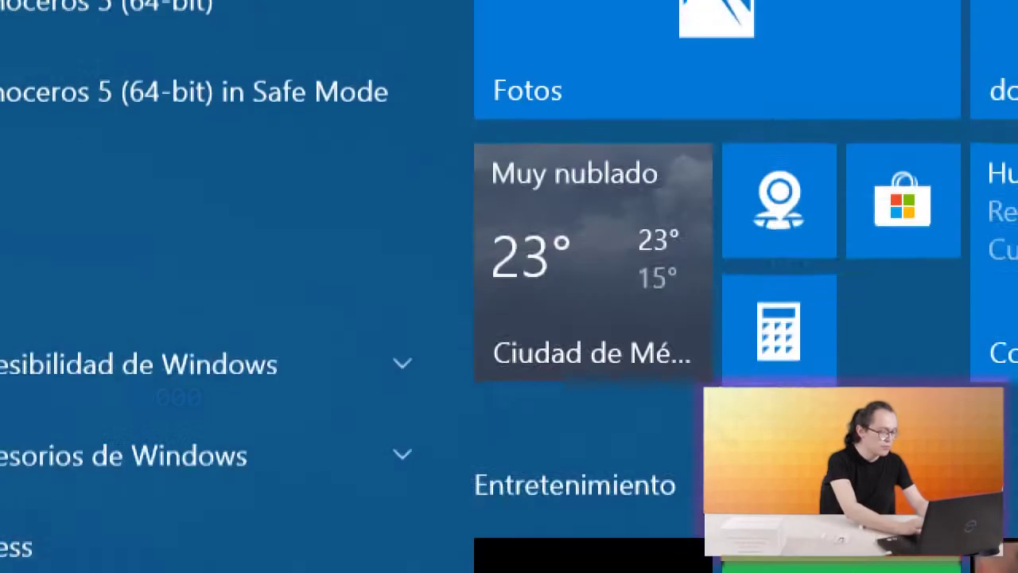
scroll(45, 397, "down", 2)
key("Escape")
left_click_drag(45, 397, 633, 395)
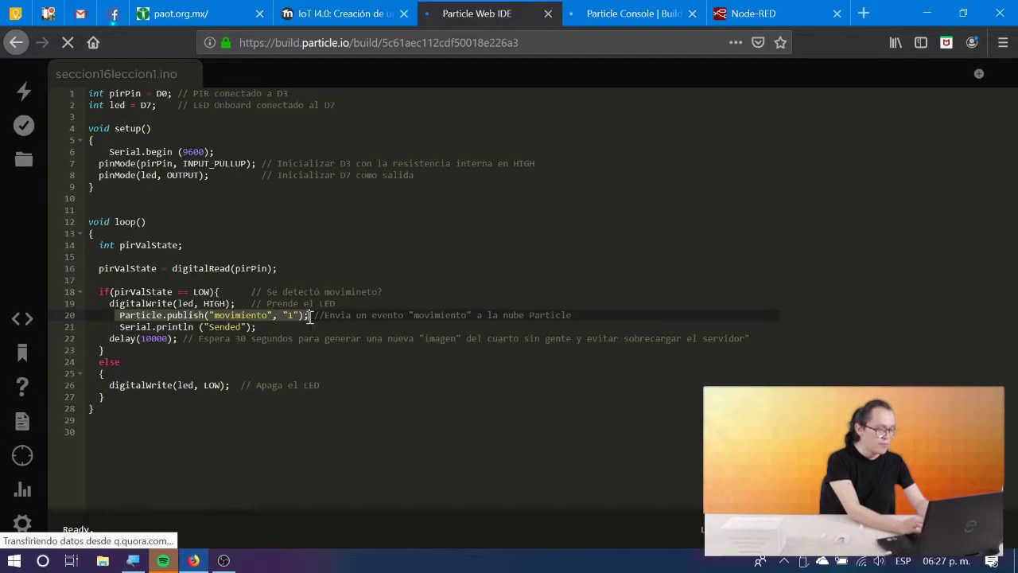
left_click(338, 13)
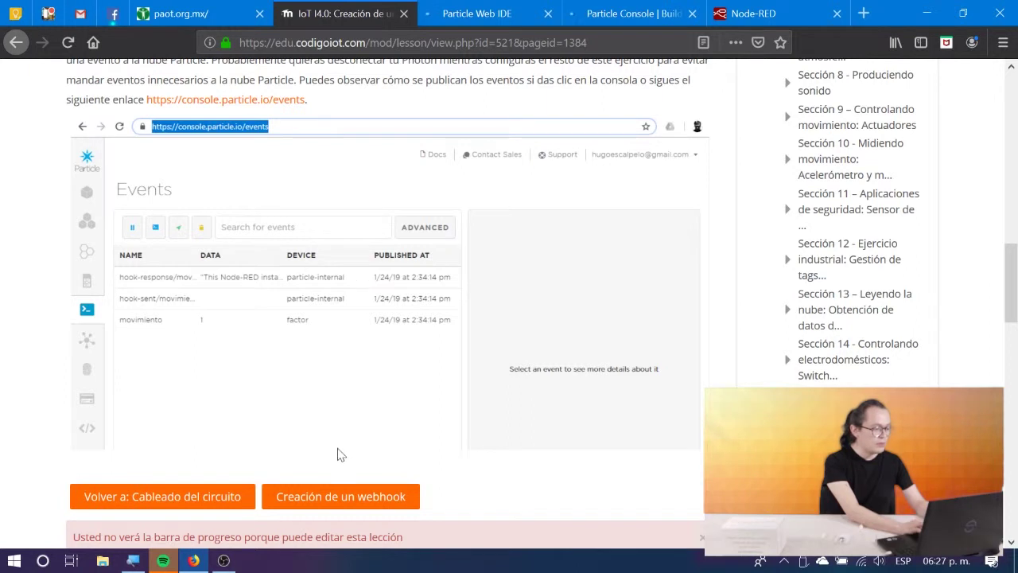
left_click(328, 498)
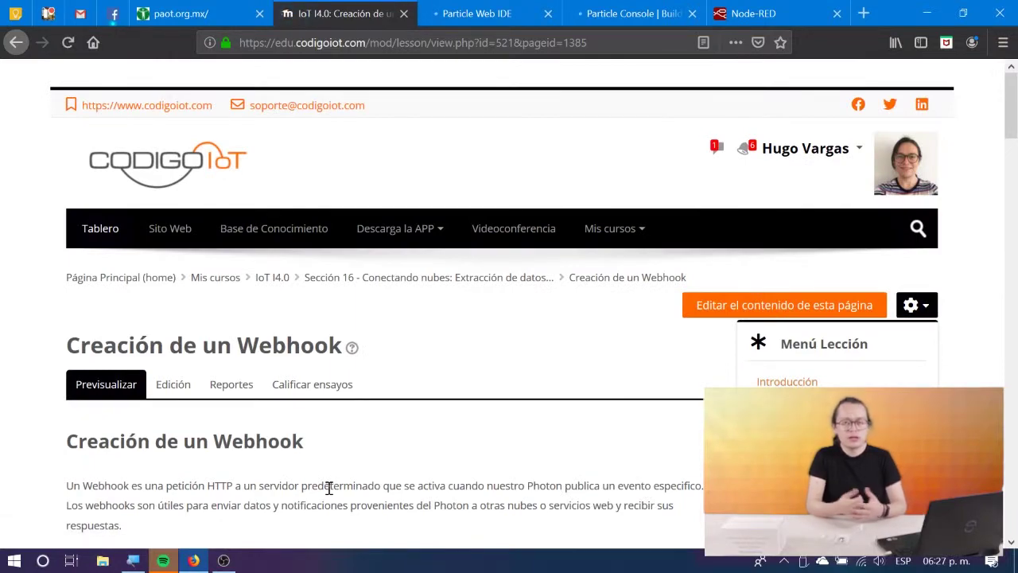
Review the lesson's webhook form screenshot and field notes, then return to Particle Console Events.
scroll(328, 488, "down", 6)
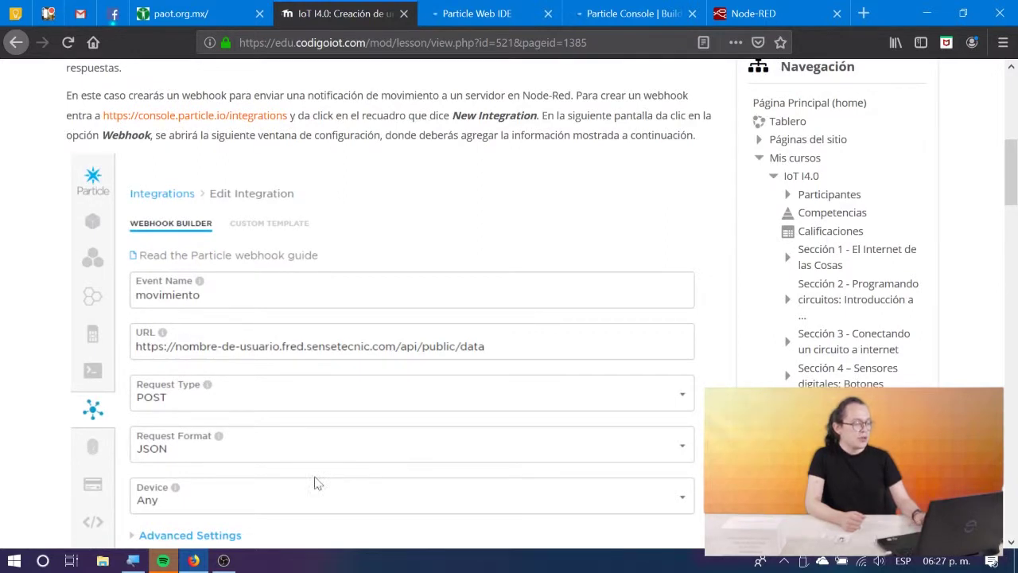
scroll(198, 465, "down", 1)
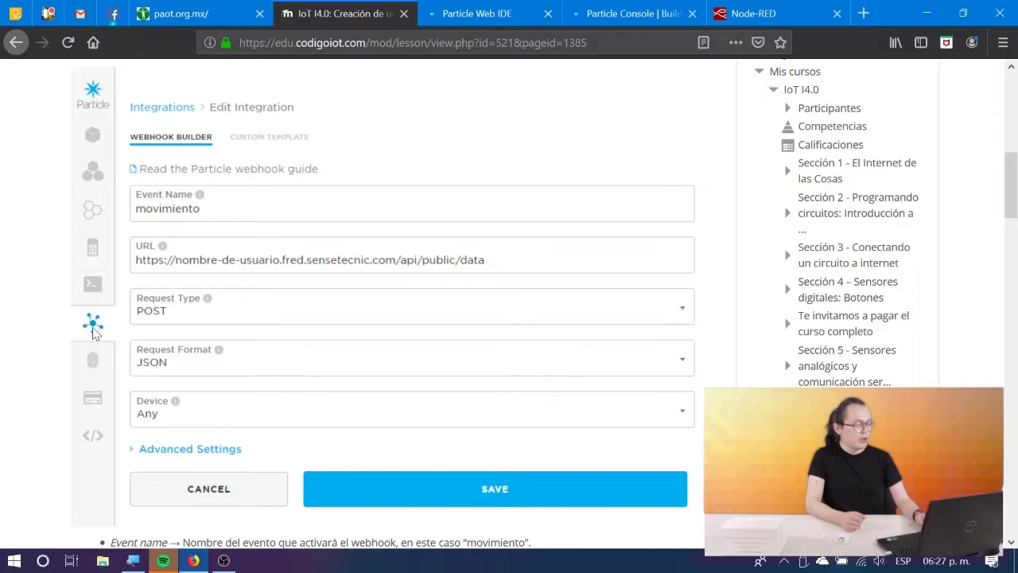
scroll(92, 333, "down", 5)
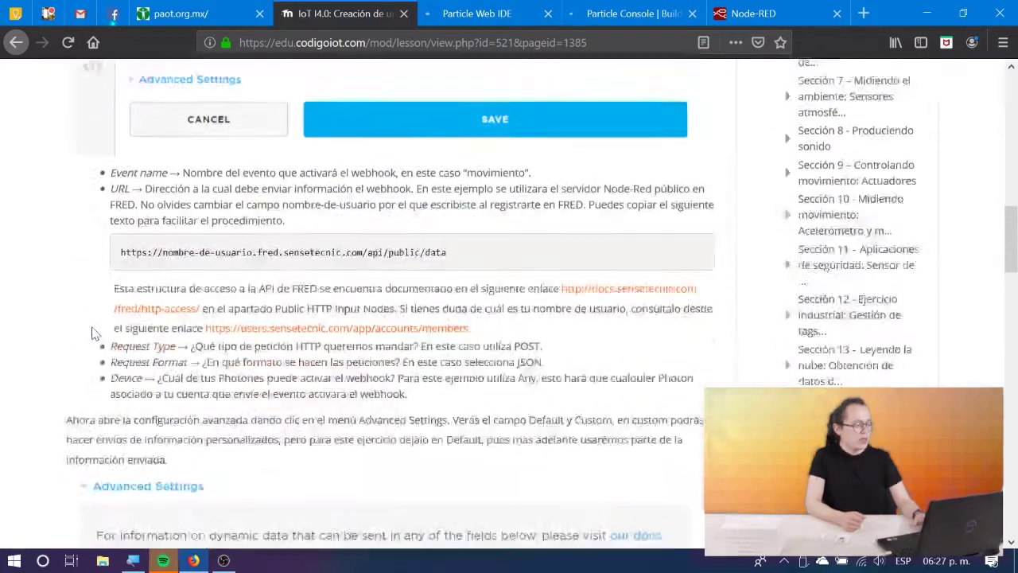
scroll(92, 333, "up", 4)
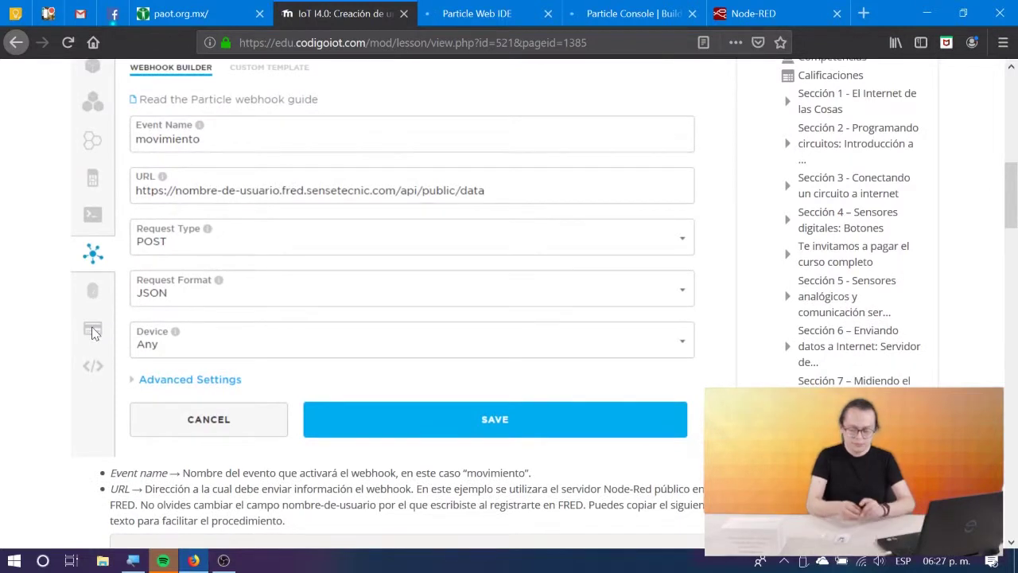
left_click(629, 14)
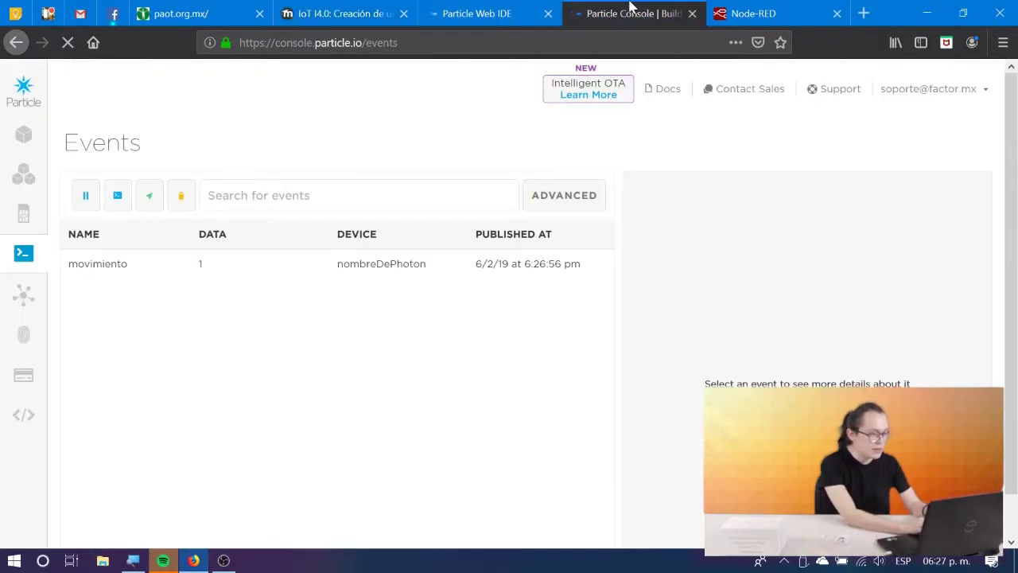
Start a new Webhook integration from the console's Integrations page.
left_click(39, 292)
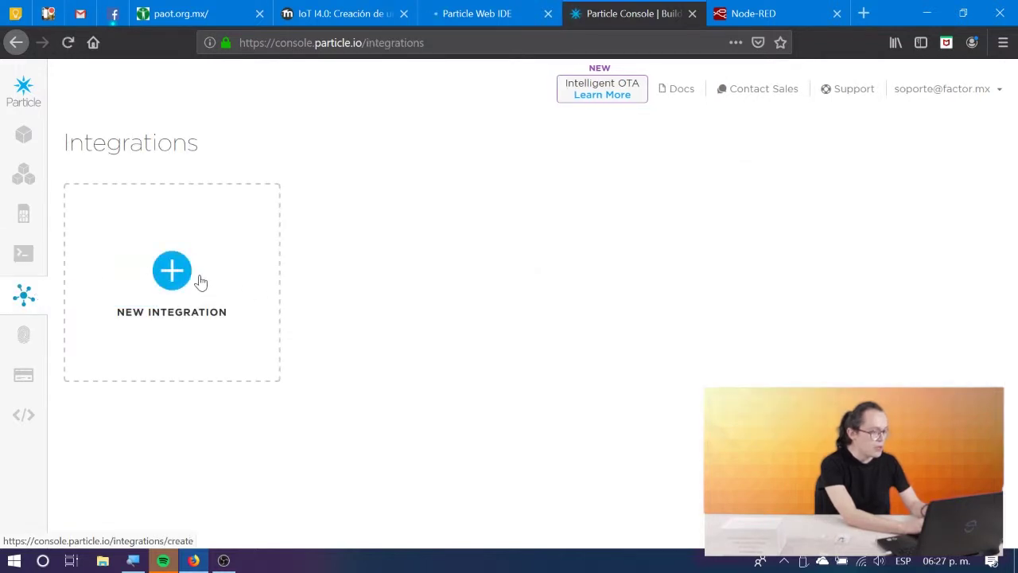
left_click(198, 282)
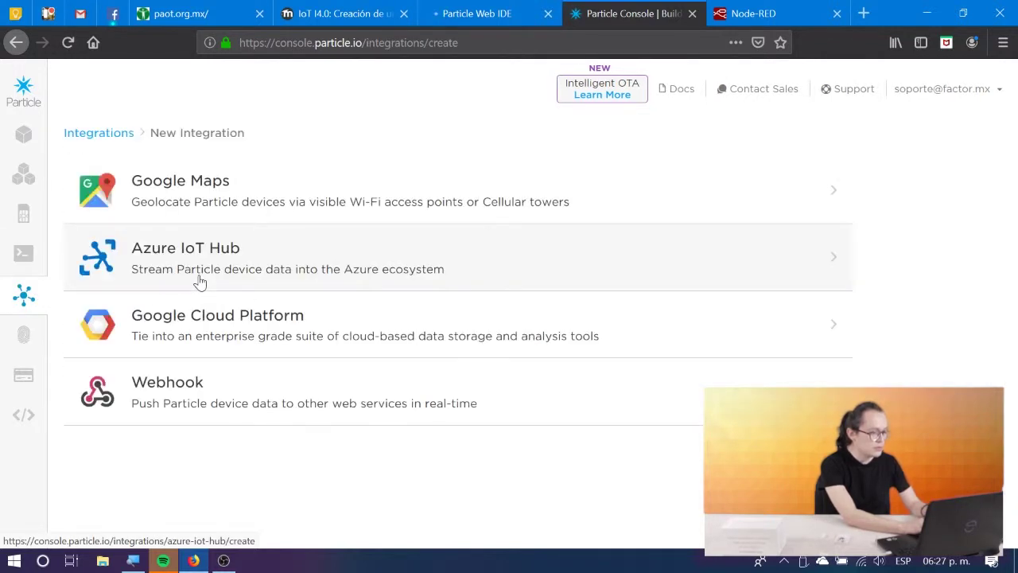
left_click(203, 399)
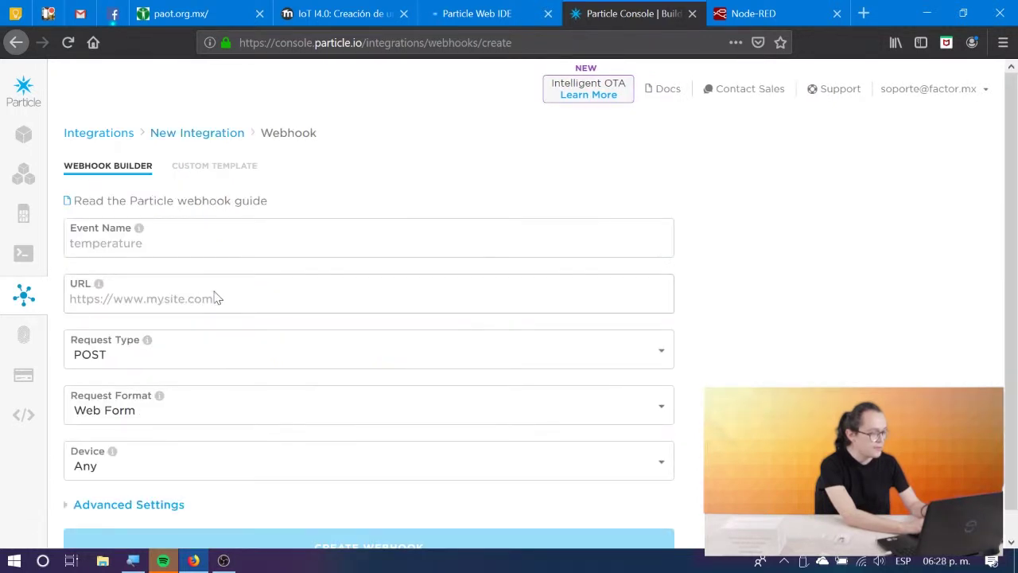
left_click(210, 247)
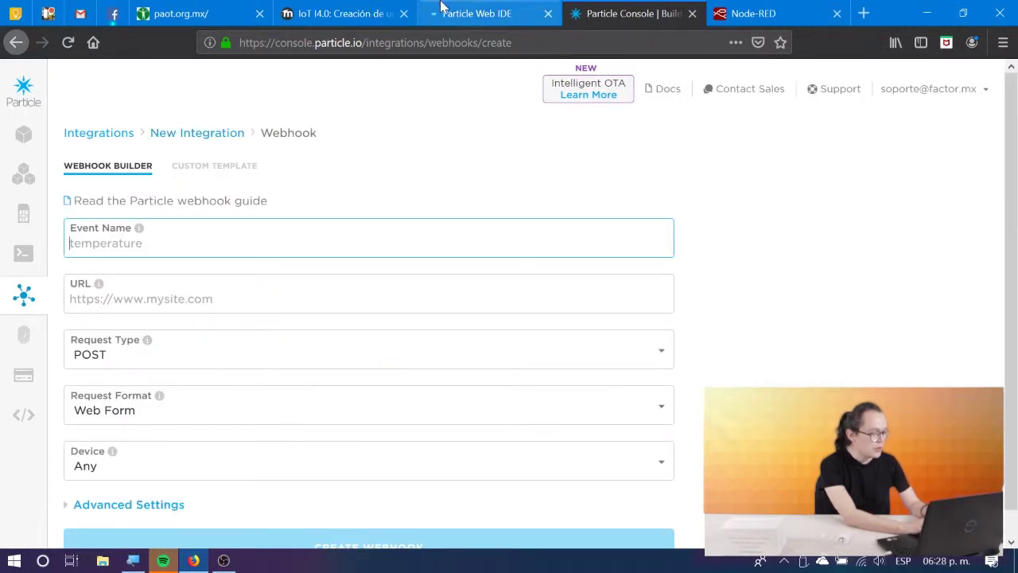
Enter movimiento as the Event Name, checking it against the lesson and the device code.
left_click(358, 10)
scroll(370, 242, "up", 2)
scroll(370, 241, "down", 2)
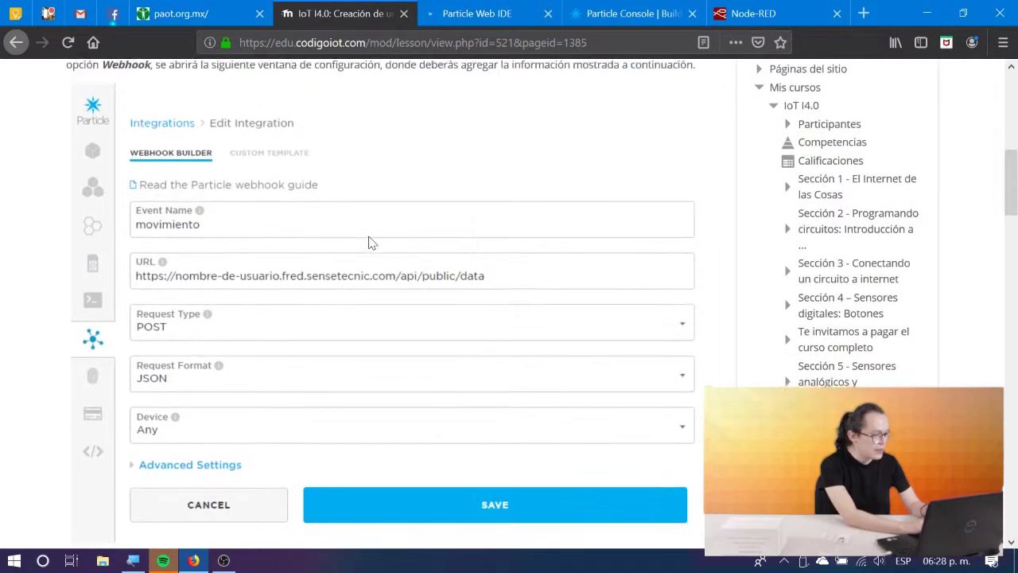
left_click(629, 13)
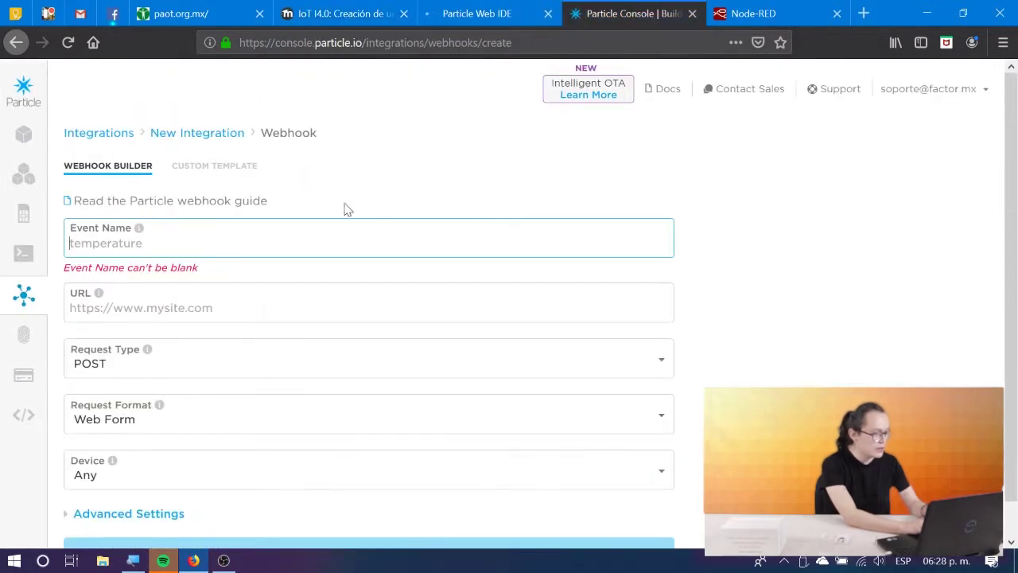
type("movimien")
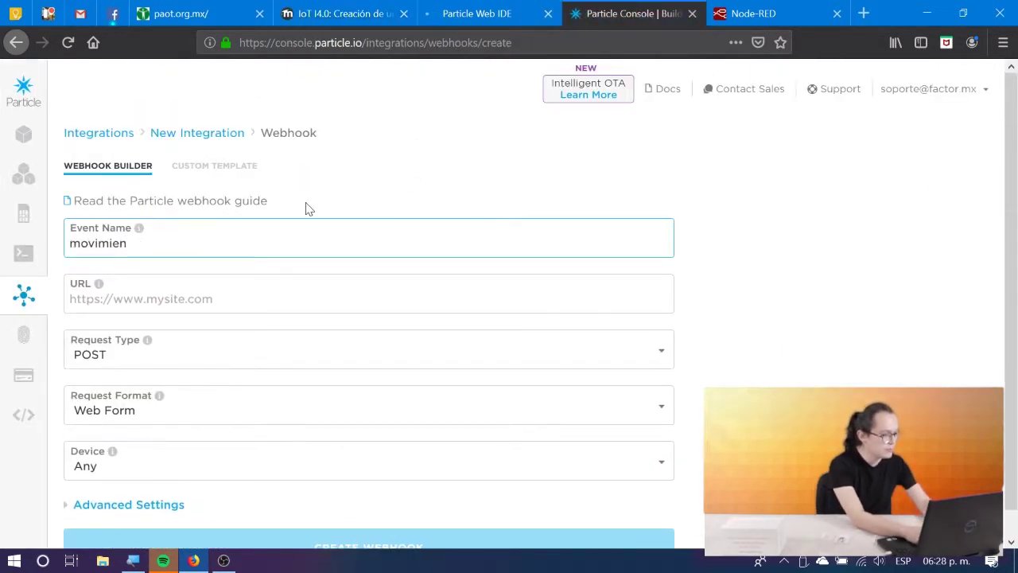
type("to")
left_click(444, 7)
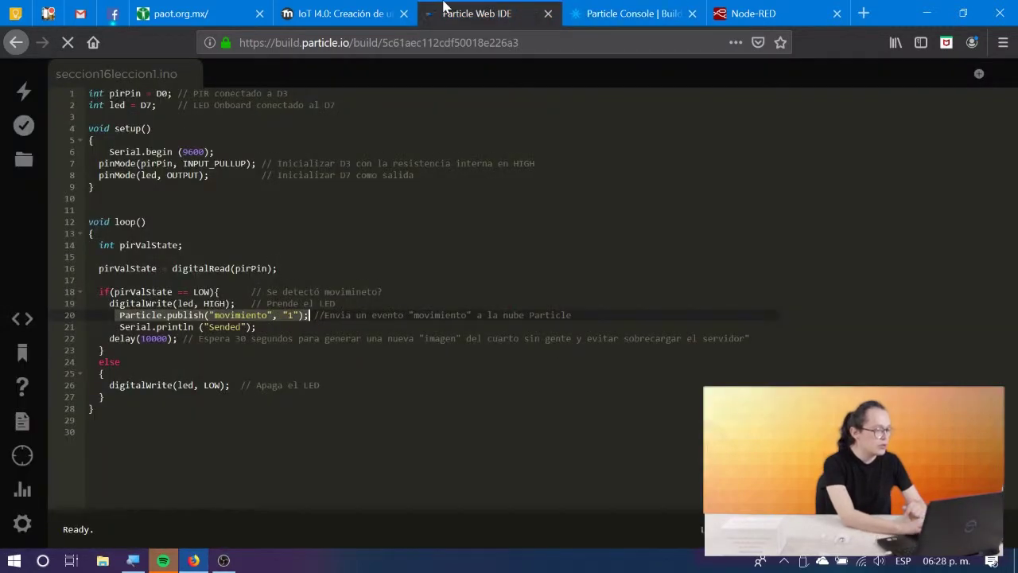
left_click(362, 8)
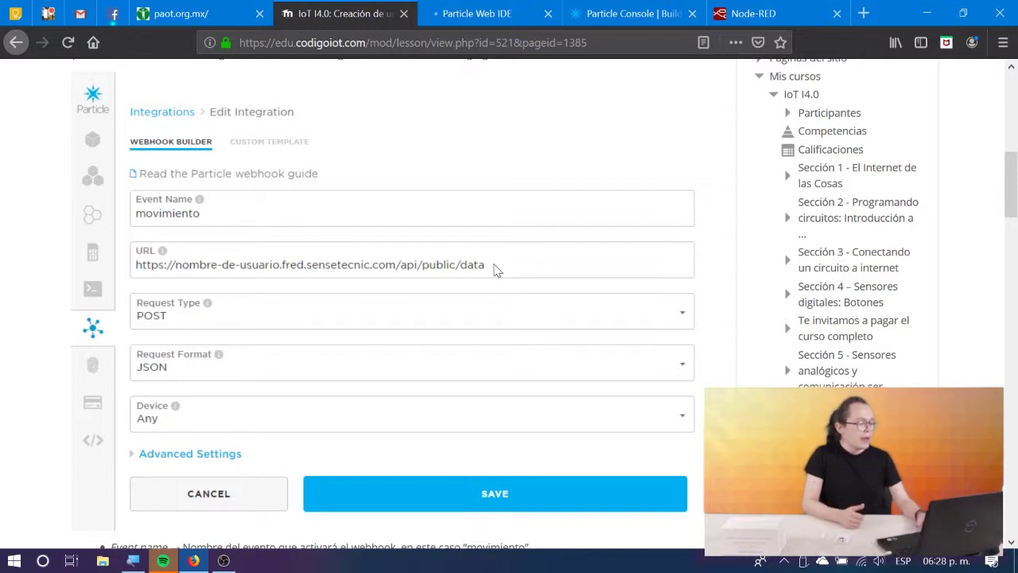
mouse_move(473, 264)
left_mouse_down()
mouse_move(423, 259)
mouse_move(470, 266)
left_mouse_up()
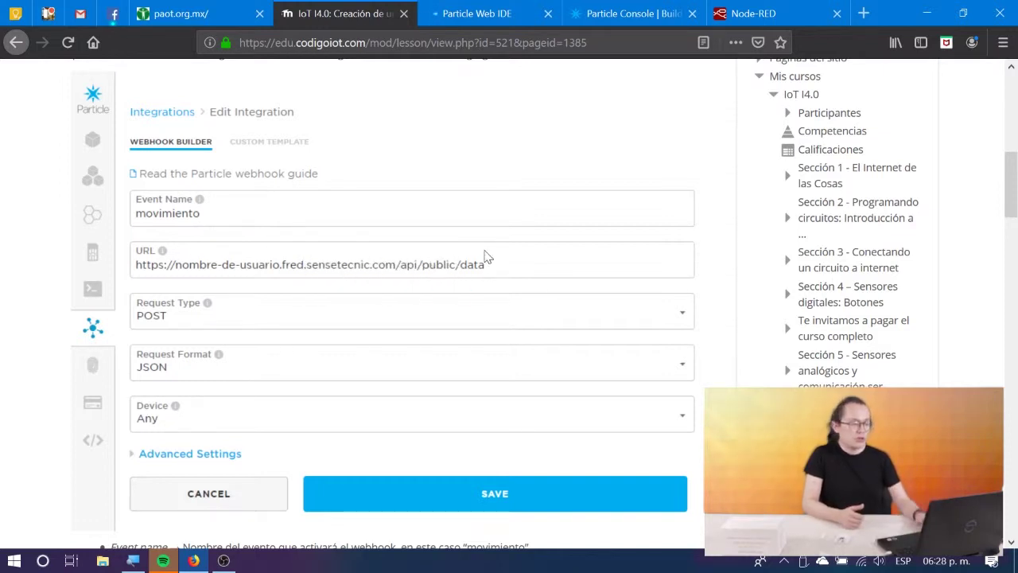
scroll(485, 253, "down", 5)
scroll(485, 253, "up", 1)
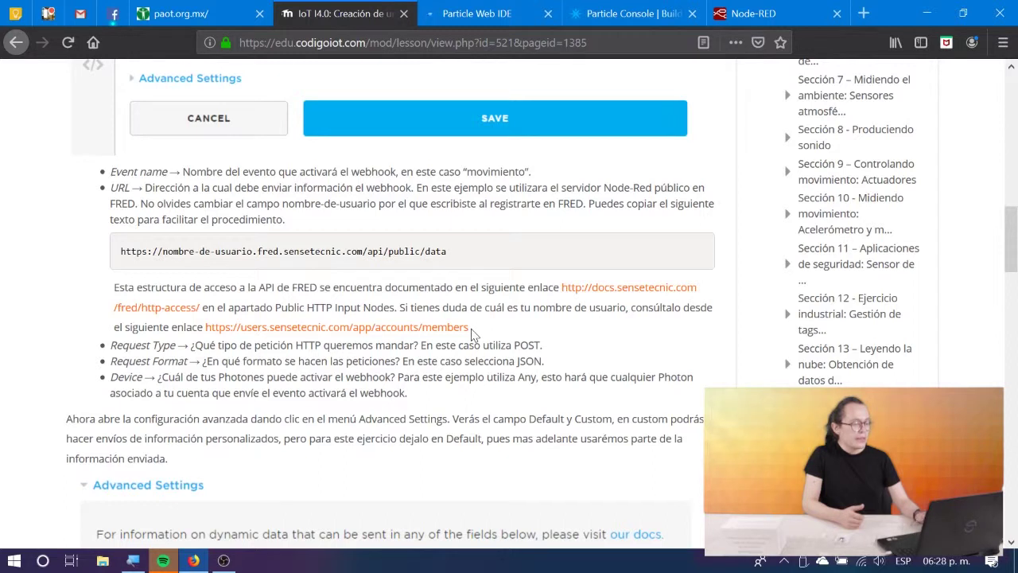
left_click_drag(451, 255, 111, 253)
key("ctrl+c")
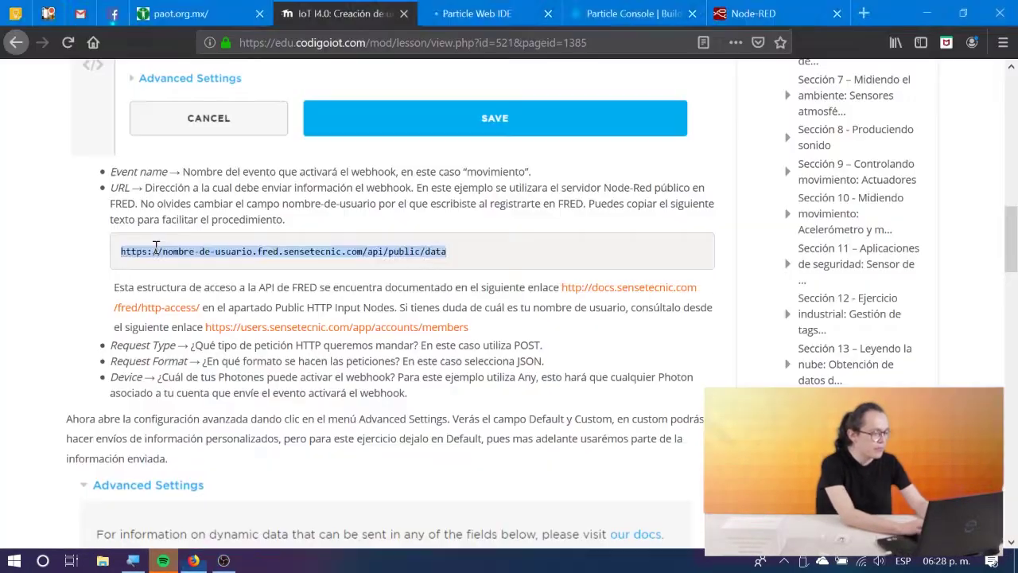
Paste the FRED URL into the Webhook URL field and mark its username and /api/public/data parts.
left_click(635, 10)
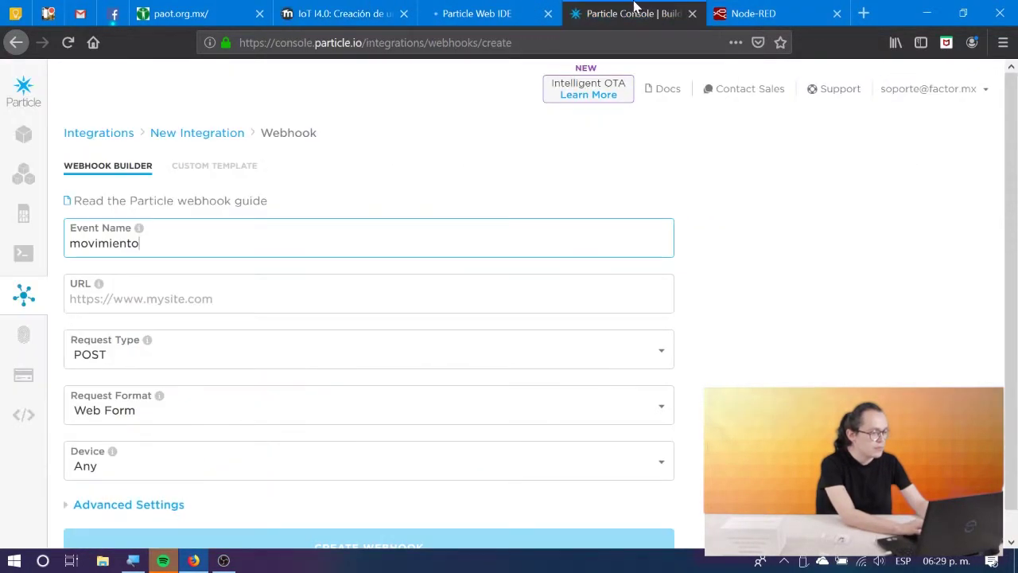
left_click(173, 295)
key("ctrl+v")
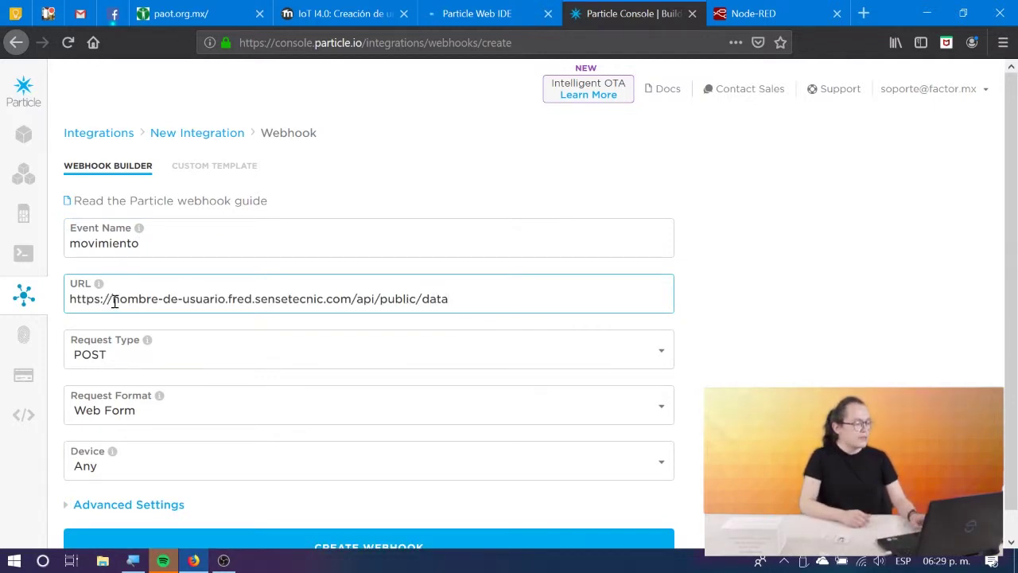
left_click_drag(113, 301, 220, 303)
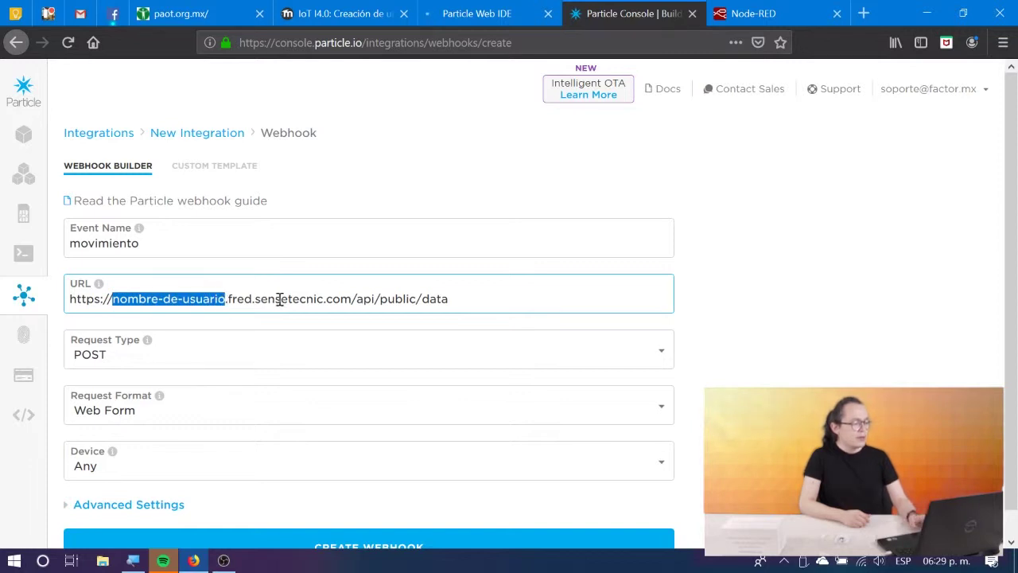
left_click(354, 298)
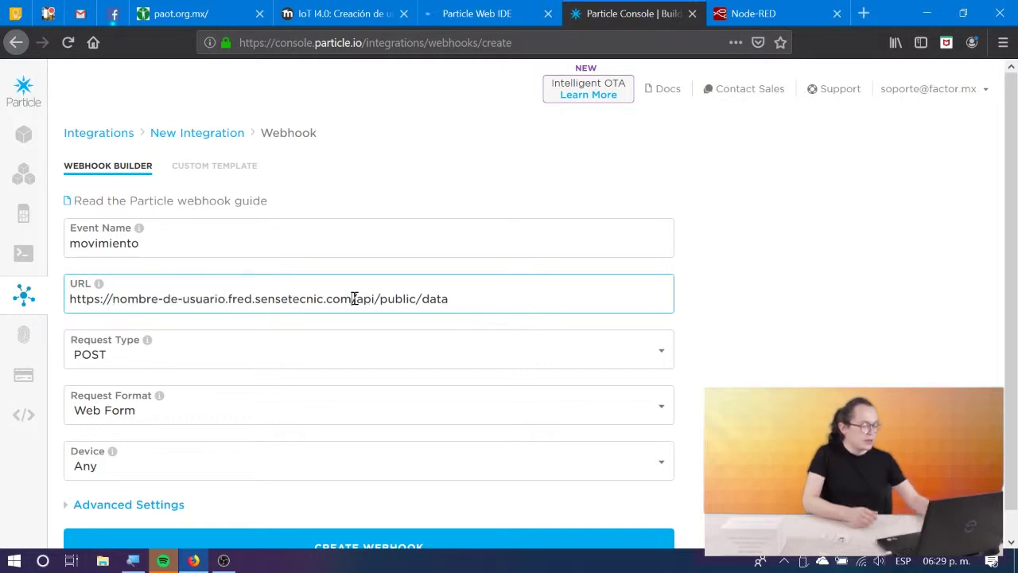
key("shift+Right")
key("shift+Right")
key("shift+Right")
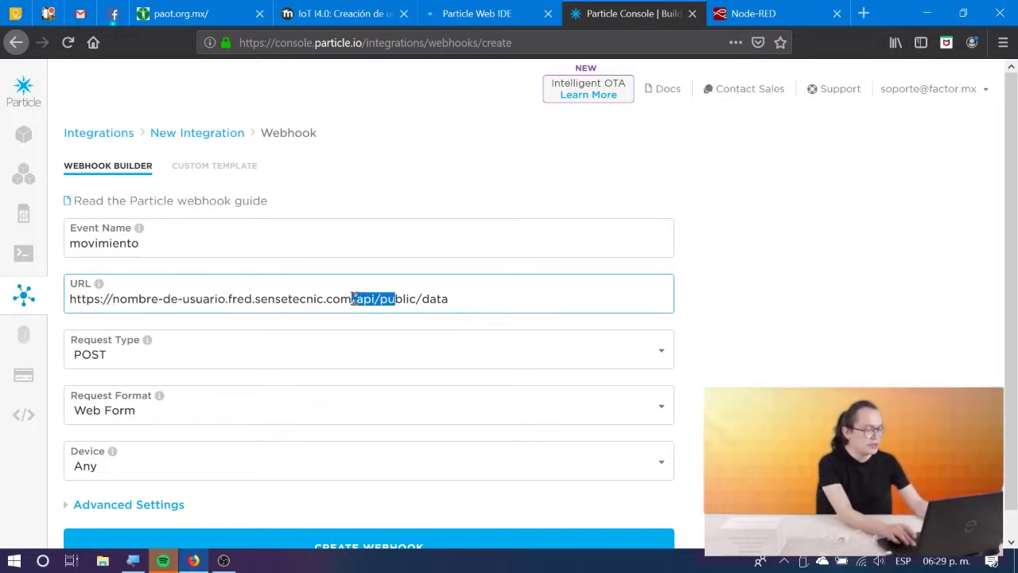
key("shift+Right")
key("shift+Right")
key("shift+Right")
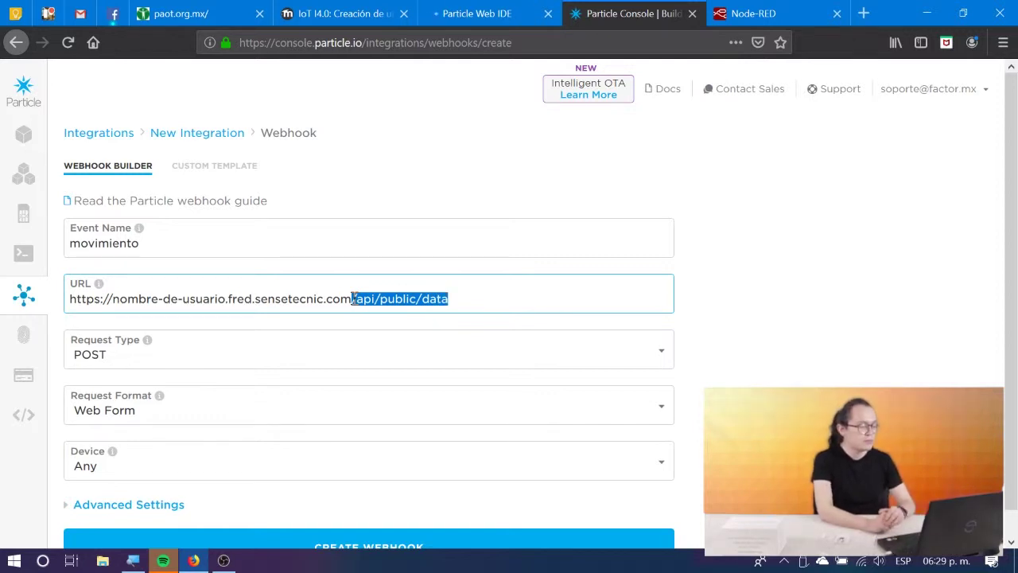
Close the local Node-RED tab, search 'sensetecnic fred' and open the FRED site.
left_click(737, 16)
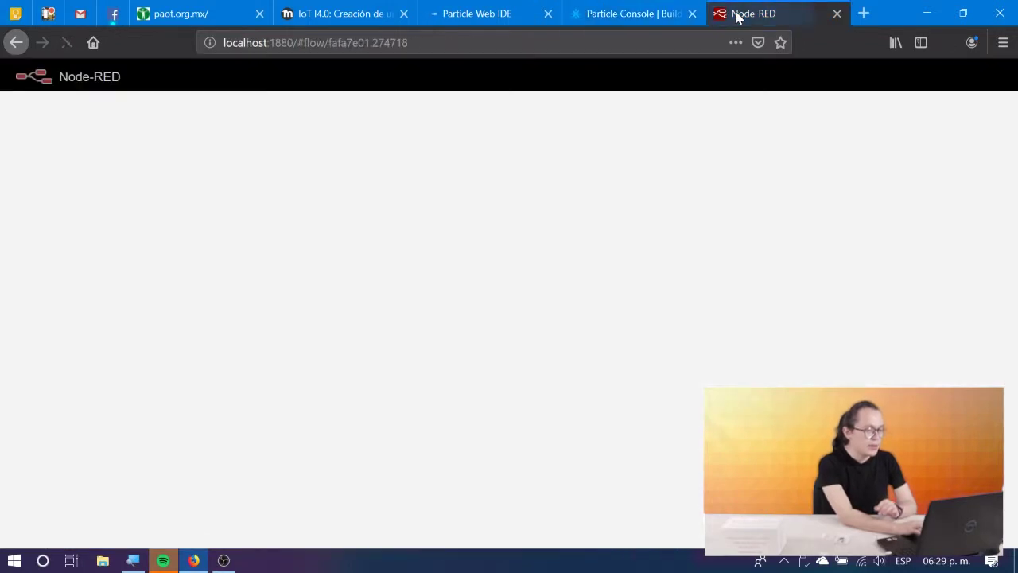
left_click(837, 14)
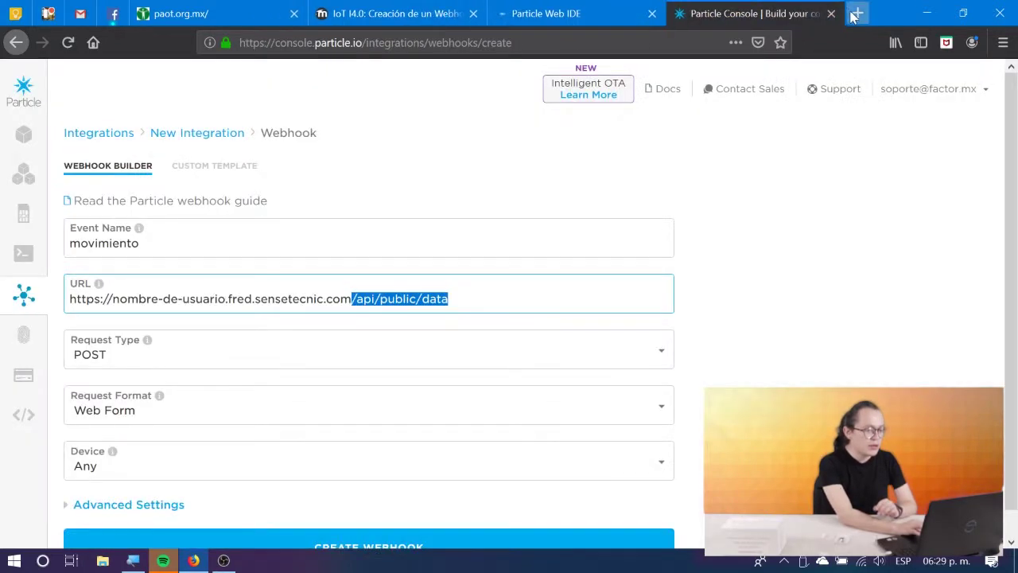
left_click(854, 14)
type("sensete")
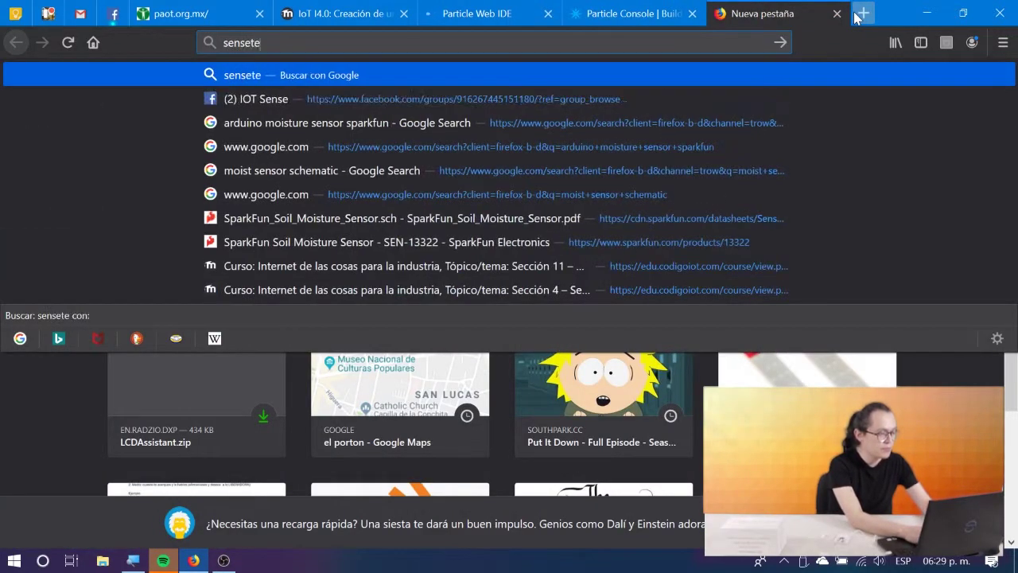
type("cnic")
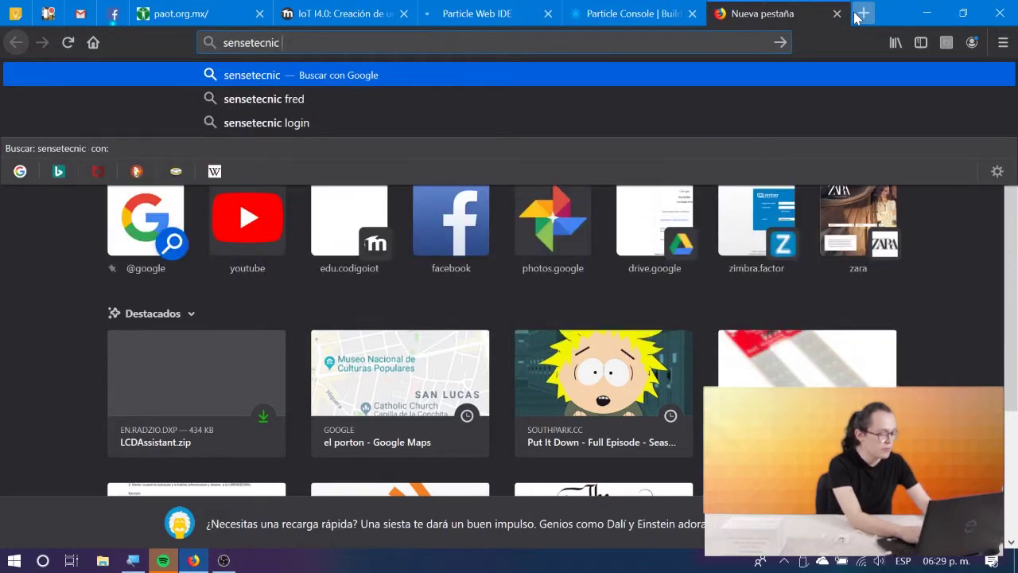
type(" fred")
key("Return")
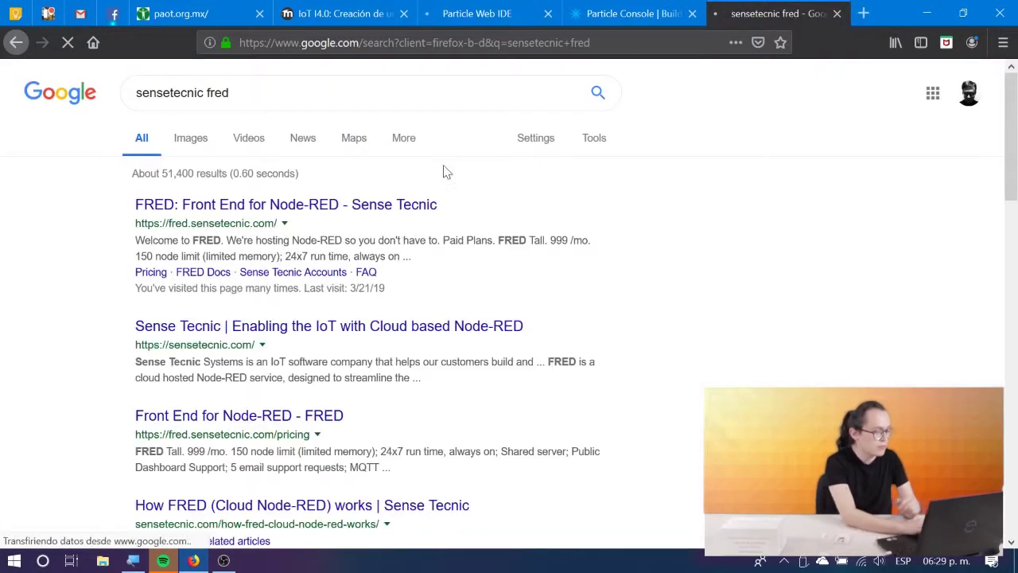
left_click(224, 206)
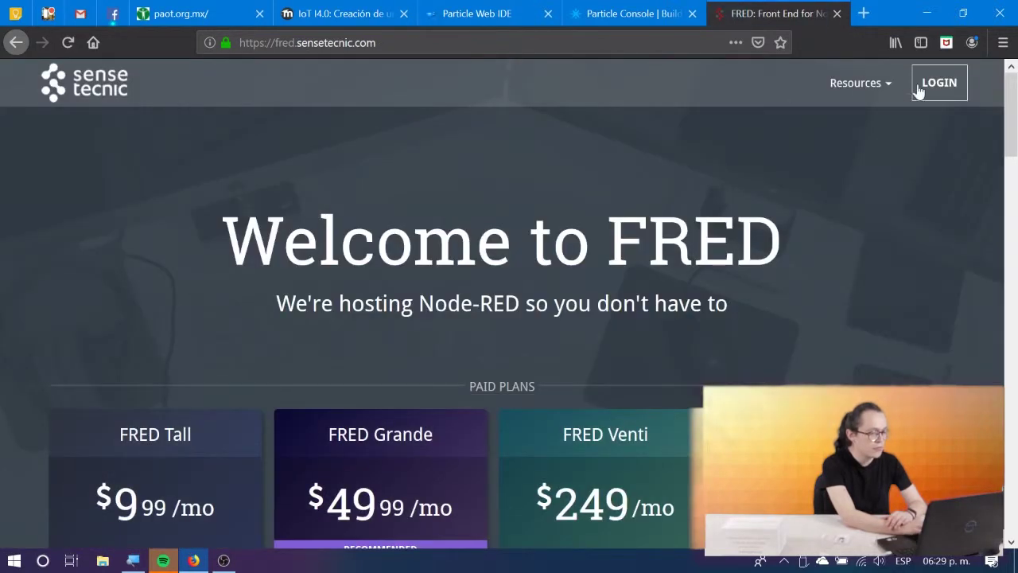
Sign in to FRED with the account e-mail and password.
left_click(919, 92)
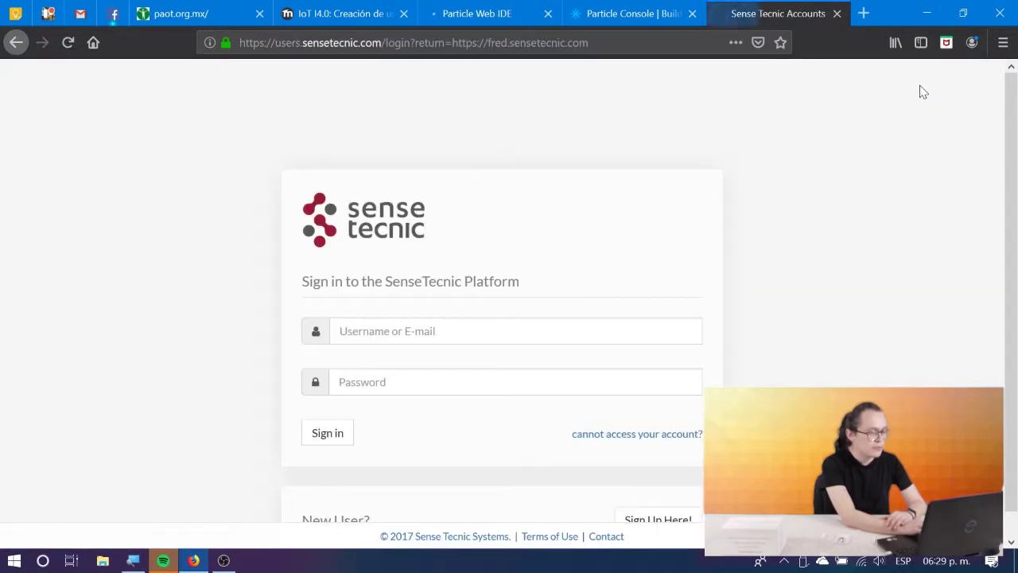
left_click(538, 326)
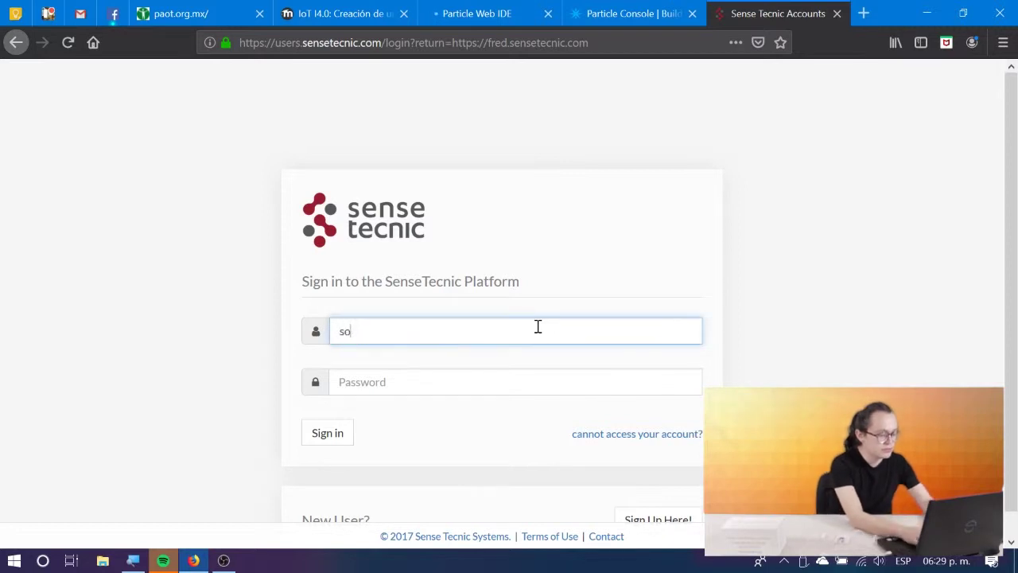
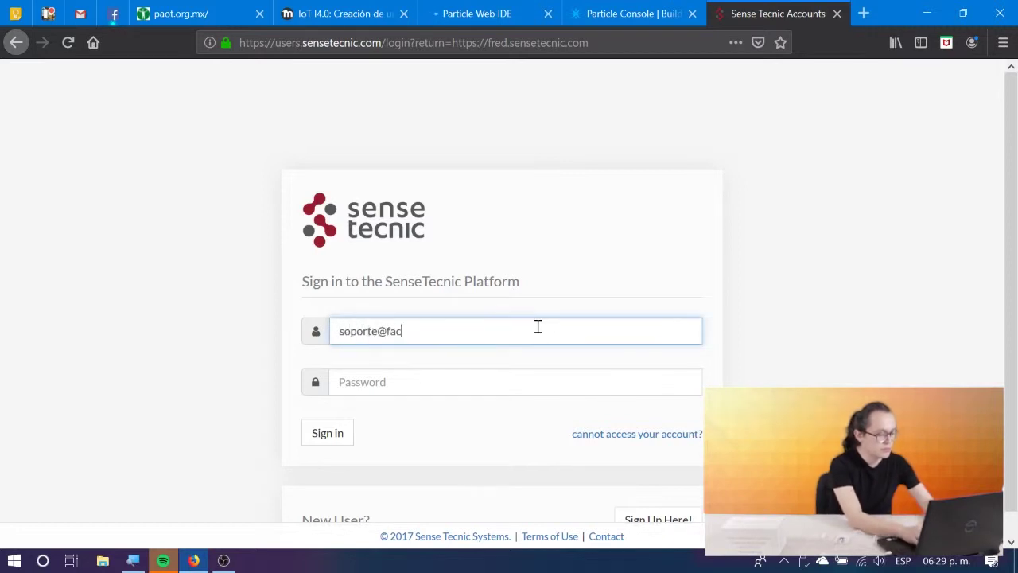
key("Tab")
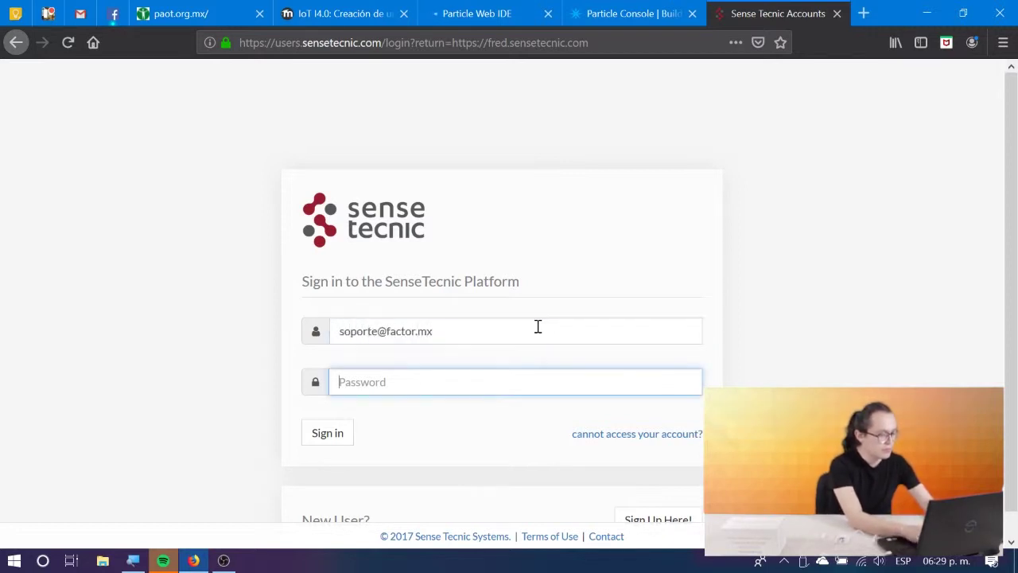
type("•")
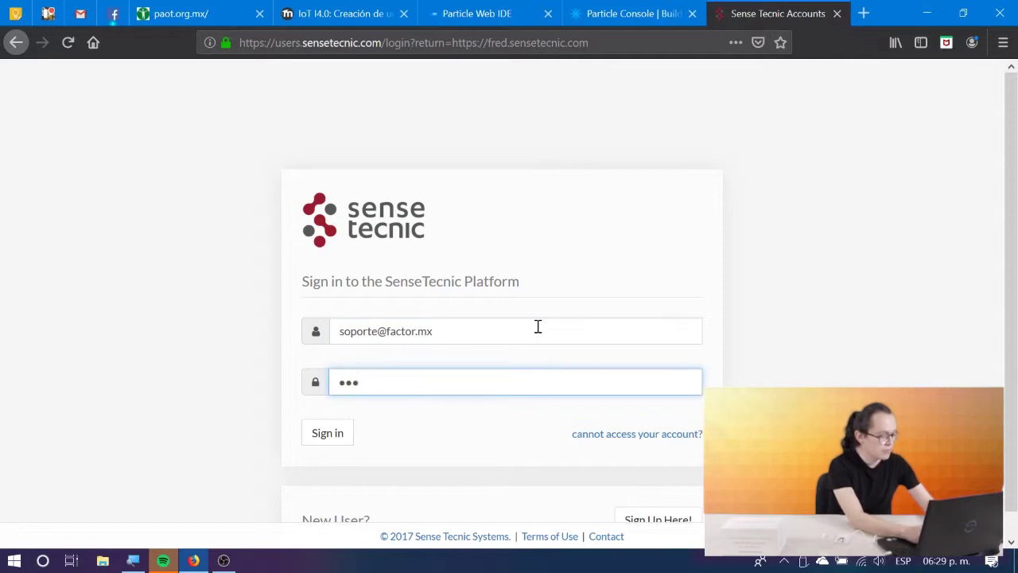
type("•")
key("Return")
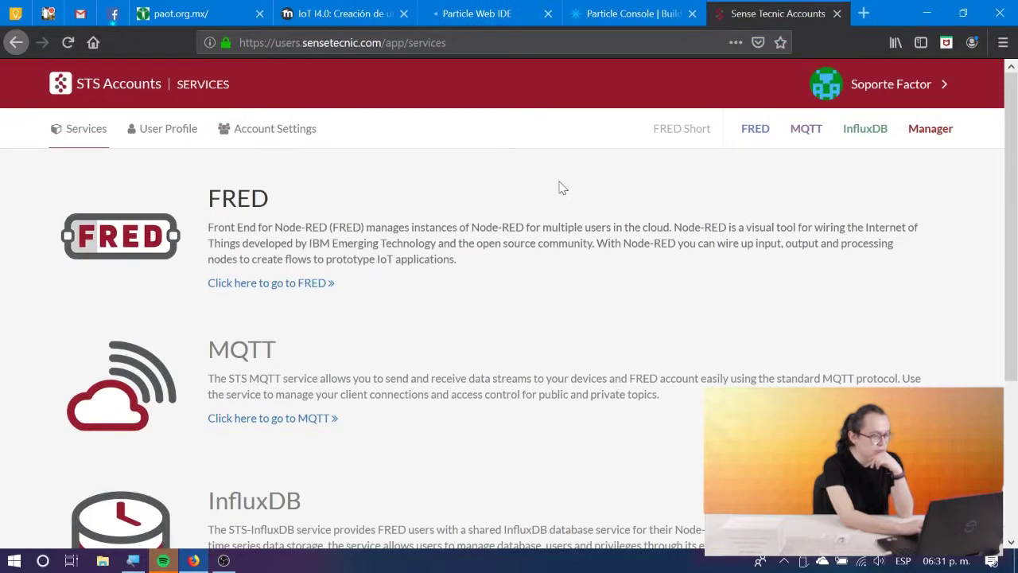
Open the FRED dashboard, recheck the webhook URL in Particle Console, and return to the lesson.
left_click(245, 286)
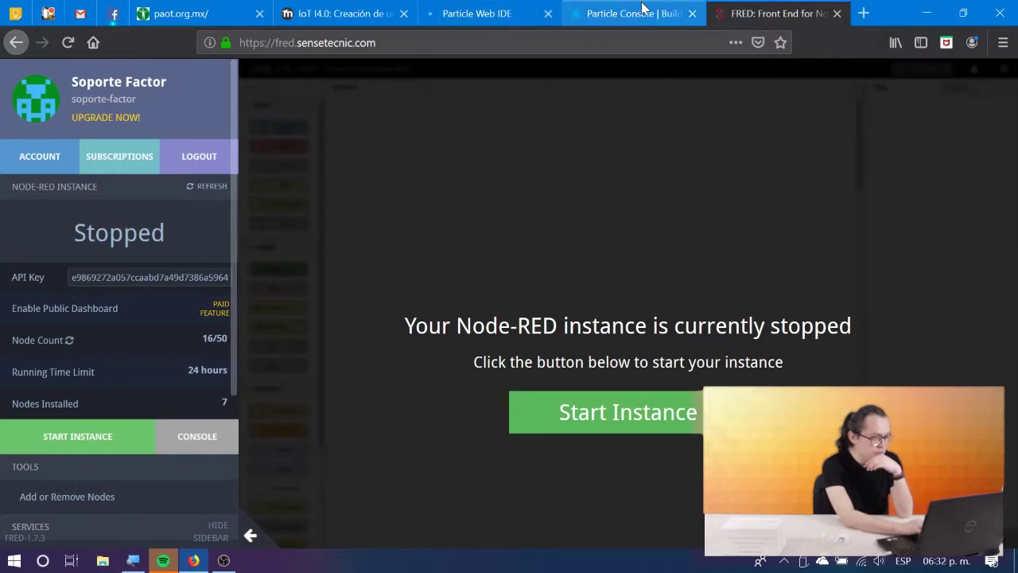
left_click(356, 7)
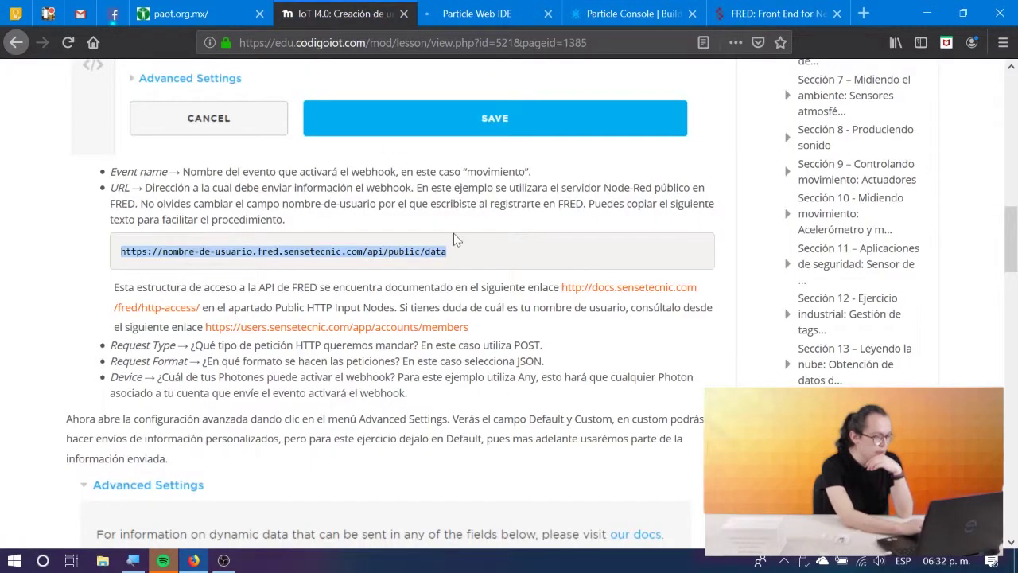
key("ctrl+Tab")
key("ctrl+Tab")
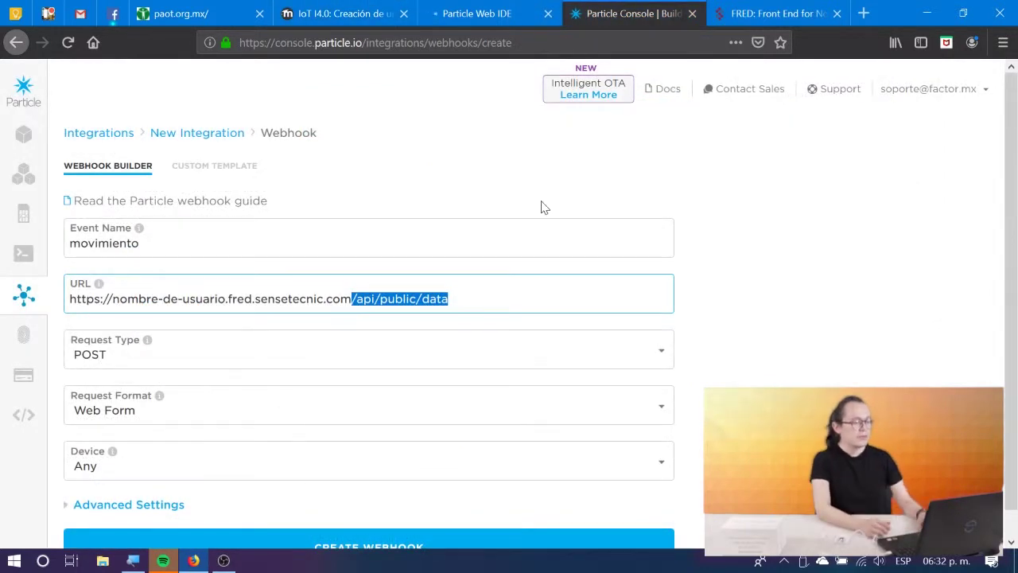
left_click(521, 302)
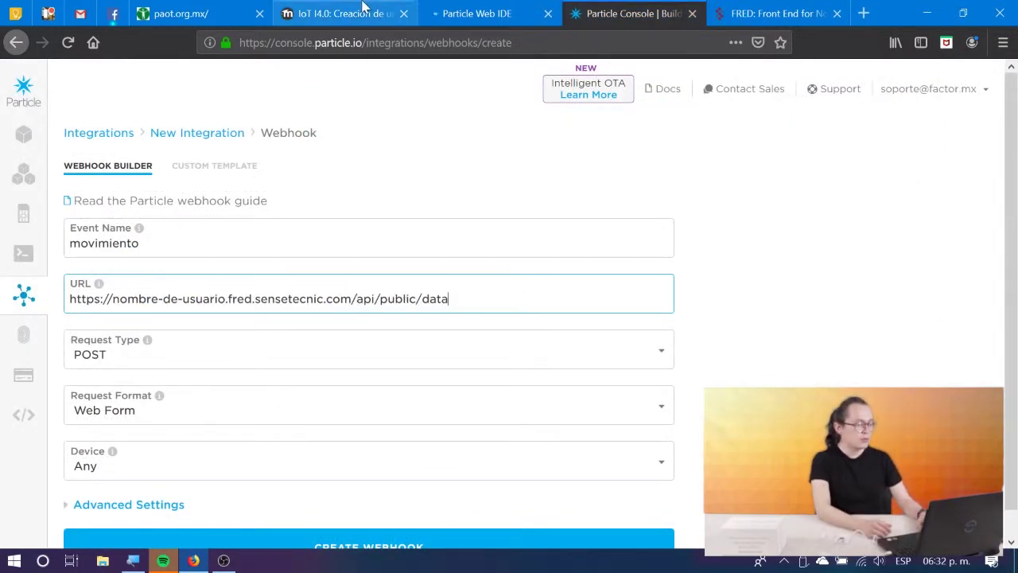
right_click(362, 6)
left_click(355, 12)
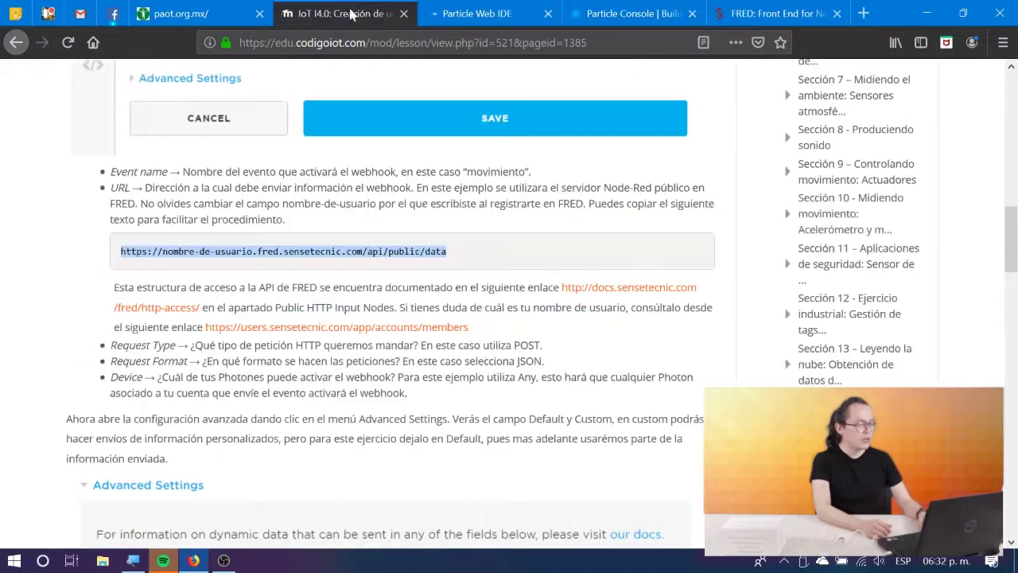
Copy the FRED username from the account members page and paste it over nombre-de-usuario in the URL.
left_click(301, 328)
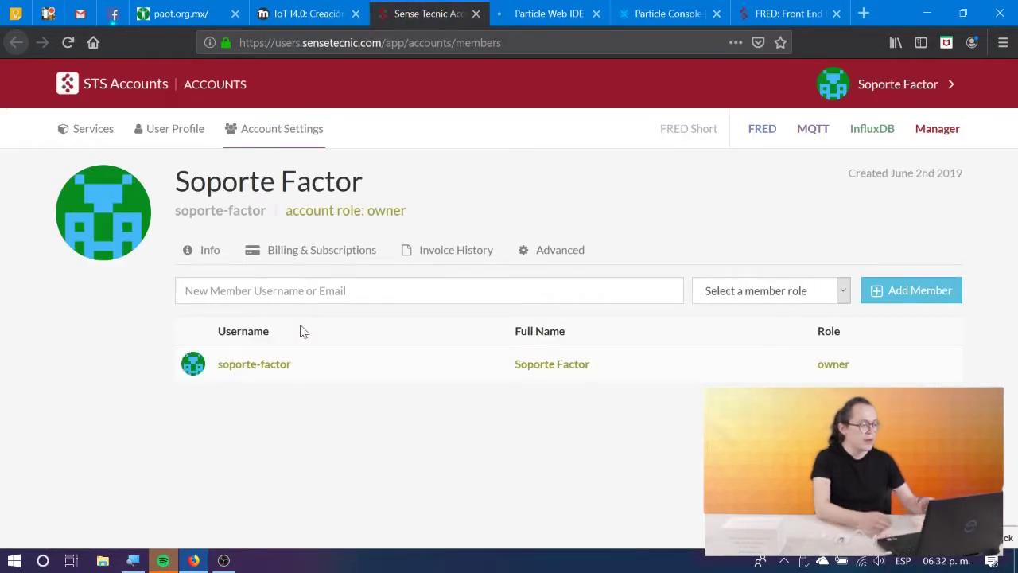
left_click_drag(300, 366, 226, 379)
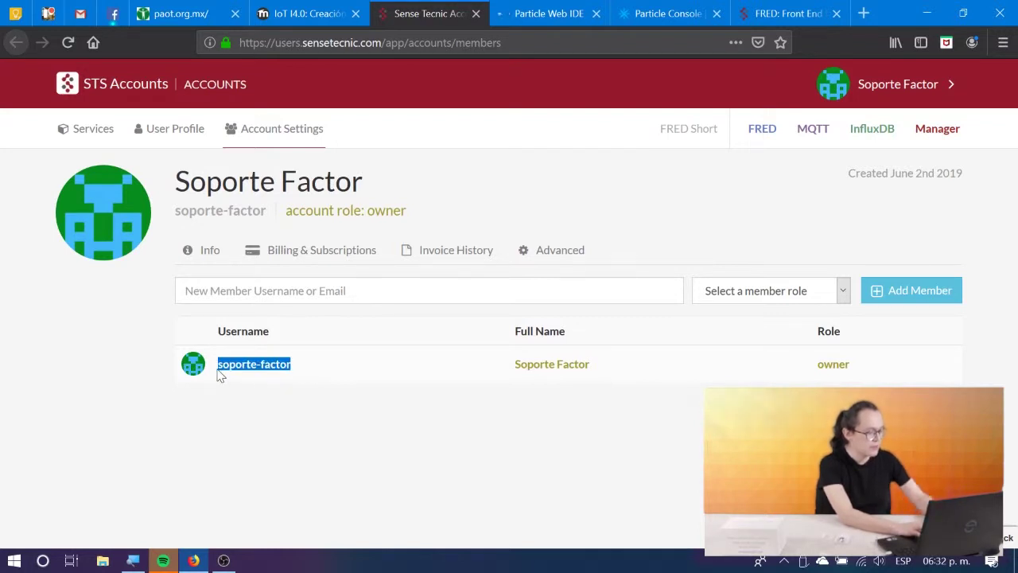
left_click(654, 11)
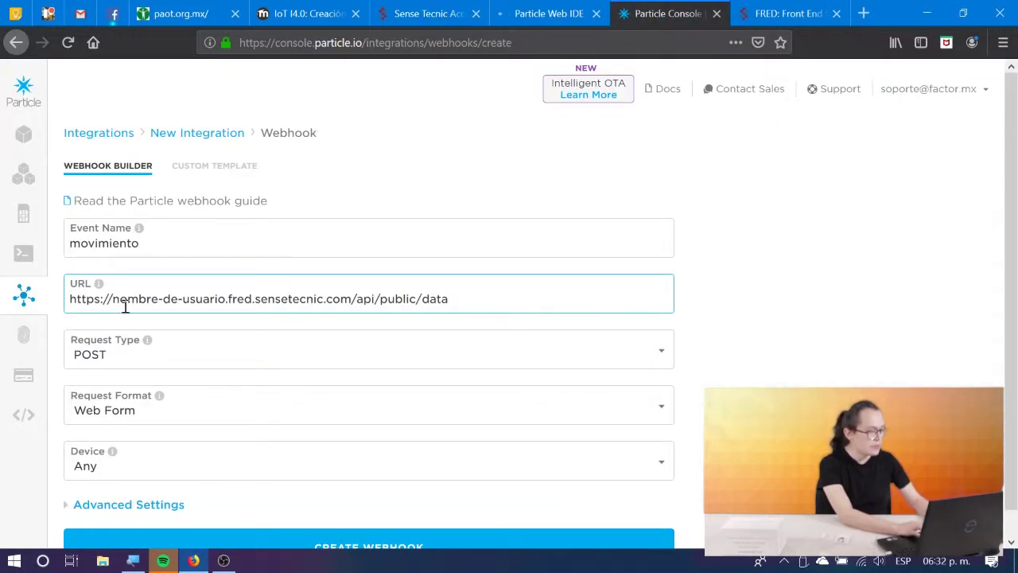
left_click_drag(113, 298, 220, 297)
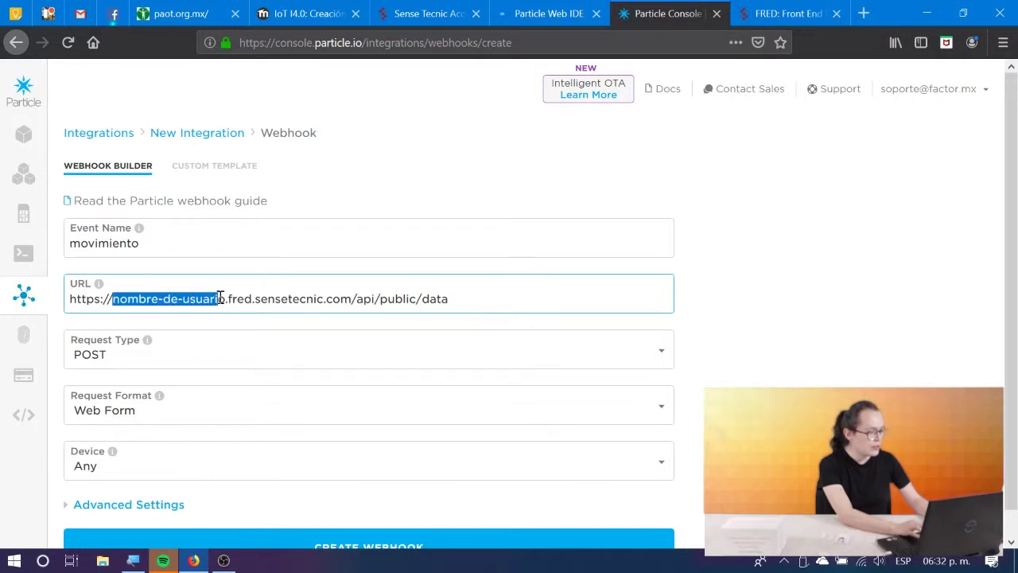
type("soporte-factor")
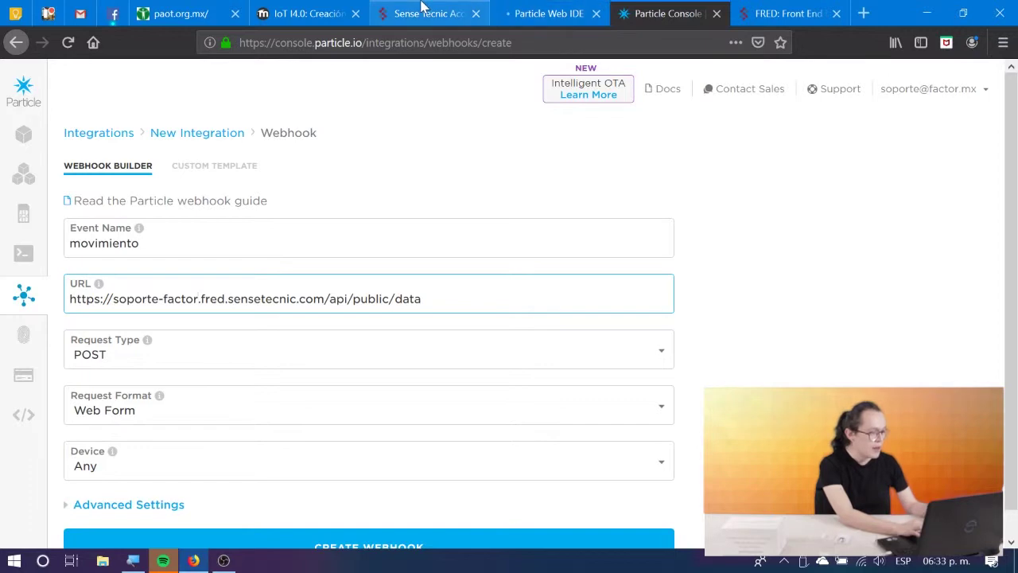
left_click(316, 14)
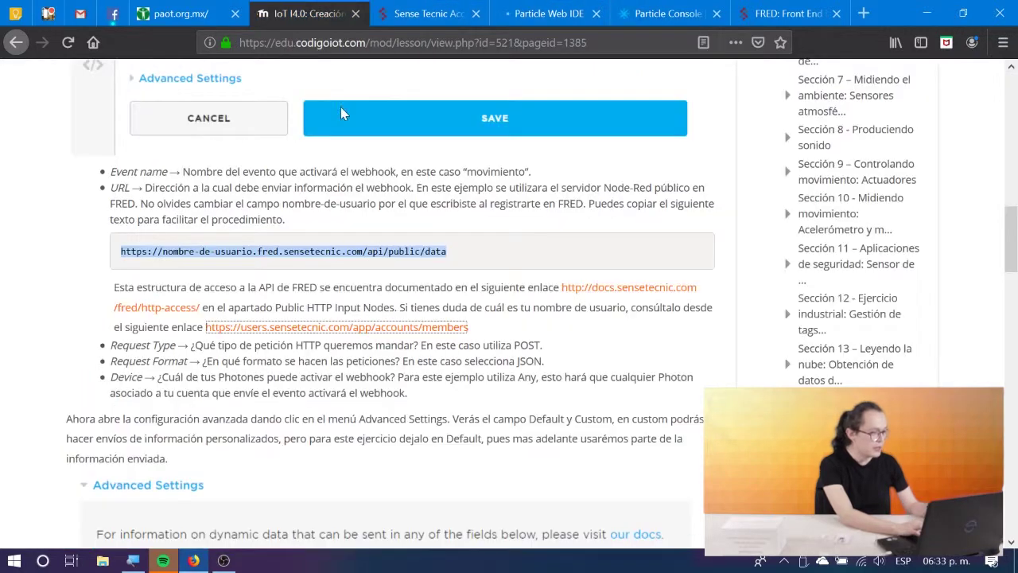
Close the Sense Tecnic accounts tab and glance over the FRED, Web IDE and lesson tabs.
left_click(475, 13)
scroll(326, 267, "up", 5)
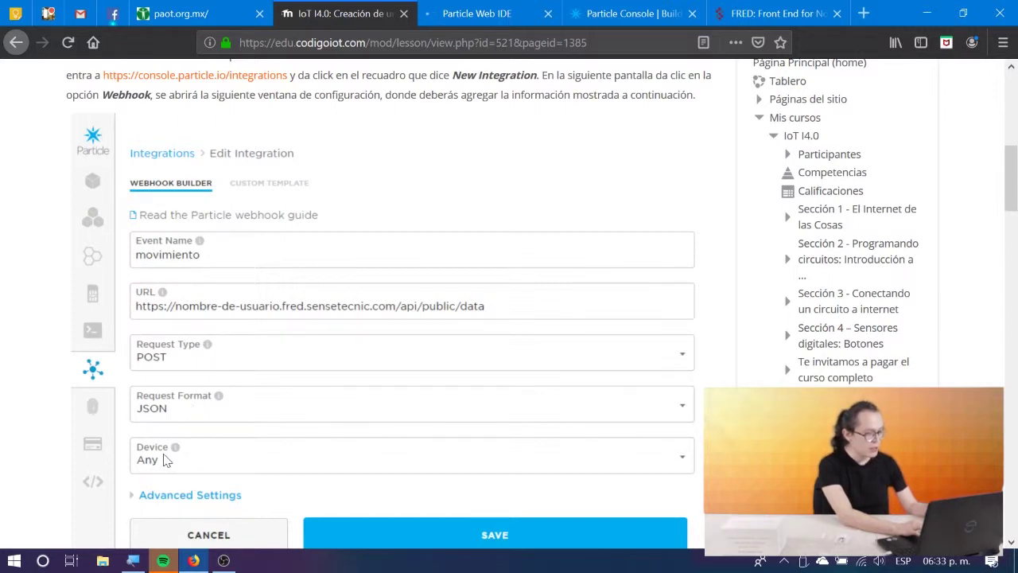
left_click(629, 14)
left_click(765, 8)
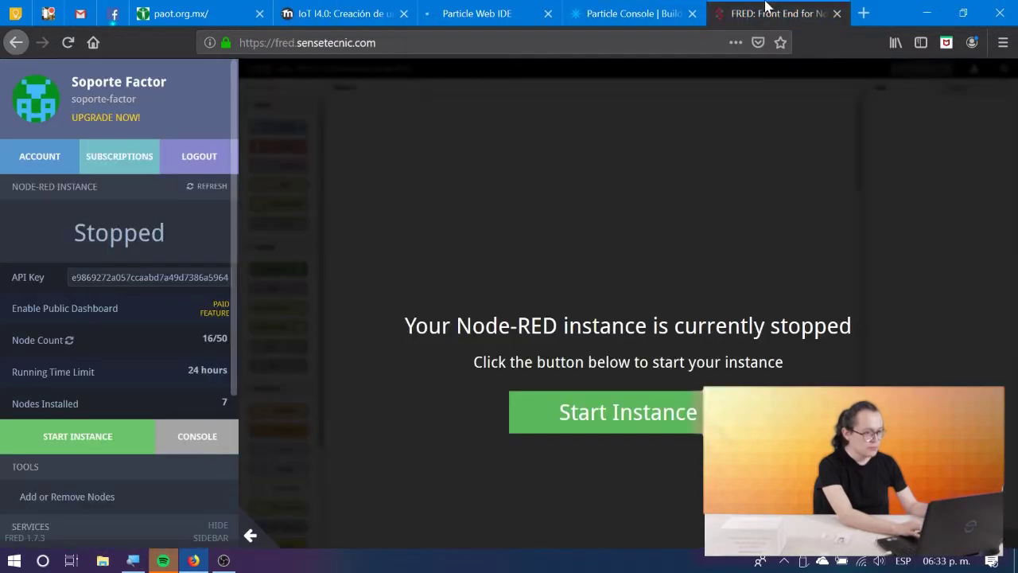
left_click(485, 13)
left_click(353, 13)
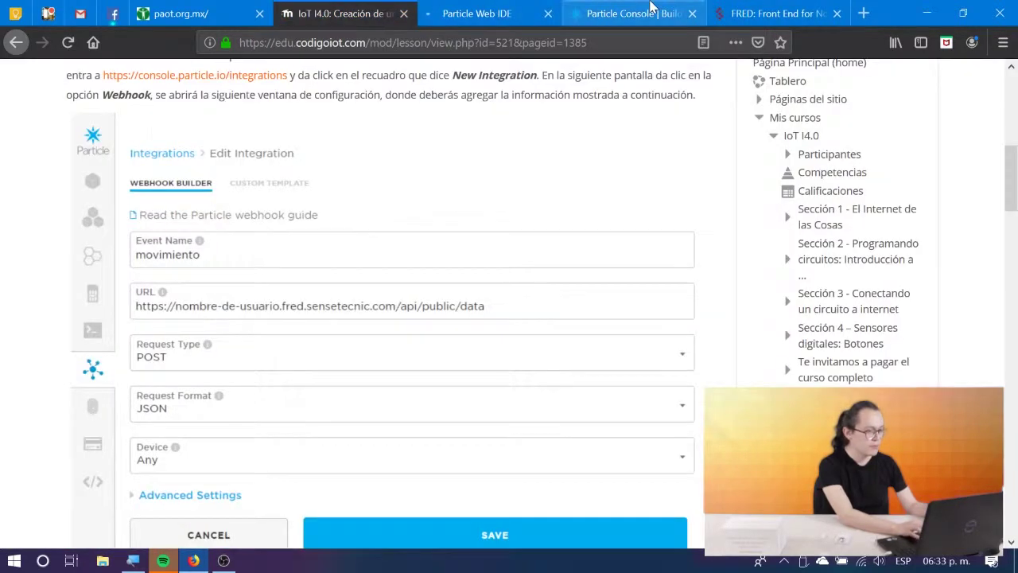
left_click(651, 8)
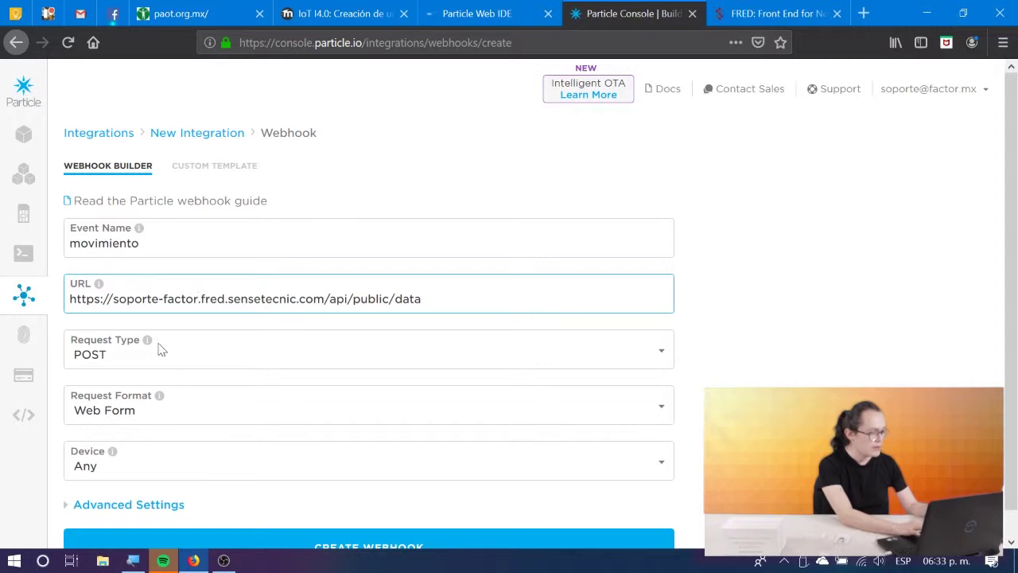
Set Request Format to JSON, keep Device as Any, and compare with the lesson's next instructions.
left_click(657, 420)
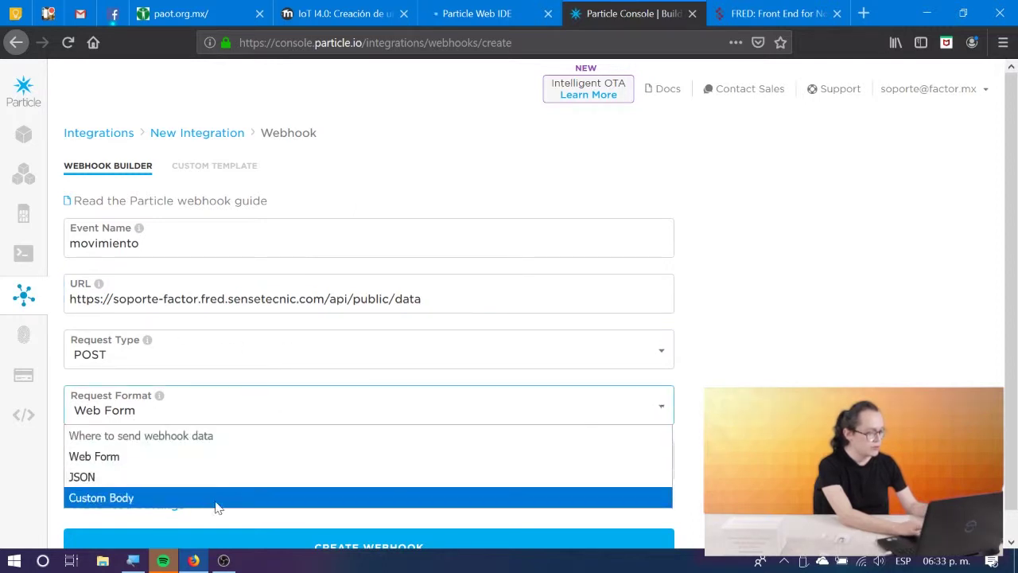
left_click(182, 482)
left_click(158, 475)
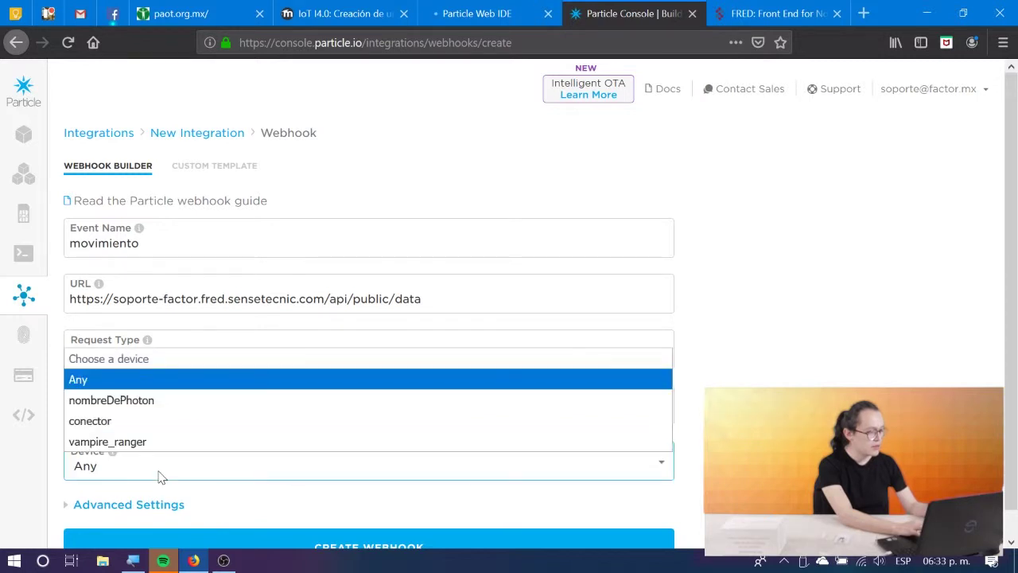
left_click(307, 459)
scroll(509, 302, "down", 1)
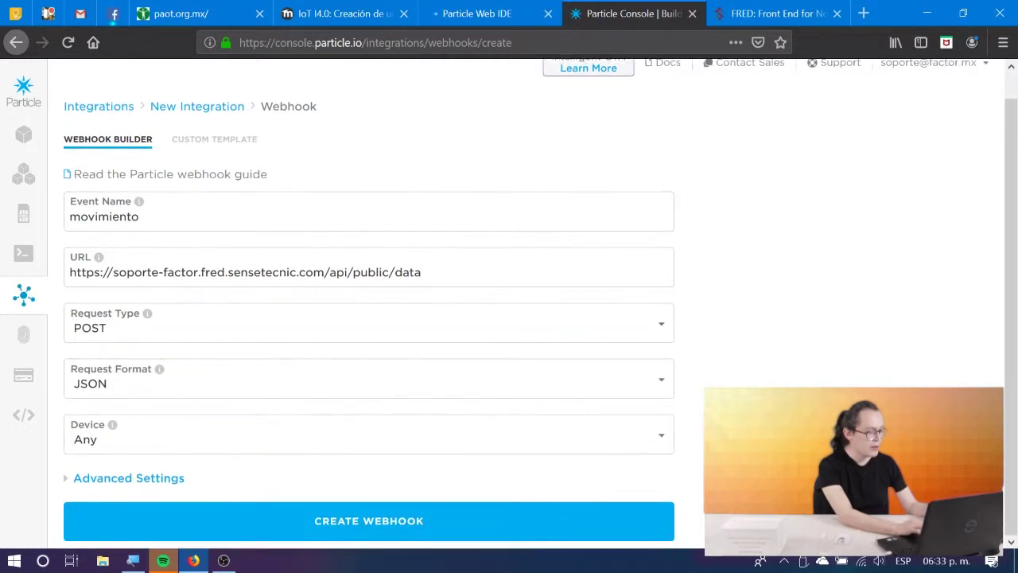
left_click(334, 14)
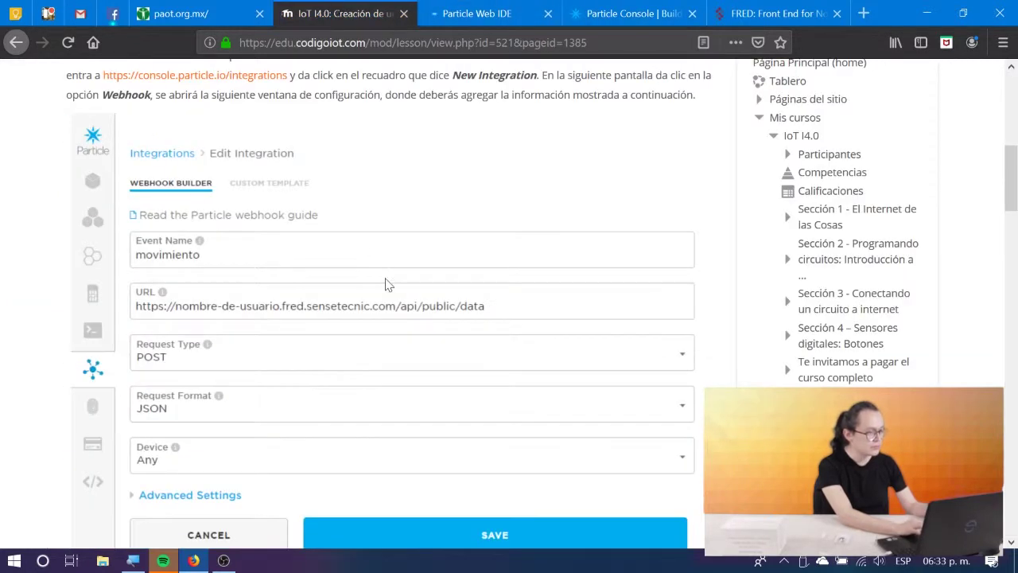
scroll(385, 285, "down", 5)
scroll(385, 285, "up", 2)
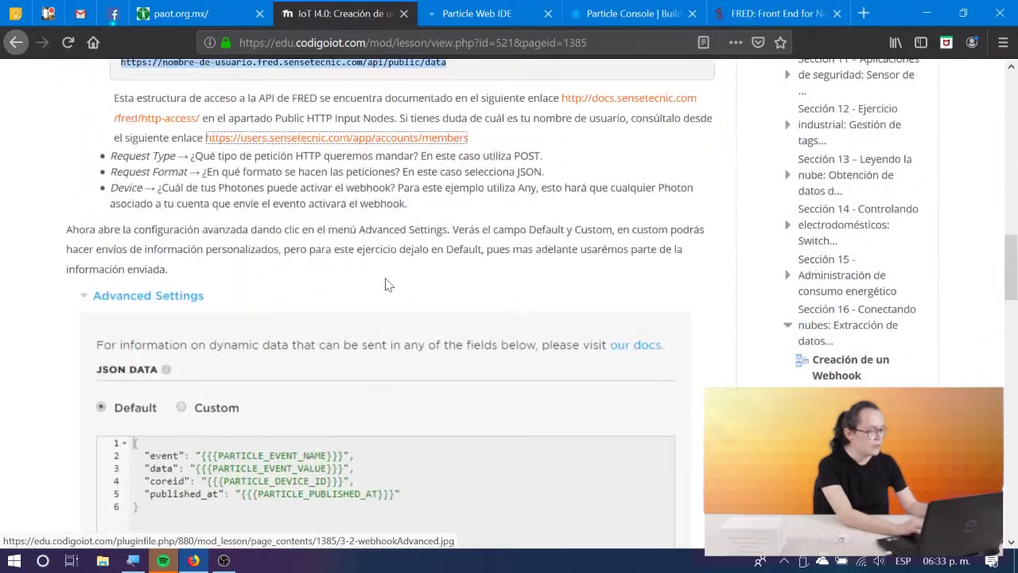
scroll(385, 285, "down", 2)
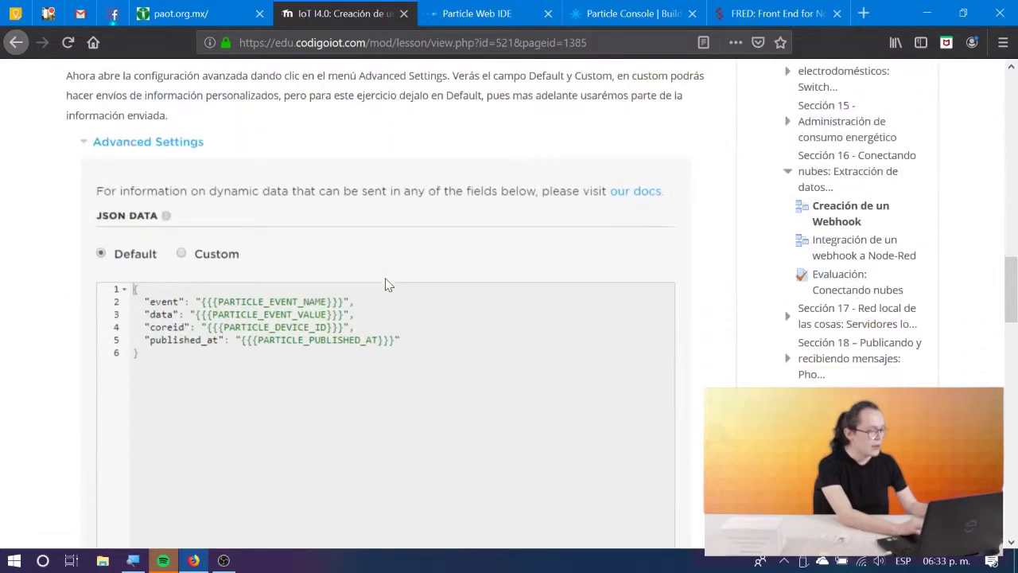
left_click(650, 9)
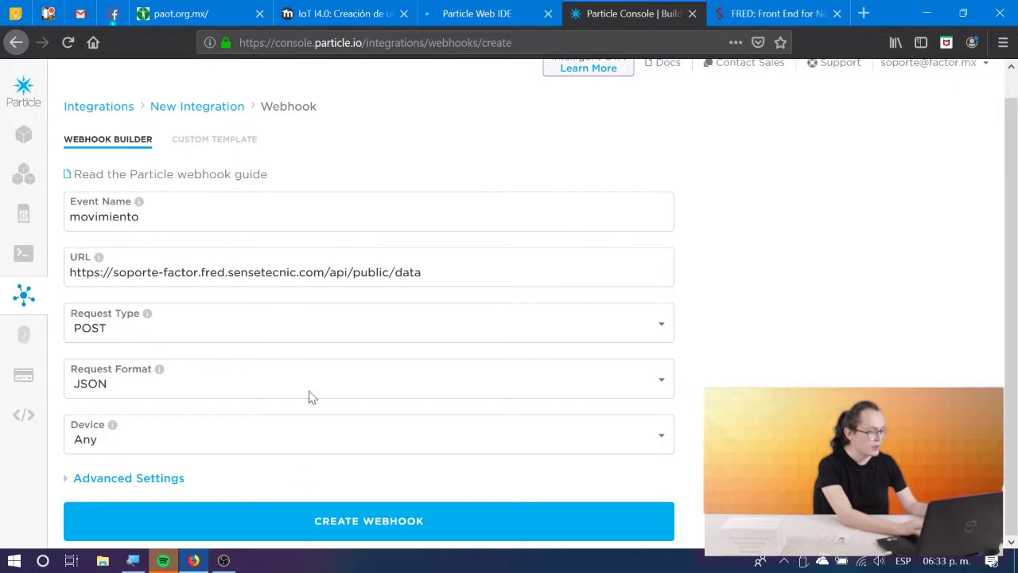
Create the movimiento webhook with Enforce SSL set to No under Advanced Settings.
left_click(104, 480)
scroll(104, 479, "down", 4)
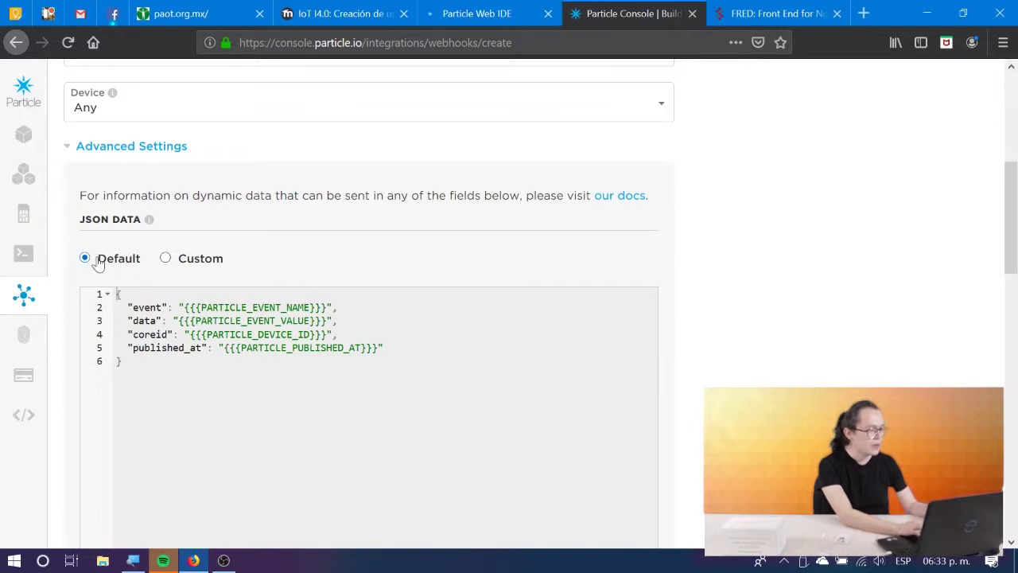
scroll(340, 390, "down", 10)
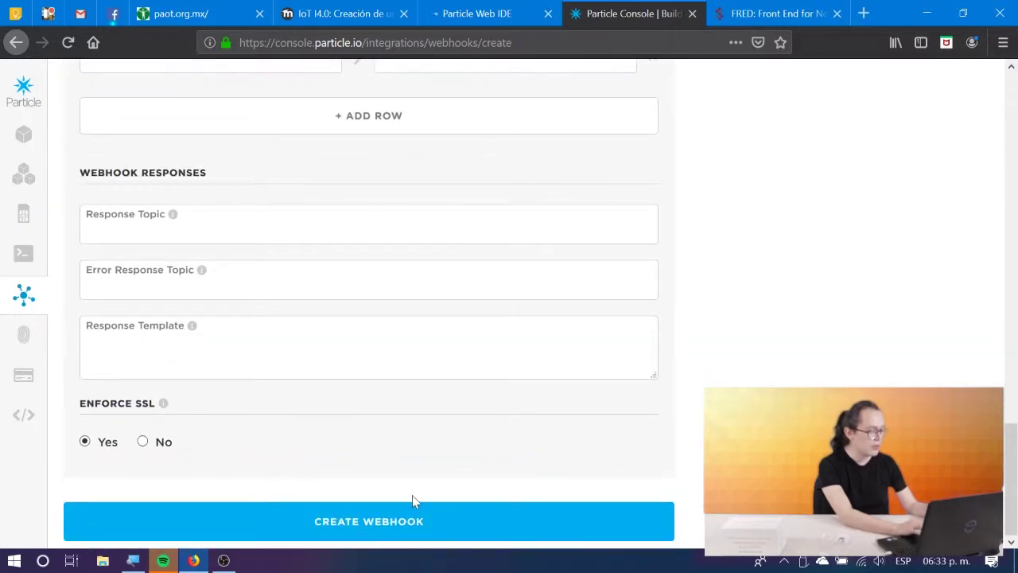
left_click(370, 11)
scroll(322, 348, "down", 10)
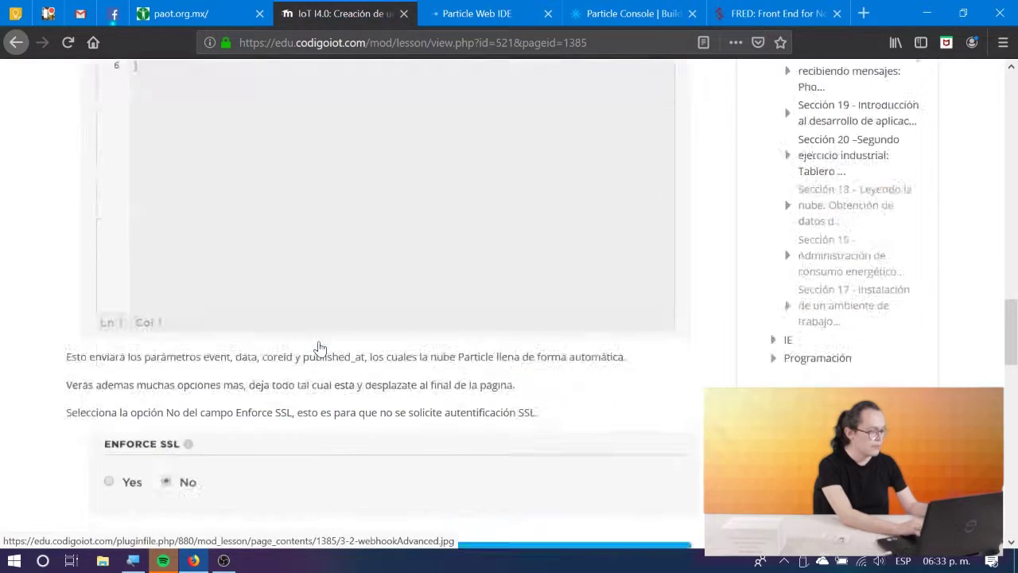
scroll(321, 348, "up", 5)
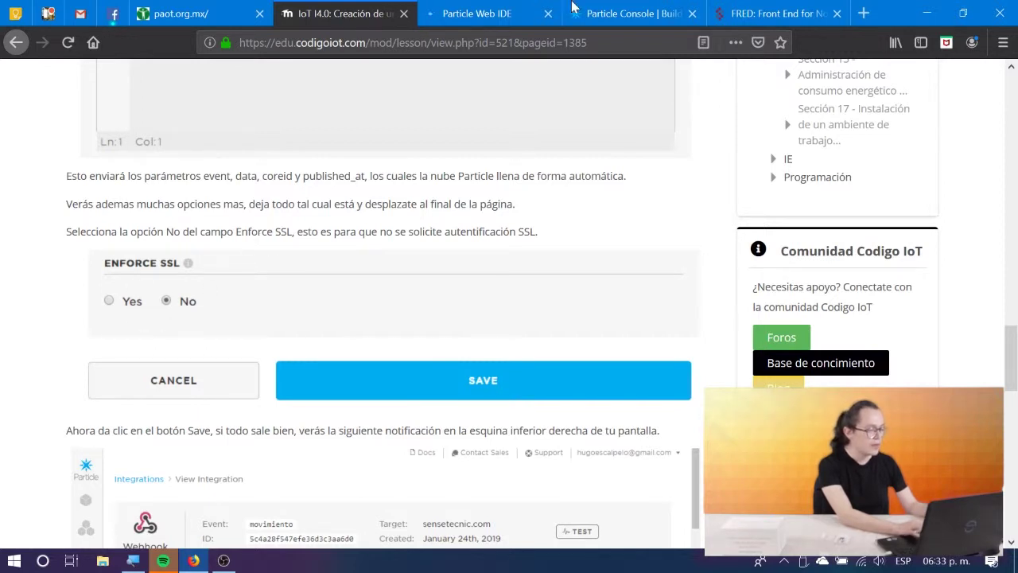
left_click(832, 6)
left_click(629, 13)
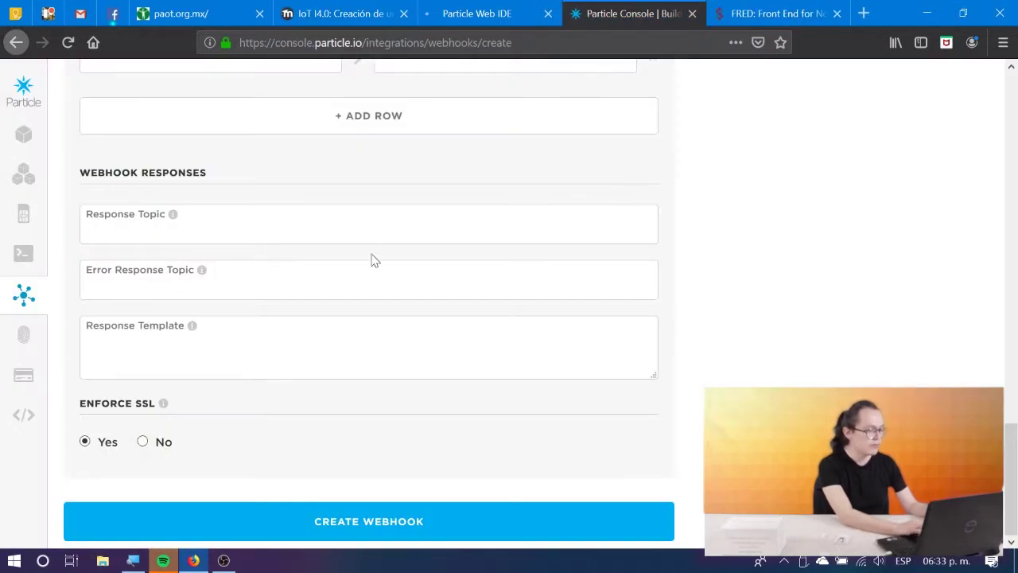
left_click(143, 441)
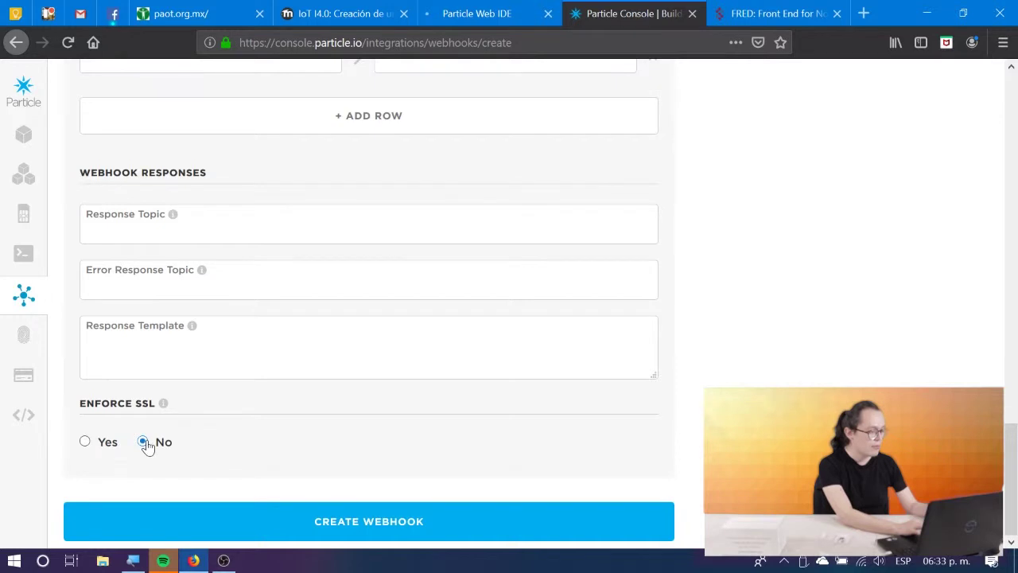
left_click(346, 521)
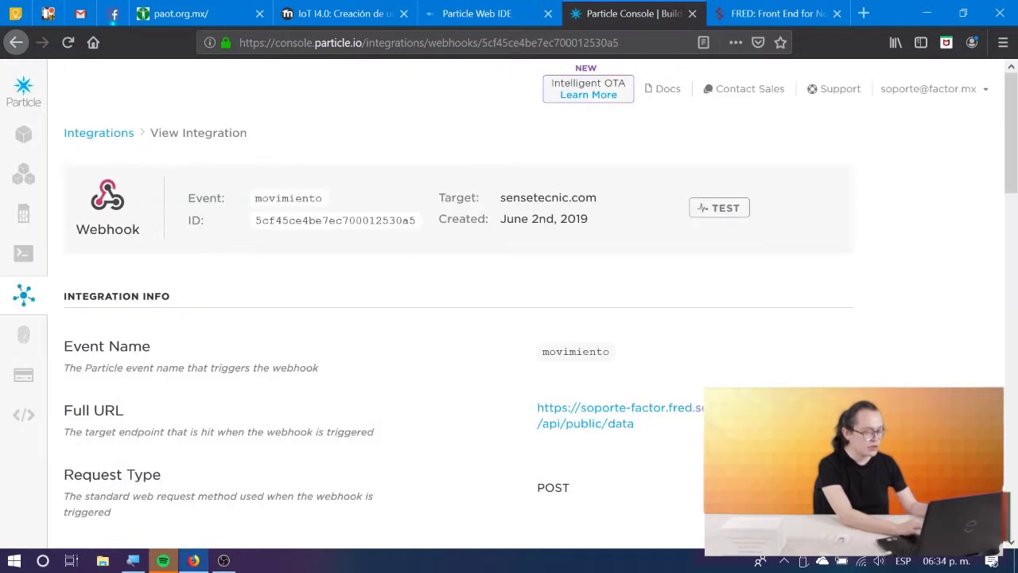
Run a TEST of the movimiento webhook, then go back to the IoT I4.0 lesson tab.
left_click(716, 210)
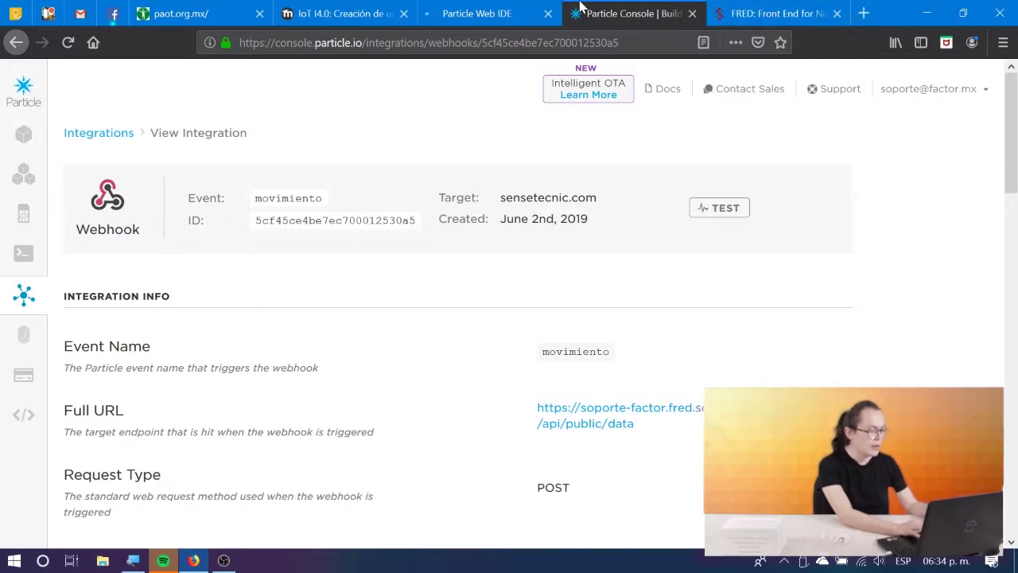
left_click(463, 10)
left_click(396, 9)
End the 'Creación de un Webhook' lesson with 'Fin de lección' to reach its congratulations page.
scroll(412, 334, "down", 4)
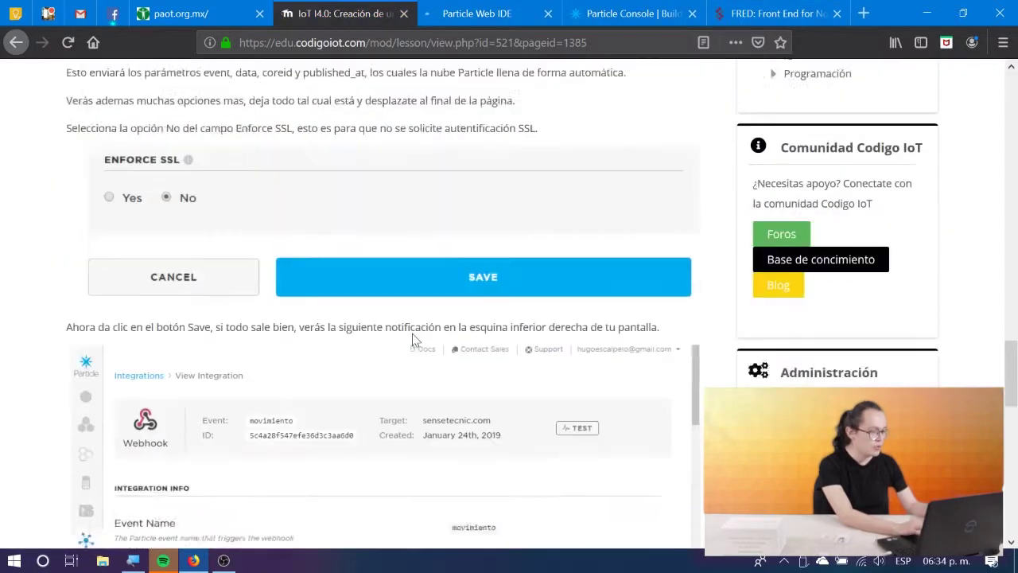
scroll(412, 339, "down", 4)
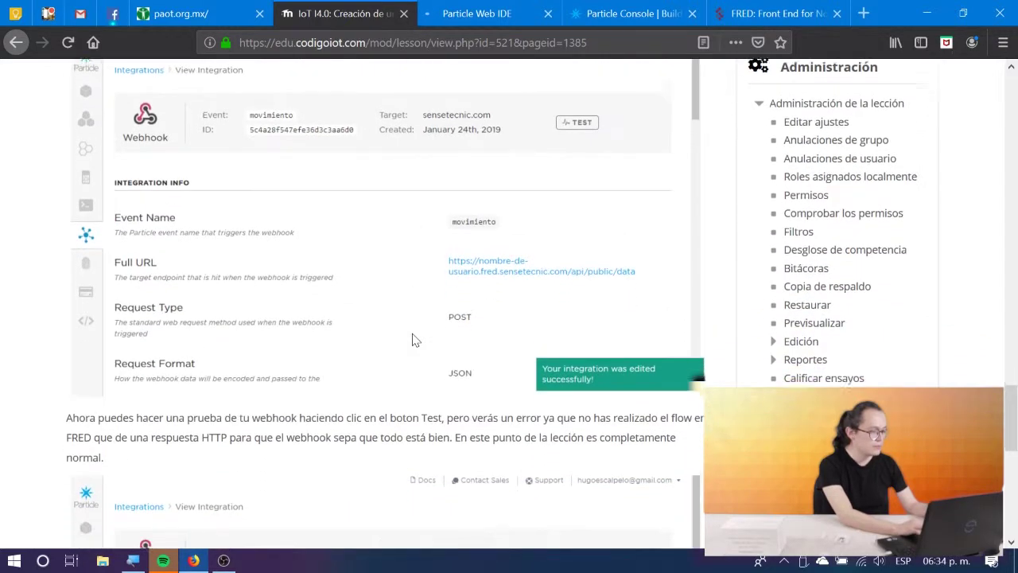
scroll(412, 339, "down", 7)
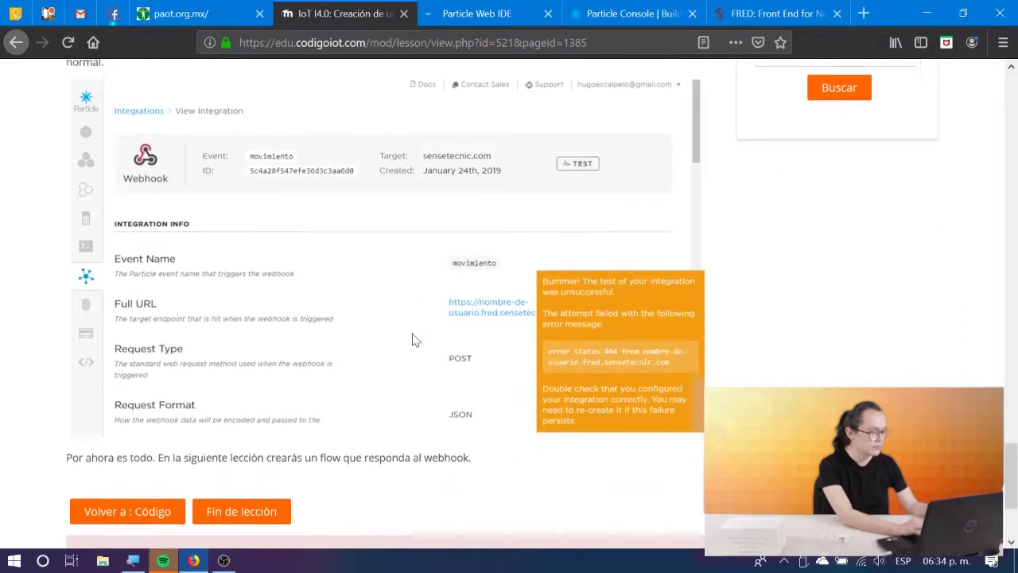
scroll(412, 340, "down", 4)
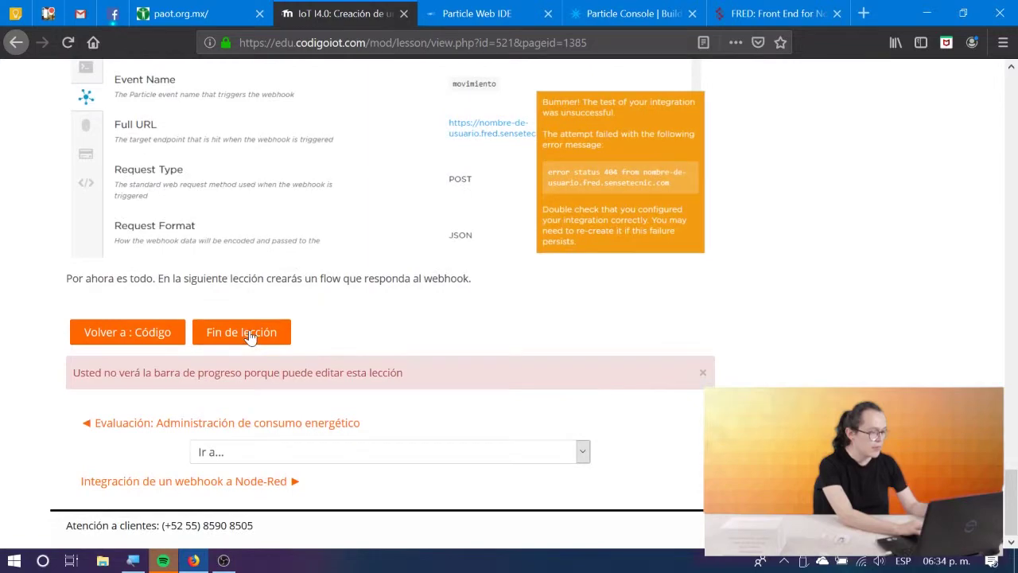
left_click(249, 338)
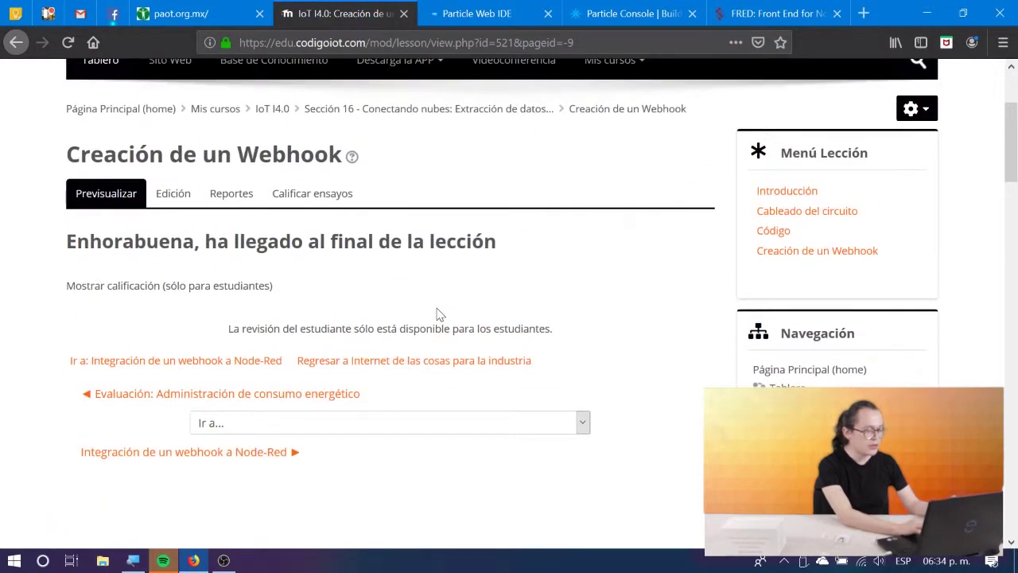
scroll(438, 314, "down", 1)
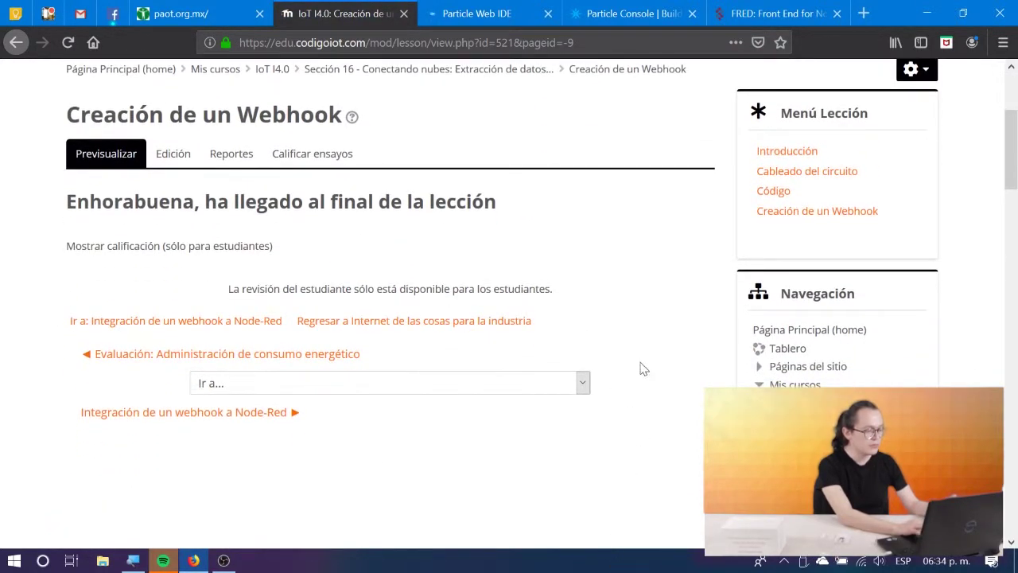
Start 'Integración de un webhook a Node-Red' from the beginning and read its Nodos HTTP page.
left_click(228, 415)
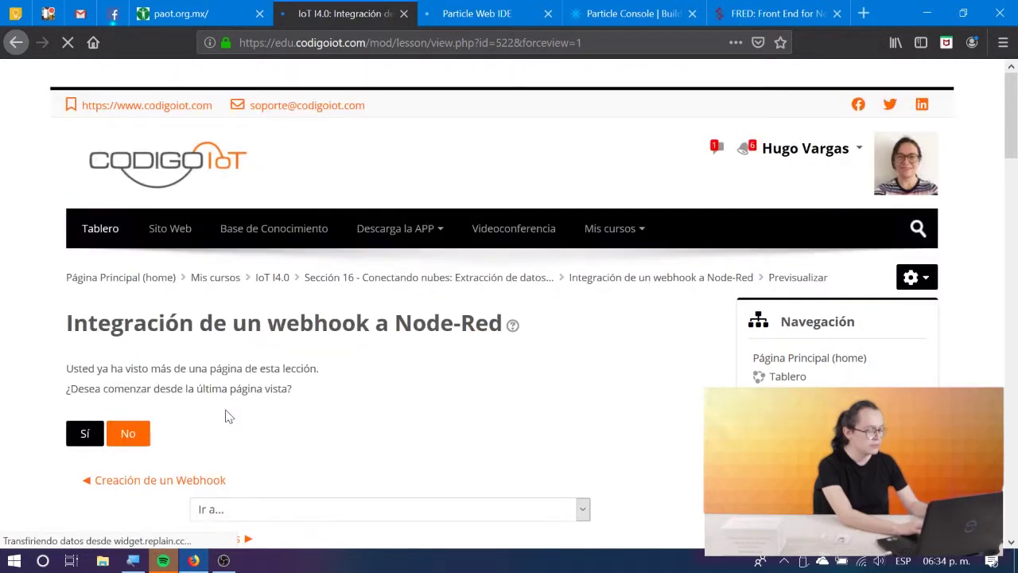
left_click(135, 405)
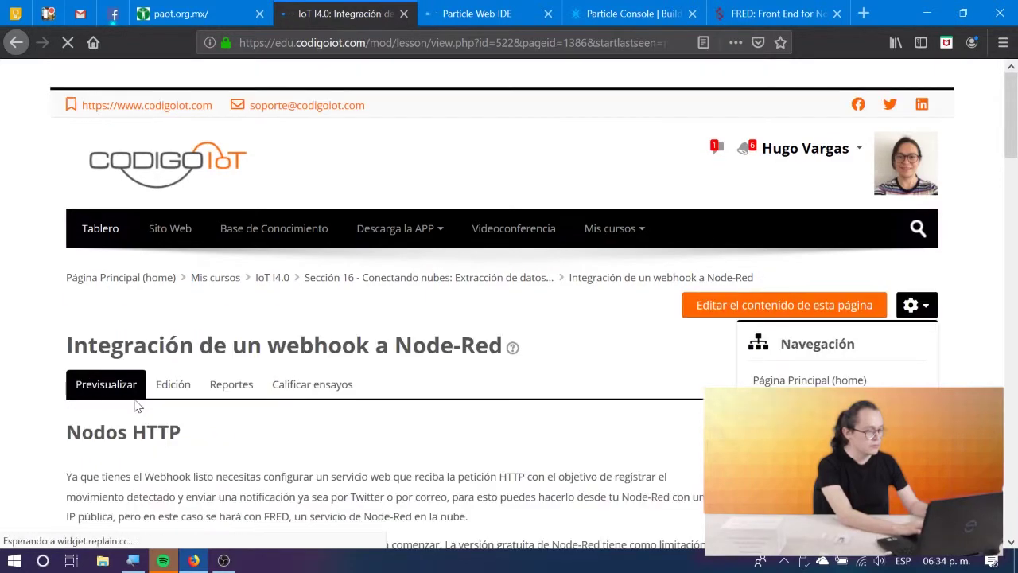
scroll(133, 395, "down", 6)
scroll(135, 404, "down", 10)
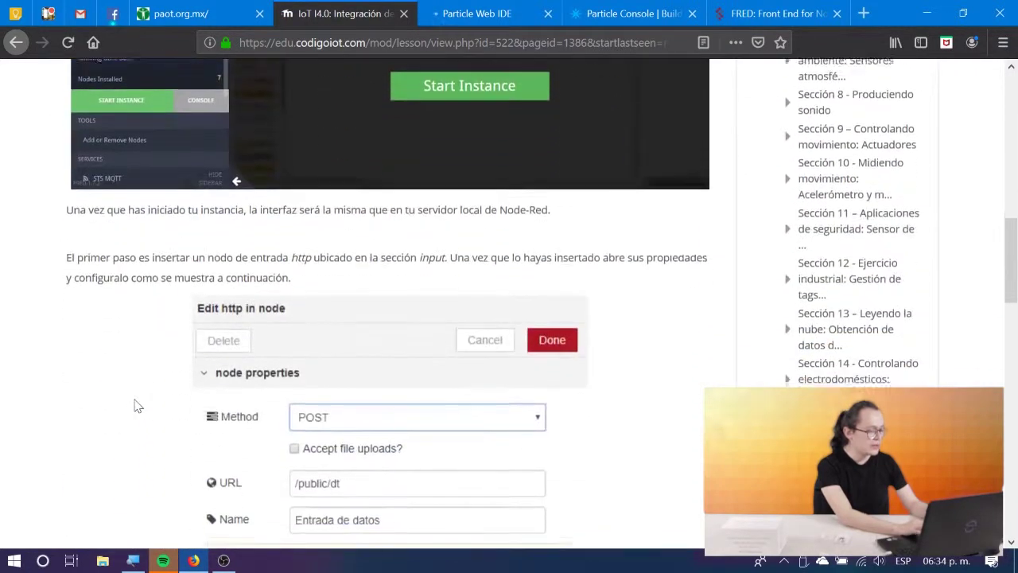
scroll(135, 404, "down", 5)
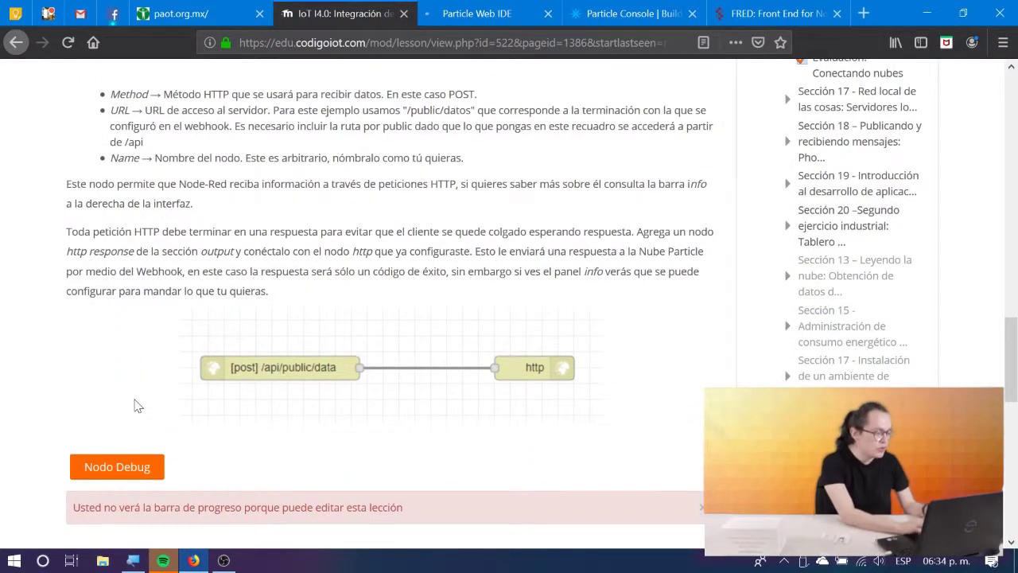
scroll(275, 261, "up", 6)
scroll(274, 261, "up", 3)
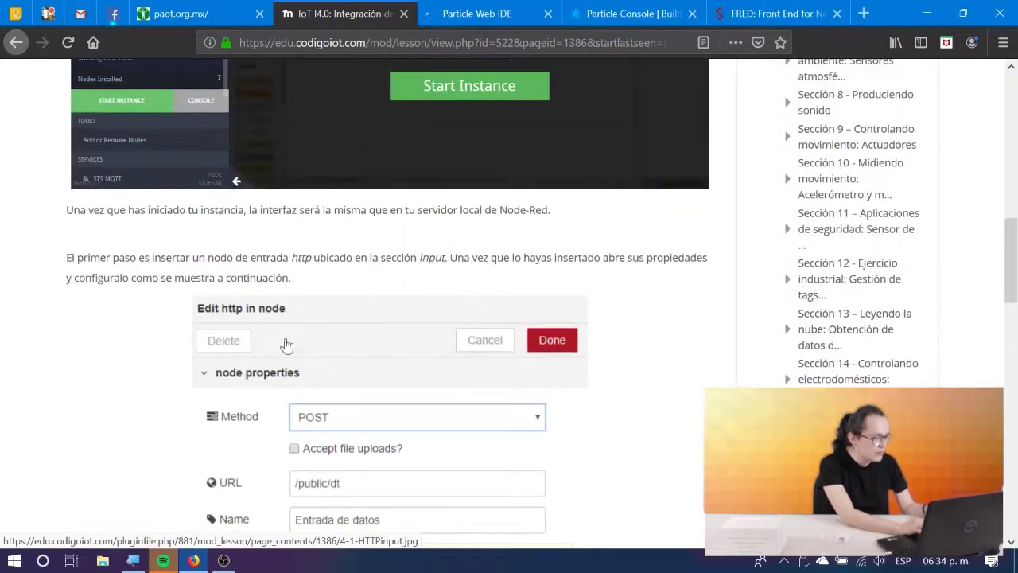
Start the FRED Node-RED instance and view Sheet 1's flow properties, closing them unchanged.
left_click(759, 14)
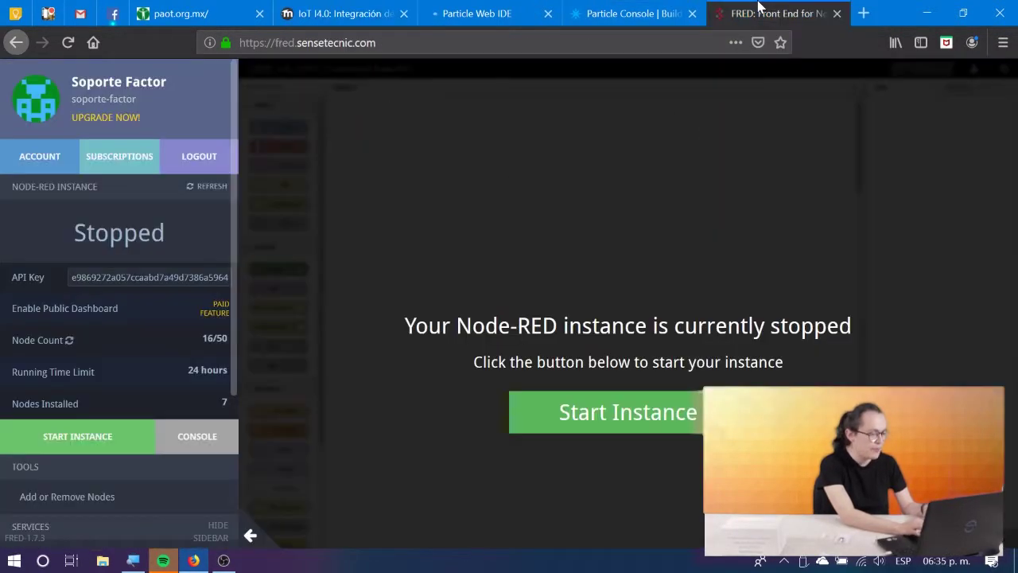
left_click(617, 420)
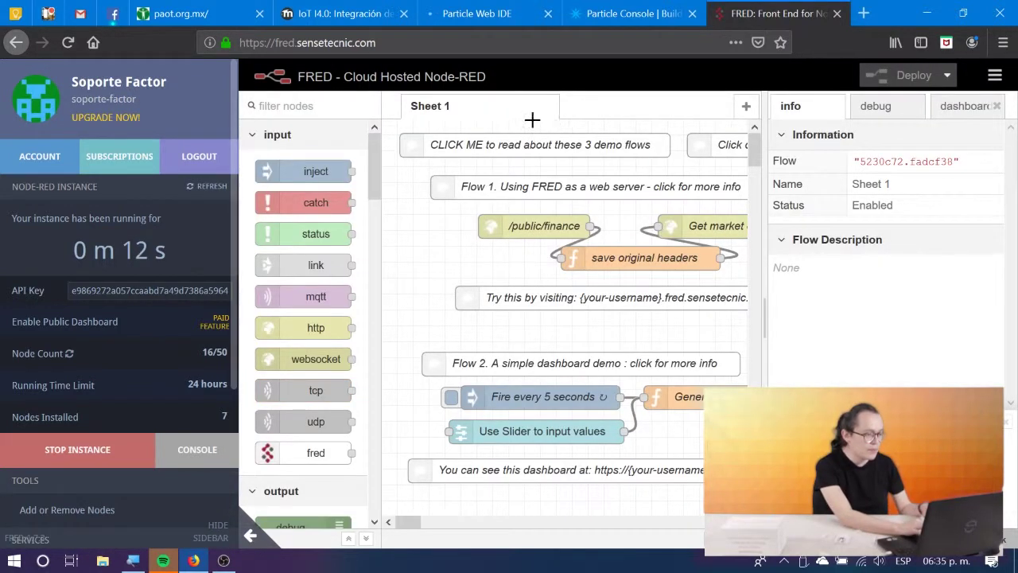
right_click(528, 115)
left_click(521, 111)
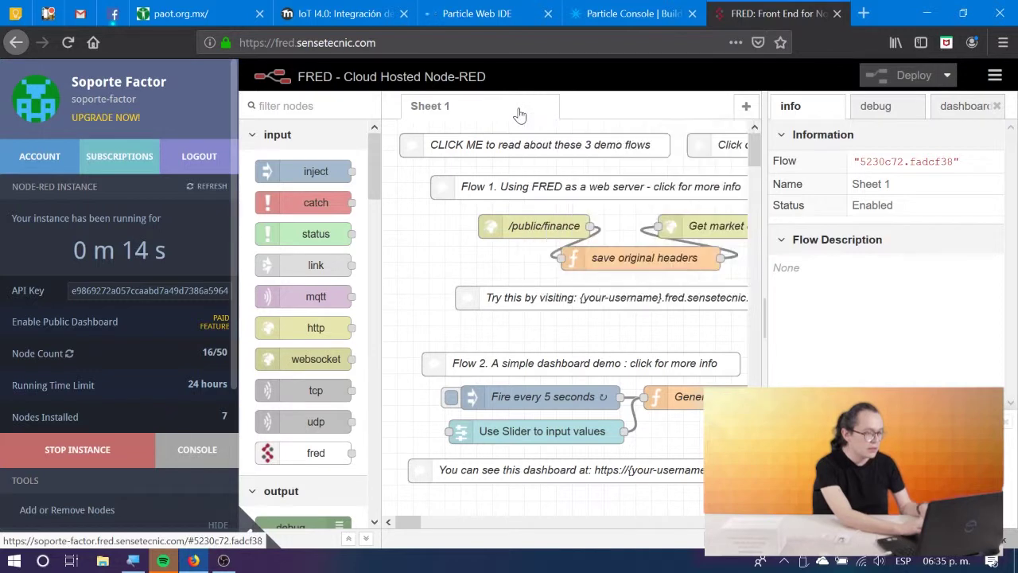
double_click(520, 112)
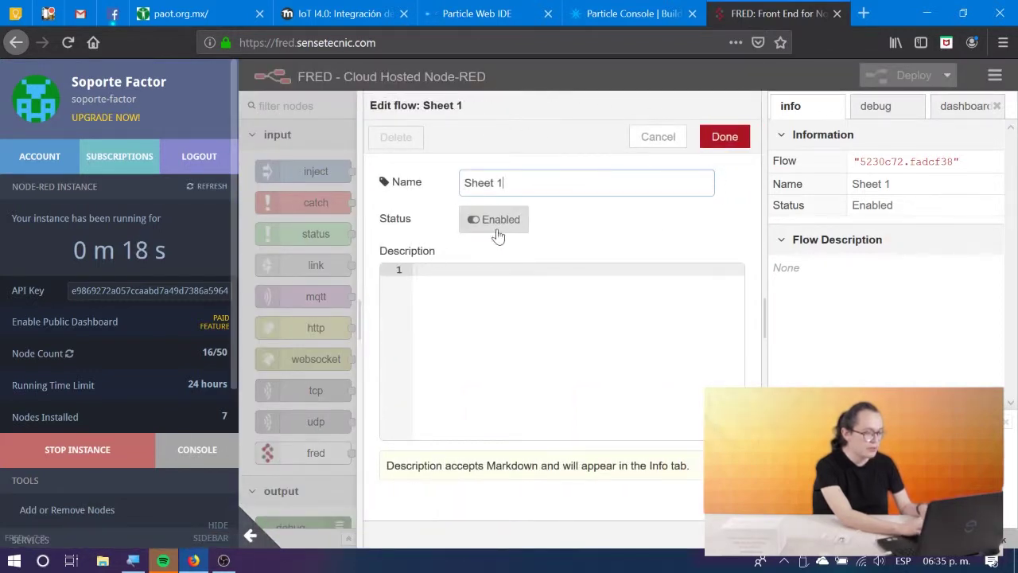
left_click(413, 152)
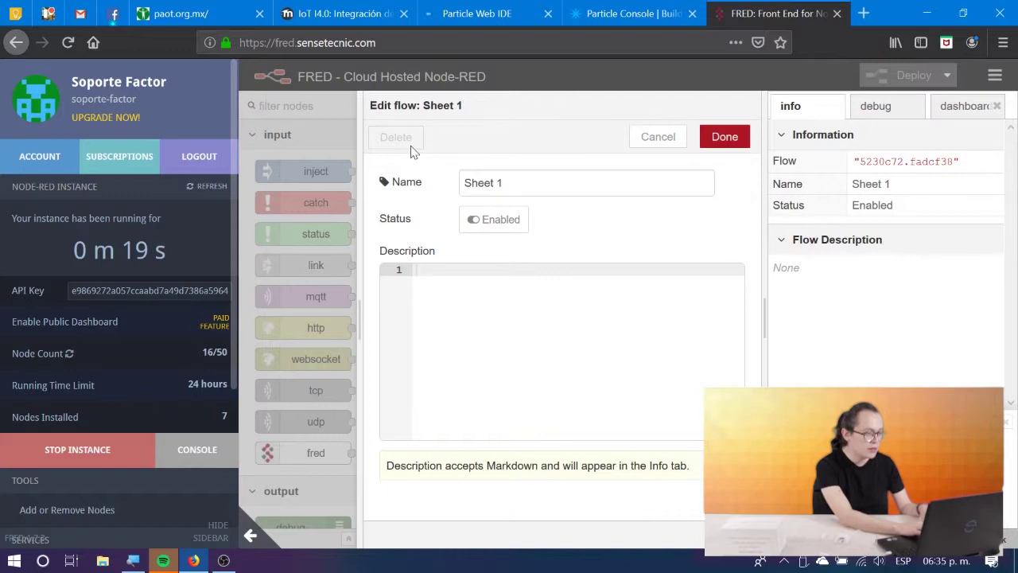
left_click(651, 139)
Add a new flow tab and rename it 'Sección 16 Lección 2'.
left_click(744, 106)
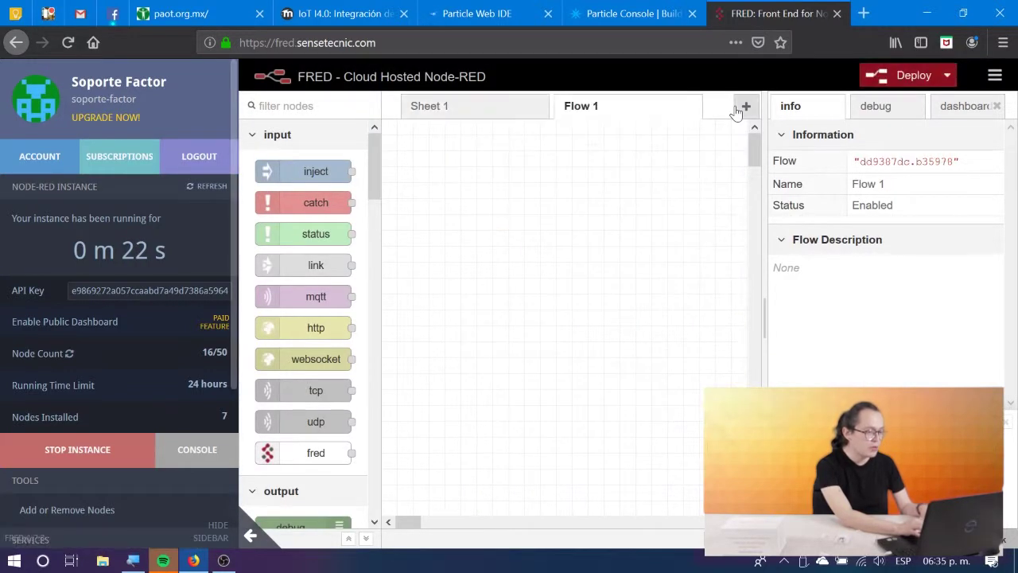
double_click(579, 111)
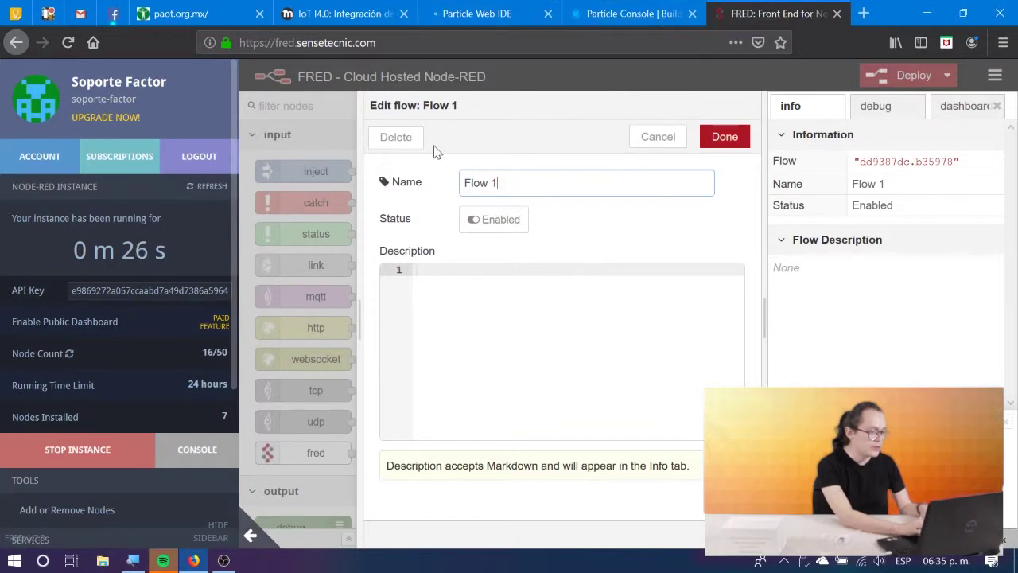
triple_click(507, 183)
left_click(477, 13)
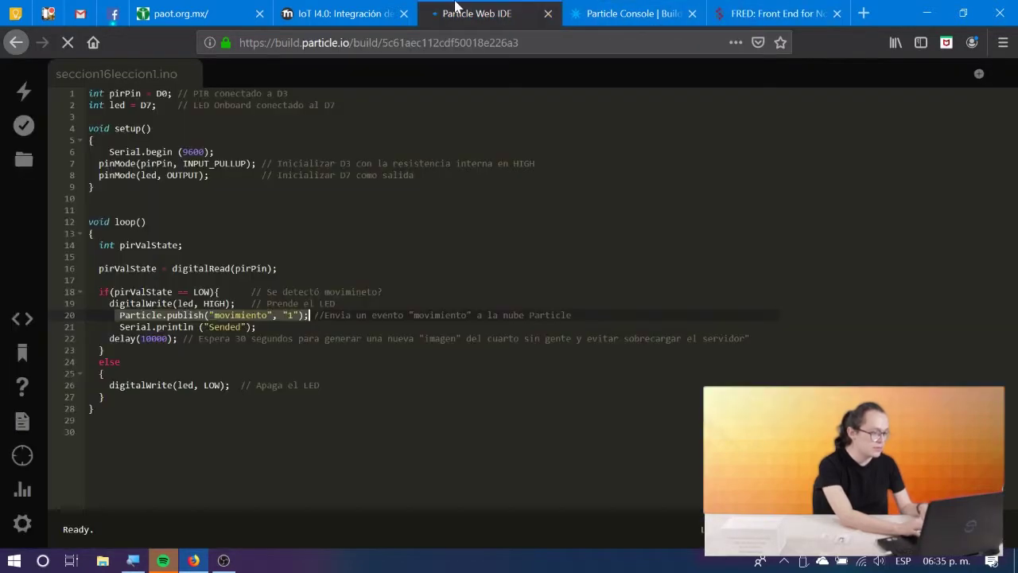
left_click(342, 14)
scroll(694, 393, "down", 3)
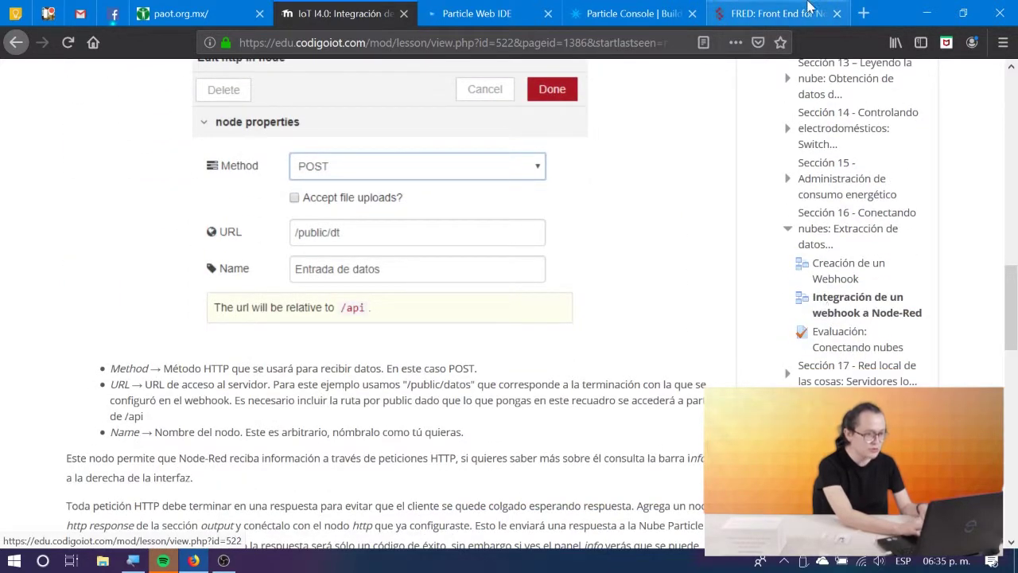
left_click(779, 9)
type("Sección 1")
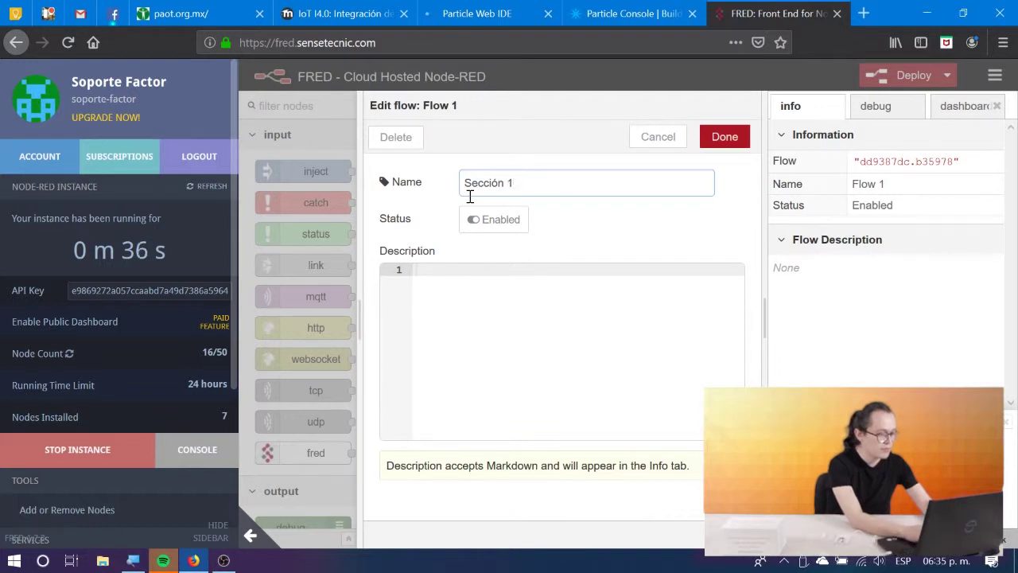
type("6 Lección")
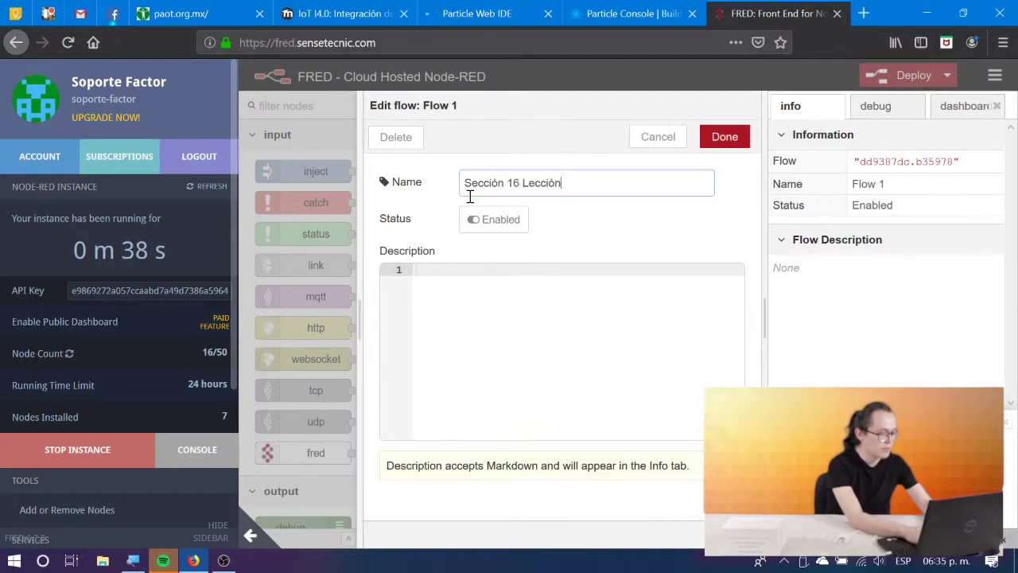
type(" 2")
left_click(723, 135)
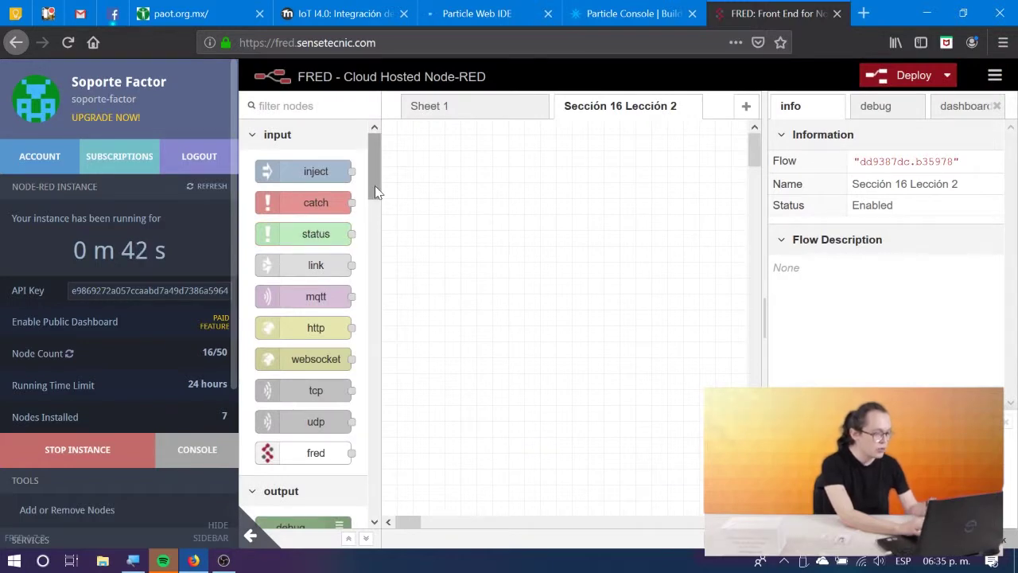
Place an http in node on the canvas and set its Method to POST.
left_click_drag(306, 327, 448, 307)
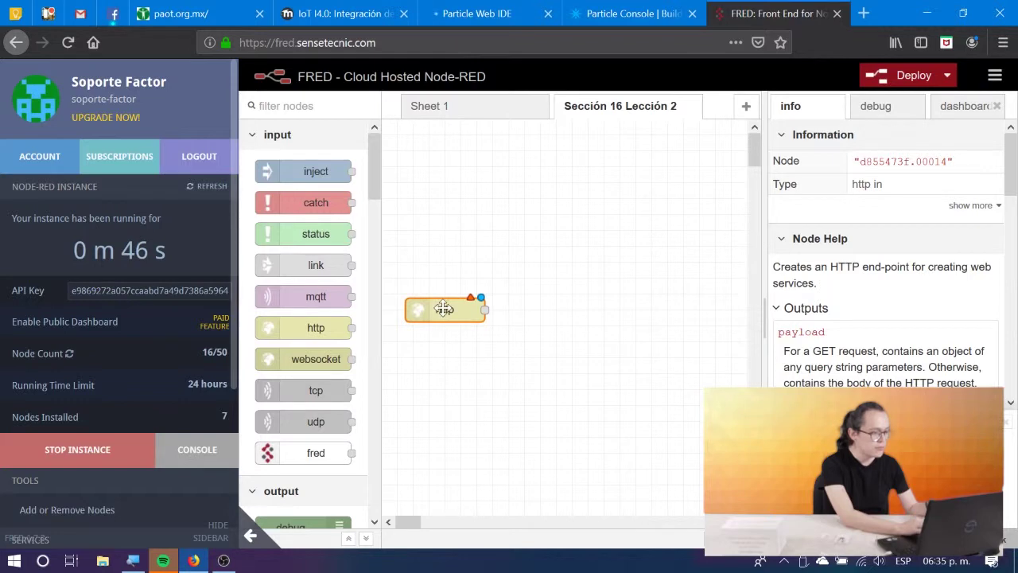
double_click(444, 309)
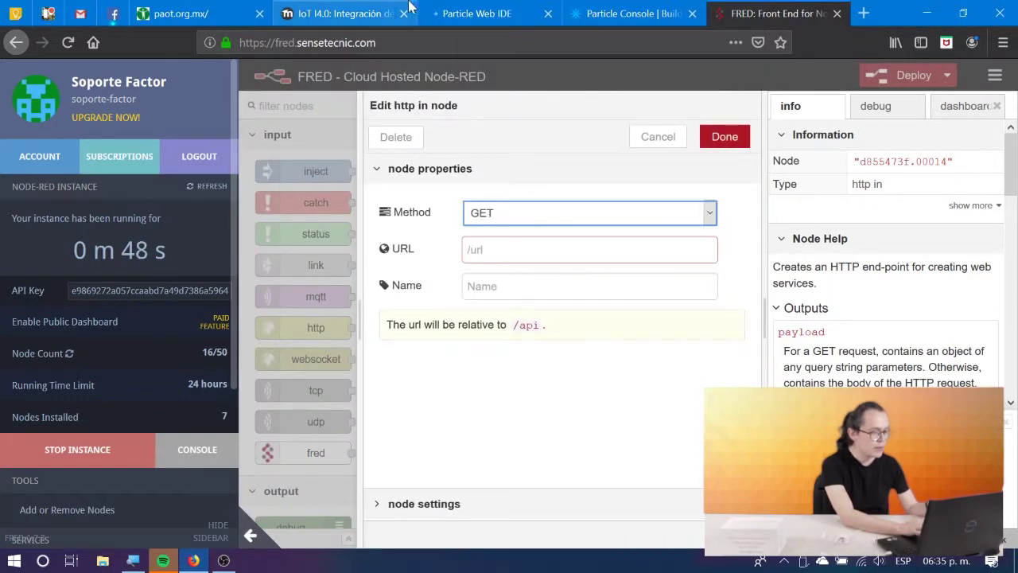
left_click(340, 10)
scroll(347, 204, "up", 3)
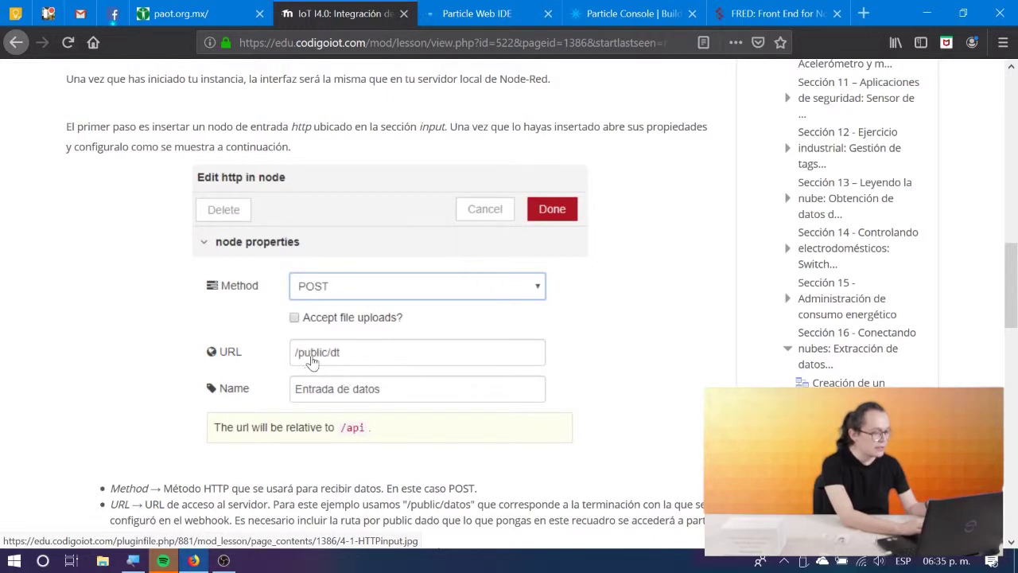
left_click(778, 8)
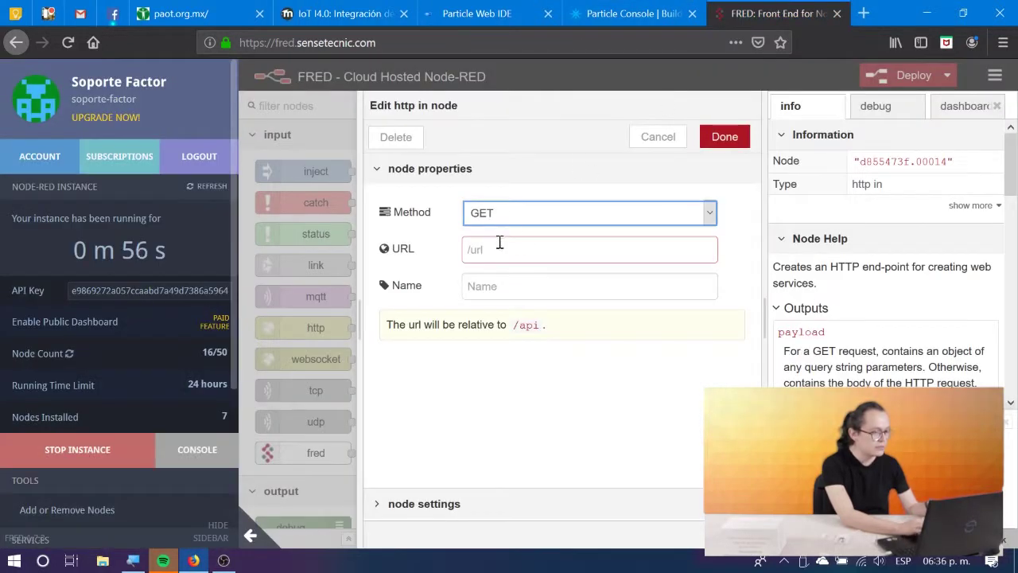
left_click(702, 214)
left_click(578, 258)
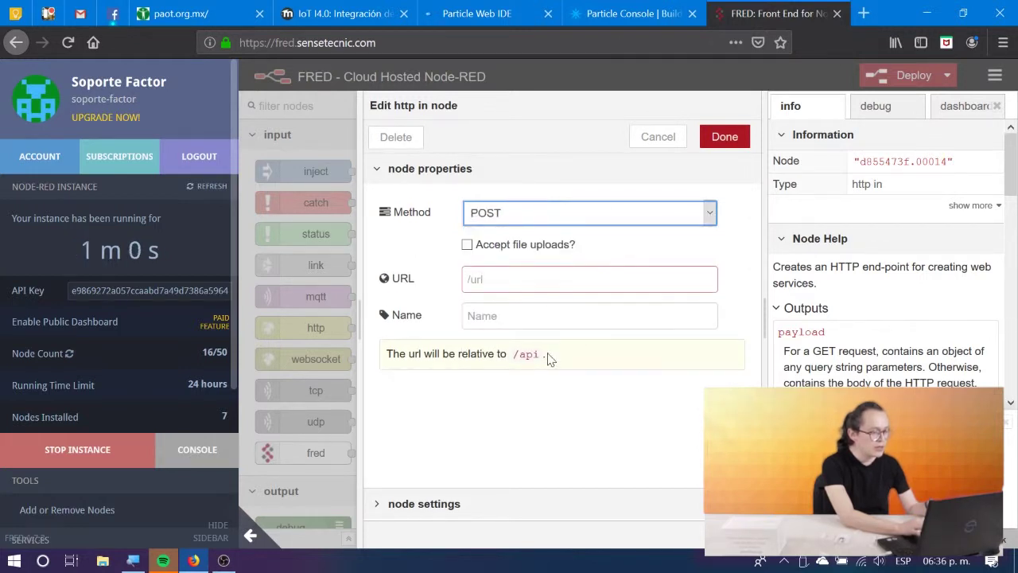
Set the http in node's URL to /public/data, matching the webhook, and confirm.
left_click_drag(549, 360, 515, 360)
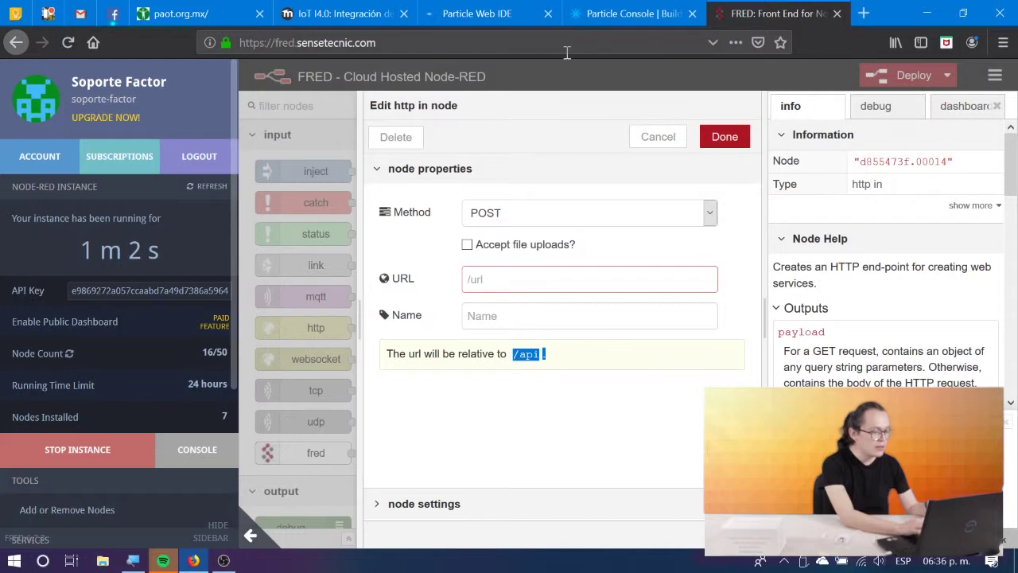
left_click(469, 9)
left_click(567, 10)
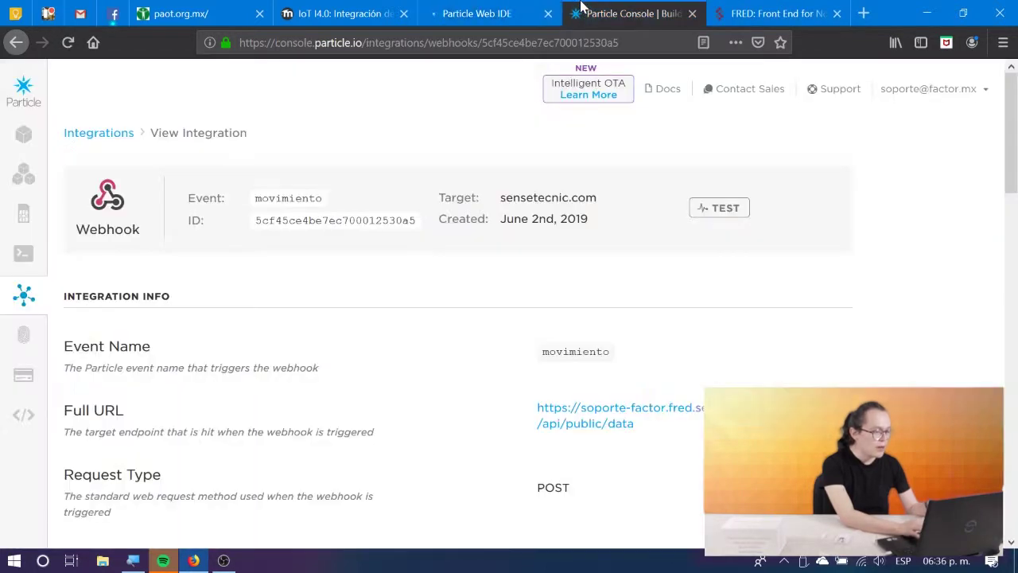
scroll(326, 265, "down", 5)
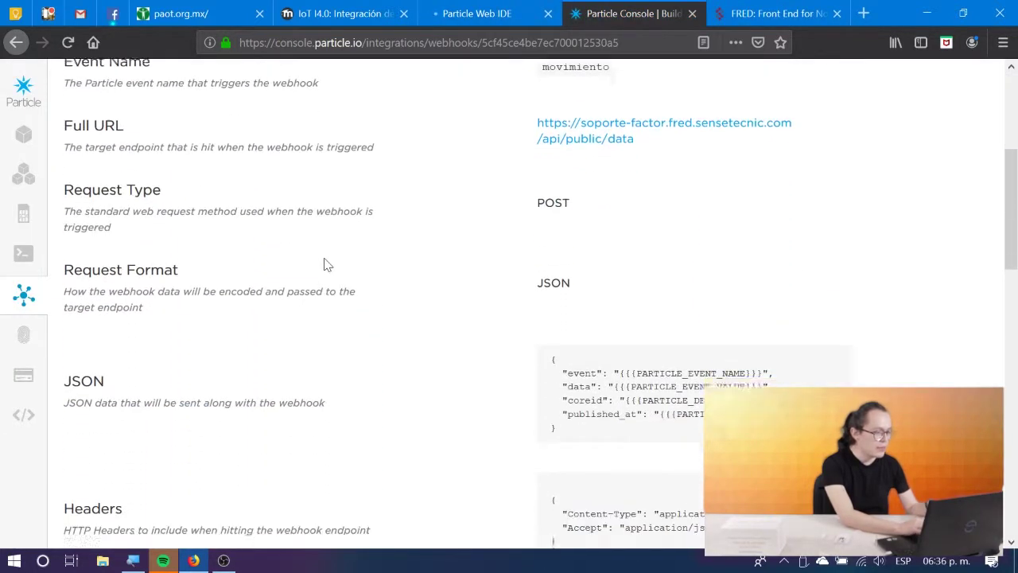
scroll(327, 265, "up", 3)
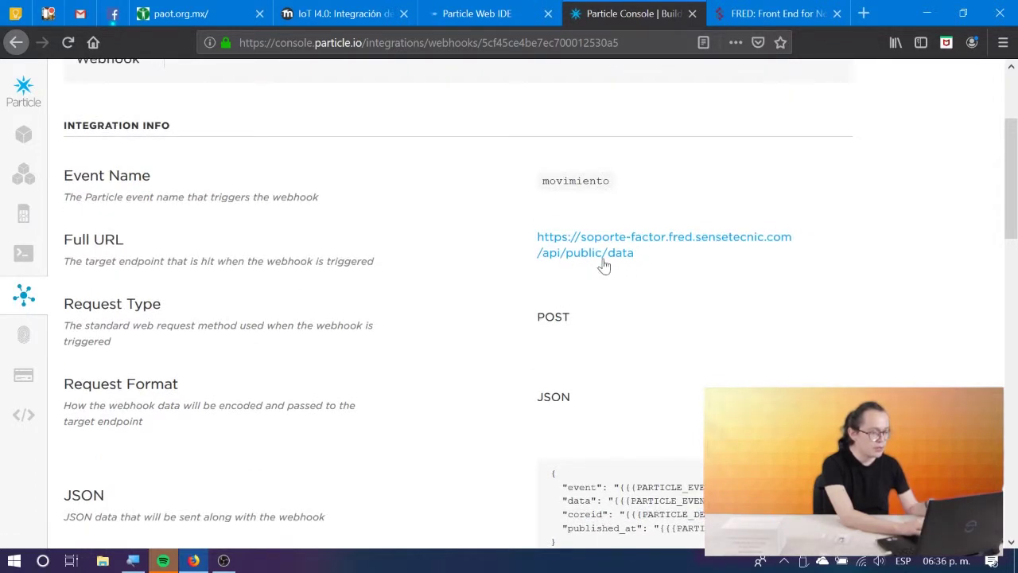
left_click(768, 11)
left_click(503, 280)
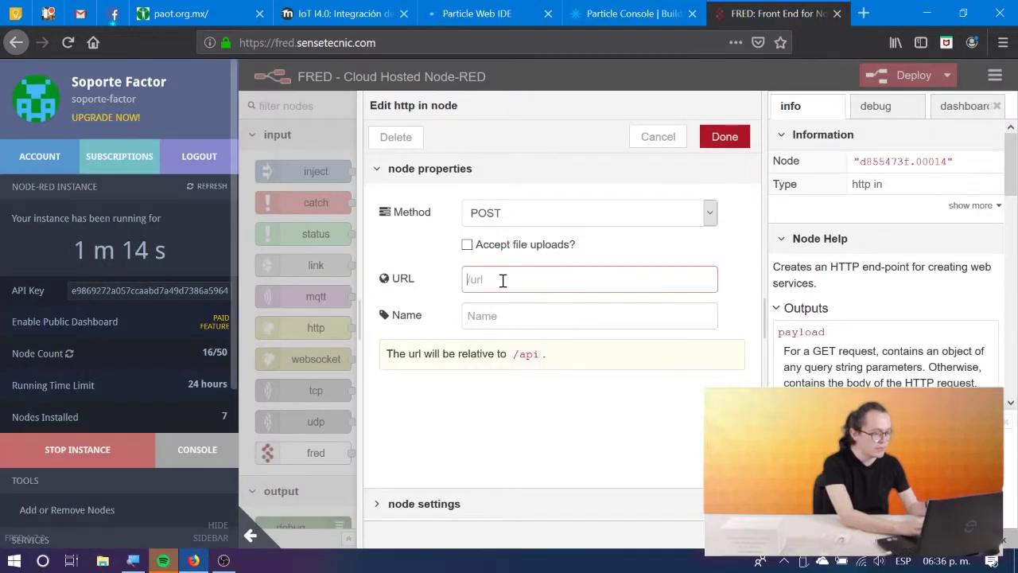
type("/")
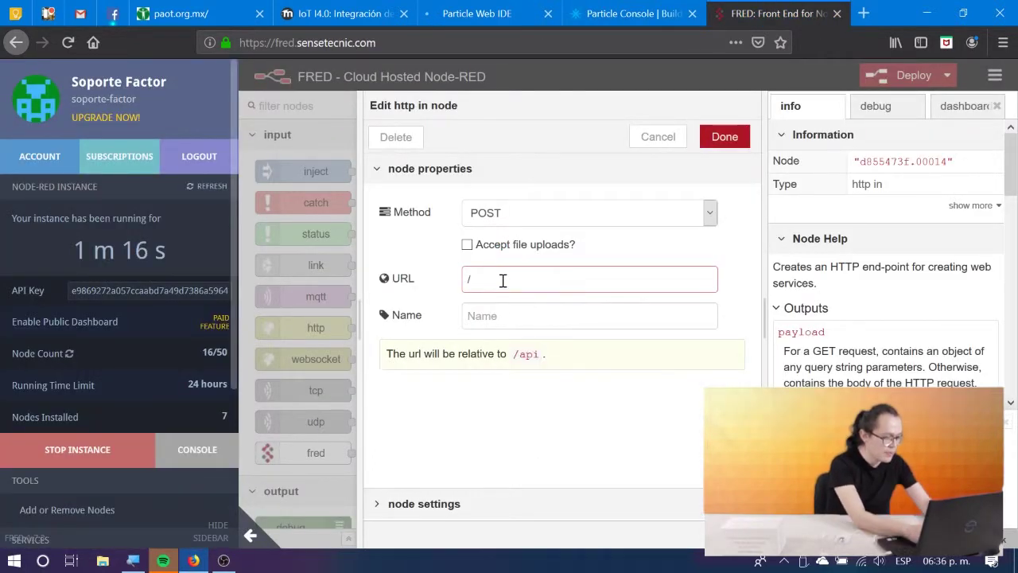
type("public/dat")
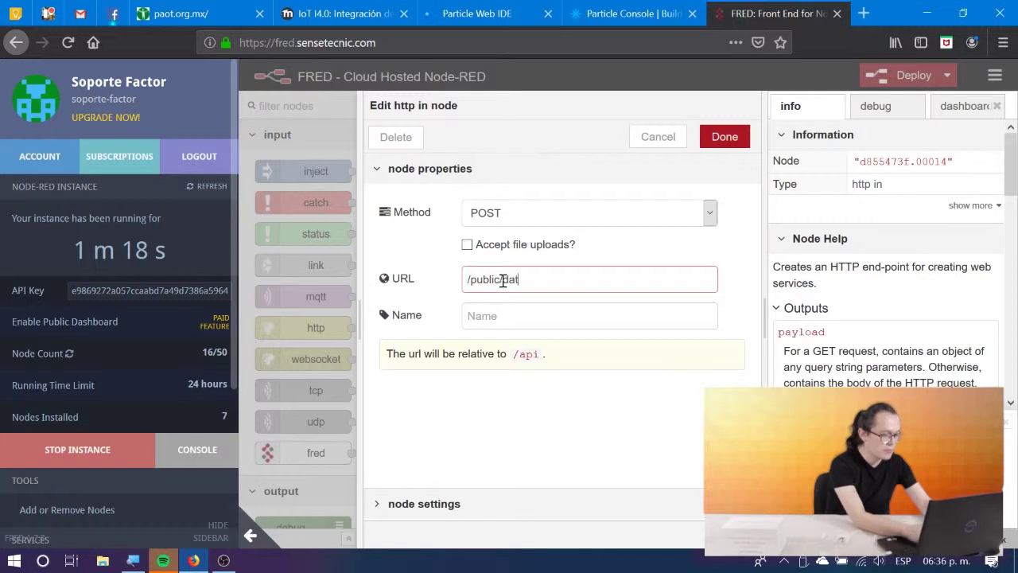
type("a")
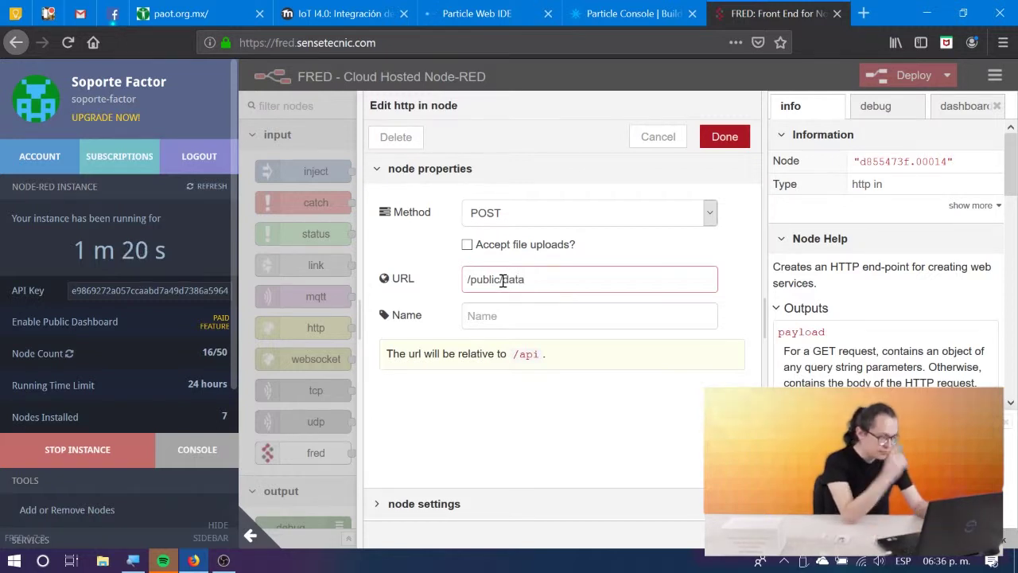
left_click(717, 132)
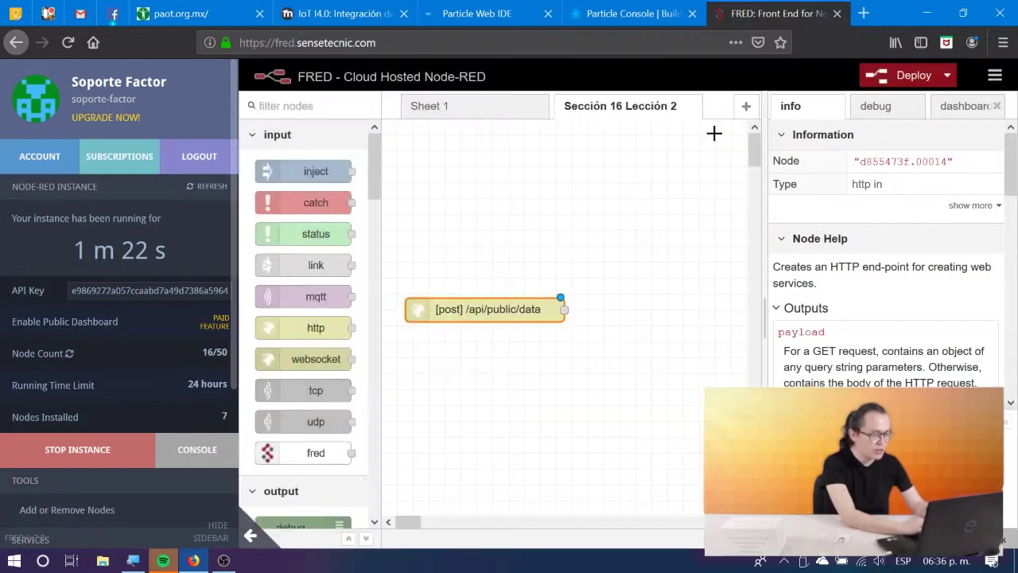
Review the lesson's instructions for adding the http response node.
left_click(419, 4)
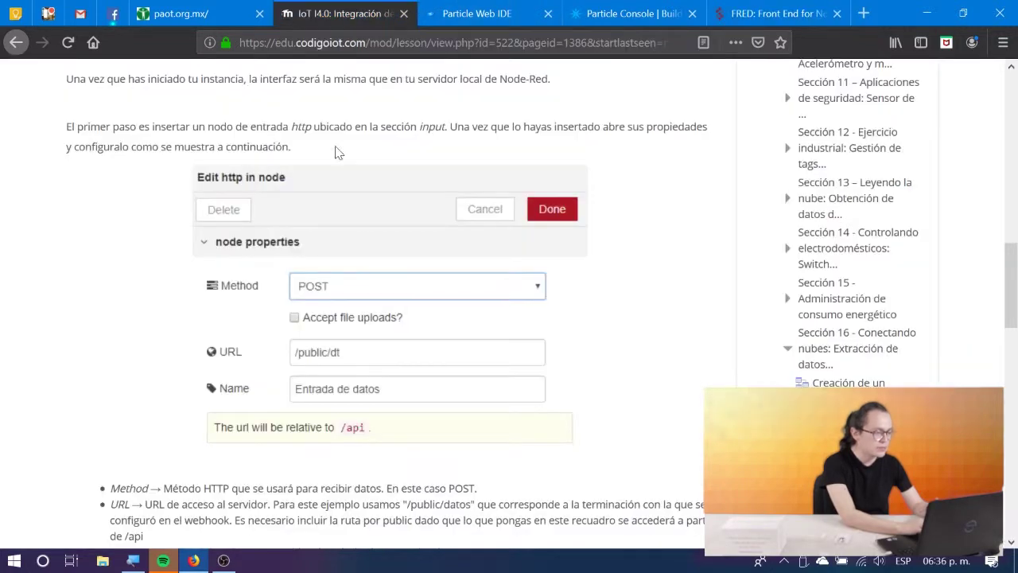
scroll(352, 302, "down", 2)
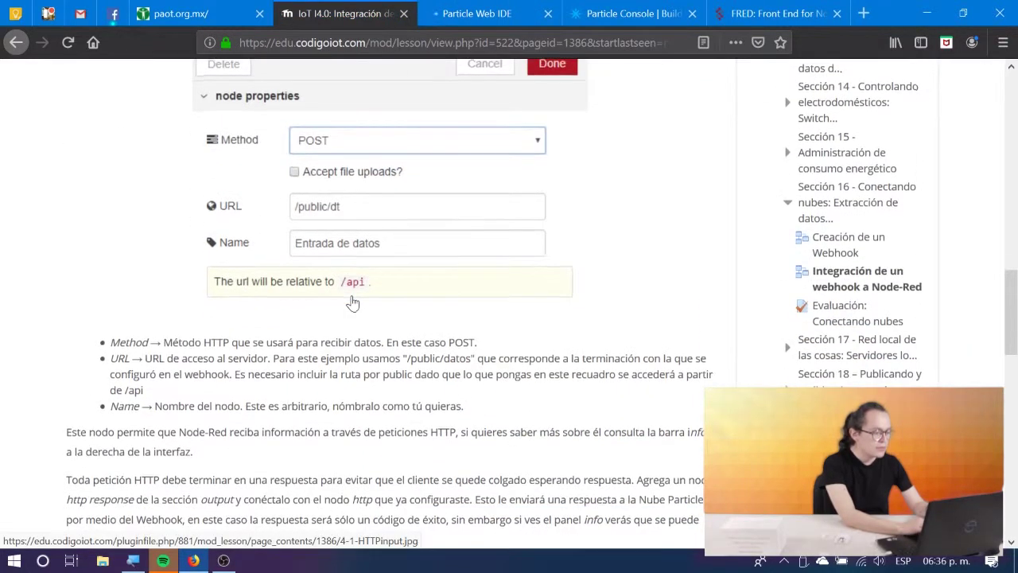
scroll(352, 298, "down", 4)
scroll(353, 296, "down", 2)
scroll(353, 296, "down", 2)
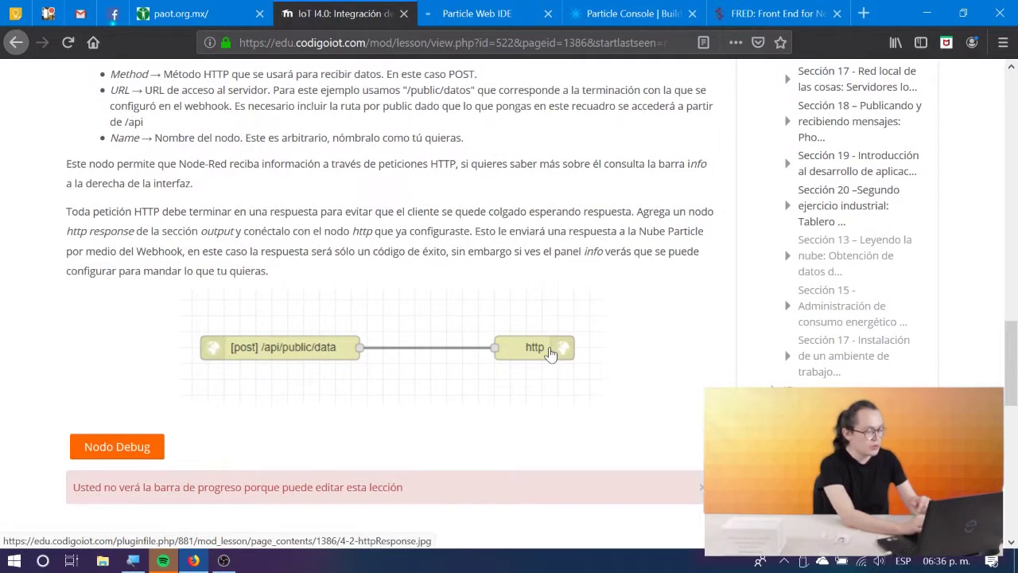
left_click(752, 8)
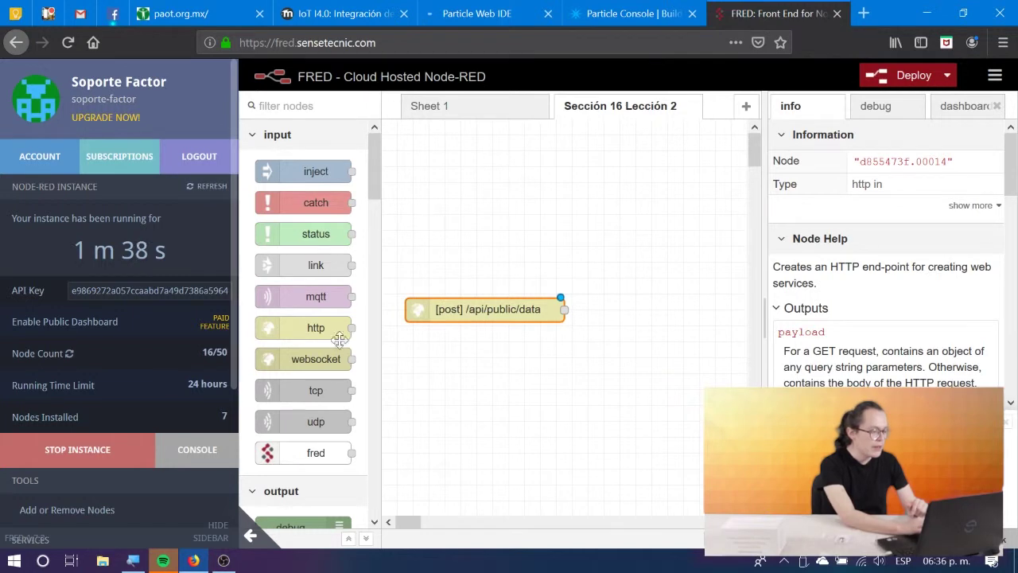
Wire an http response node after the [post] /api/public/data node and deploy the flow.
scroll(315, 380, "down", 3)
scroll(316, 380, "down", 1)
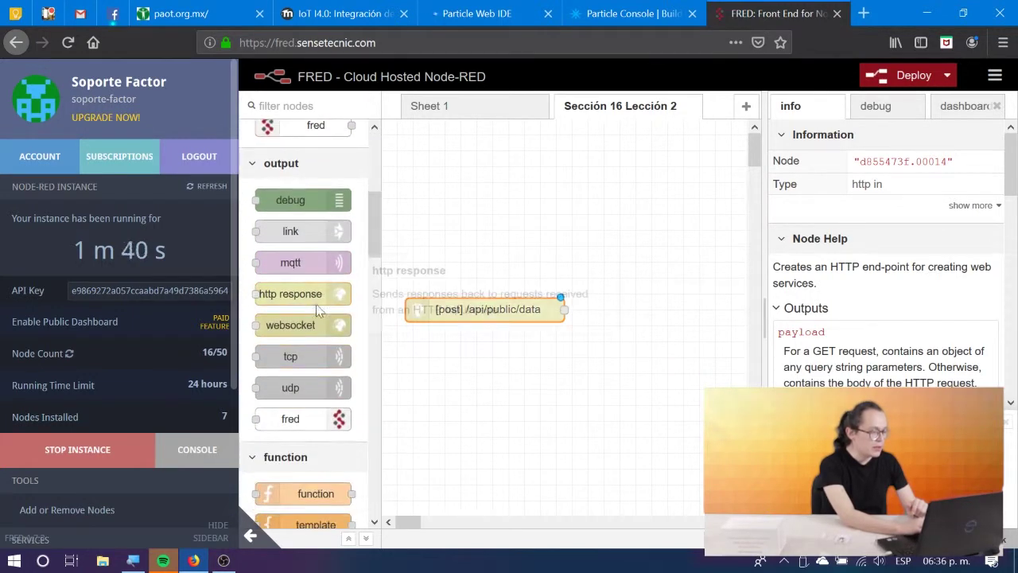
left_click_drag(316, 294, 564, 310)
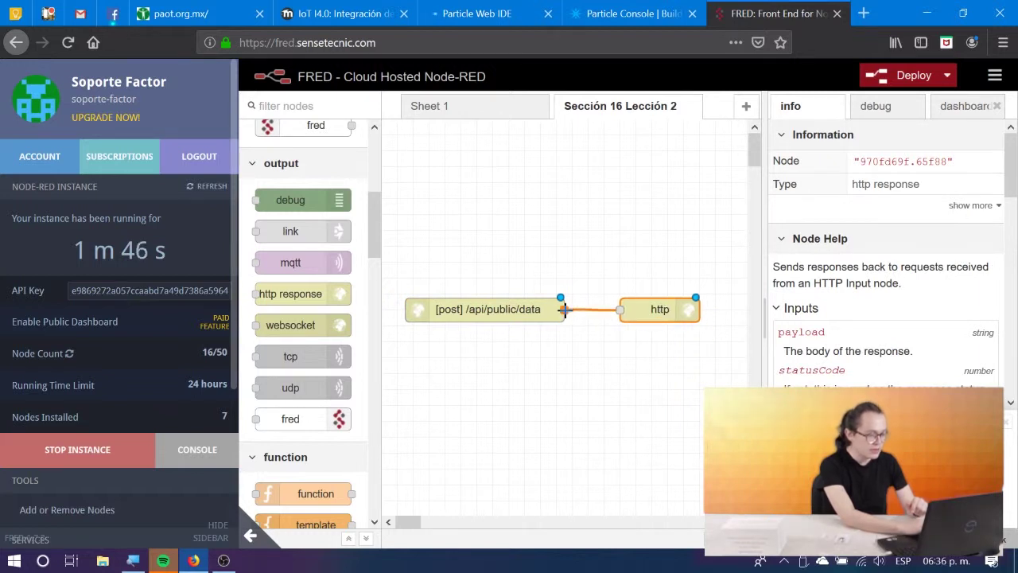
left_click(684, 254)
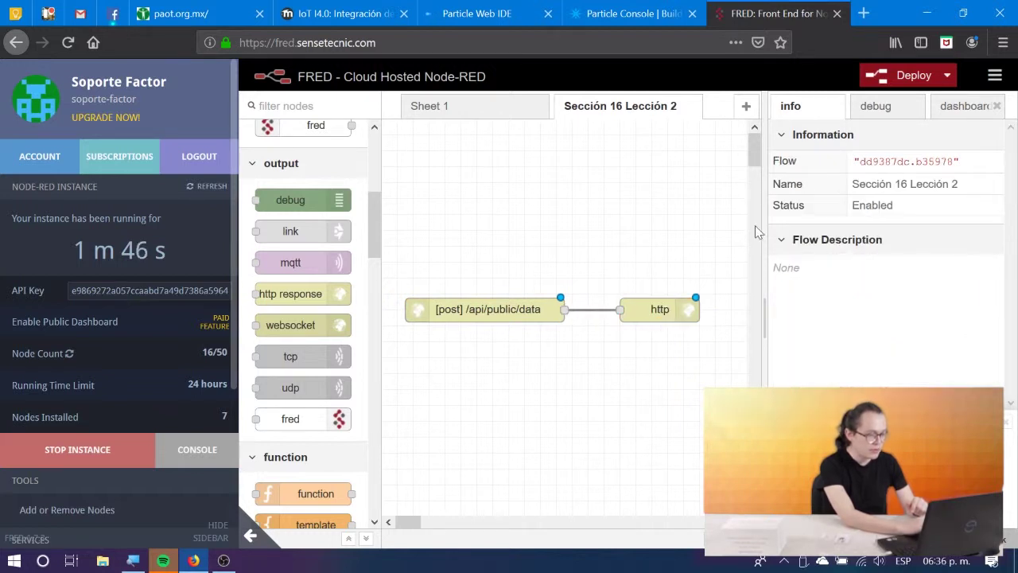
left_click(213, 541)
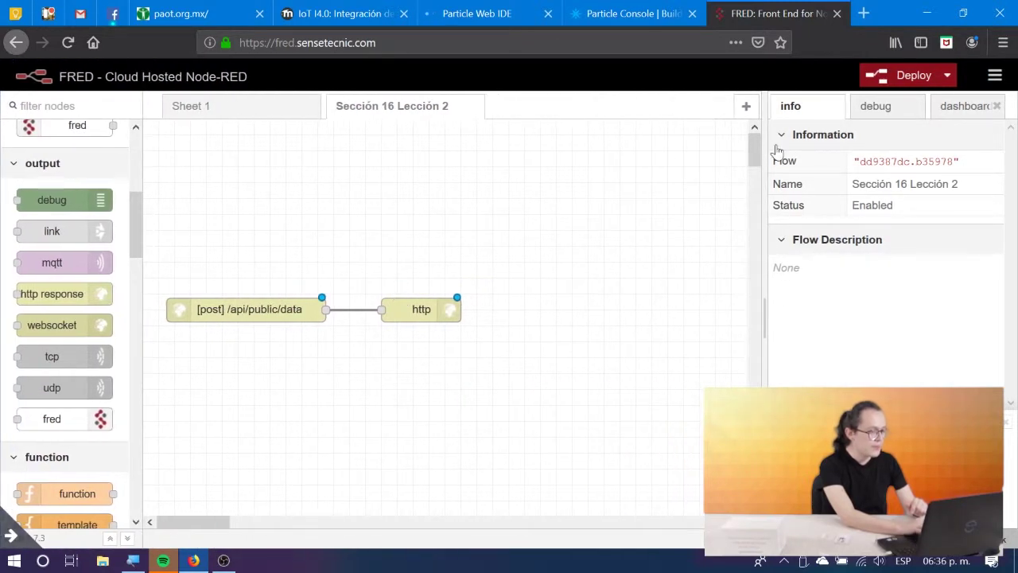
left_click(888, 73)
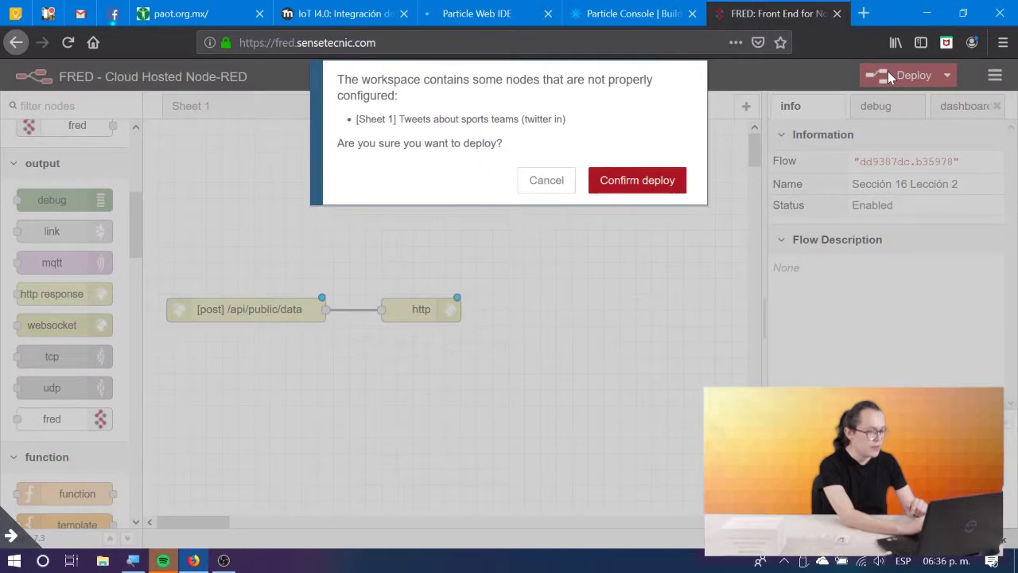
left_click(350, 13)
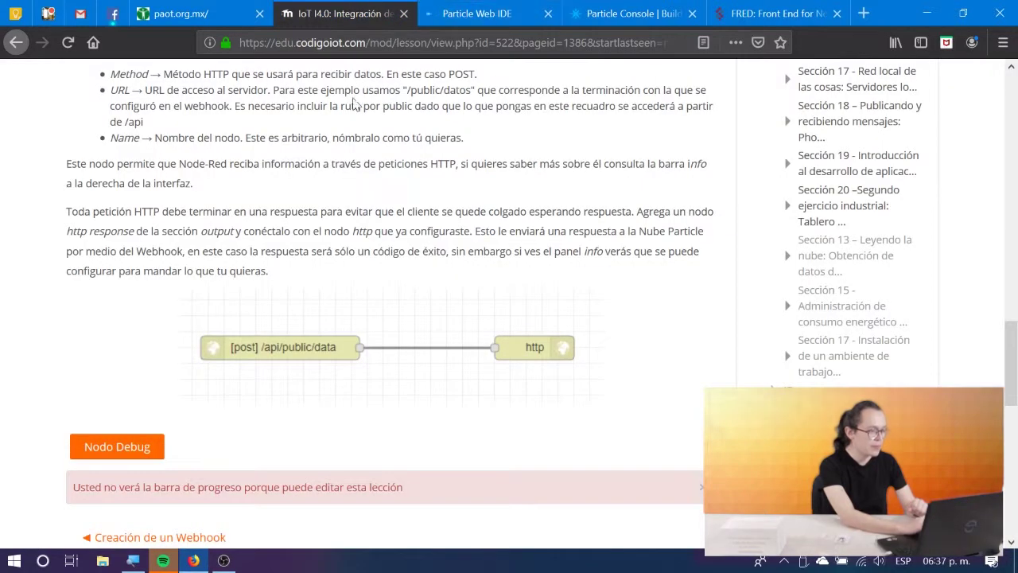
Advance the lesson to its Nodo Debug page and read the debug node instructions.
left_click(123, 448)
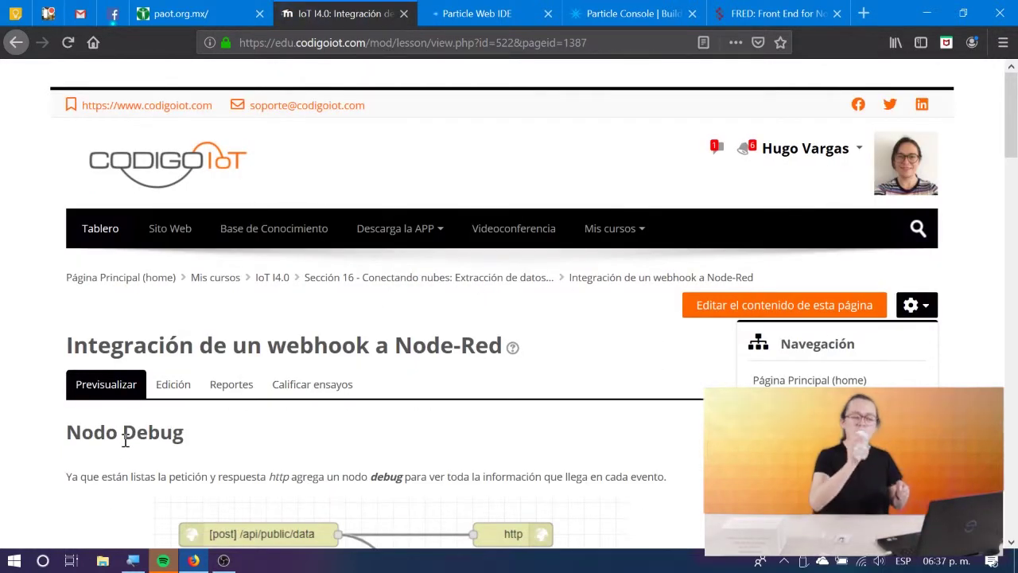
scroll(124, 440, "down", 5)
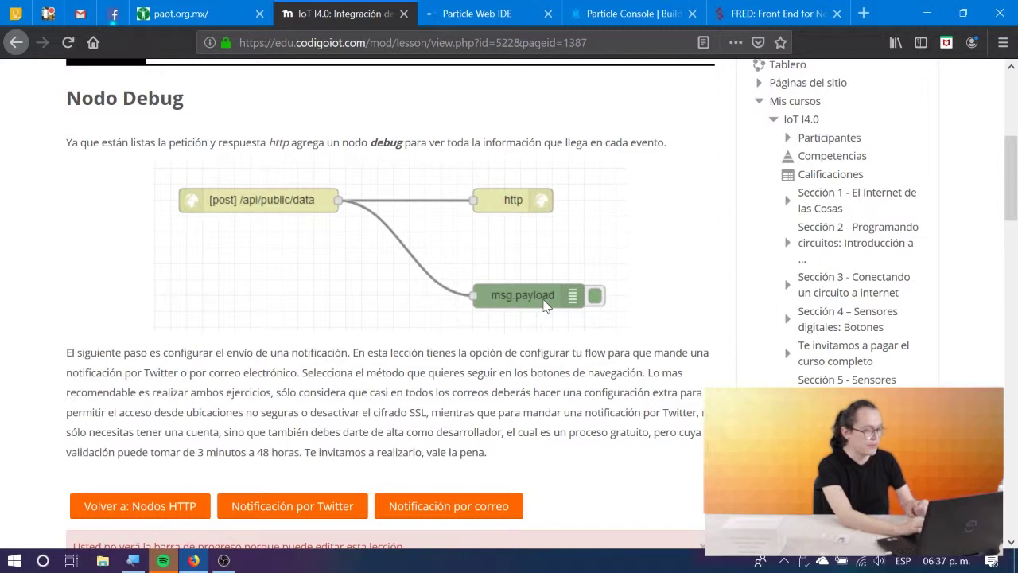
left_click(784, 11)
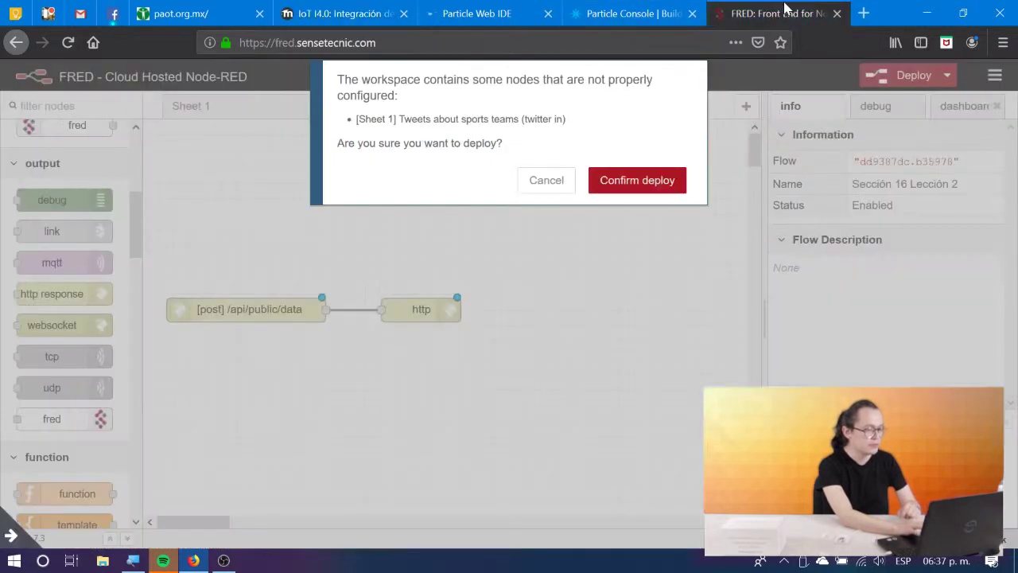
Confirm the deploy, then delete all 23 demo nodes from Sheet 1.
left_click(616, 183)
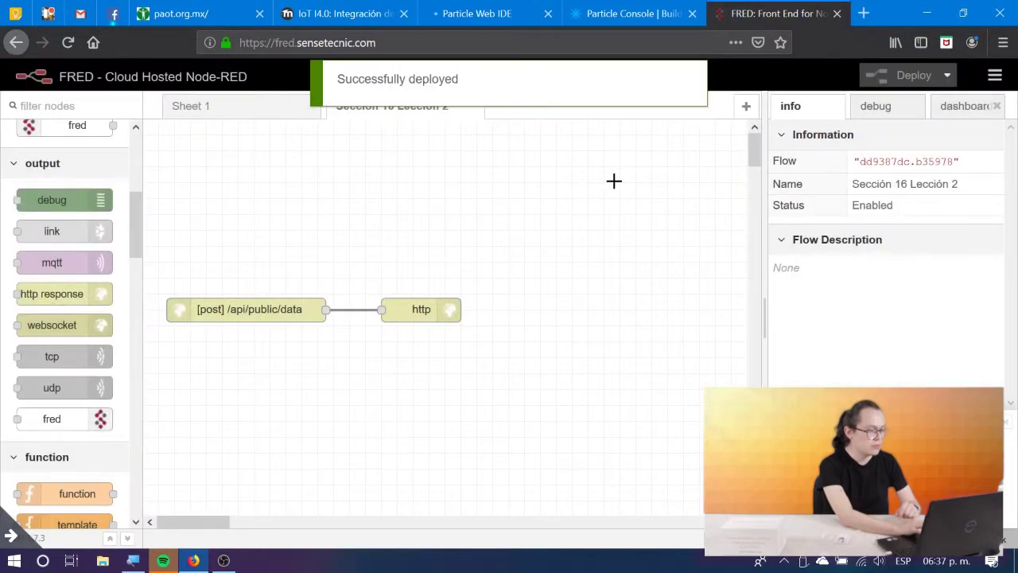
left_click(292, 107)
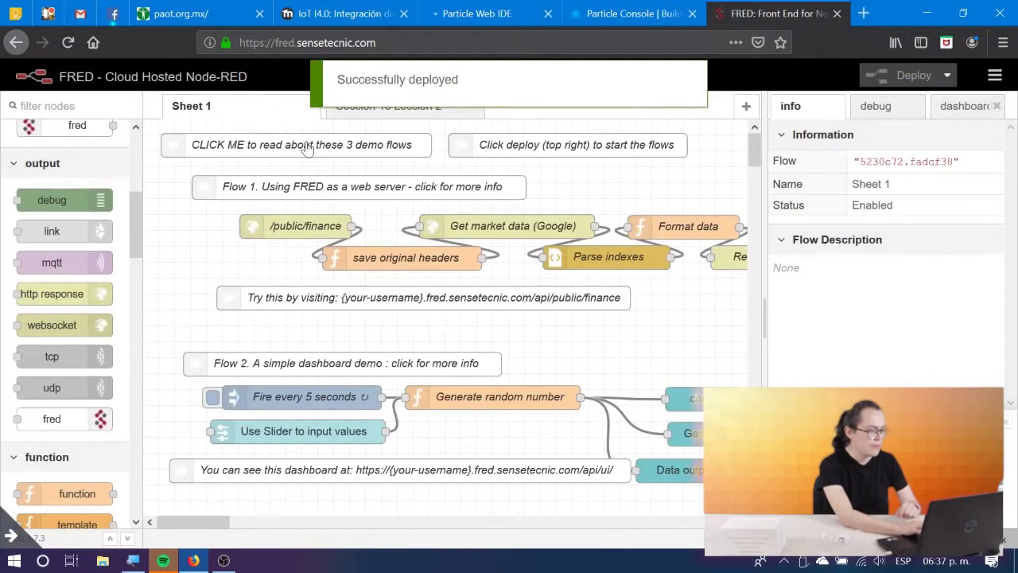
key("ctrl+minus")
key("ctrl+minus")
key("ctrl+minus")
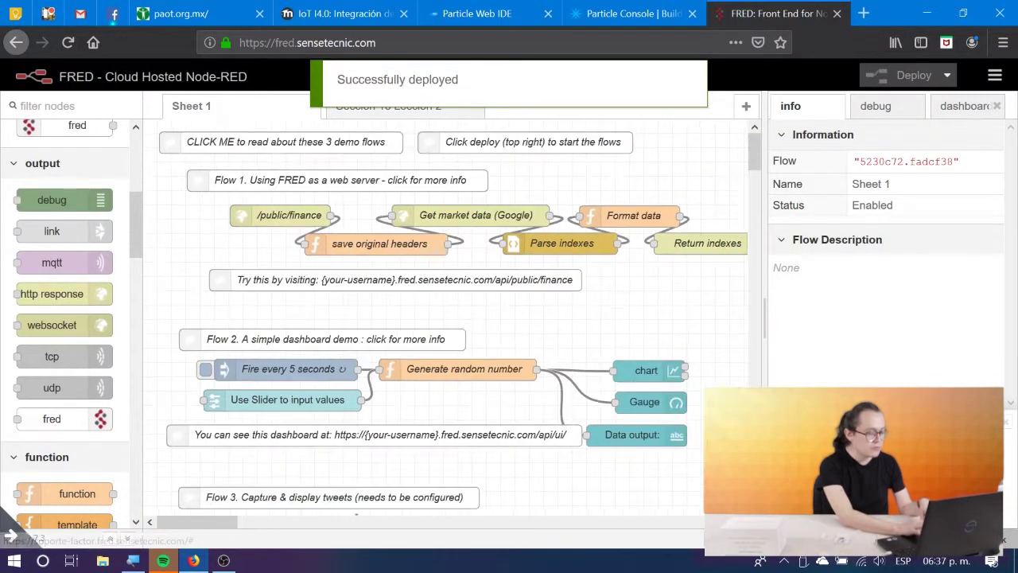
key("ctrl+minus")
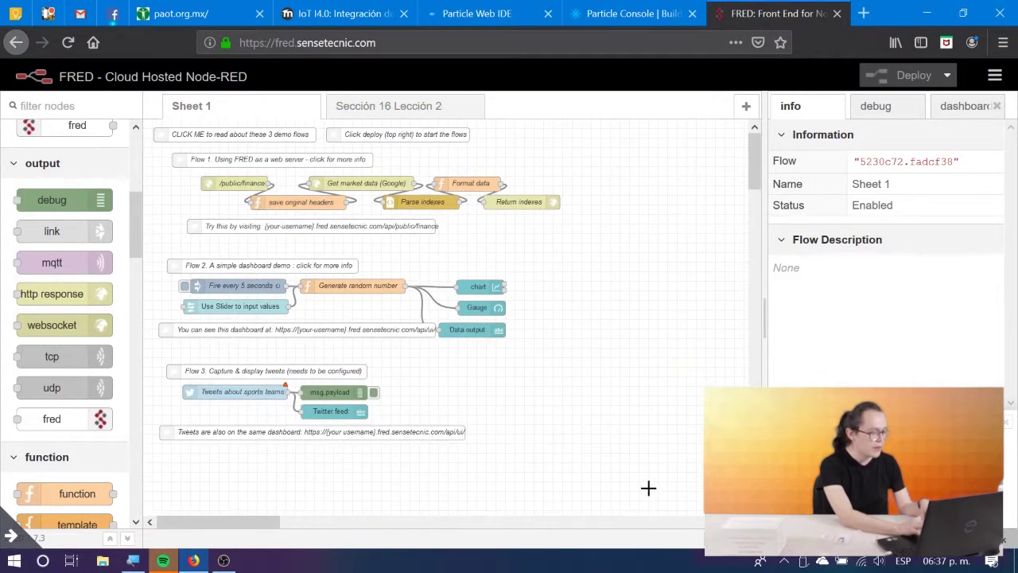
left_click_drag(649, 487, 149, 128)
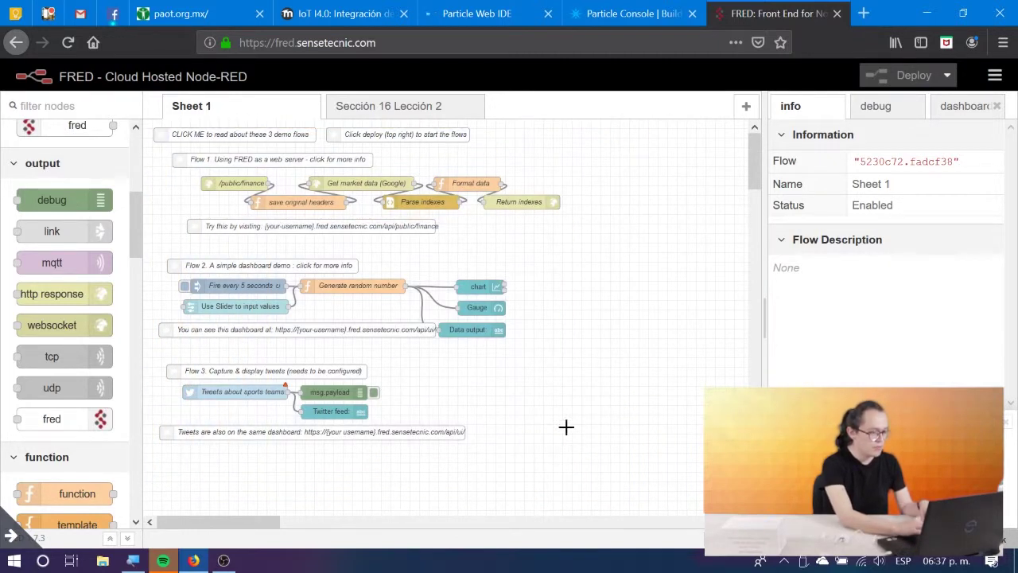
left_click_drag(565, 427, 163, 129)
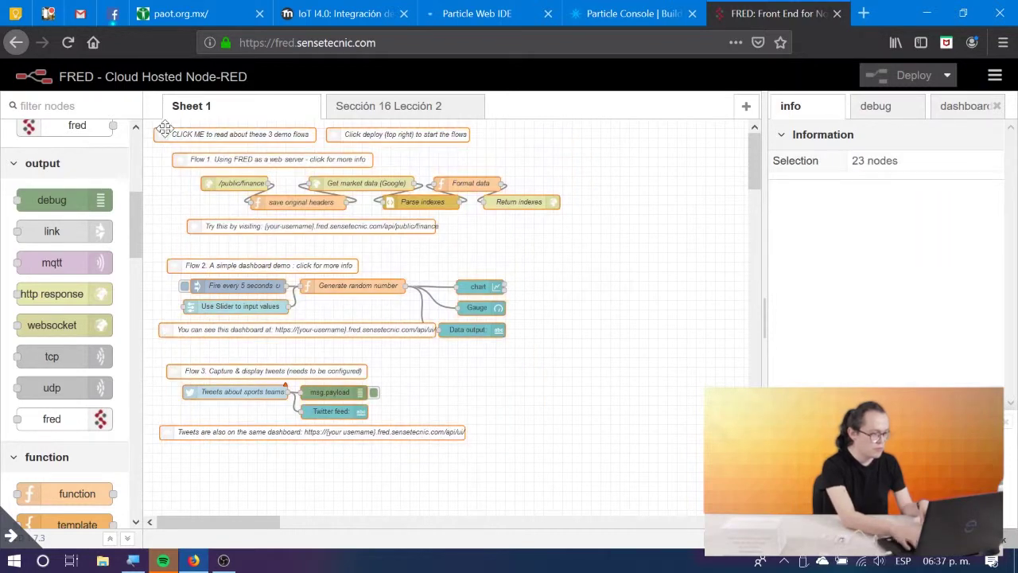
key("Delete")
left_click(386, 112)
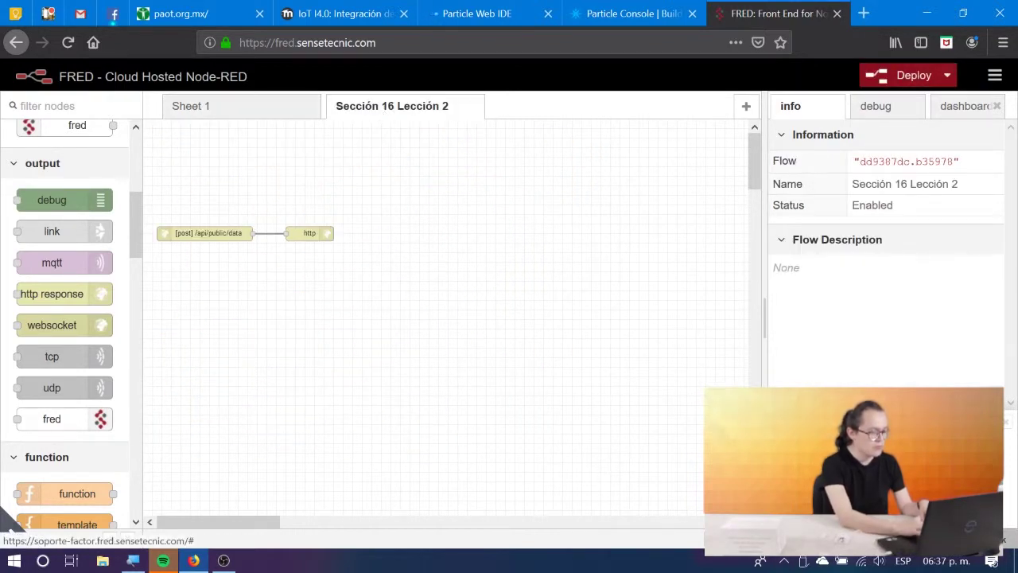
Add a msg.payload debug node wired to the [post] /api/public/data input and deploy.
left_click(727, 538)
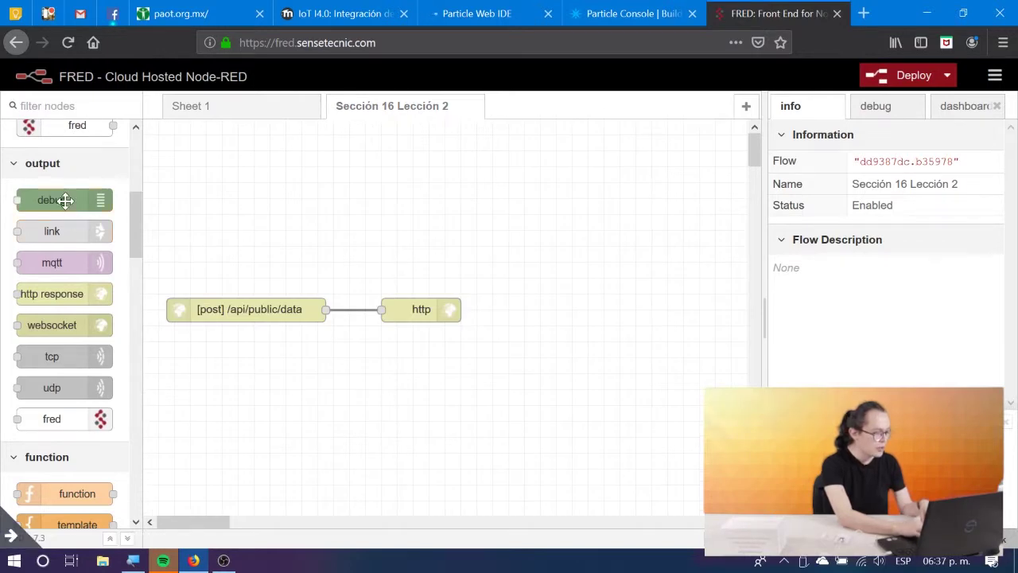
left_click_drag(66, 200, 323, 309)
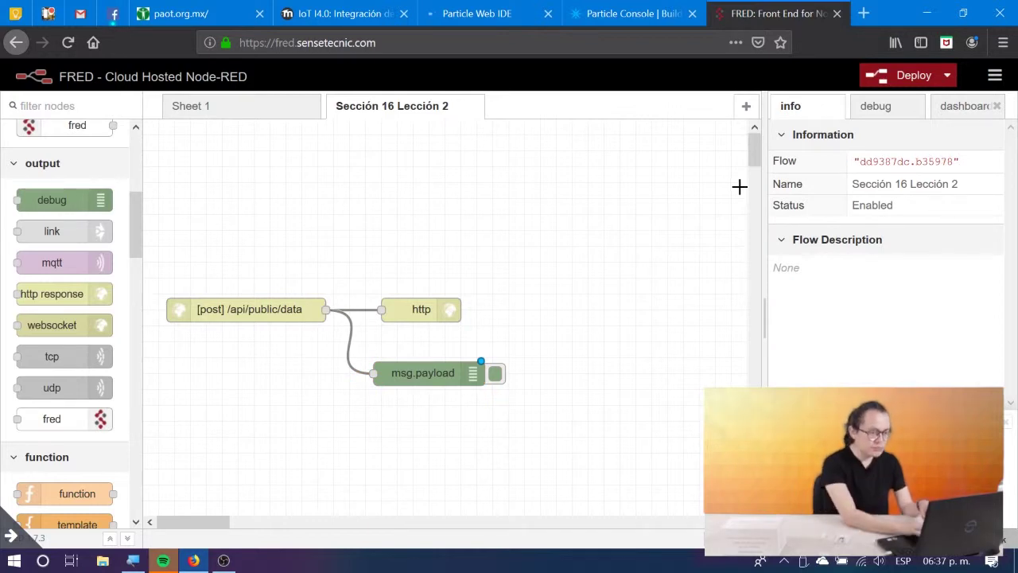
left_click(897, 76)
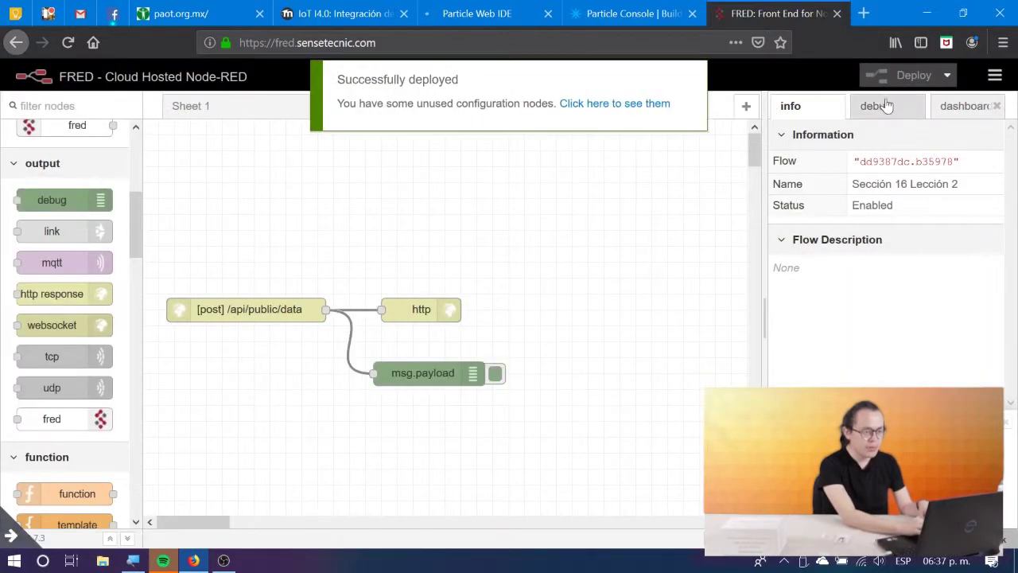
Clear the old debug messages and return to the Particle Web IDE sketch.
left_click(883, 106)
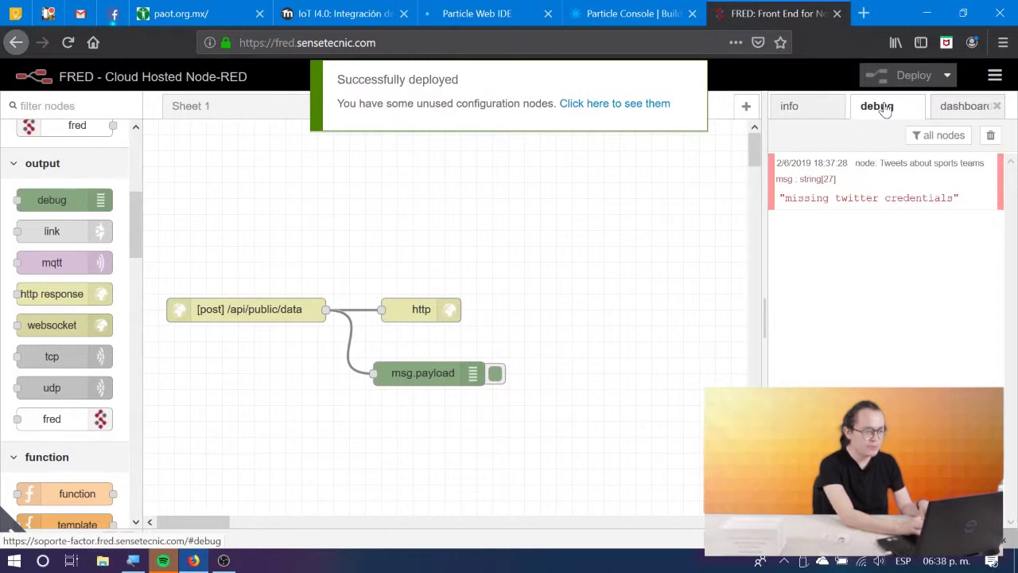
left_click(990, 135)
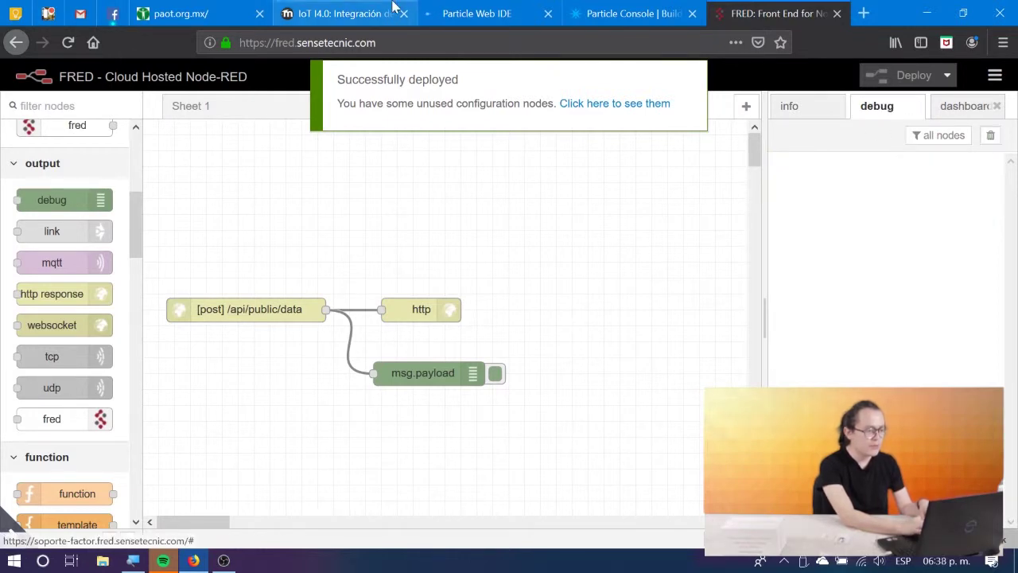
left_click(585, 10)
left_click(481, 14)
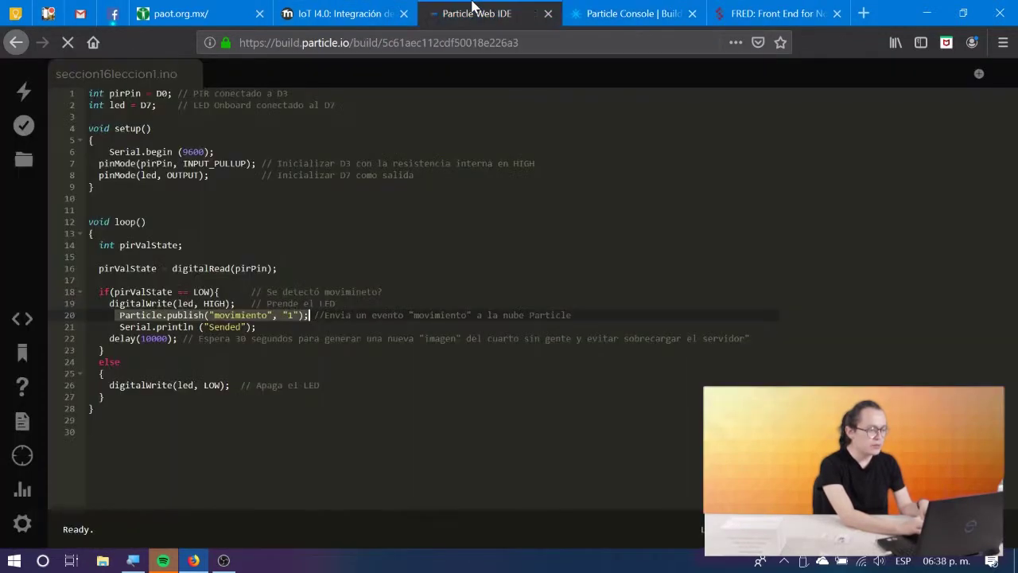
Fire a TEST event of the movimiento webhook from its Particle Console page.
left_click(584, 10)
scroll(549, 279, "down", 10)
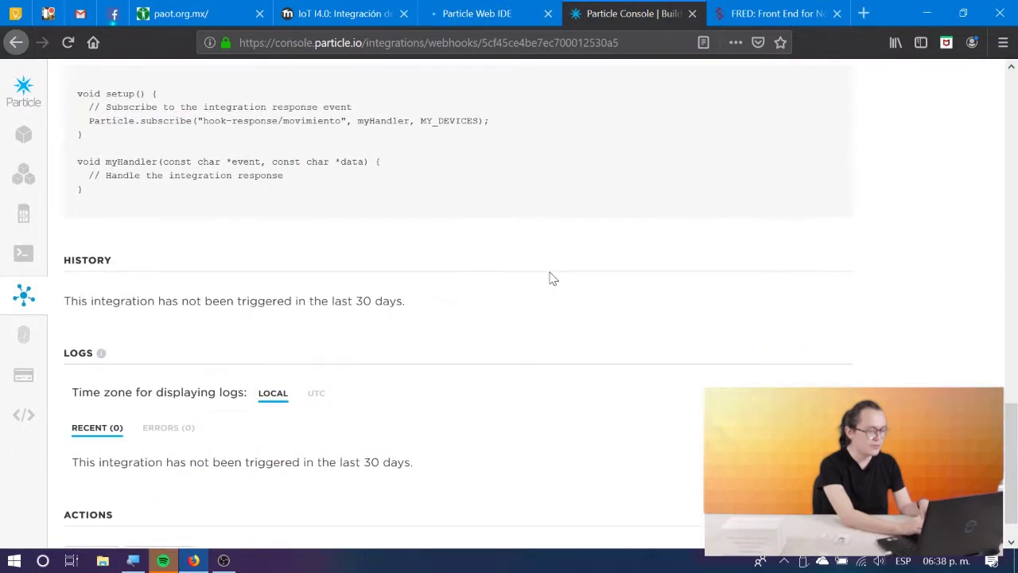
scroll(549, 279, "down", 1)
scroll(552, 278, "up", 15)
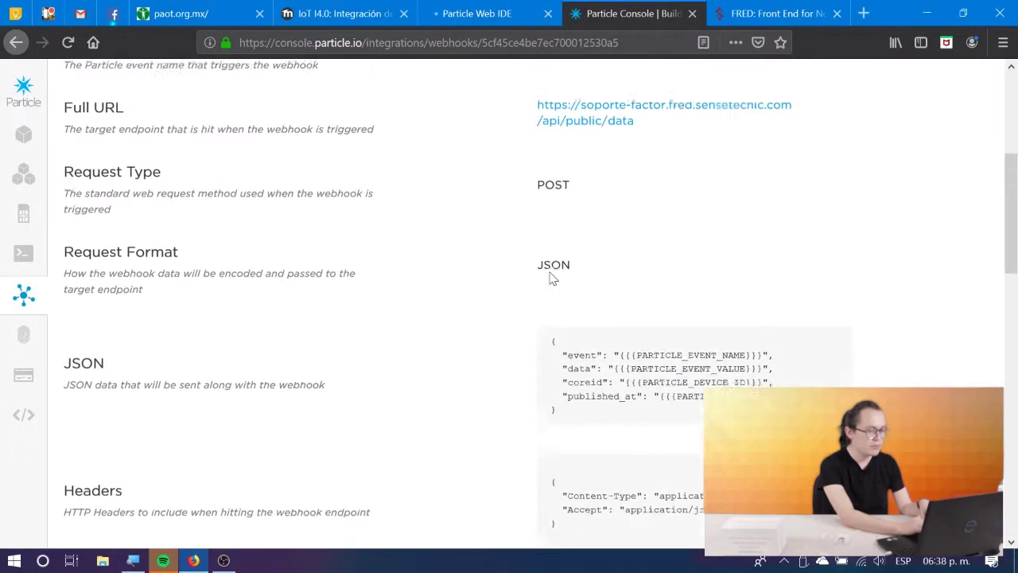
left_click(724, 210)
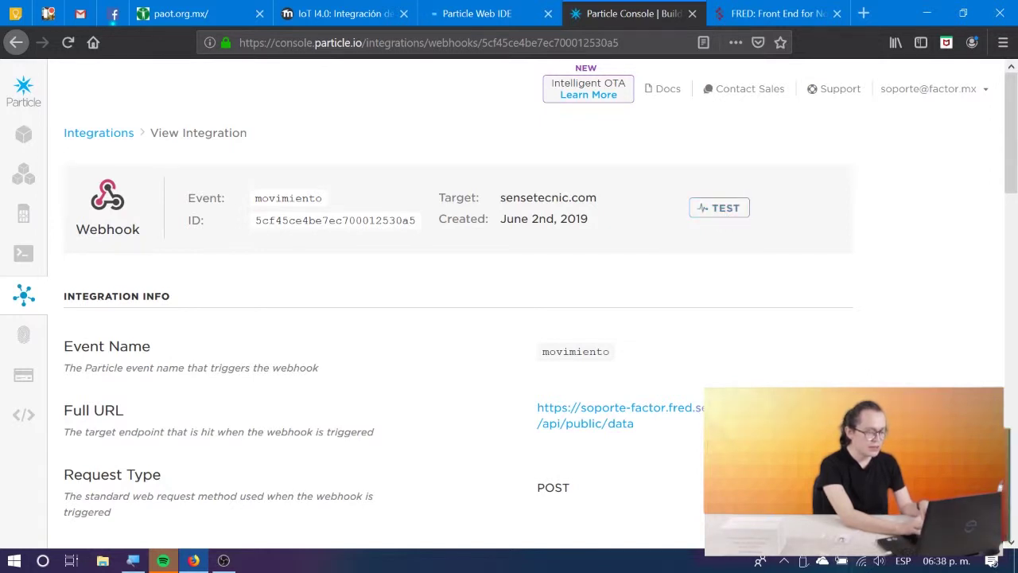
left_click(778, 8)
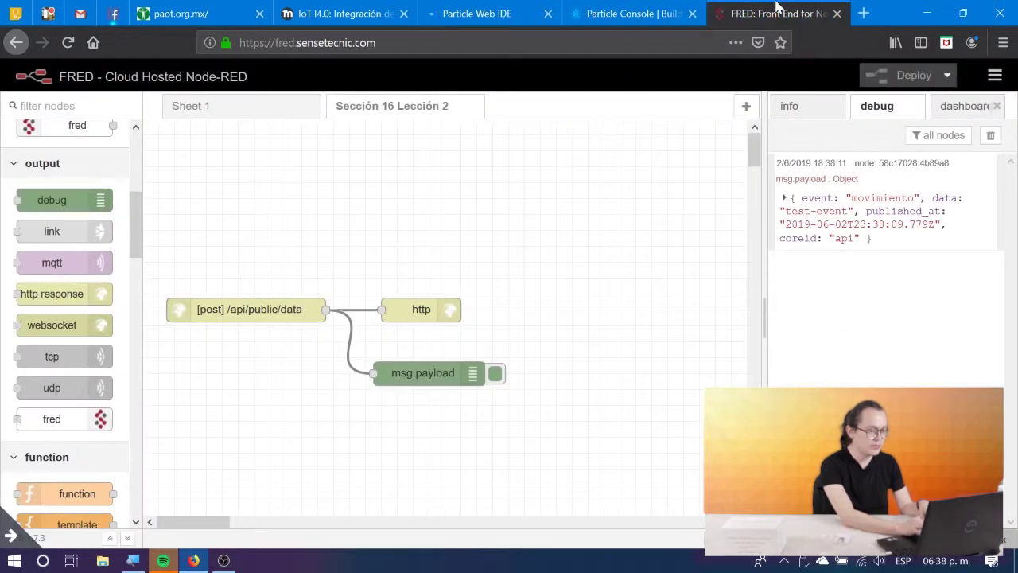
Expand the debug payload showing event movimiento, data test-event and coreid api.
left_click(785, 199)
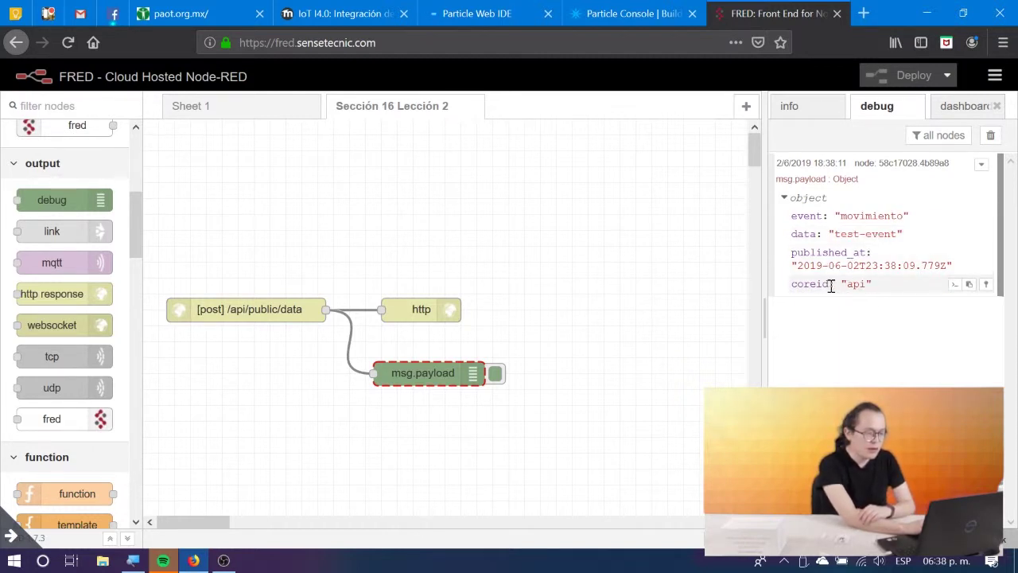
Open the lesson's 'Notificación por Twitter' section and scroll to the Nodo Function (Twitter) code.
left_click(475, 9)
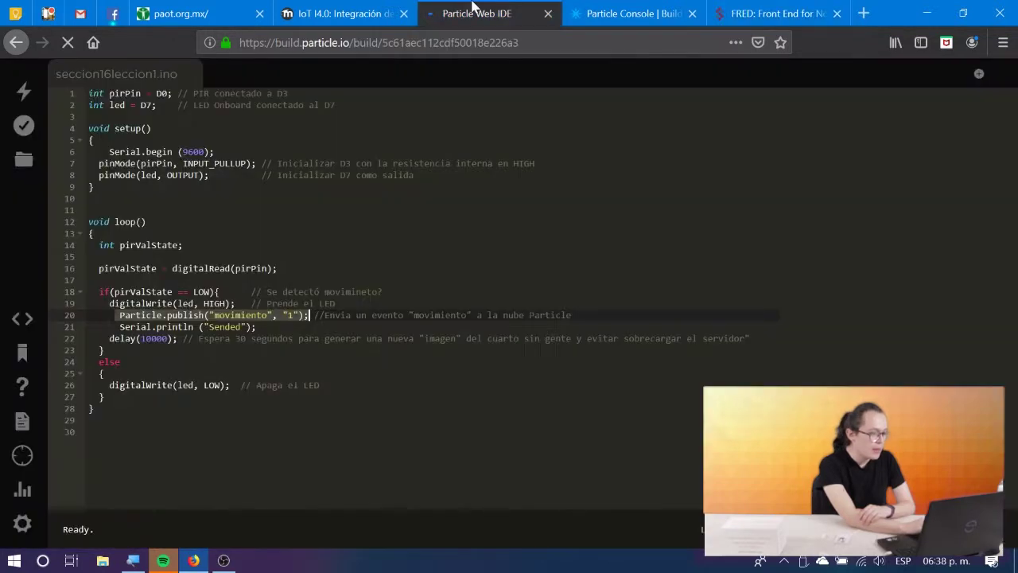
left_click(350, 12)
scroll(357, 288, "down", 2)
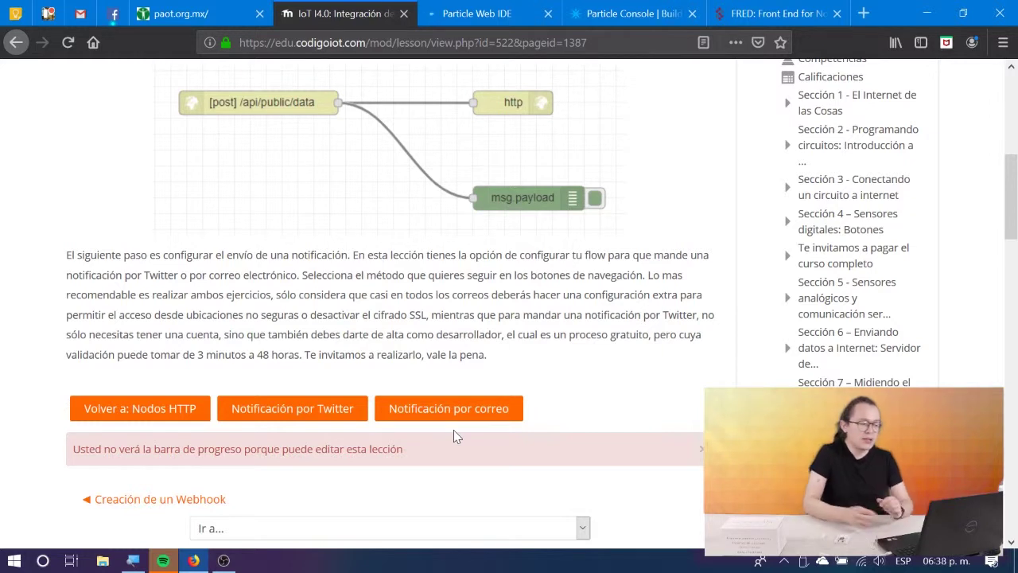
left_click(273, 416)
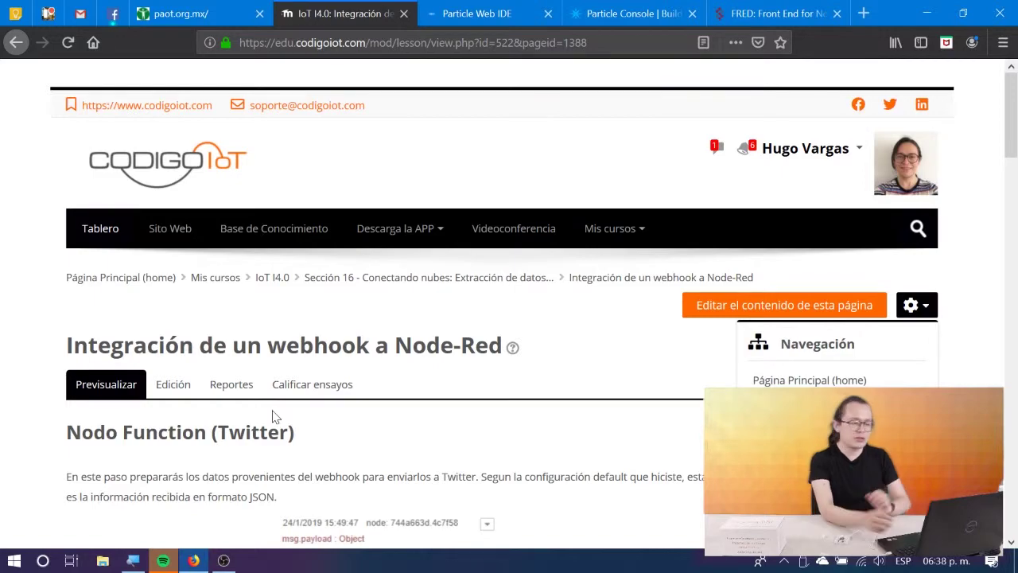
scroll(272, 416, "down", 10)
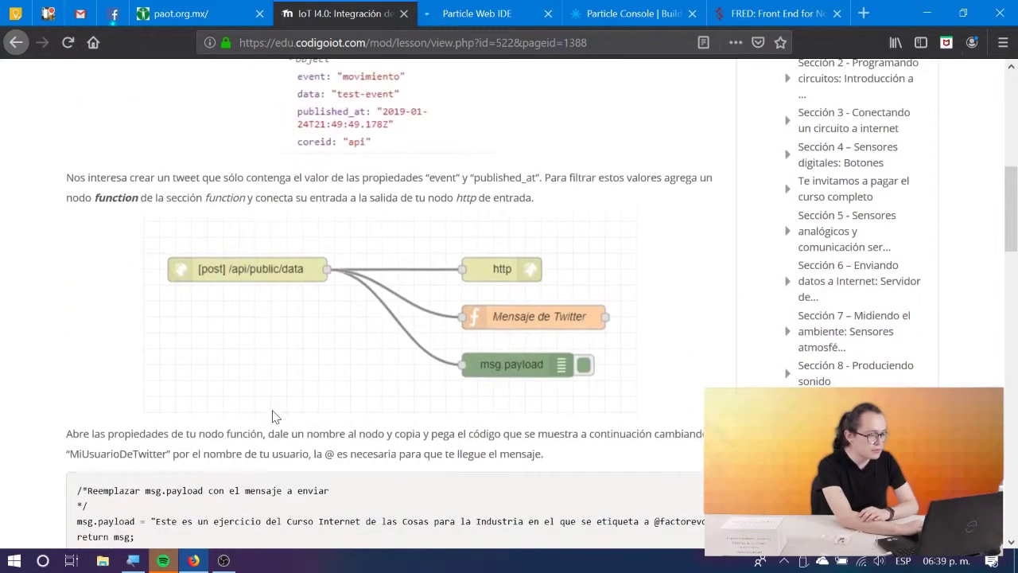
scroll(272, 416, "down", 1)
scroll(456, 372, "down", 5)
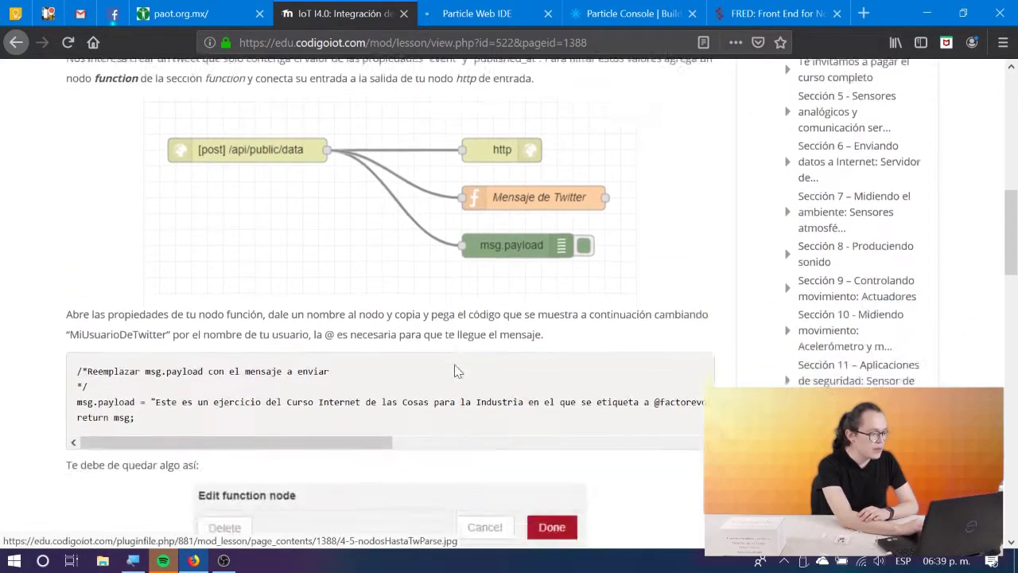
scroll(456, 372, "up", 3)
scroll(456, 372, "up", 5)
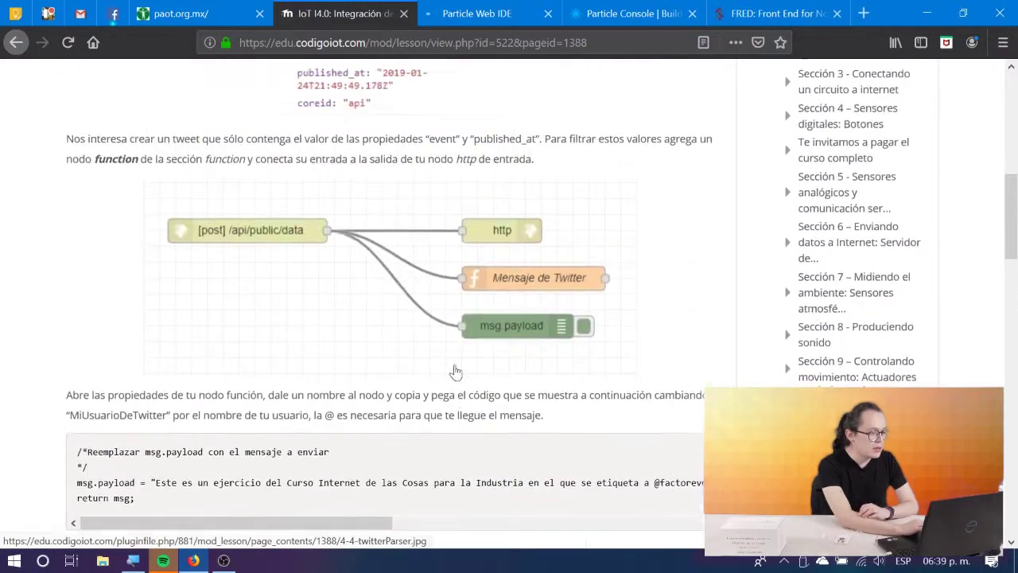
Review the FRED flow and the movimiento webhook integration in Particle Console.
left_click(763, 8)
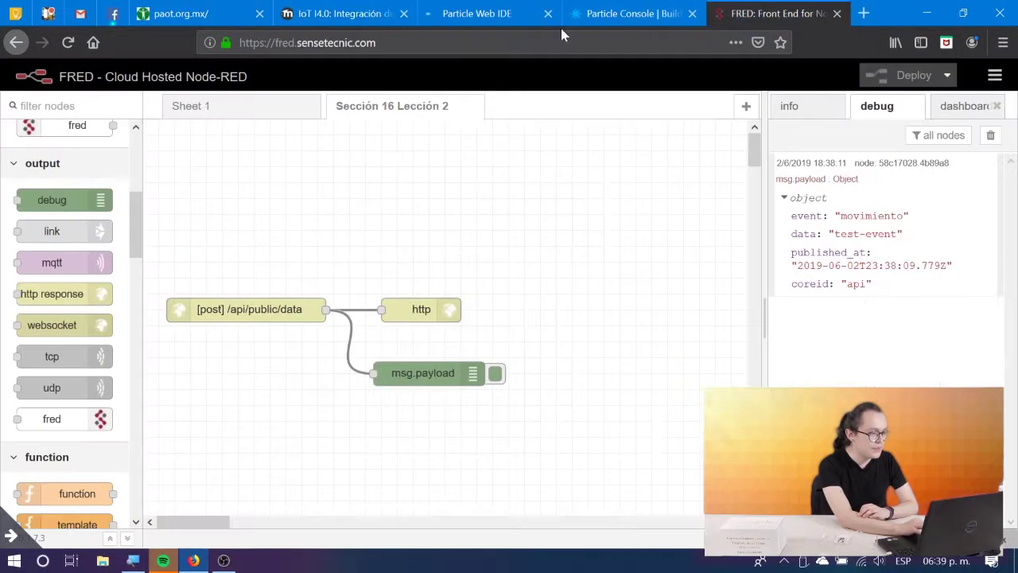
scroll(61, 328, "down", 1)
scroll(61, 328, "down", 12)
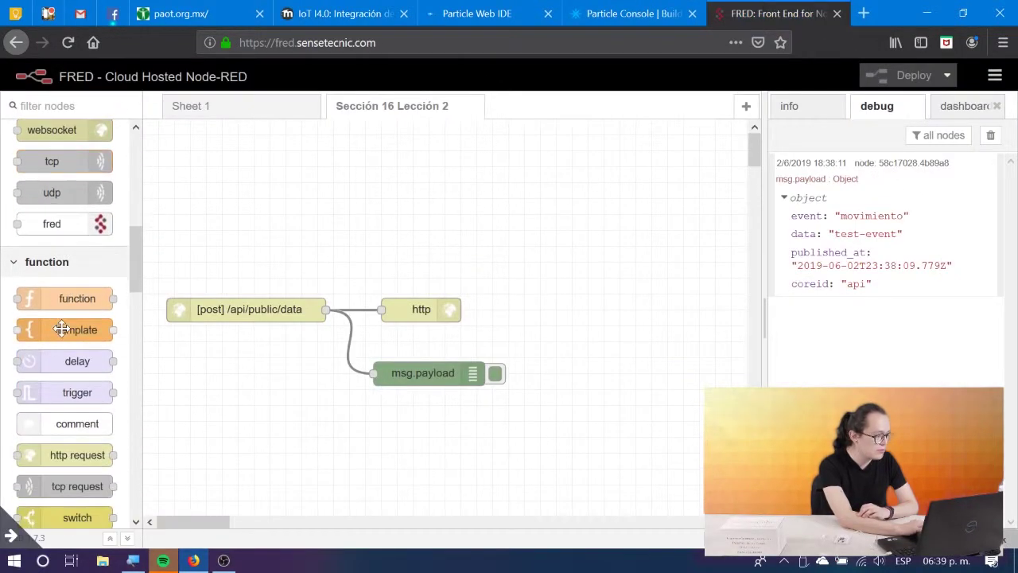
scroll(61, 327, "down", 7)
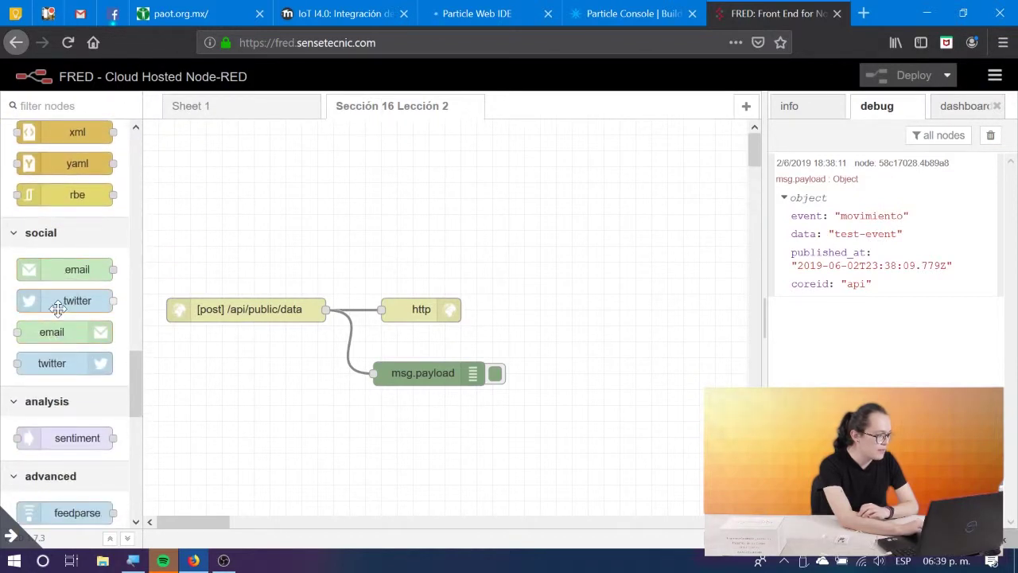
scroll(60, 395, "down", 4)
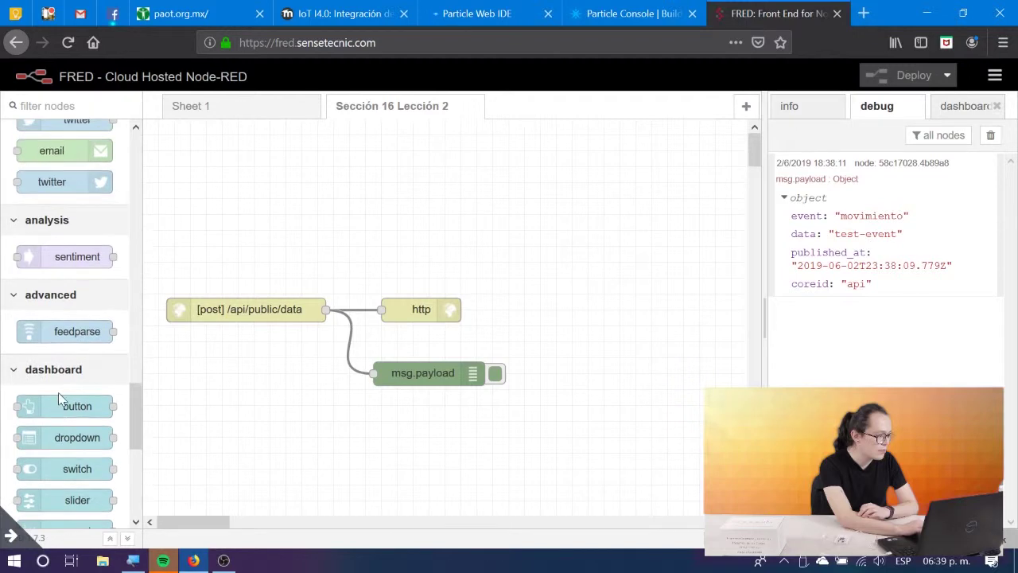
scroll(58, 392, "down", 4)
left_click(632, 14)
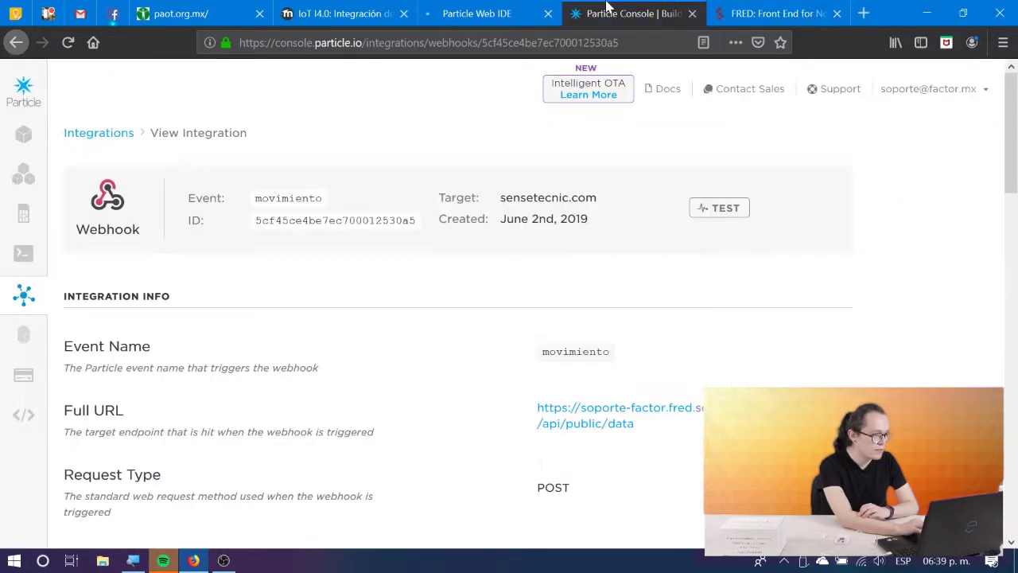
left_click(757, 12)
scroll(50, 275, "up", 10)
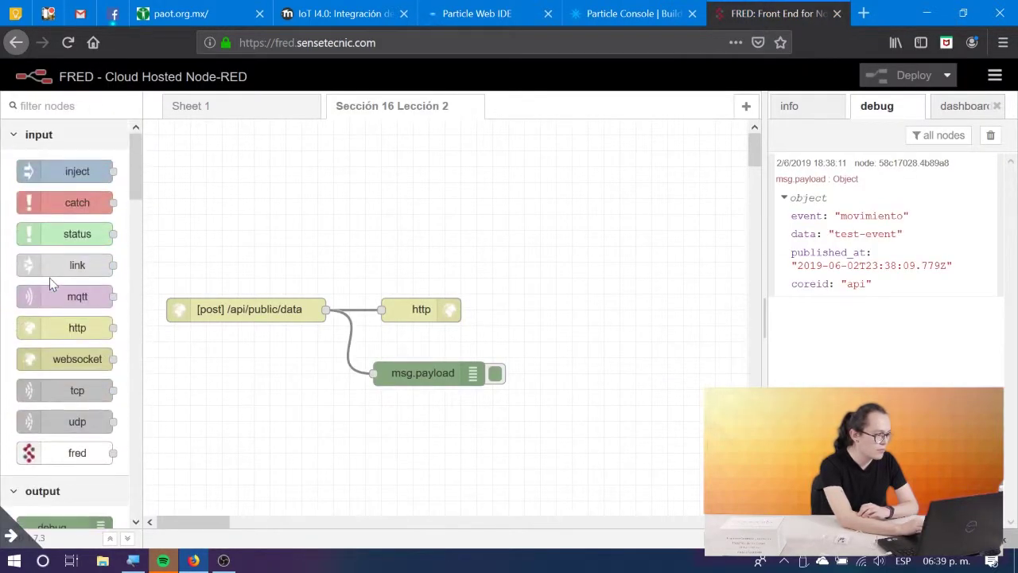
Add a function node to the 'Sección 16 Lección 2' flow beside the http node.
left_click(438, 8)
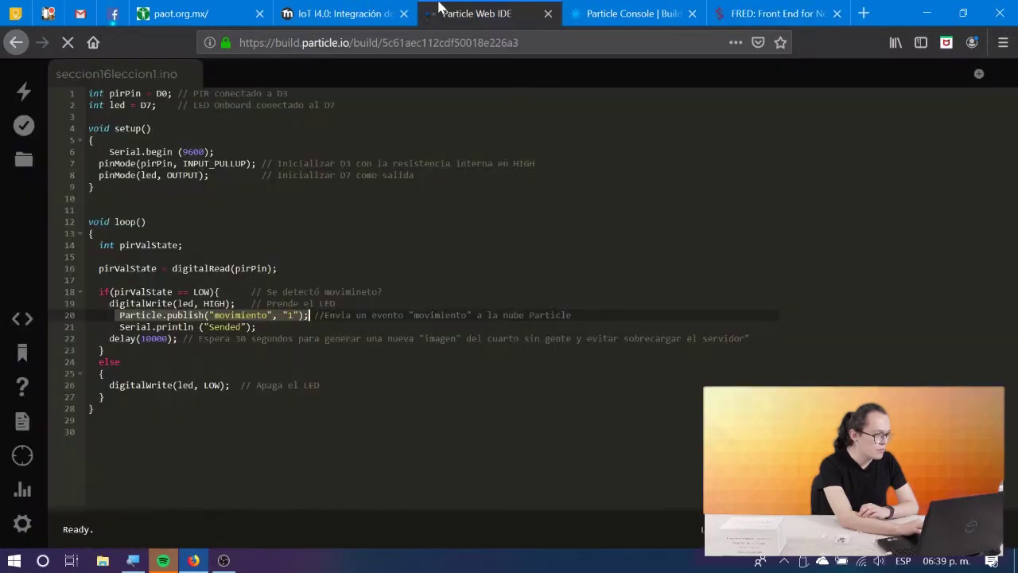
left_click(356, 8)
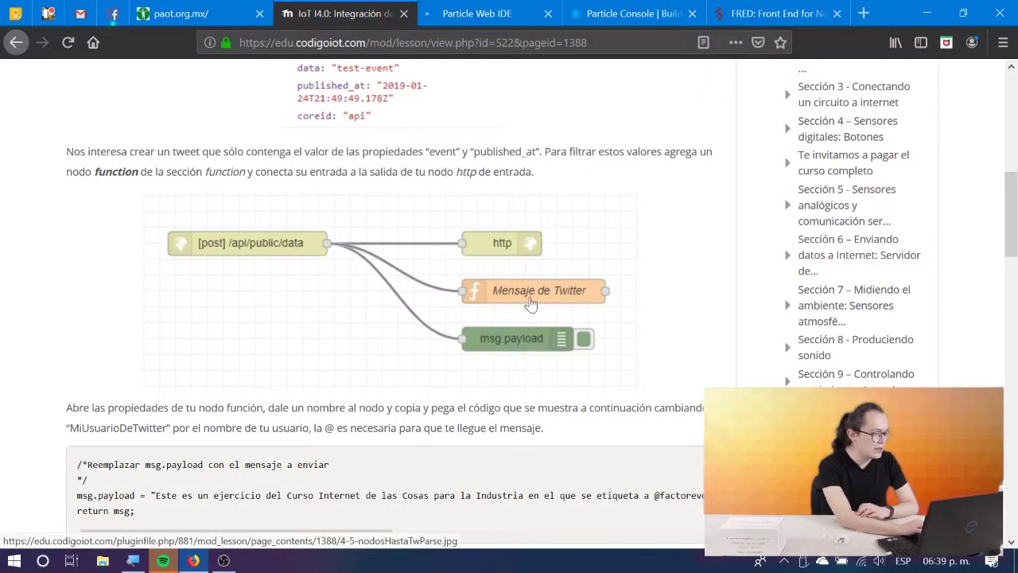
left_click(792, 10)
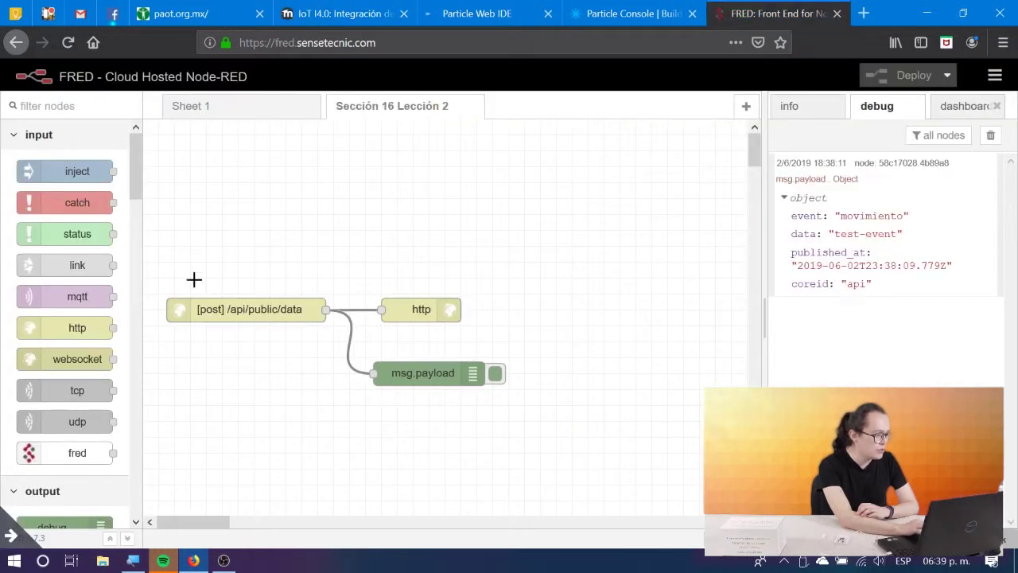
scroll(77, 337, "down", 1)
scroll(77, 337, "down", 5)
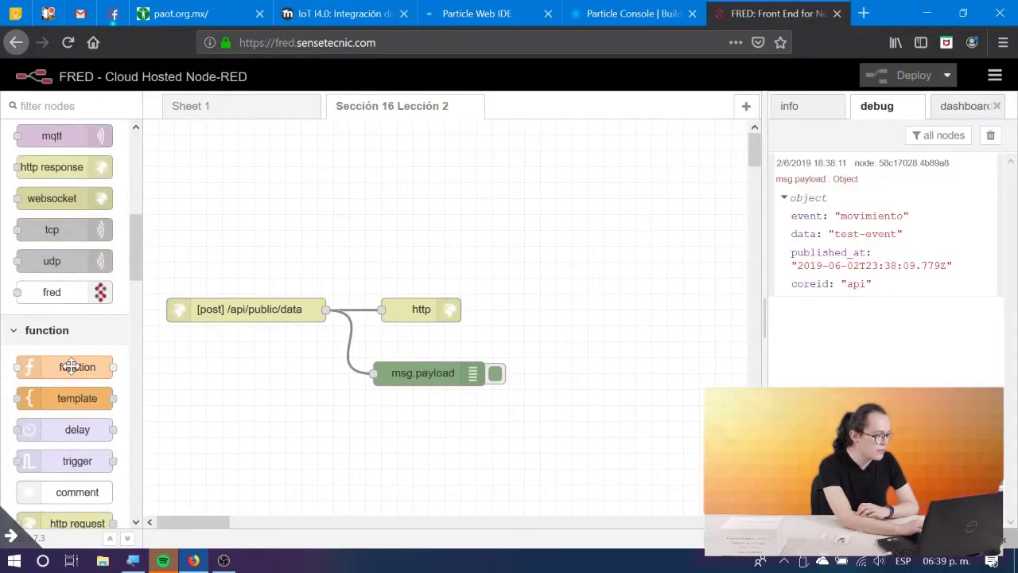
left_click_drag(117, 360, 624, 319)
Copy the lesson's tweet-building function code.
left_click(342, 14)
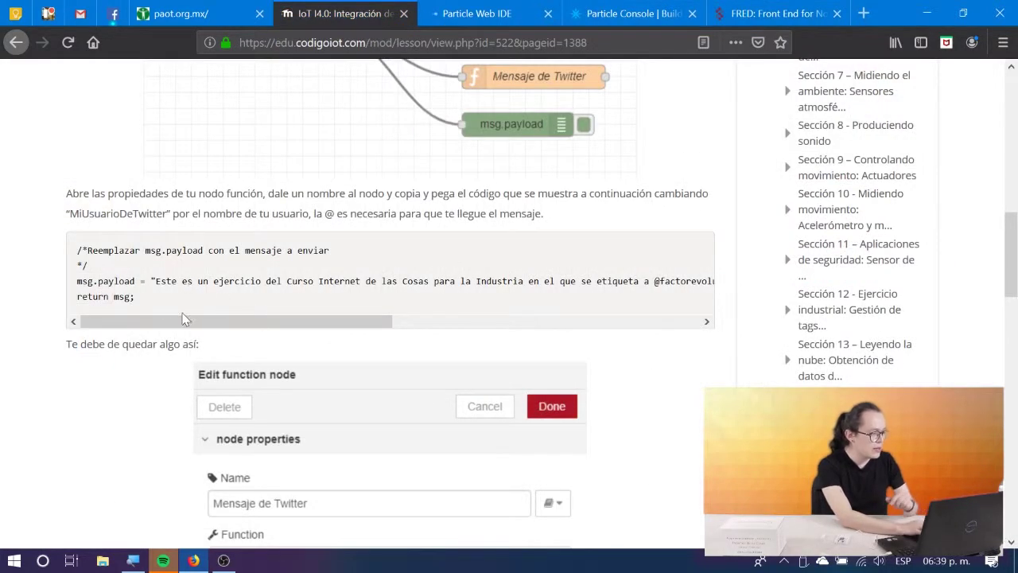
left_click_drag(155, 304, 81, 253)
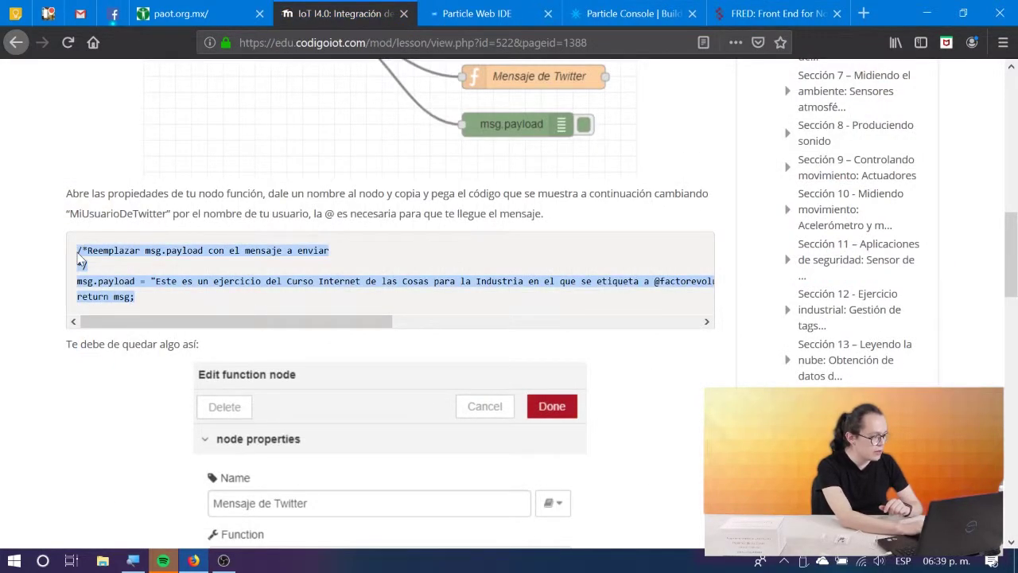
right_click(755, 6)
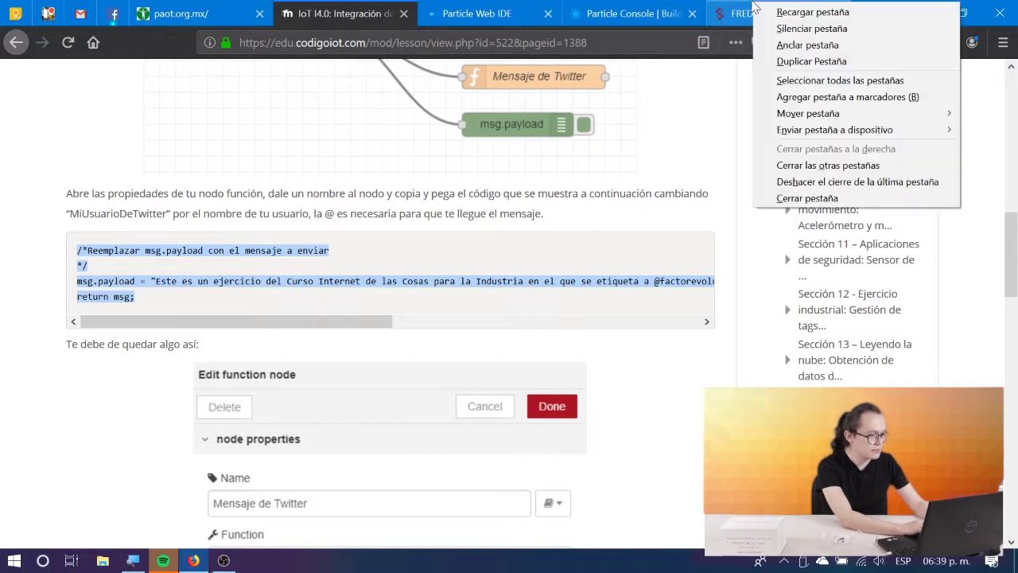
left_click(748, 8)
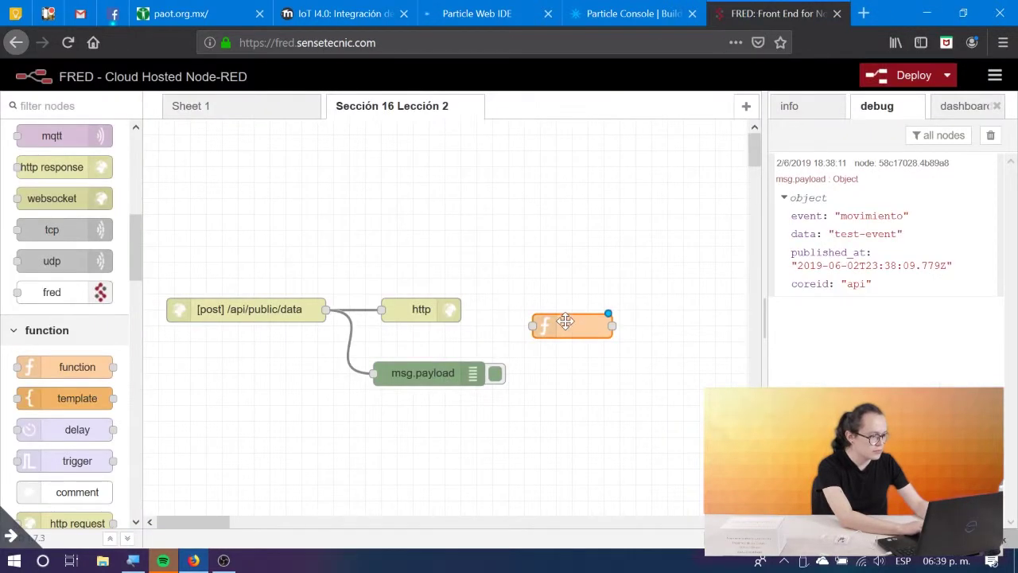
Replace the function node's default code with the lesson's pasted tweet code.
double_click(567, 316)
left_click_drag(506, 316, 381, 260)
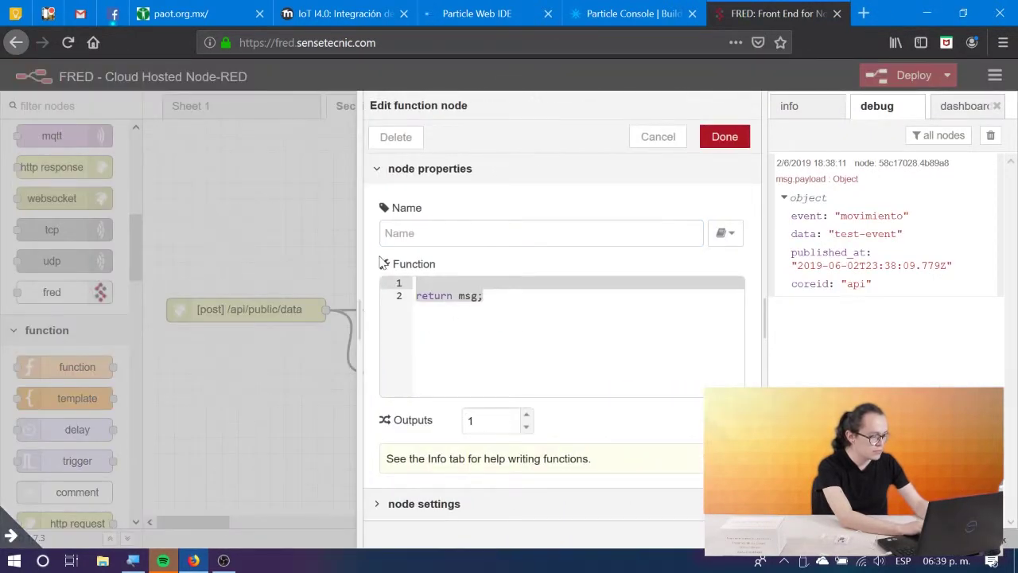
key("ctrl+v")
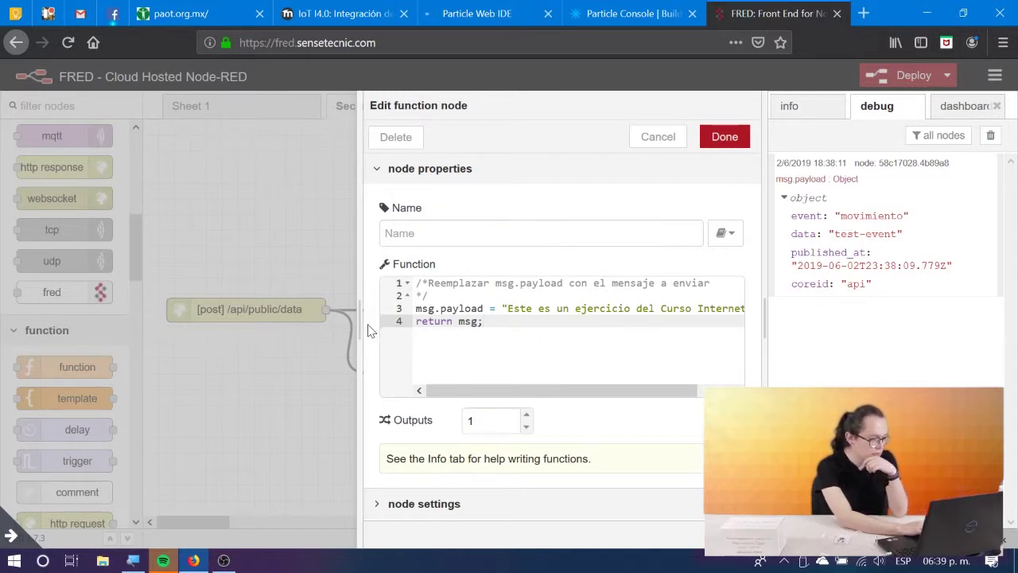
left_click_drag(369, 330, 64, 323)
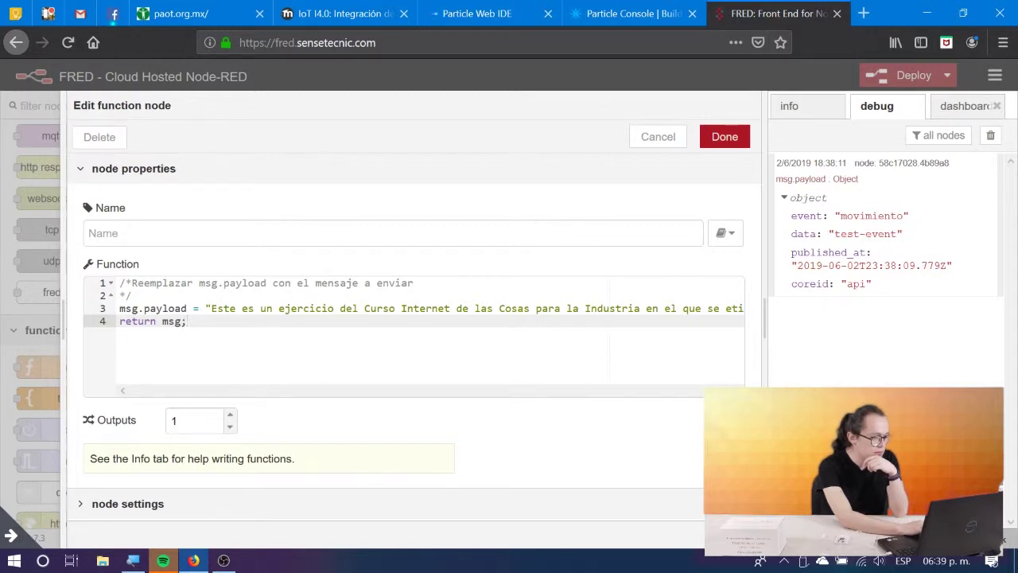
Insert the missing '+' after msg.payload.event in the tweet message line.
left_click(401, 309)
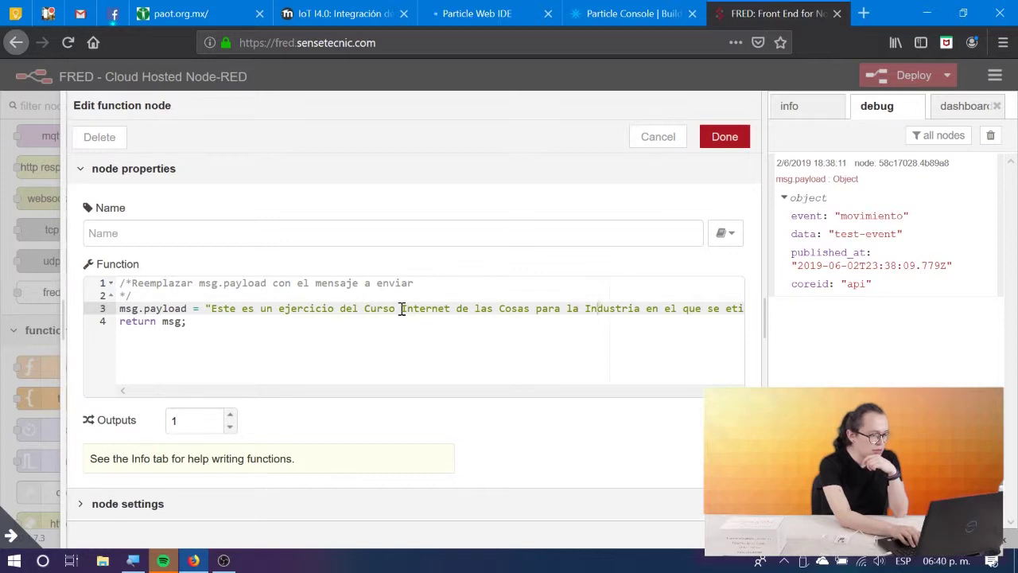
key("Right")
key("Right")
key("Right")
key("Right")
key("Right")
key("Right")
key("Right")
key("Right")
key("Right")
key("Right")
key("Right")
key("Right")
key("Right")
key("Right")
key("Right")
key("Right")
key("Right")
key("Right")
key("Right")
key("Right")
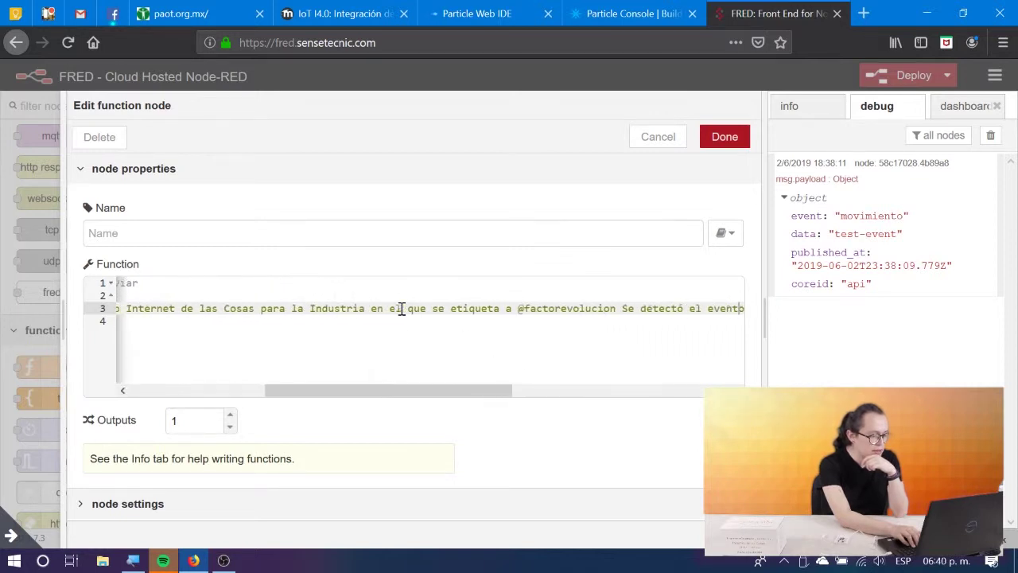
key("Right")
key("Right")
key("Right")
key("Right")
key("Right")
key("Right")
key("Right")
key("Right")
key("Right")
key("Right")
key("Right")
key("Right")
key("Right")
key("Right")
key("Right")
key("Right")
key("Right")
key("Right")
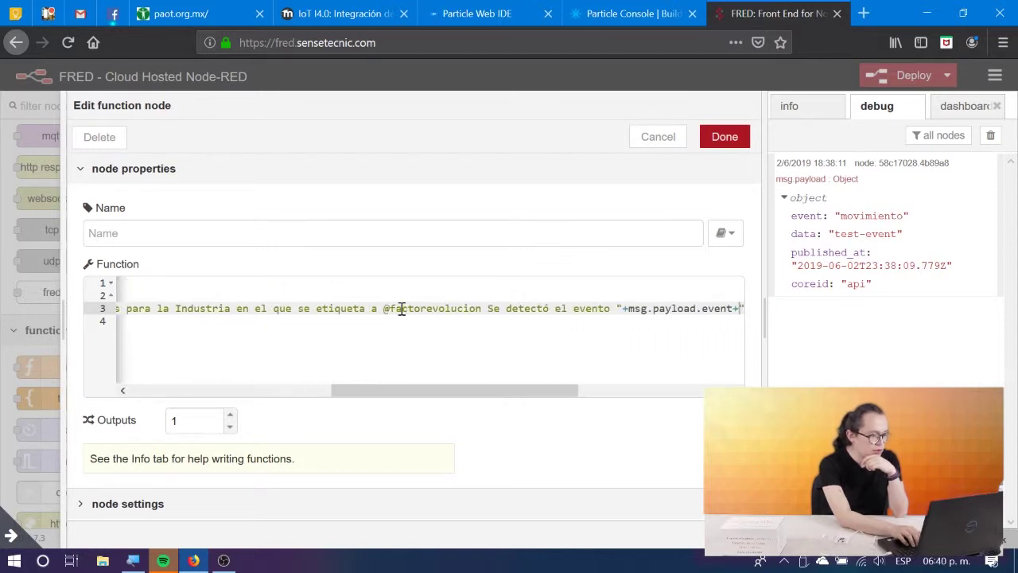
key("Right")
key("Right")
key("Right")
key("Right")
key("Right")
key("Right")
key("Right")
key("Right")
key("Right")
key("Right")
key("Right")
key("Right")
key("Right")
key("Right")
key("Right")
key("Right")
key("Right")
key("Right")
key("Right")
key("Right")
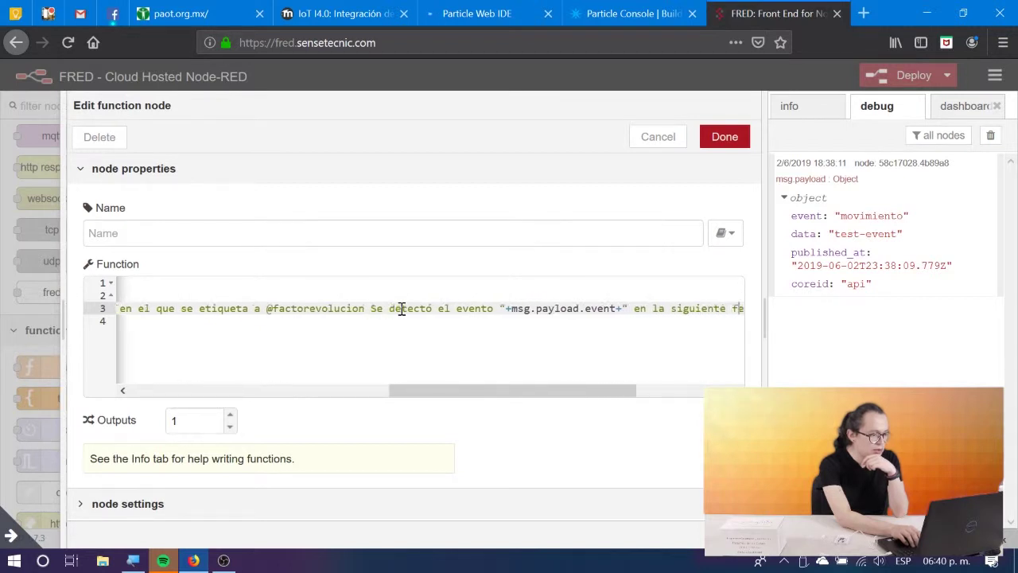
key("Right")
key("Right")
key("Right")
key("Right")
key("Right")
key("Right")
key("Right")
key("Right")
key("Right")
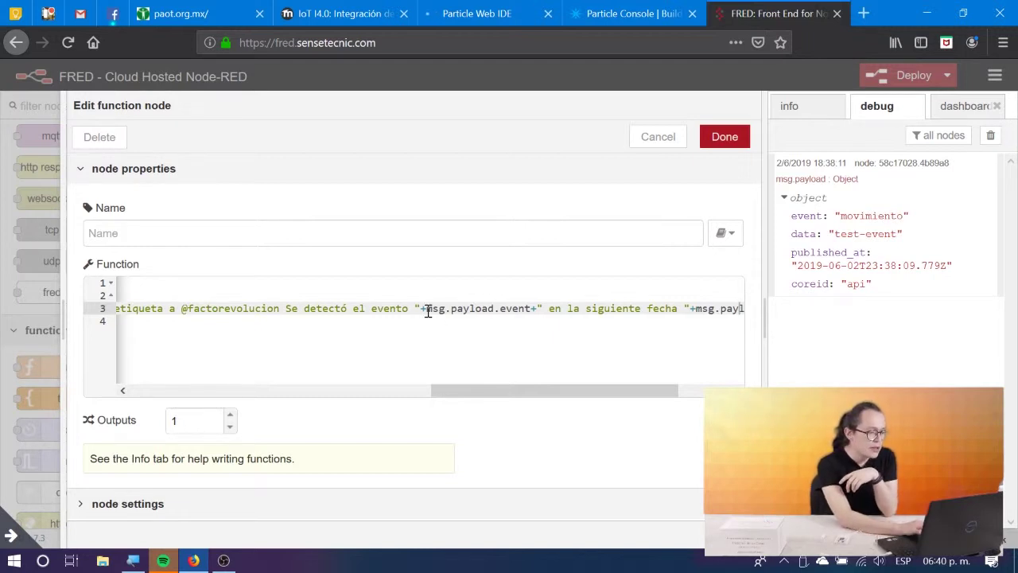
left_click_drag(428, 310, 527, 310)
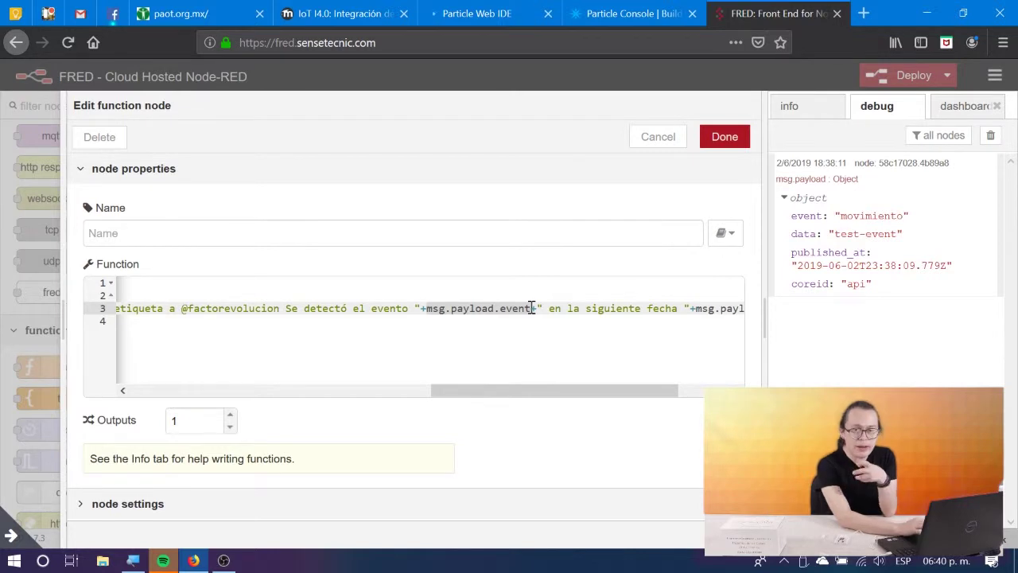
left_click(531, 309)
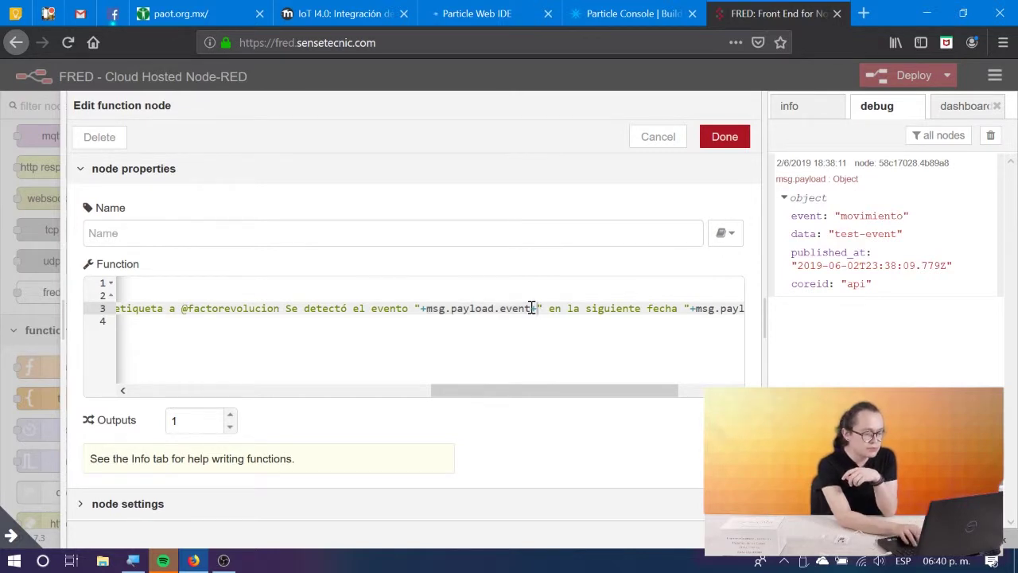
key("Right")
type("+")
Check the code against the debug's event and published_at values and confirm the function.
key("Down")
key("Home")
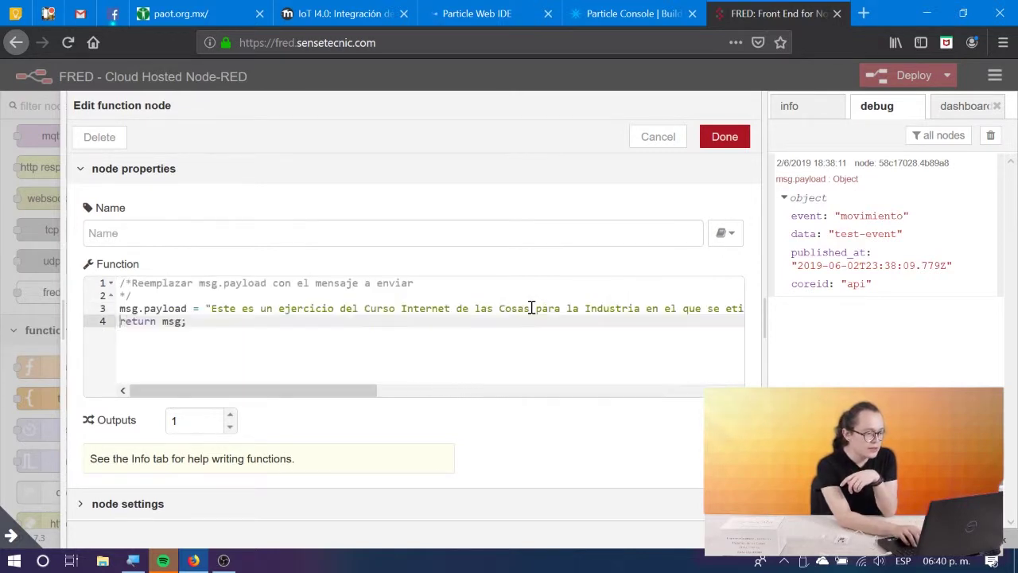
key("Up")
key("End")
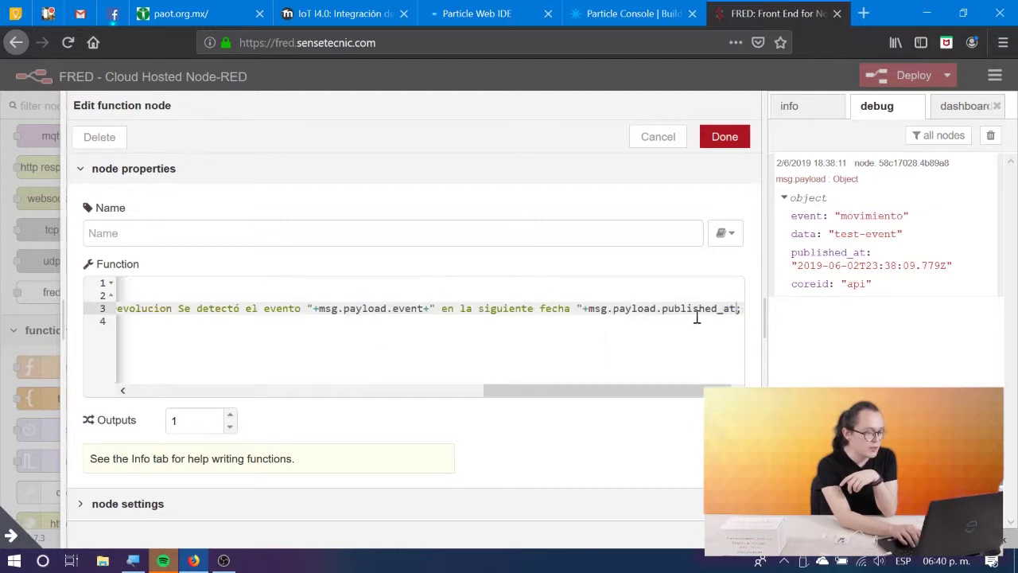
key("Down")
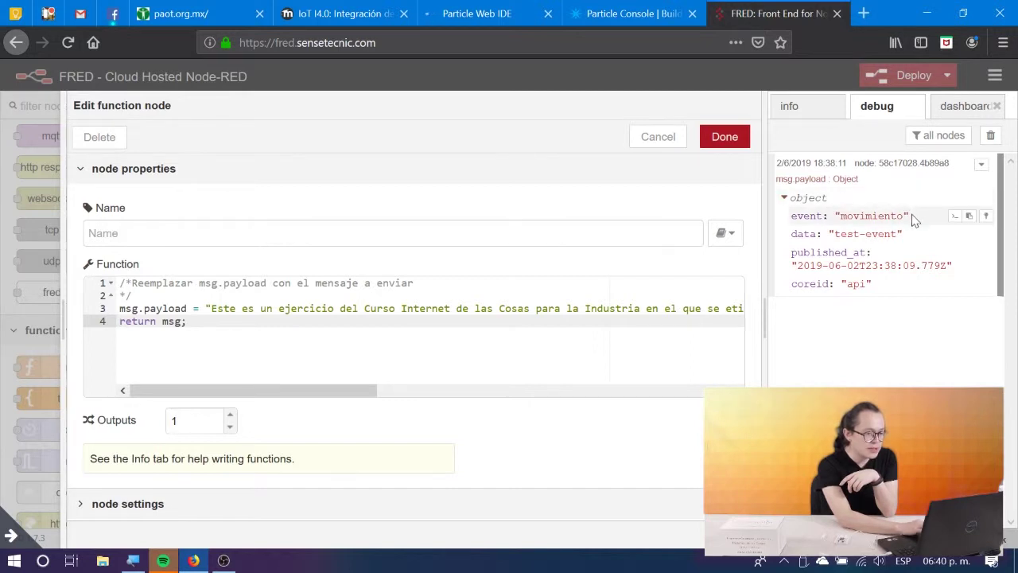
left_click_drag(911, 216, 828, 217)
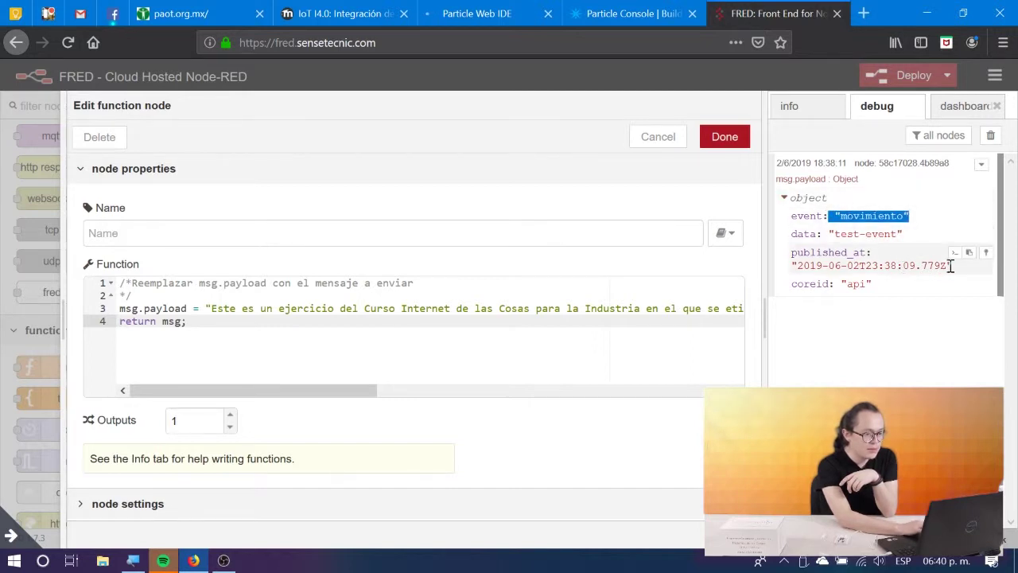
left_click_drag(951, 265, 789, 272)
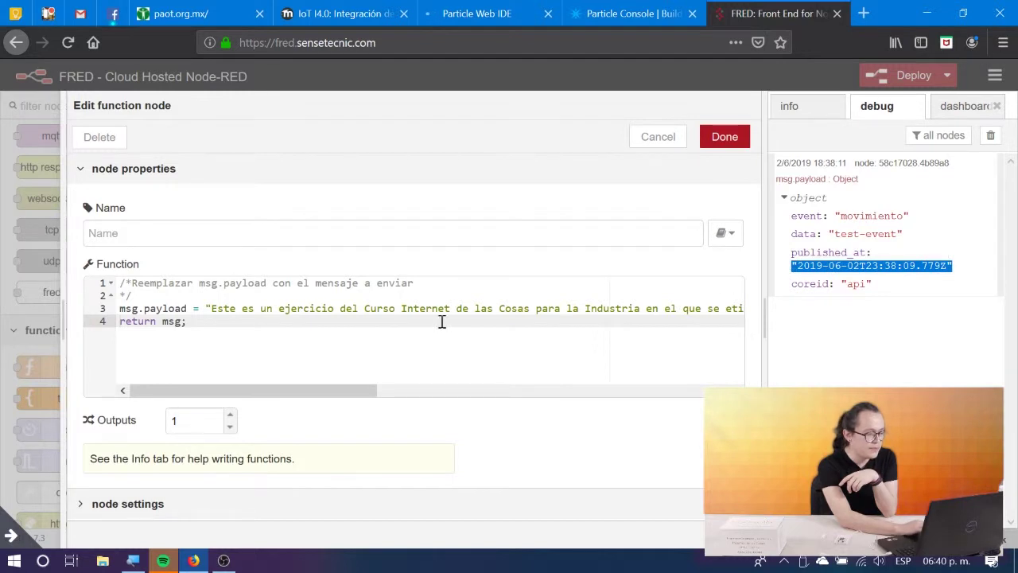
left_click(205, 342)
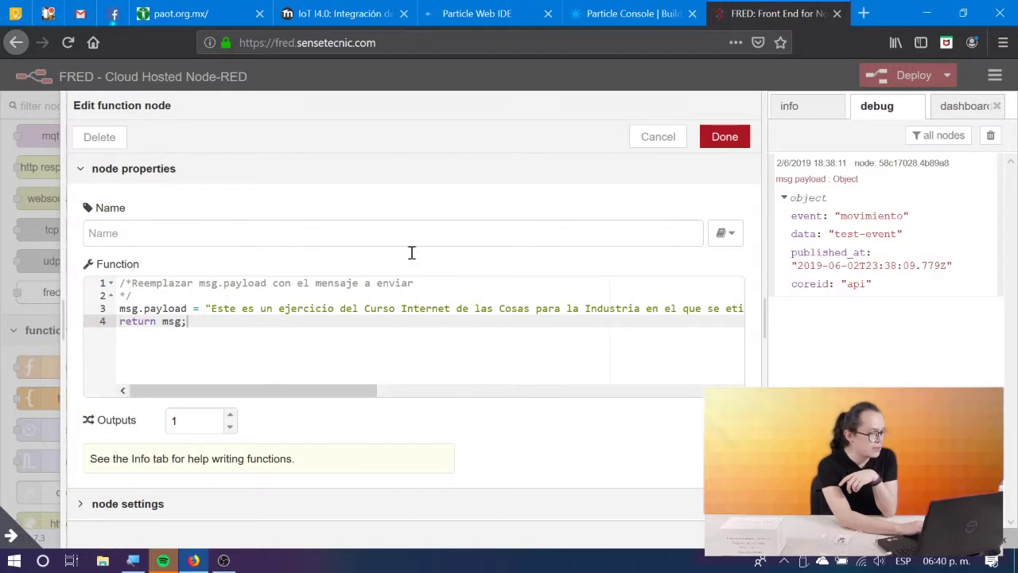
left_click(725, 136)
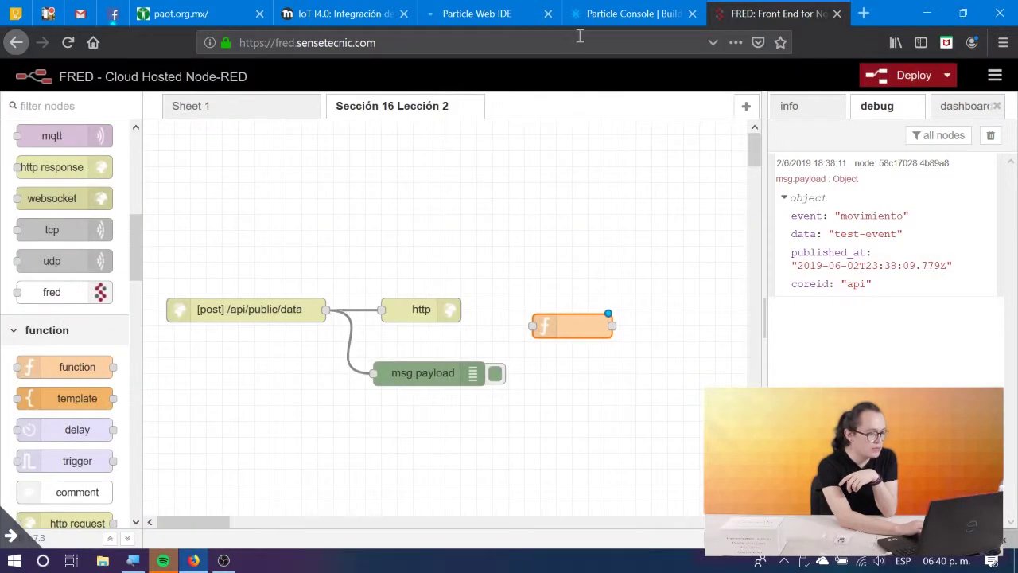
Name the function node 'Mensaje Twitter'.
double_click(576, 322)
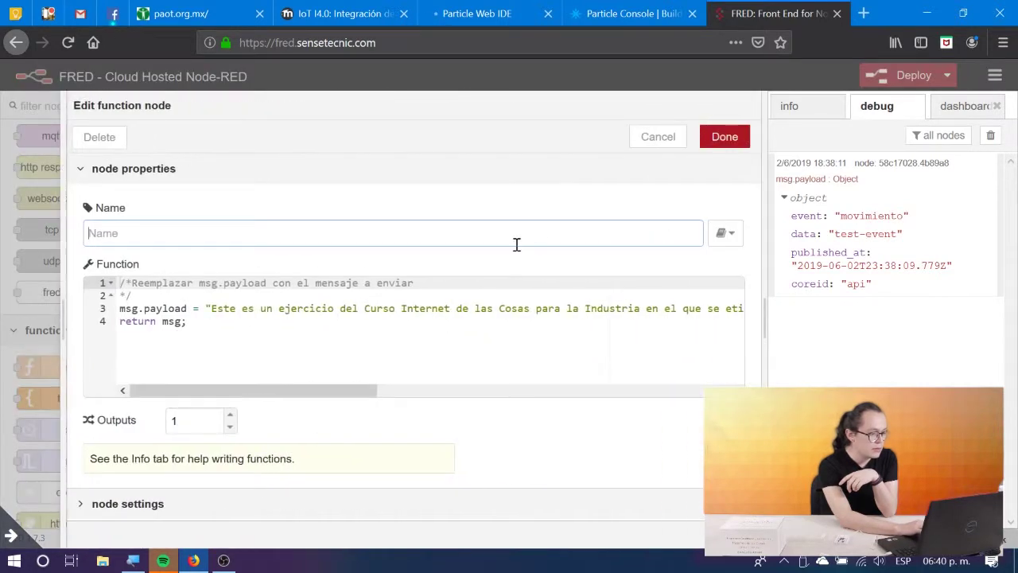
type("M")
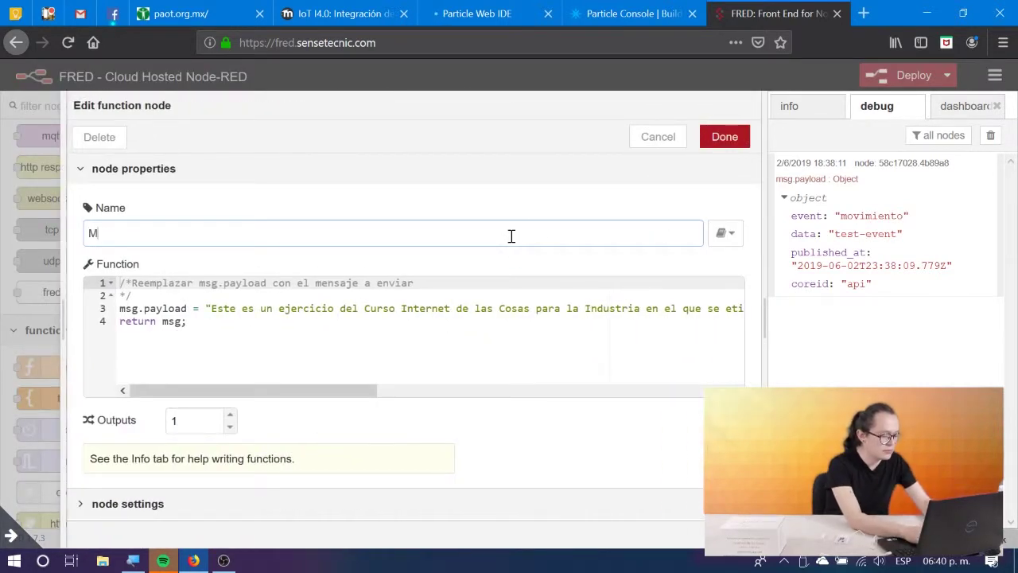
type("ensaje Twitte")
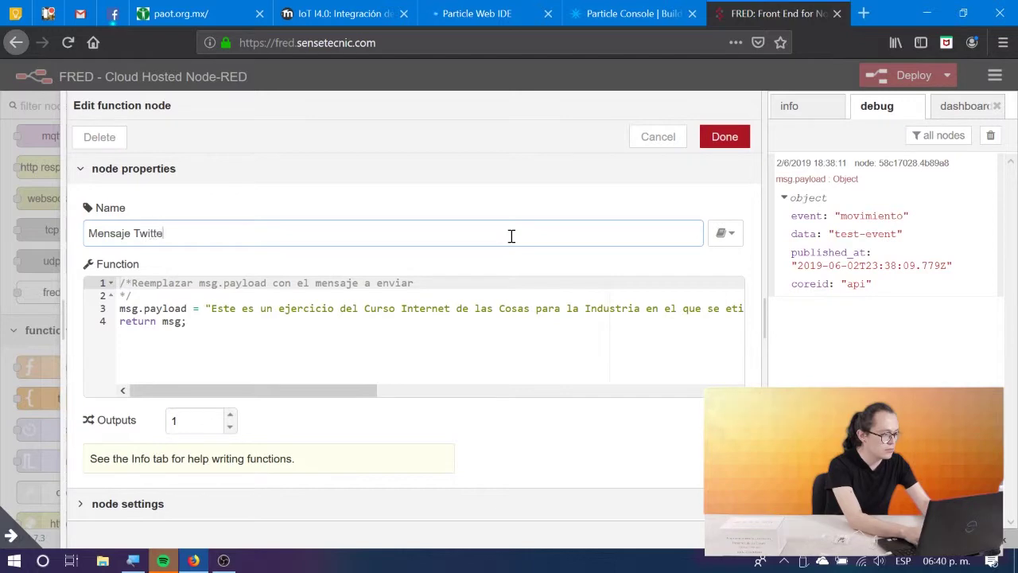
type("r")
left_click(726, 139)
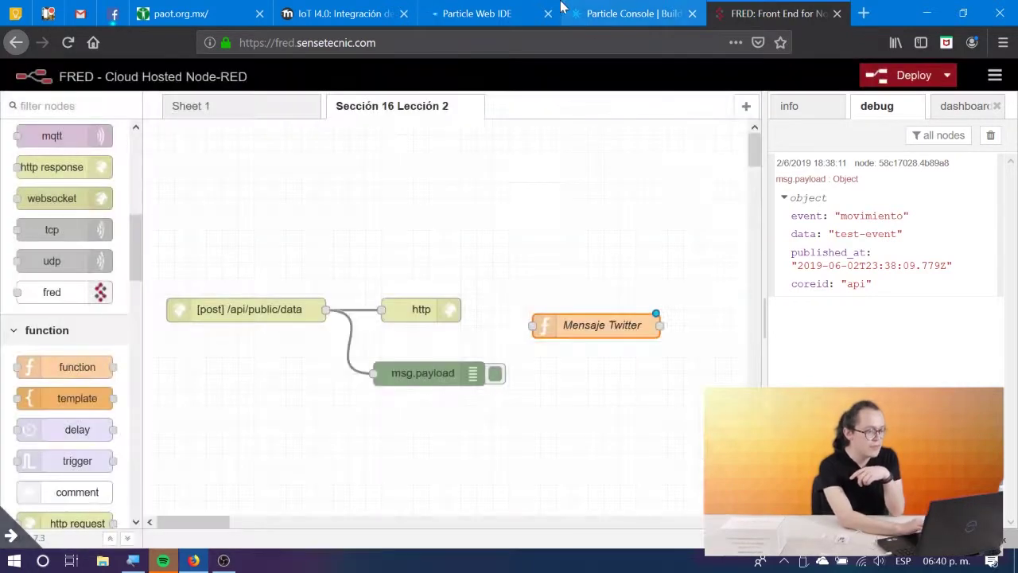
Advance the lesson to its 'Nodo Twitter' page about adding a twitter out node.
left_click(322, 13)
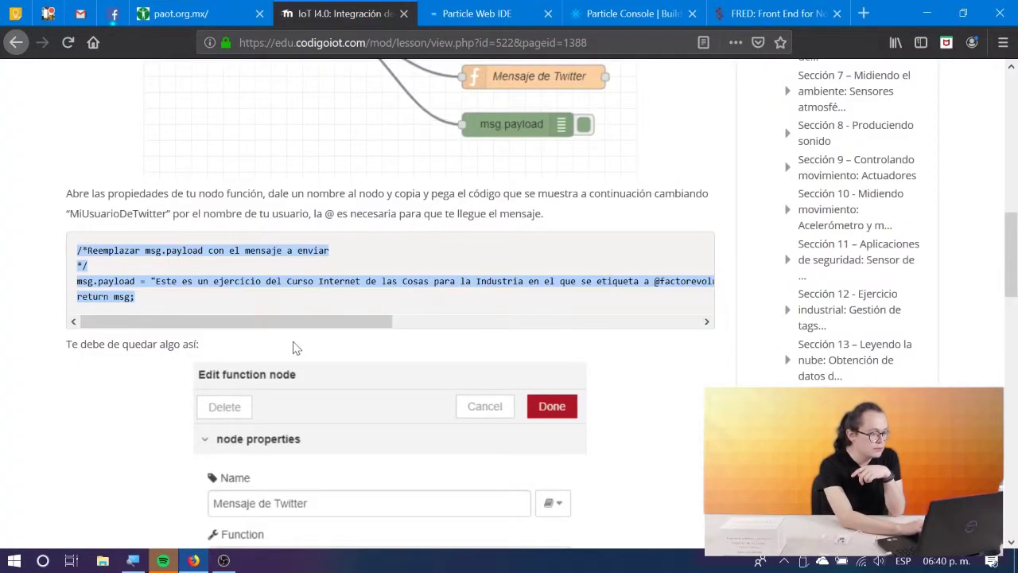
scroll(295, 348, "down", 2)
scroll(295, 348, "up", 5)
scroll(421, 336, "down", 5)
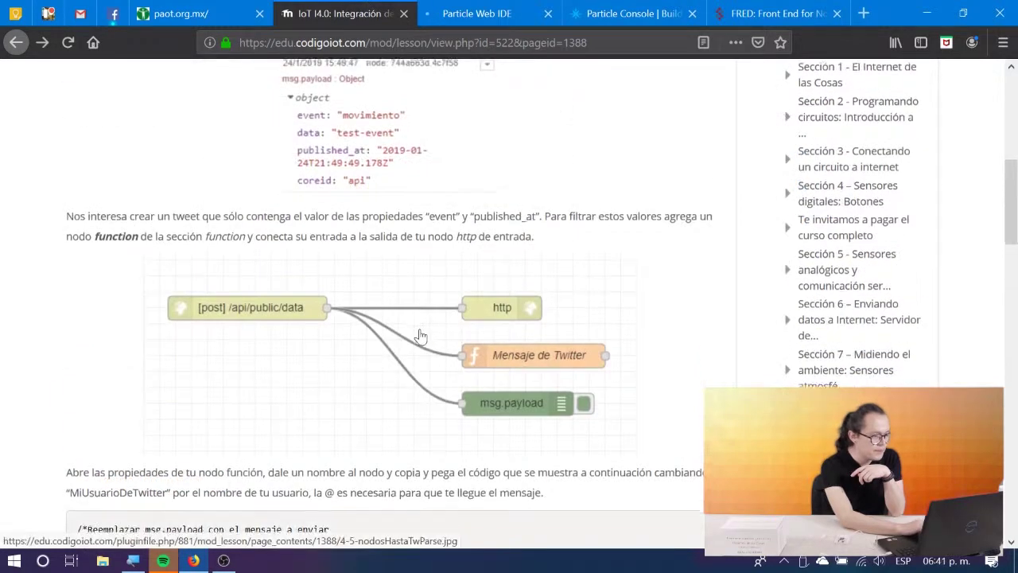
scroll(421, 336, "down", 8)
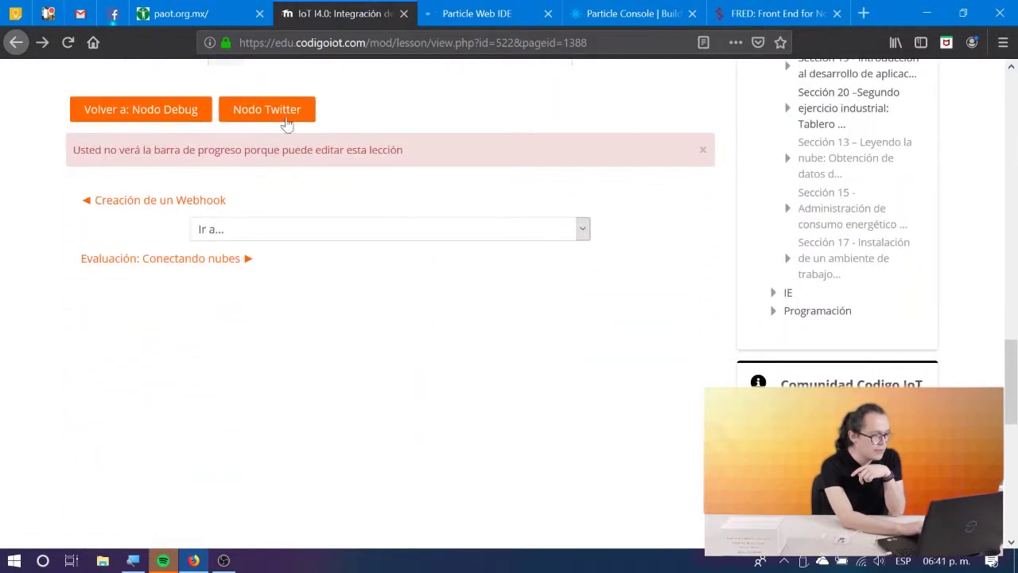
left_click(283, 112)
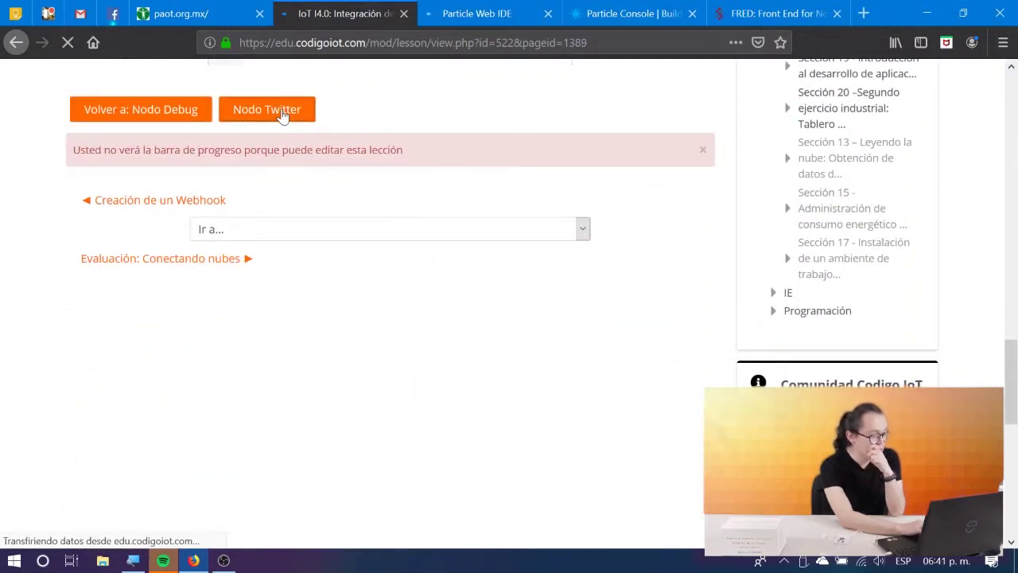
scroll(282, 113, "down", 4)
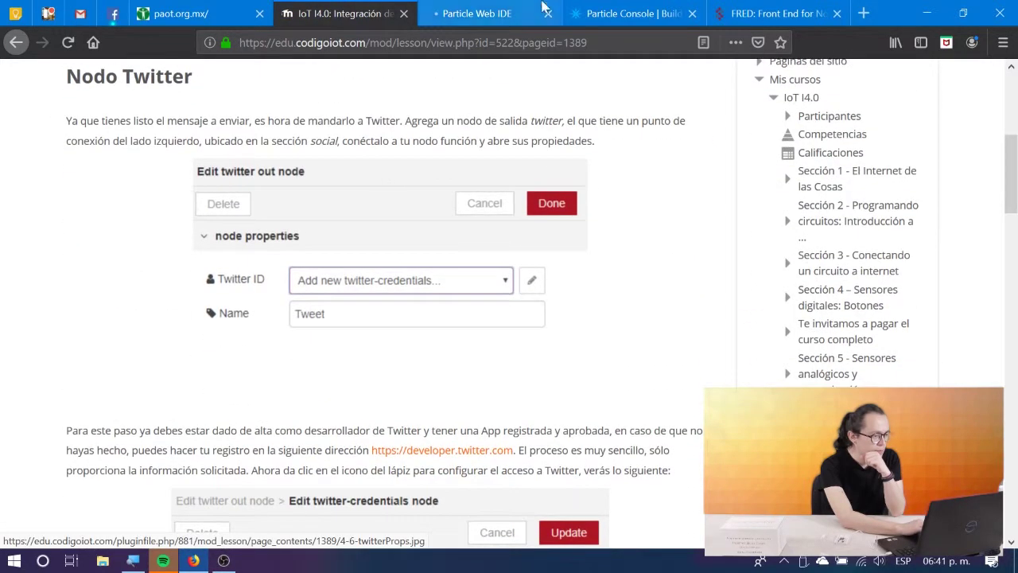
Place a twitter out node named Tweet beside Mensaje Twitter and wire them together.
left_click(775, 13)
scroll(92, 395, "down", 5)
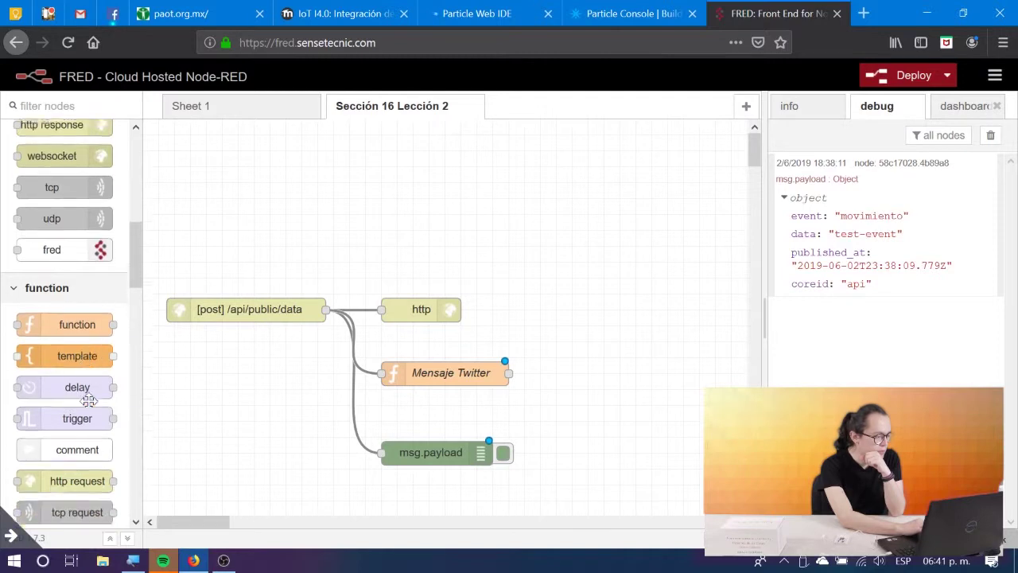
scroll(89, 402, "down", 8)
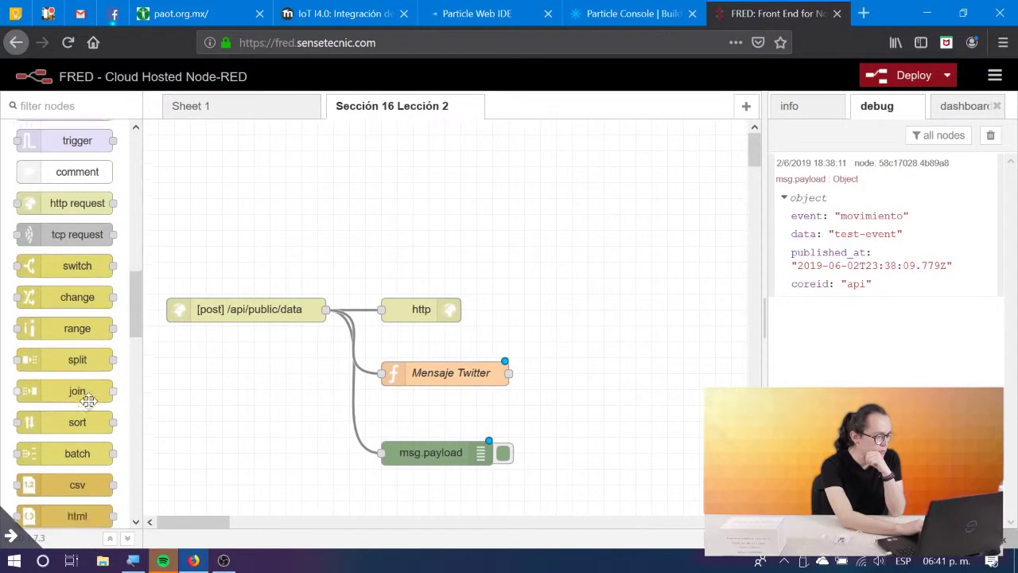
scroll(89, 401, "down", 10)
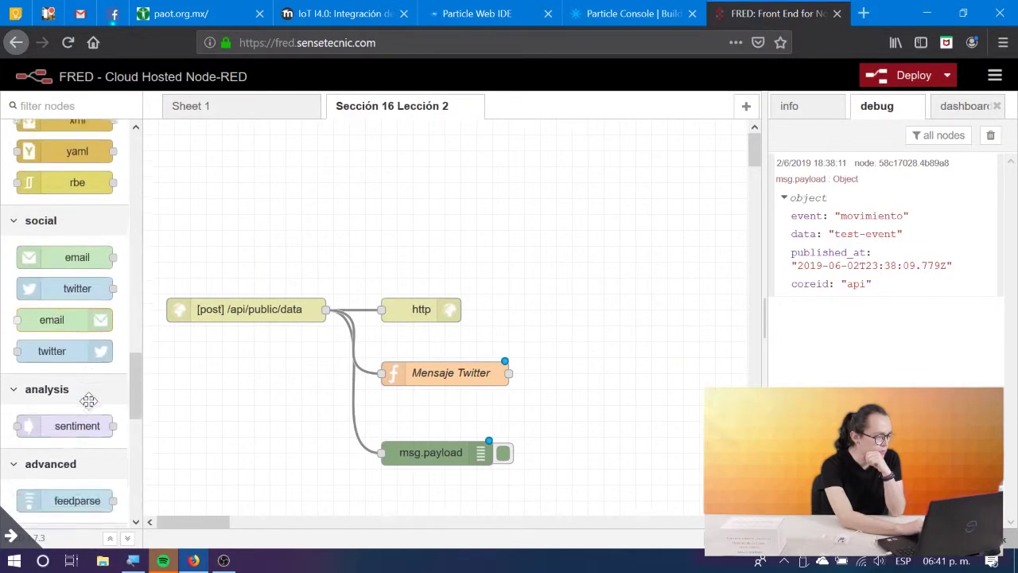
scroll(88, 401, "up", 20)
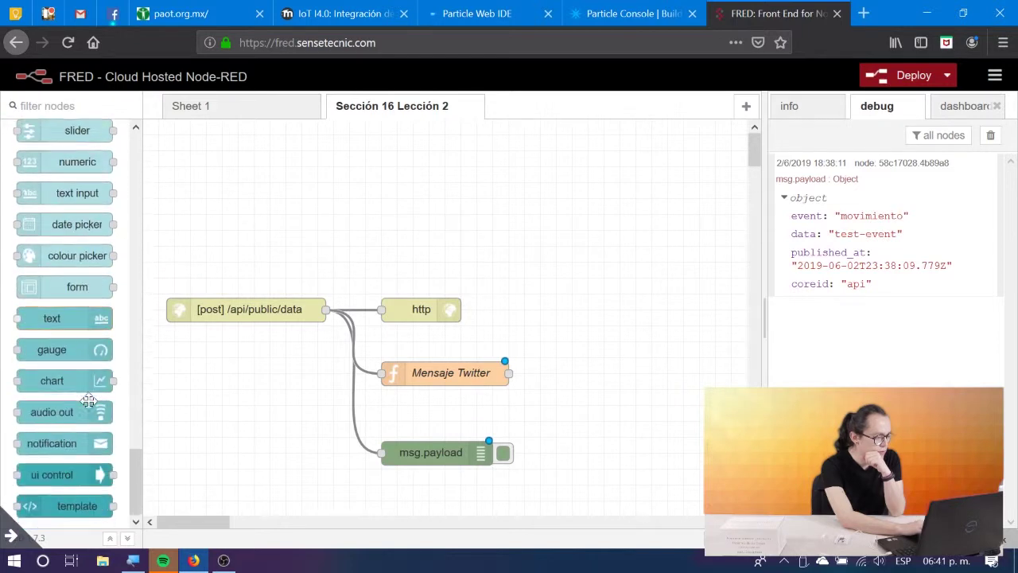
scroll(88, 401, "up", 3)
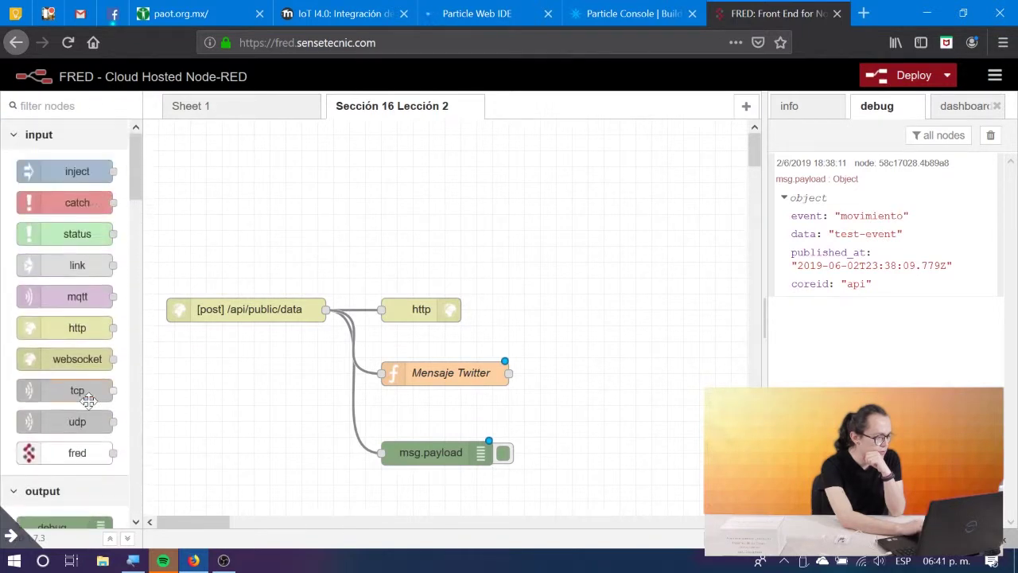
scroll(57, 324, "down", 6)
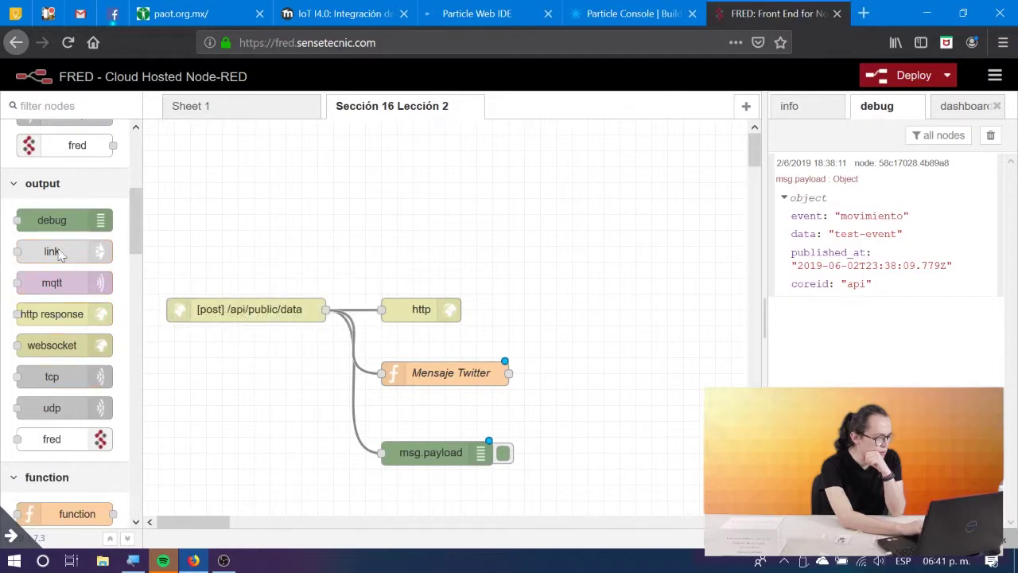
scroll(65, 432, "down", 6)
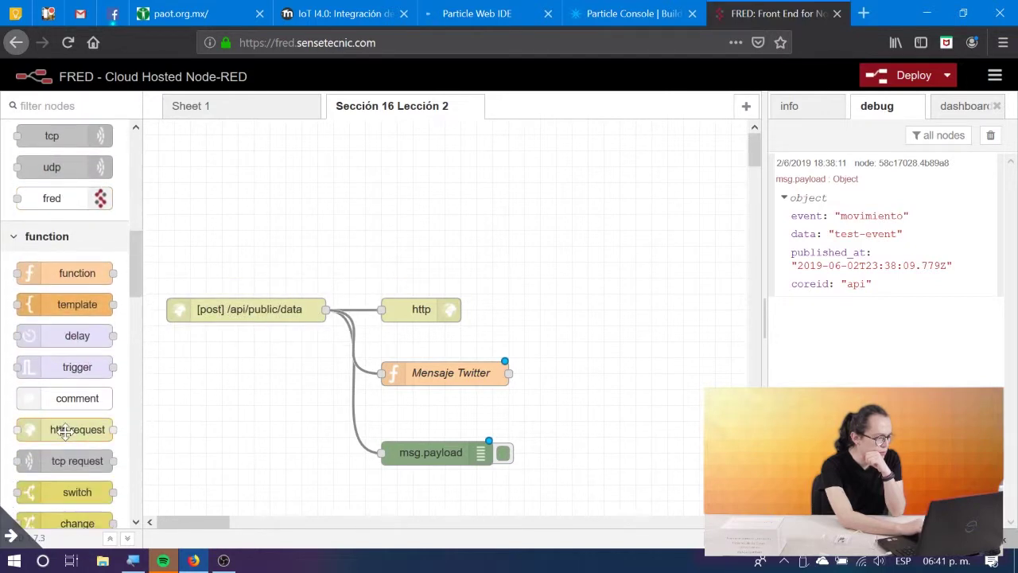
scroll(65, 432, "down", 2)
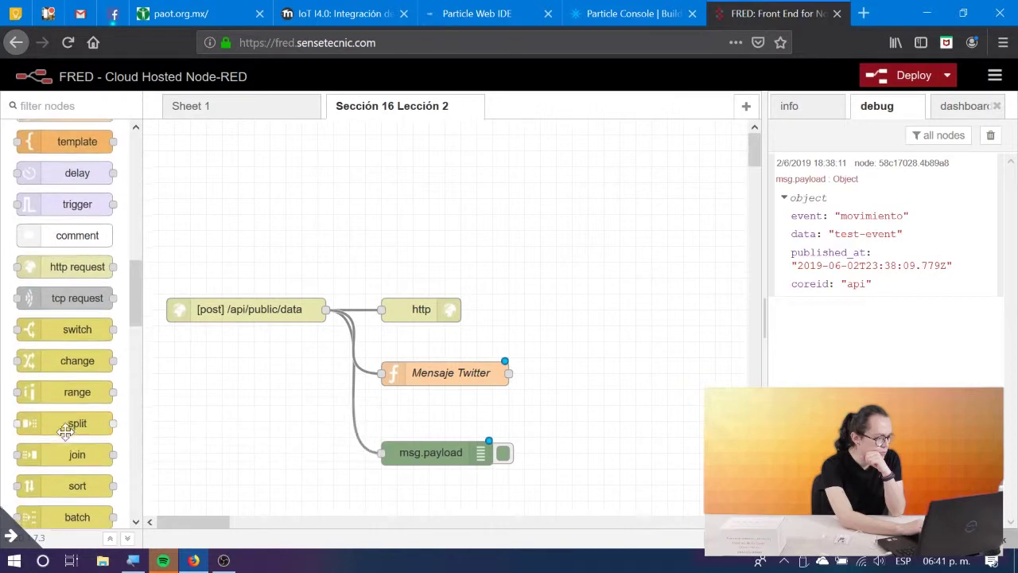
scroll(65, 432, "down", 8)
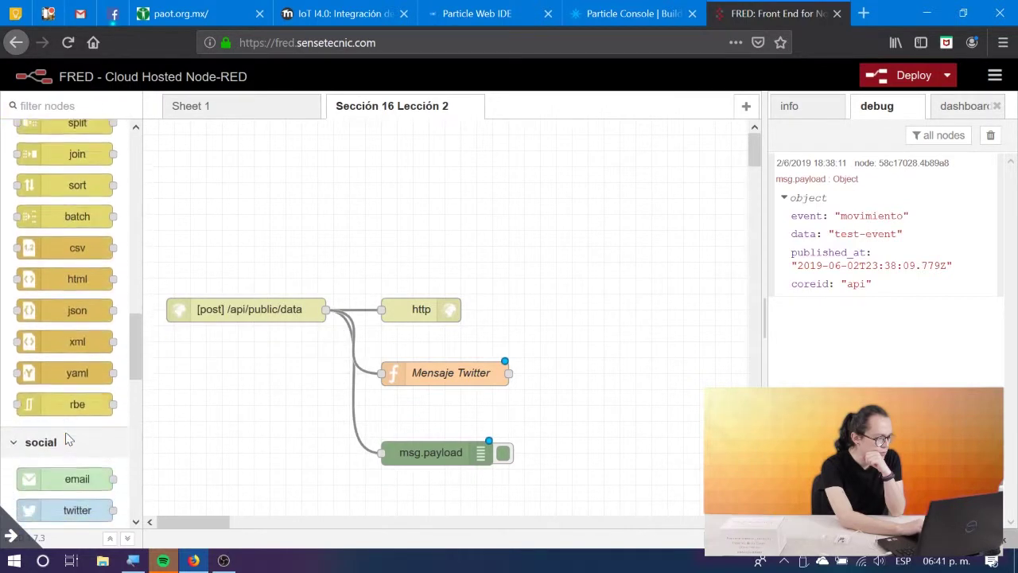
scroll(67, 439, "down", 1)
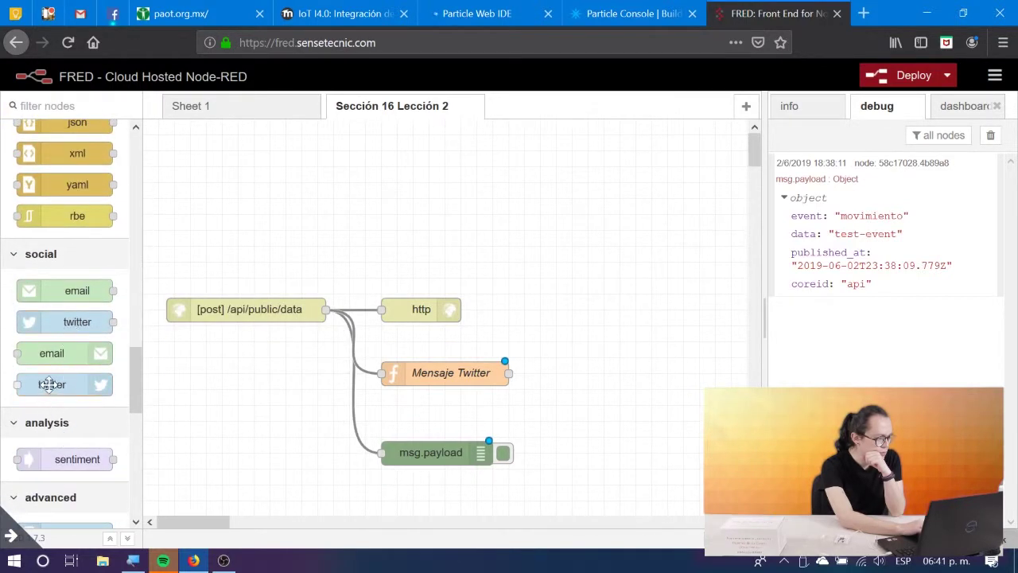
left_click_drag(51, 382, 598, 362)
left_click_drag(509, 372, 567, 373)
Start adding new twitter-credentials for the Tweet node's Twitter ID, then open a blank browser tab.
double_click(583, 374)
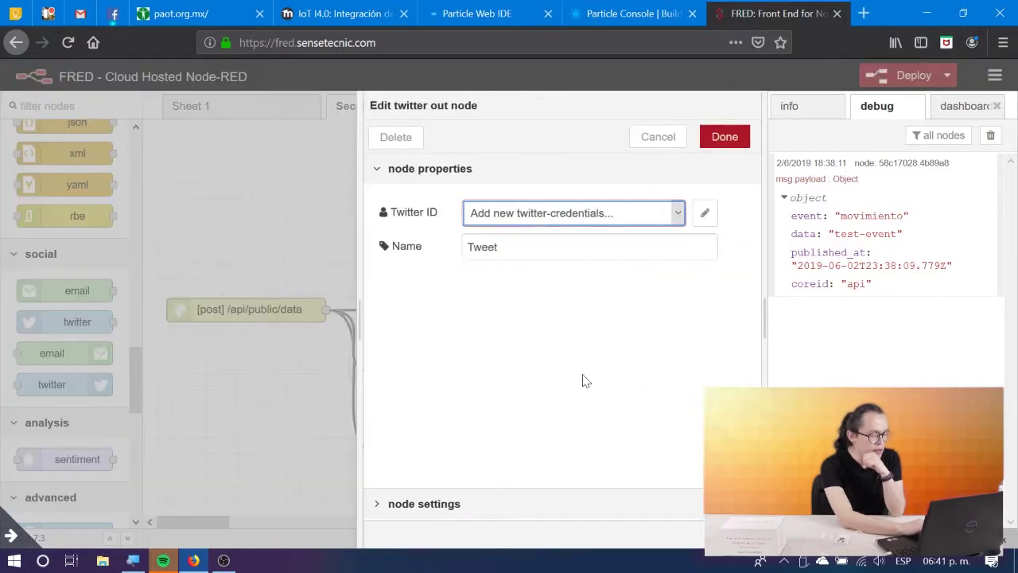
left_click(642, 211)
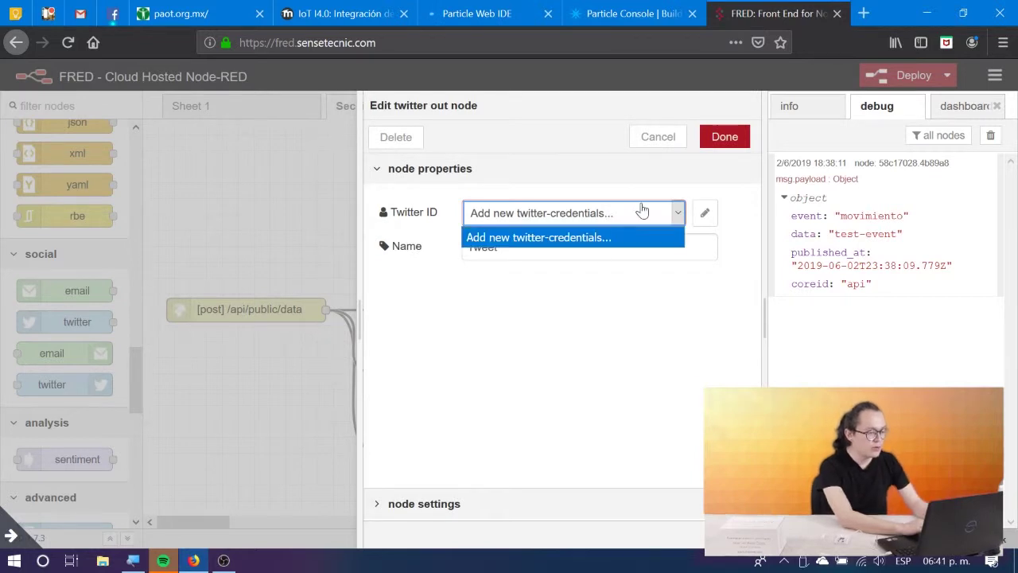
left_click(578, 241)
left_click(704, 212)
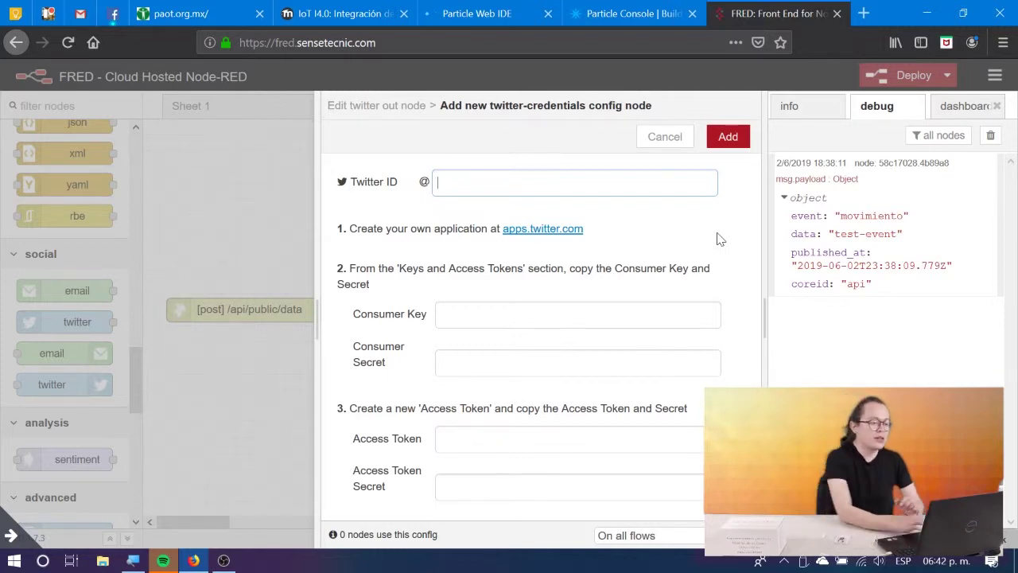
left_click(860, 20)
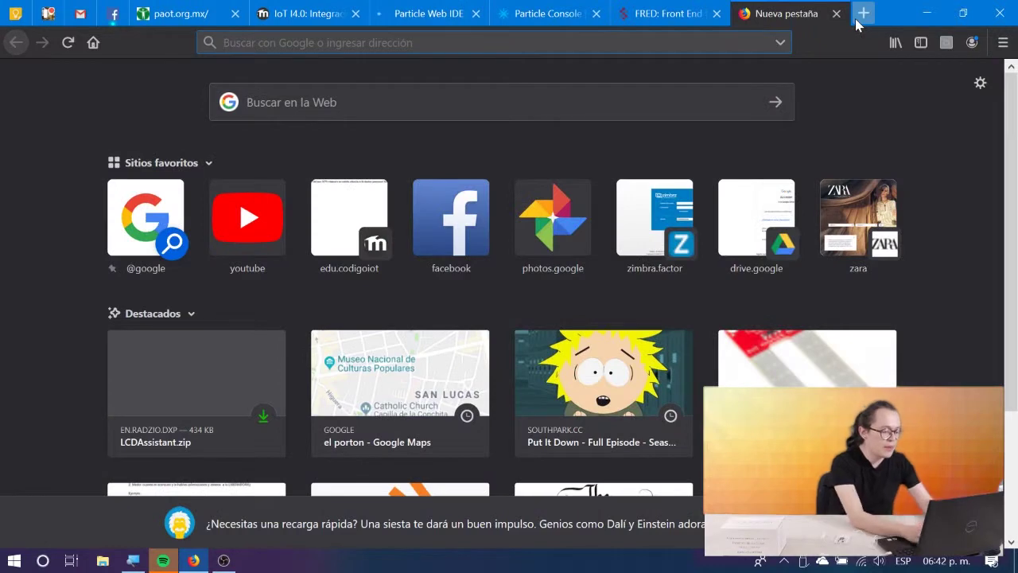
Search 'developer twitter' and open the Twitter Developers site.
type("deve")
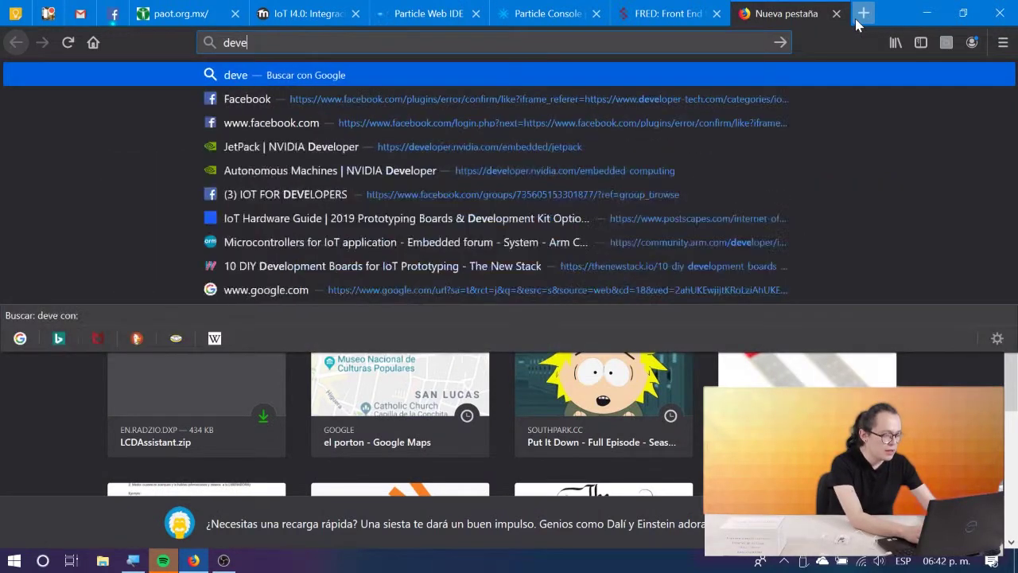
type("loper ")
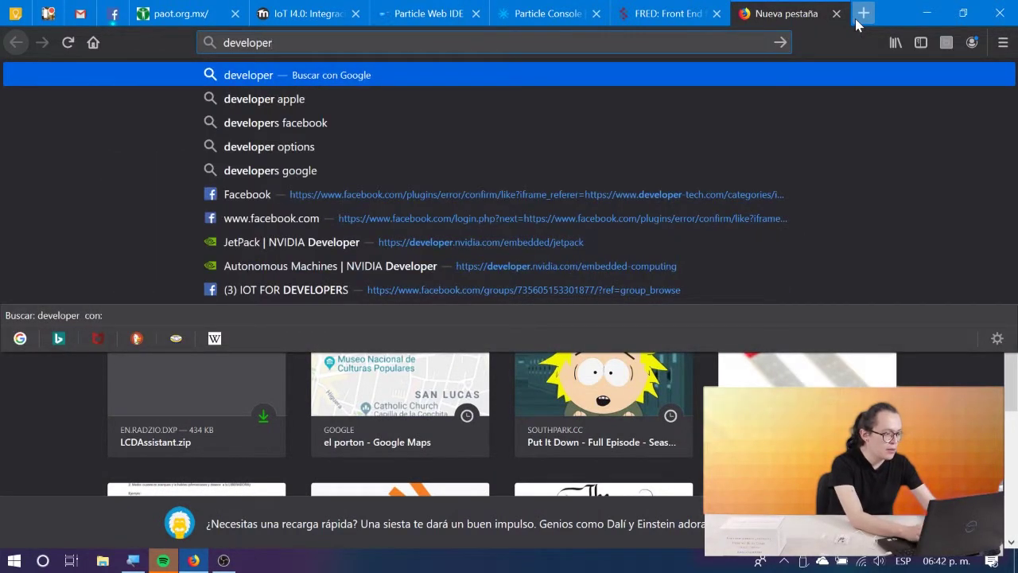
type("twitter")
key("Return")
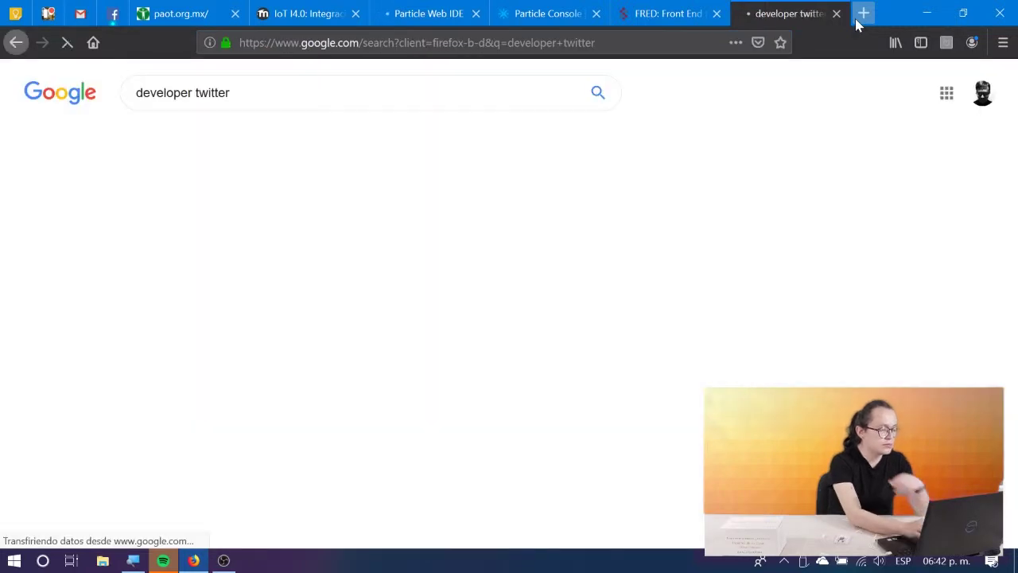
left_click(205, 205)
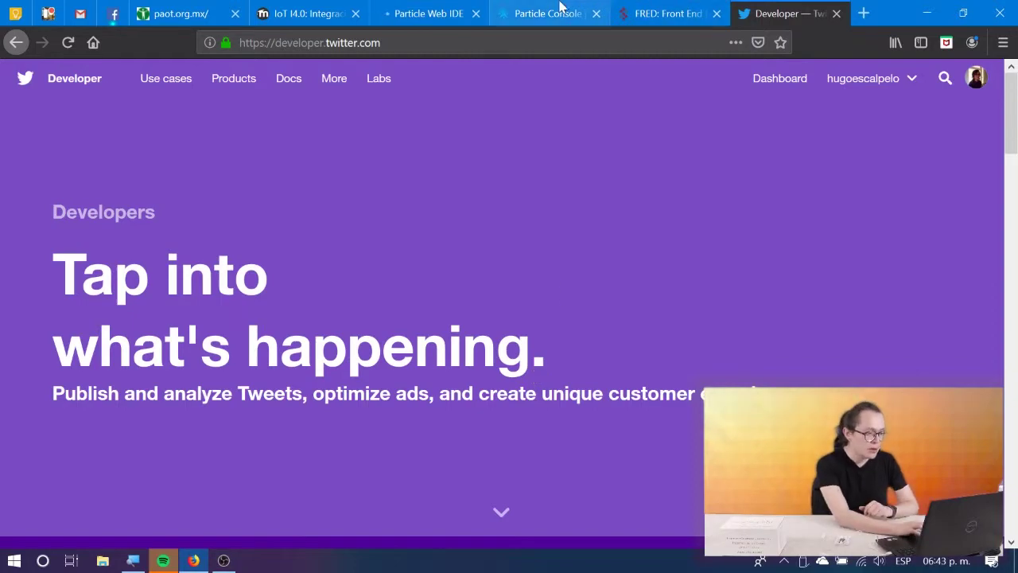
Review the lesson's instructions on Twitter credentials.
left_click(307, 6)
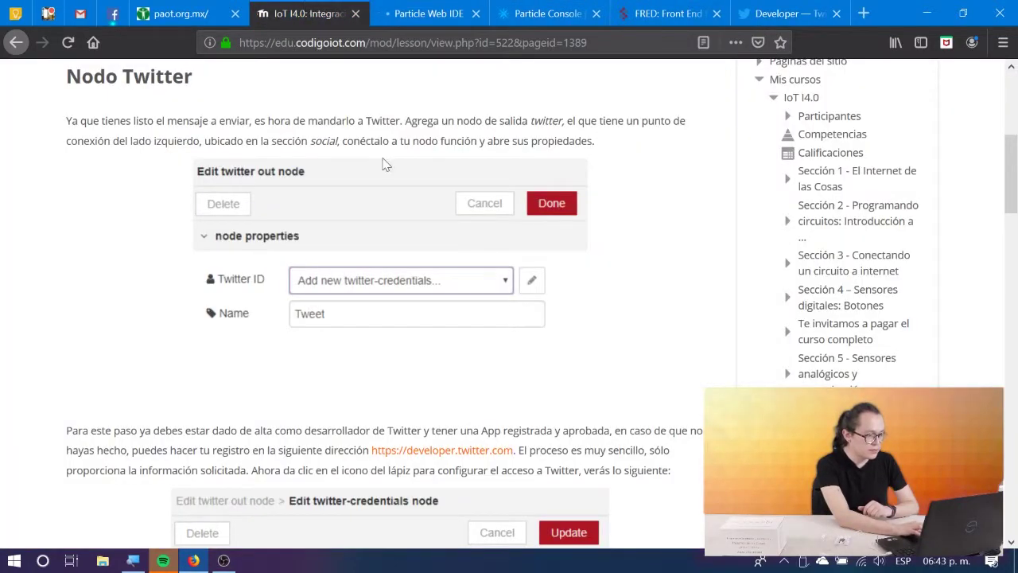
scroll(382, 164, "up", 3)
scroll(382, 163, "down", 4)
scroll(382, 164, "down", 4)
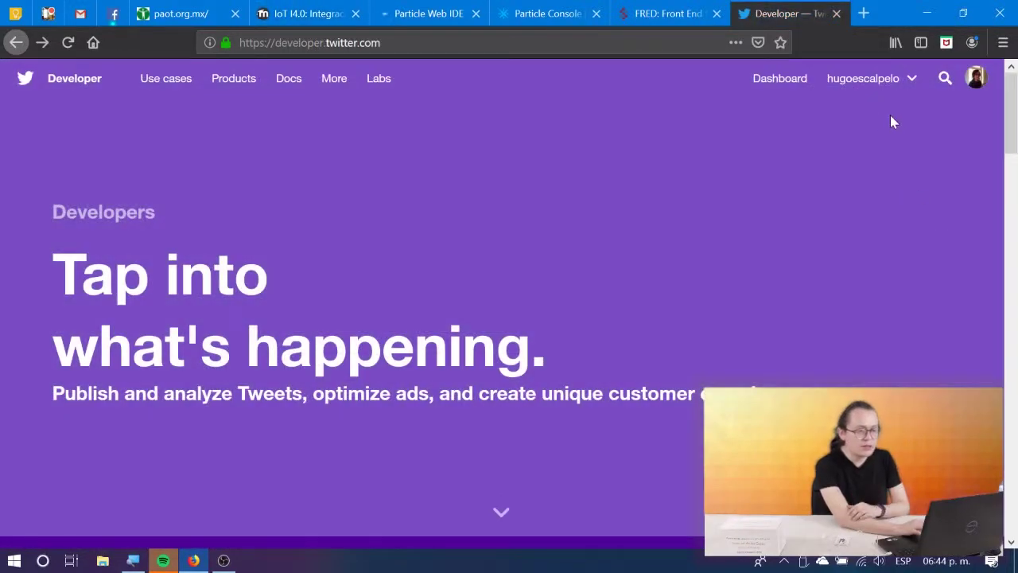
Go to the Apps list from the developer account menu and start a new app.
left_click(901, 80)
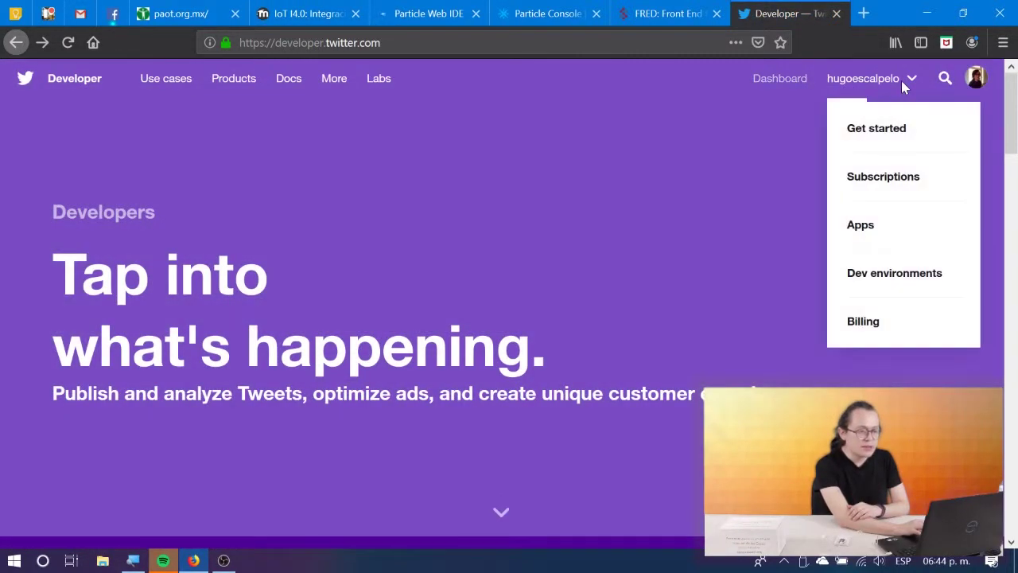
left_click(861, 226)
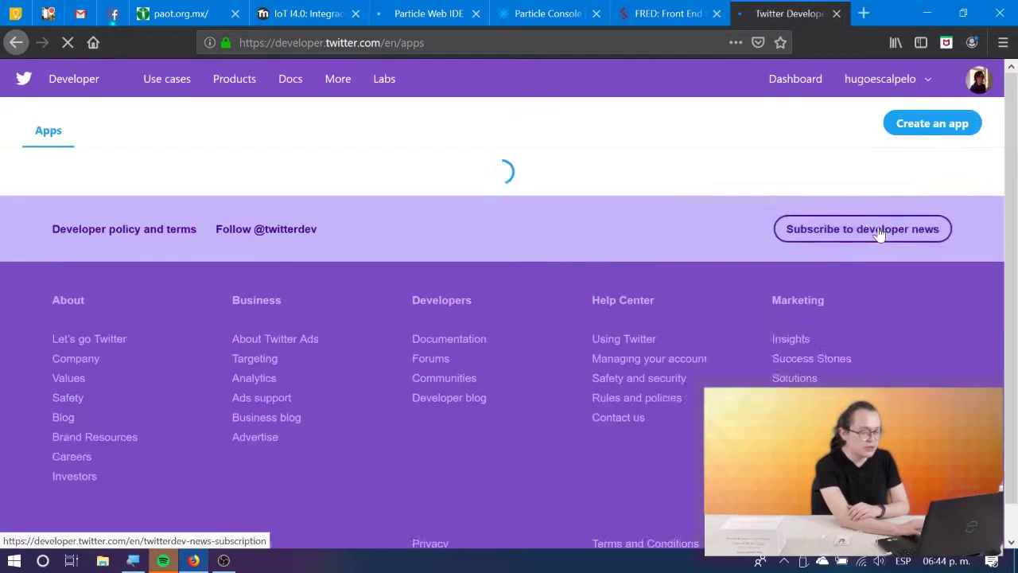
left_click(914, 125)
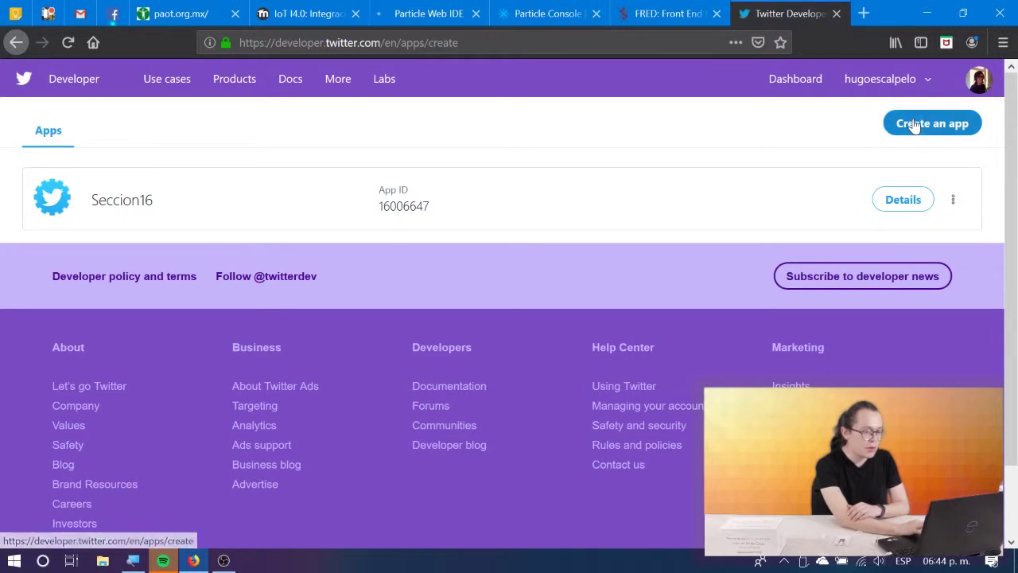
scroll(519, 223, "down", 2)
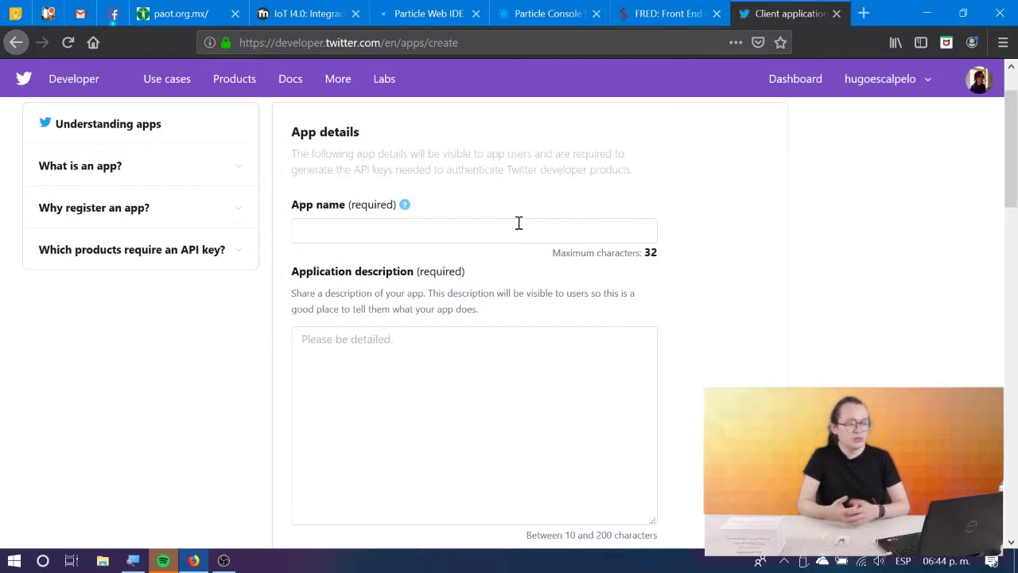
Scroll through the empty Create an app form, then go back to the Apps list with Seccion16.
scroll(519, 223, "down", 6)
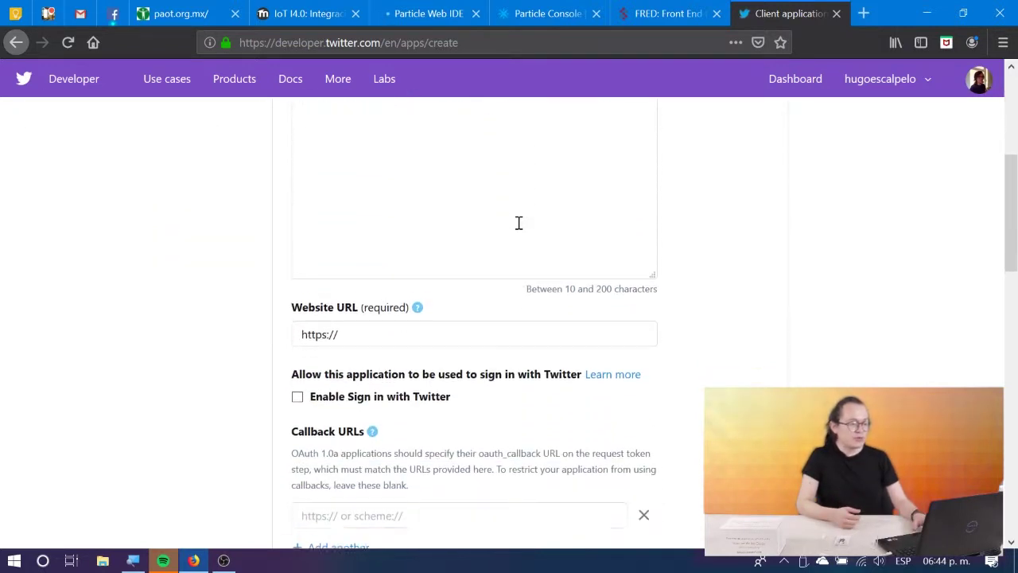
scroll(519, 223, "down", 12)
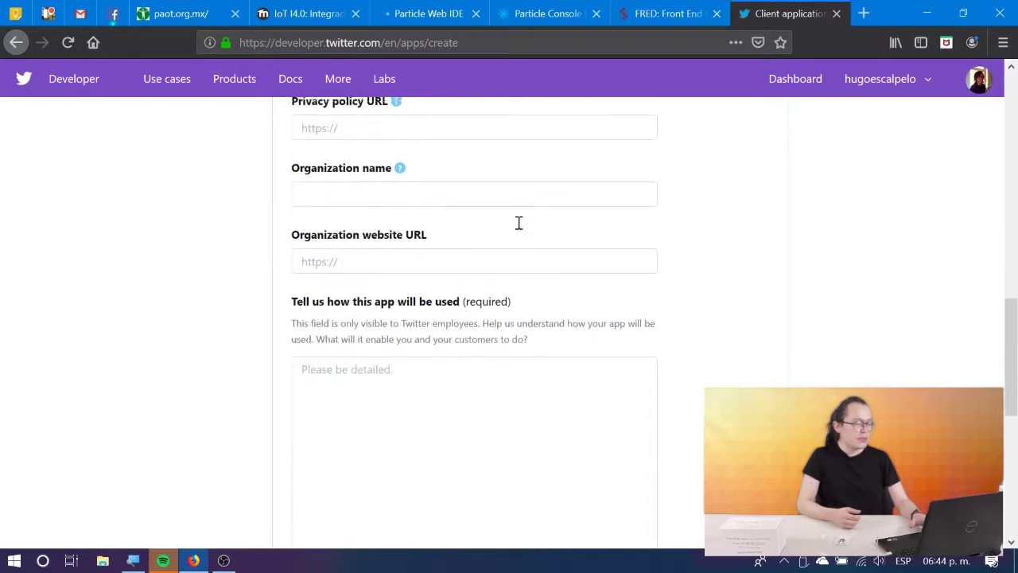
scroll(519, 223, "down", 3)
scroll(518, 228, "up", 20)
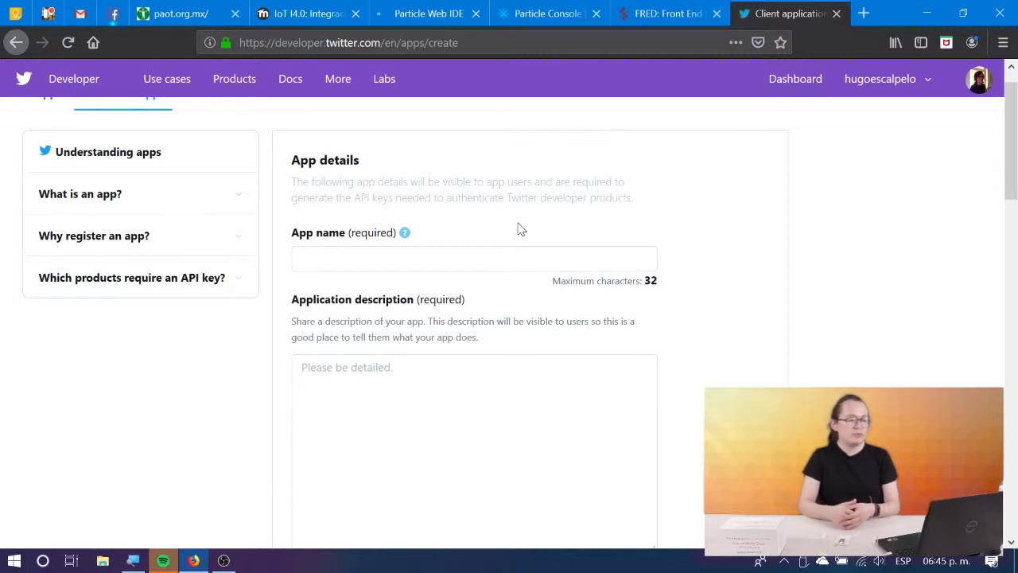
left_click(14, 44)
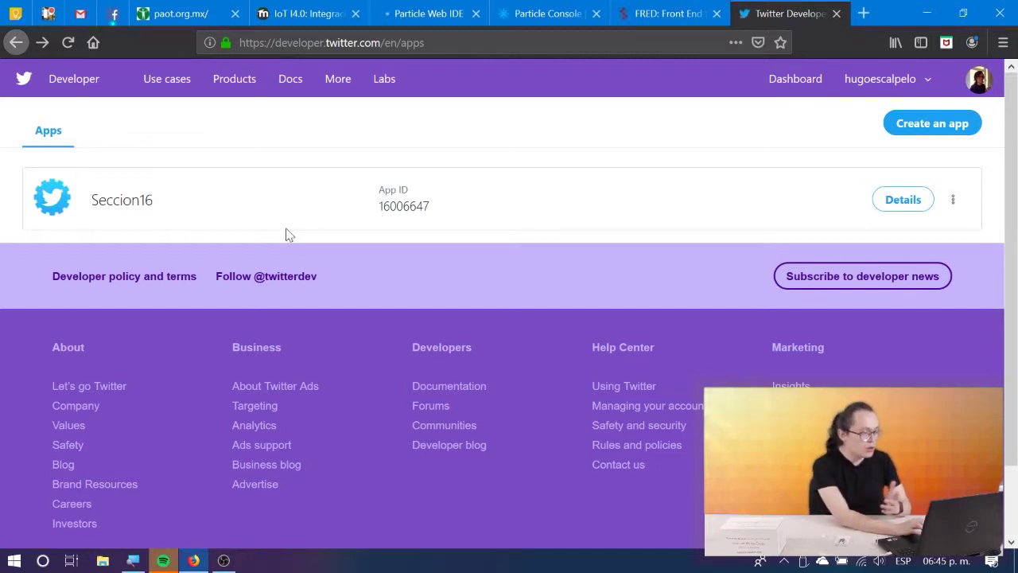
Open the Seccion16 app's details and view its Keys and tokens page.
left_click(904, 207)
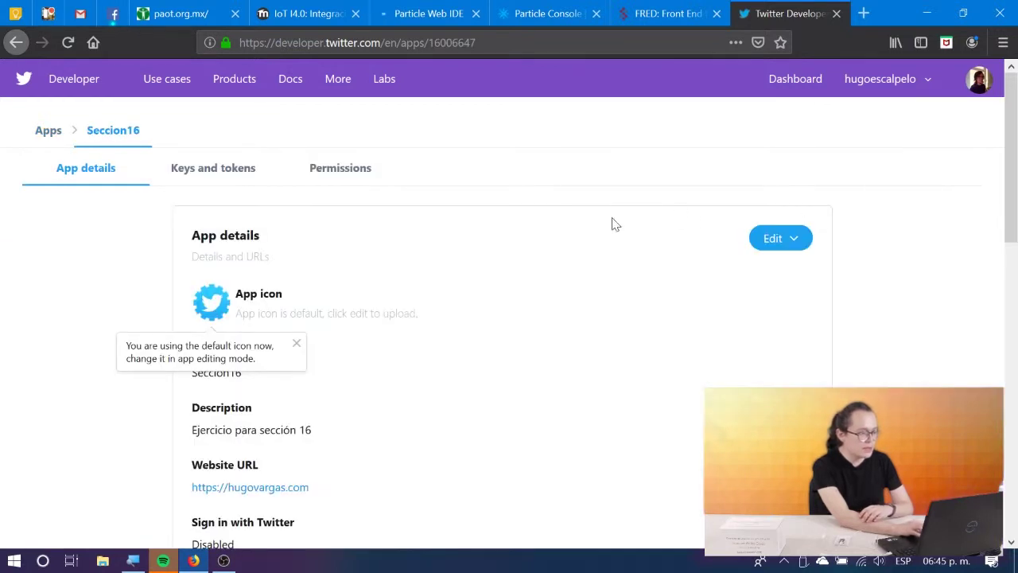
left_click(234, 176)
scroll(235, 175, "down", 2)
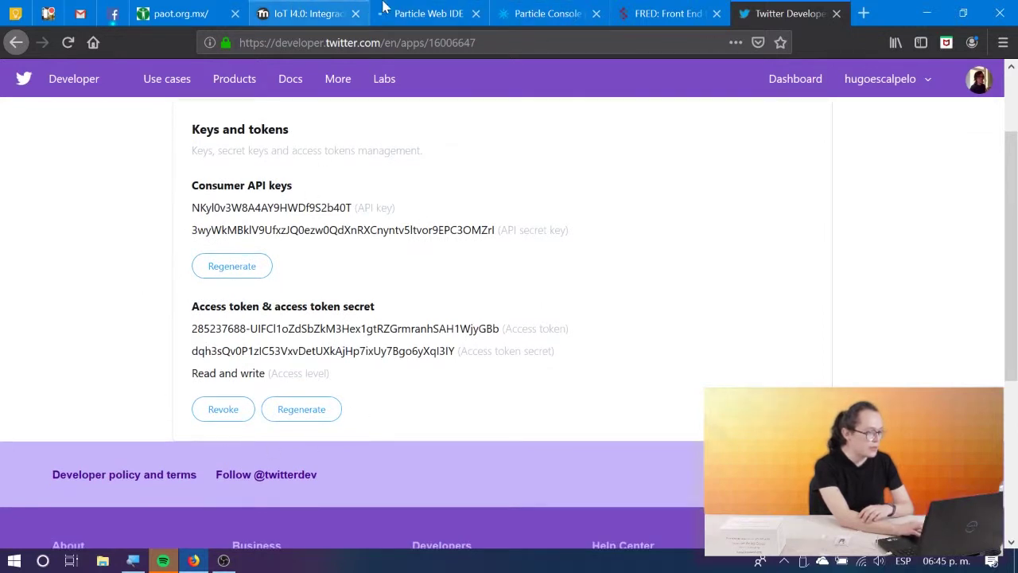
Enter the Twitter handle and paste the Seccion16 API key into Consumer Key.
left_click(692, 8)
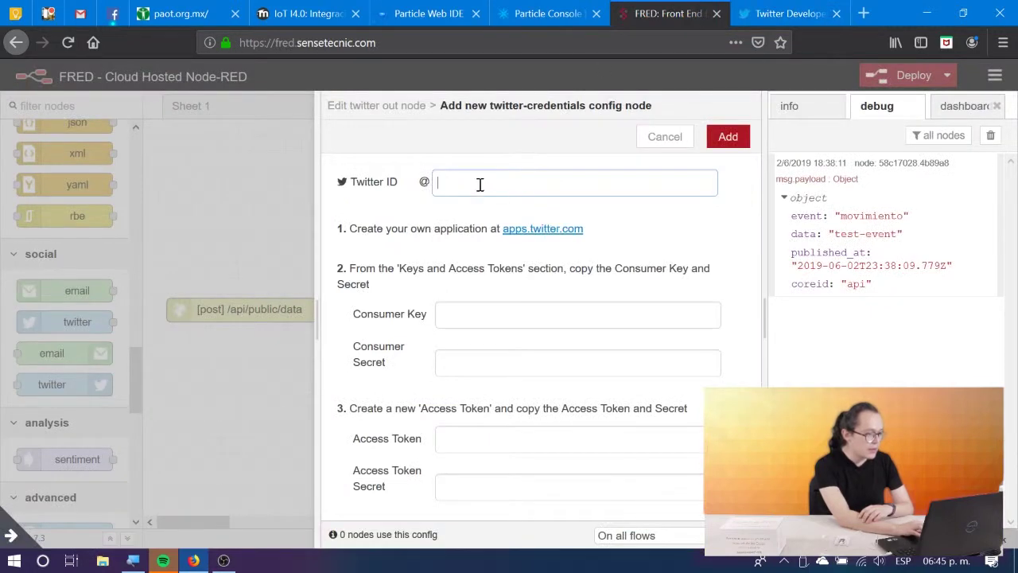
type("hugoescalpelo")
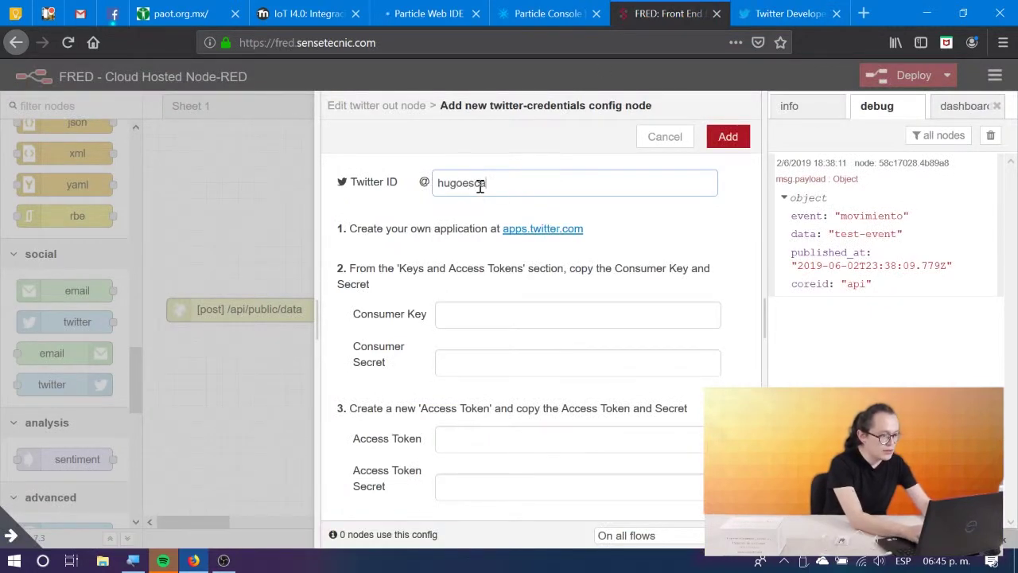
left_click(451, 317)
left_click(735, 11)
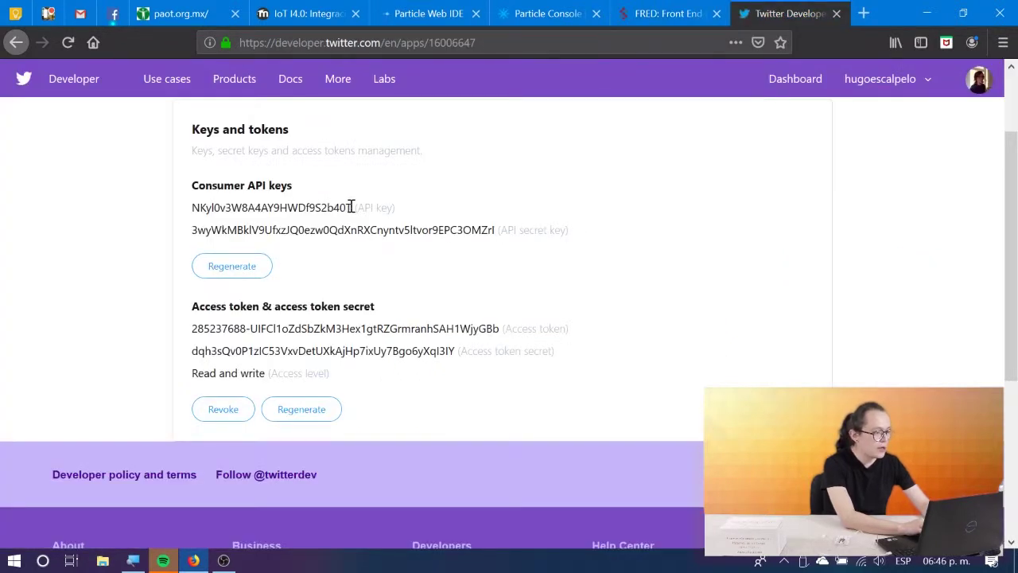
left_click_drag(352, 207, 193, 205)
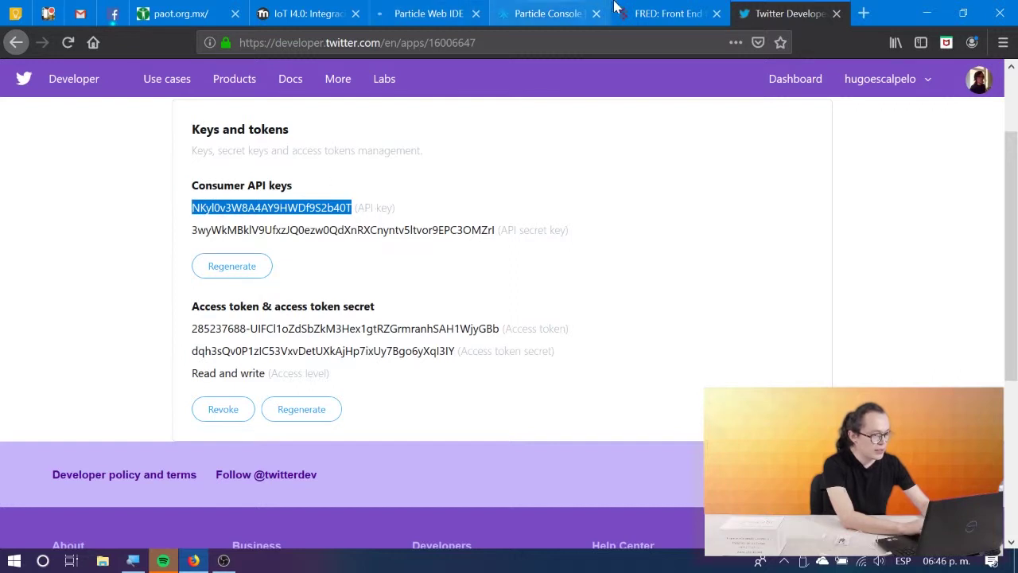
left_click(668, 14)
left_click(482, 316)
key("ctrl+v")
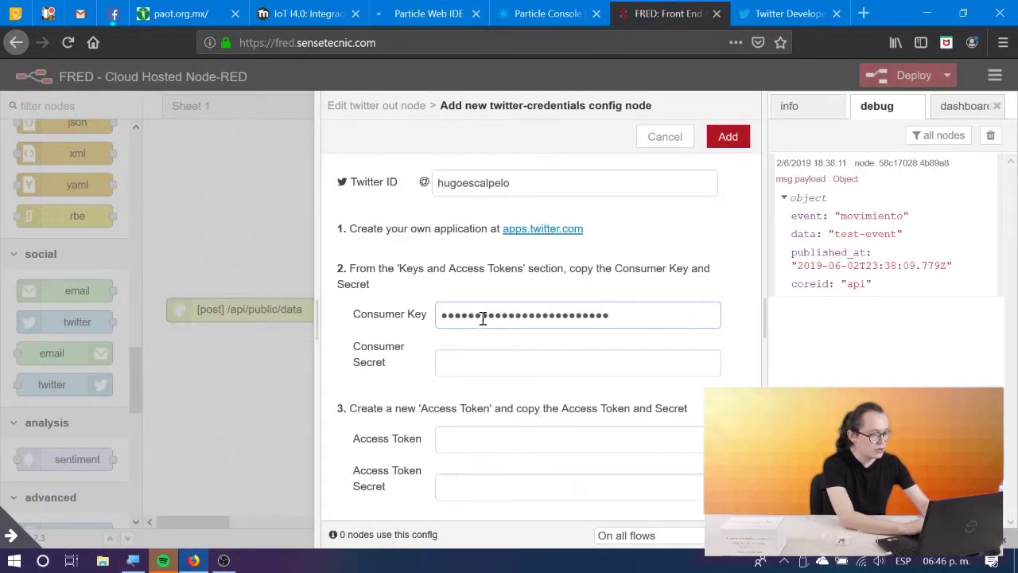
Paste the API secret key into the Consumer Secret field.
left_click(787, 13)
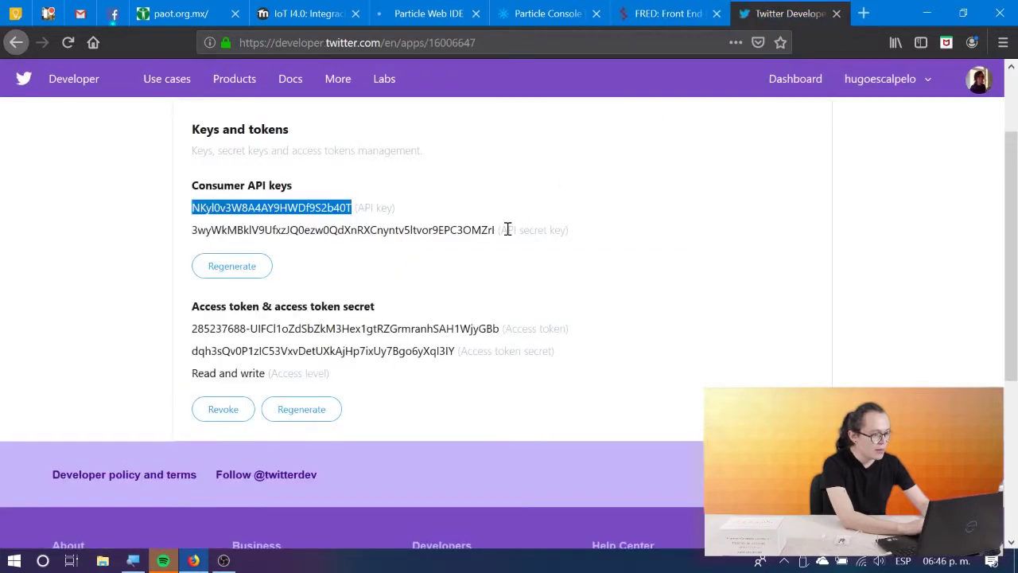
left_click_drag(498, 230, 188, 230)
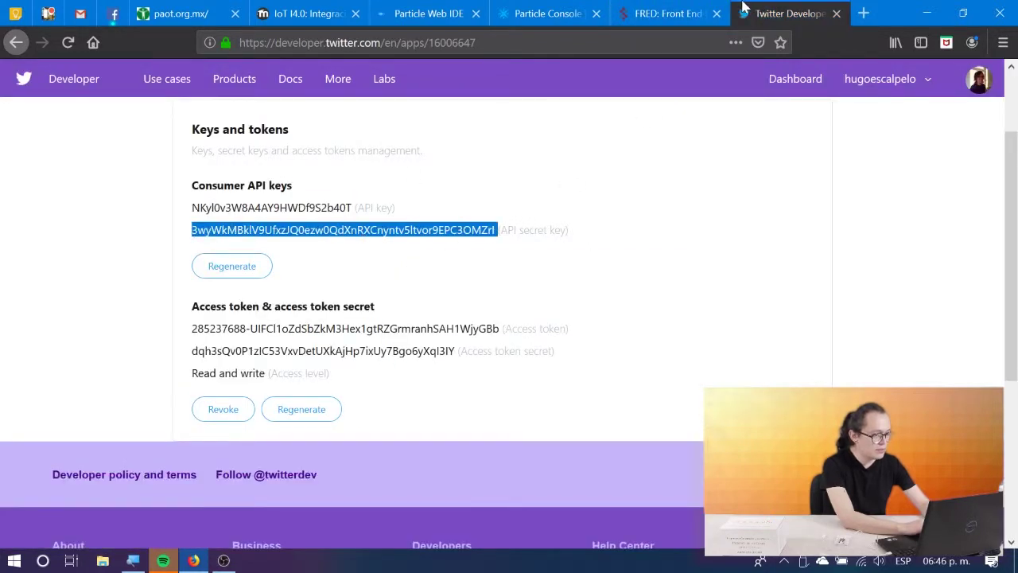
left_click(669, 13)
left_click(488, 362)
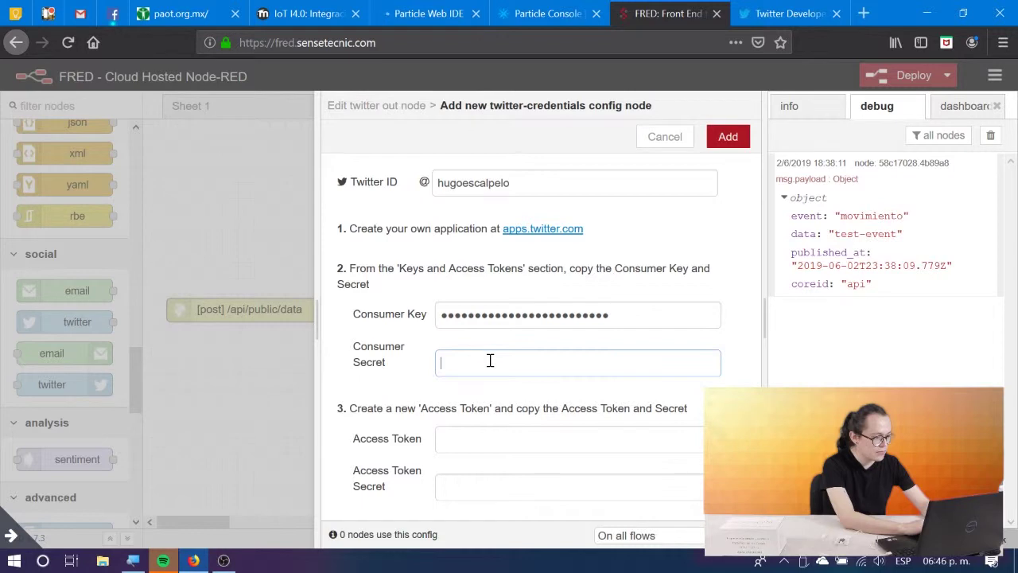
key("ctrl+v")
Paste the Seccion16 access token into the Access Token field.
left_click(776, 10)
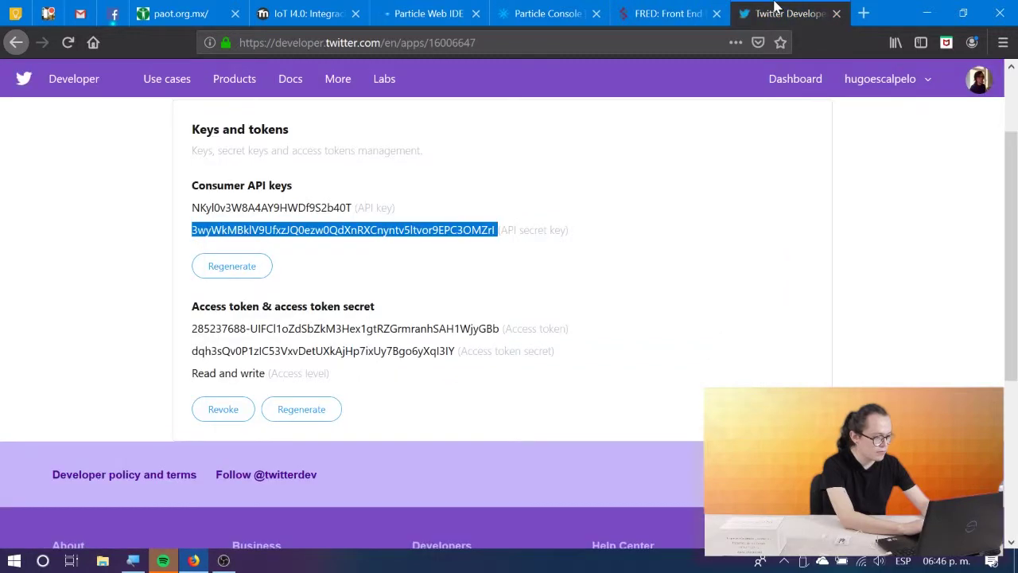
left_click(671, 9)
left_click(774, 9)
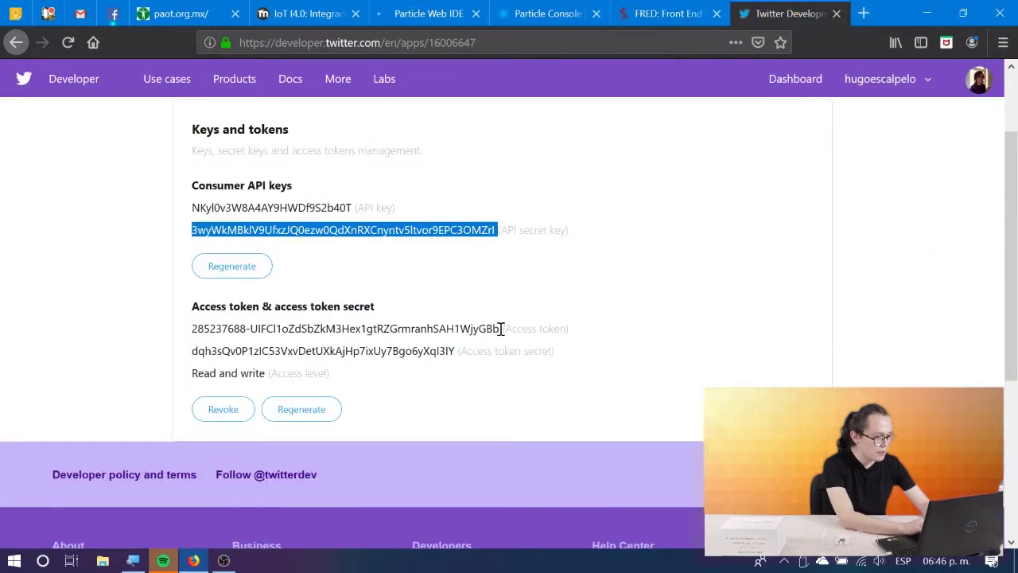
left_click_drag(500, 328, 193, 342)
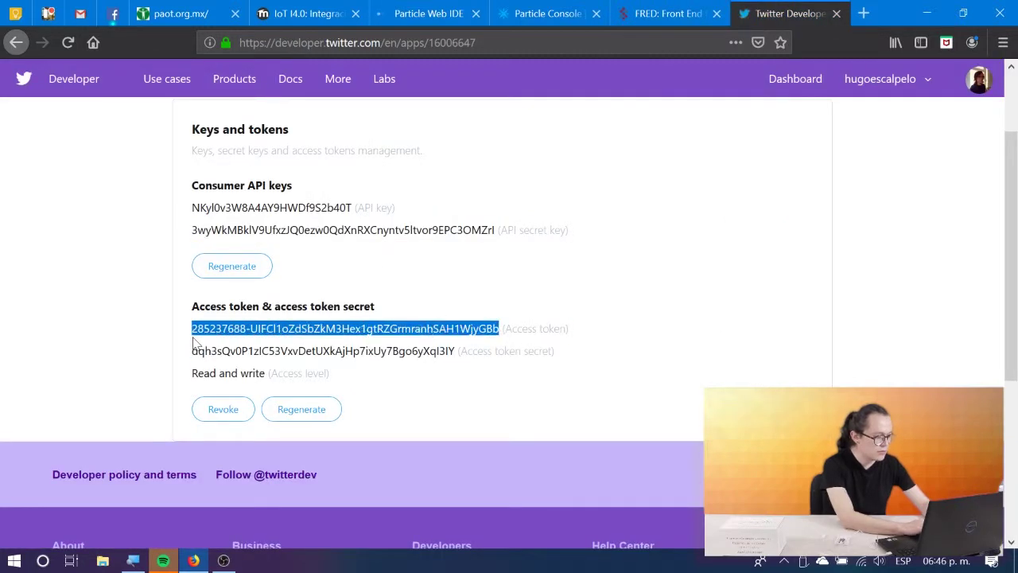
left_click(670, 10)
left_click(496, 438)
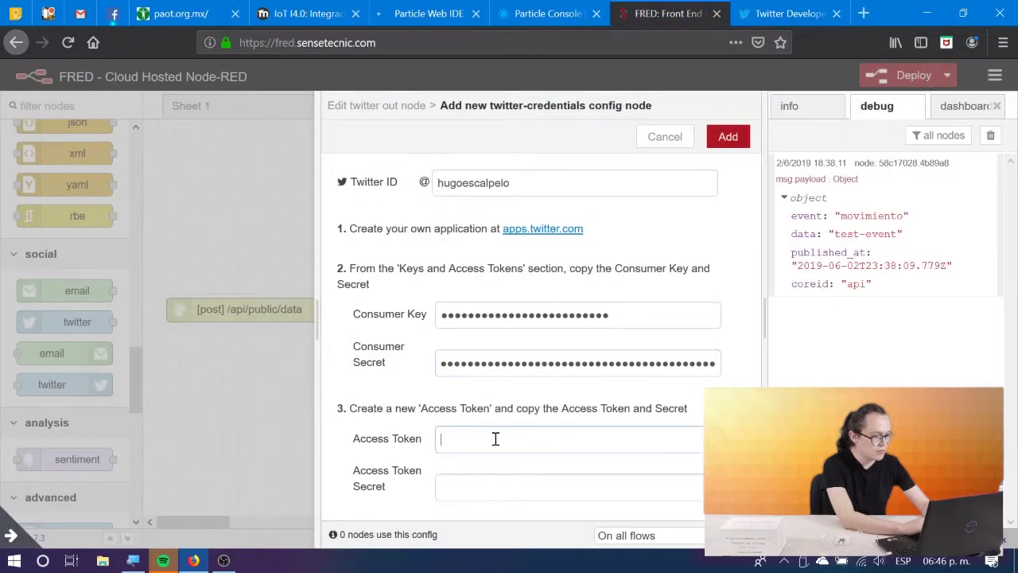
key("ctrl+v")
Paste the access token secret and add the new Twitter credentials.
left_click(747, 10)
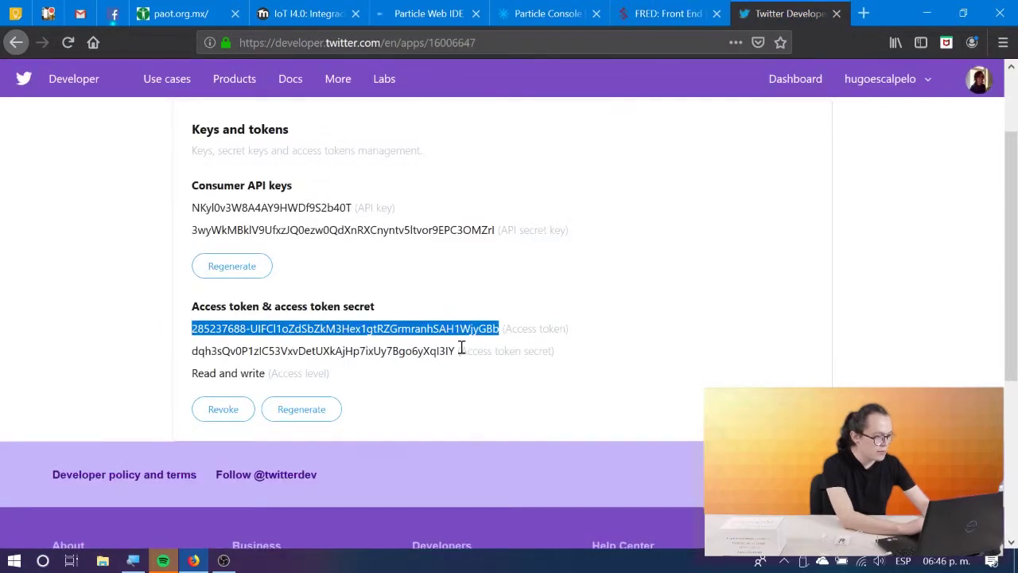
left_click_drag(452, 351, 191, 351)
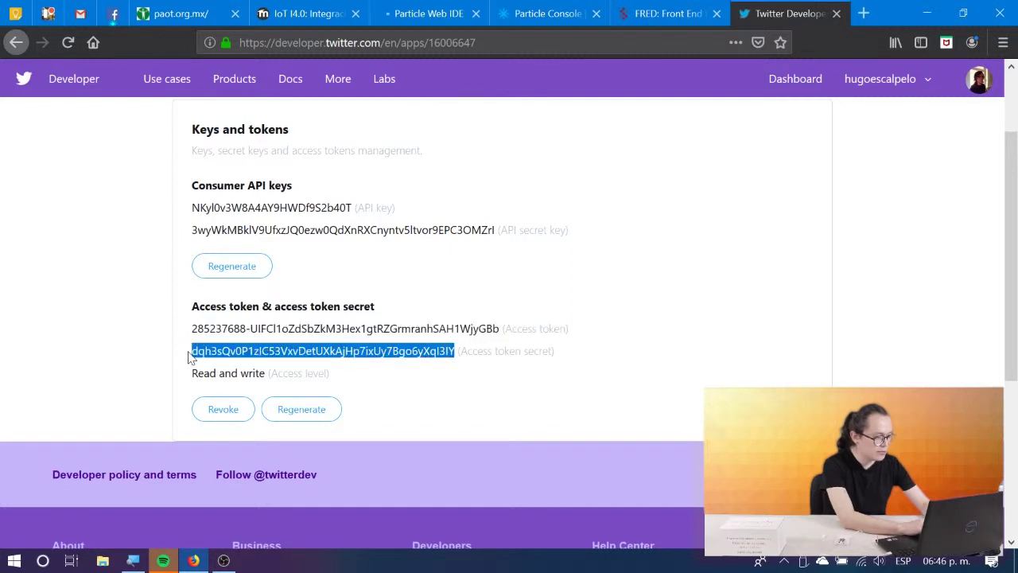
left_click(652, 10)
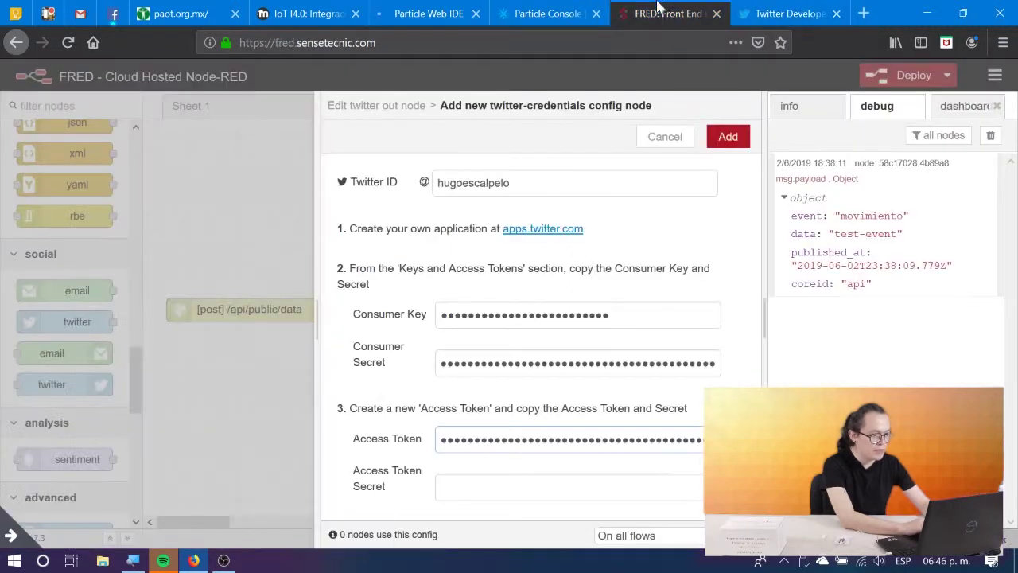
left_click(505, 487)
key("ctrl+v")
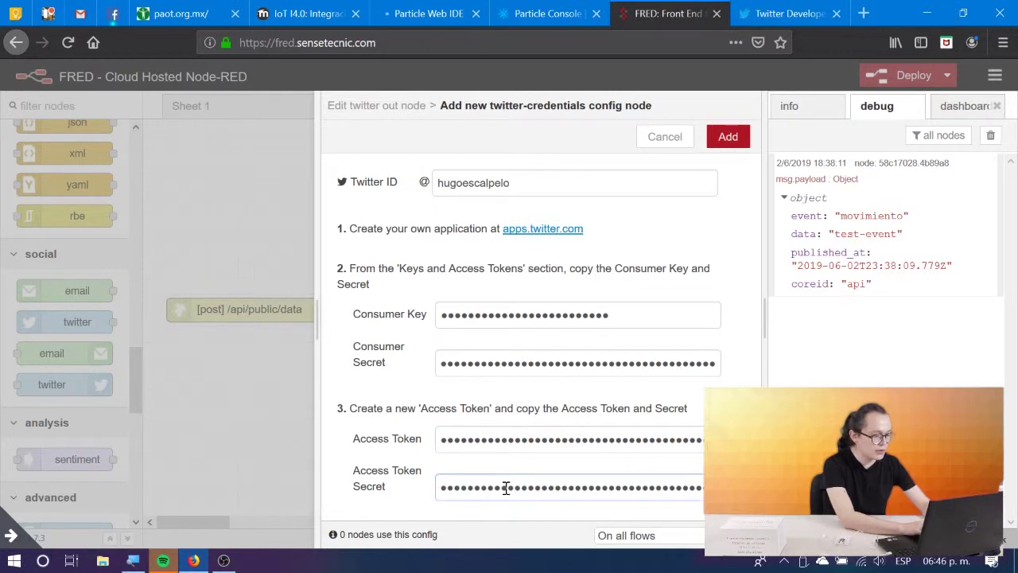
left_click(728, 138)
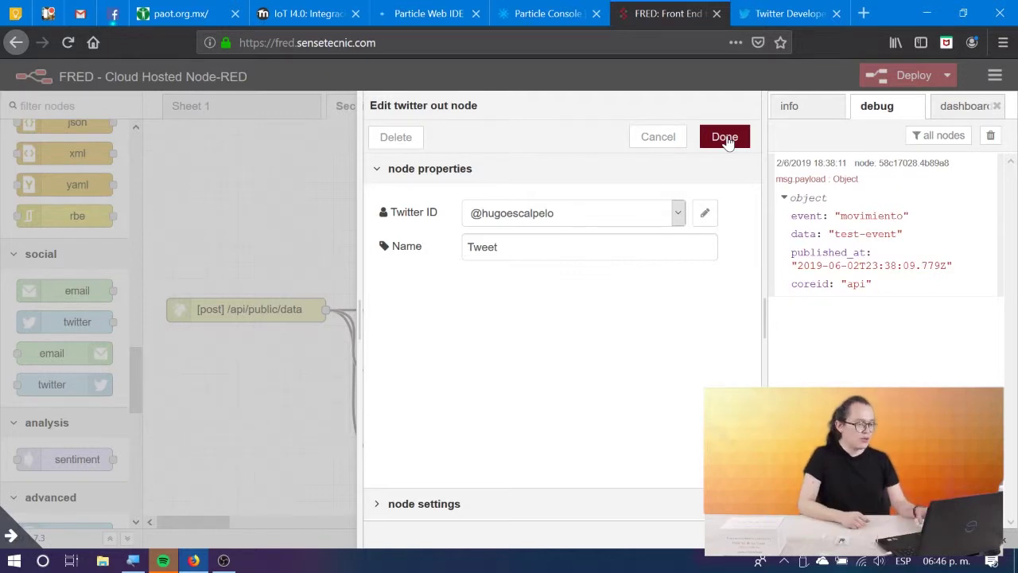
Finish the Tweet node edit and return to the Codigo IoT lesson page.
left_click(724, 138)
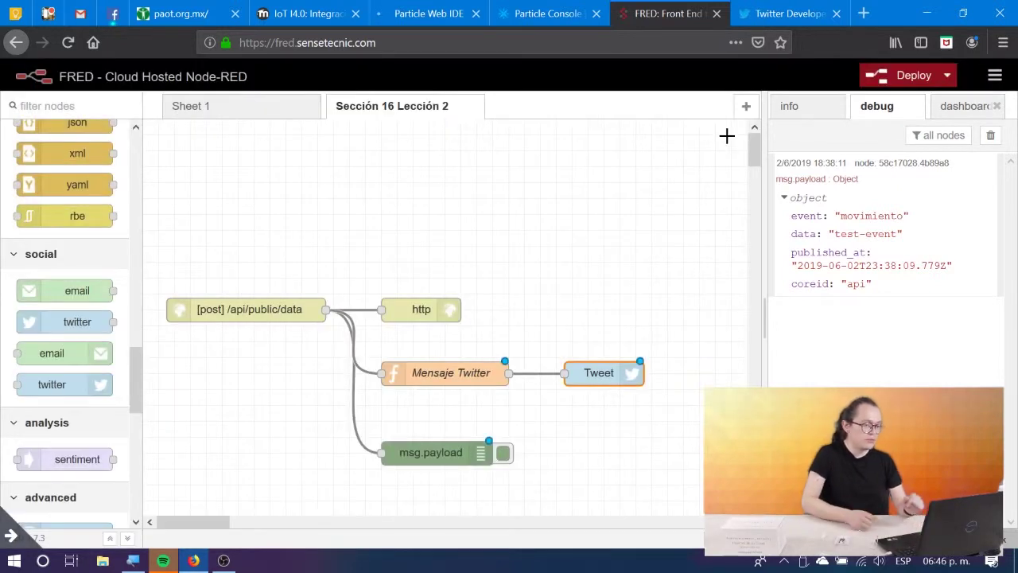
left_click(571, 10)
left_click(330, 8)
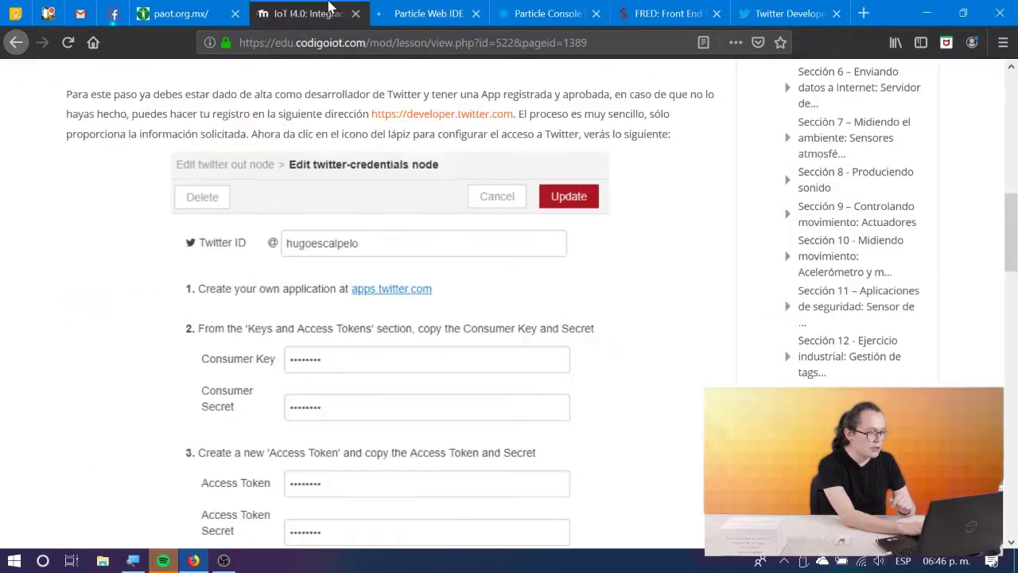
scroll(443, 222, "down", 15)
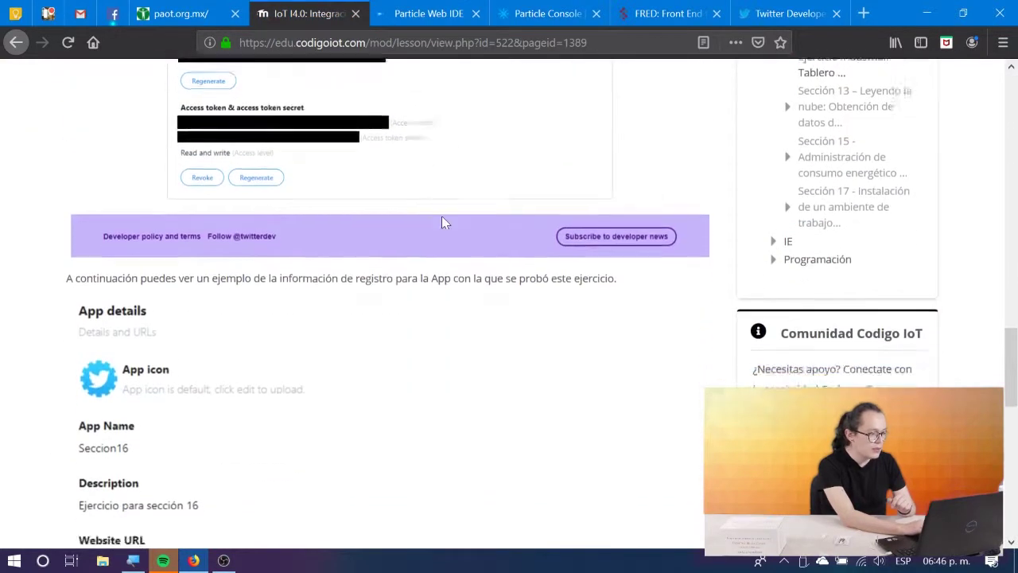
scroll(443, 223, "down", 2)
scroll(443, 223, "down", 5)
scroll(443, 223, "up", 4)
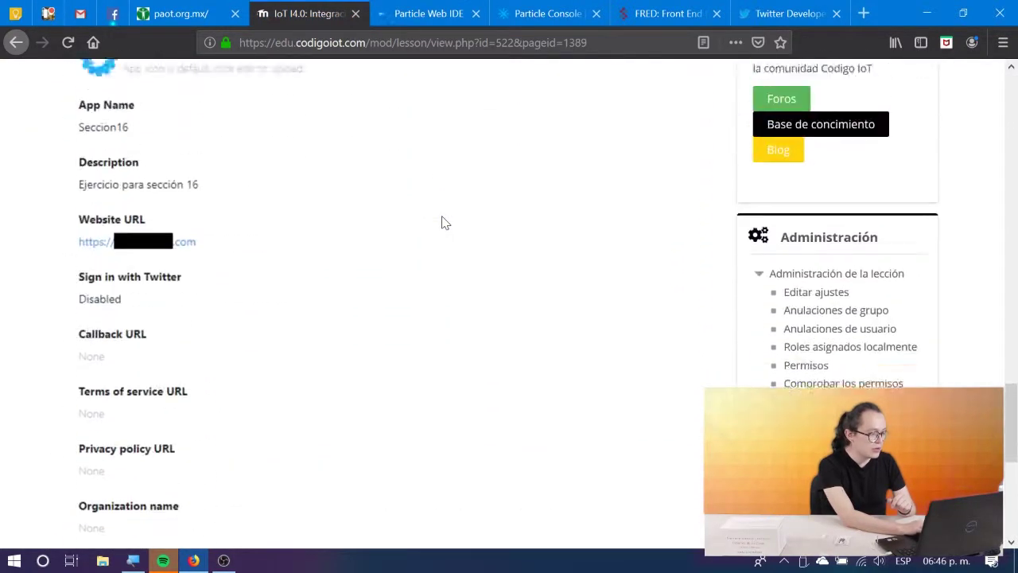
scroll(443, 223, "down", 5)
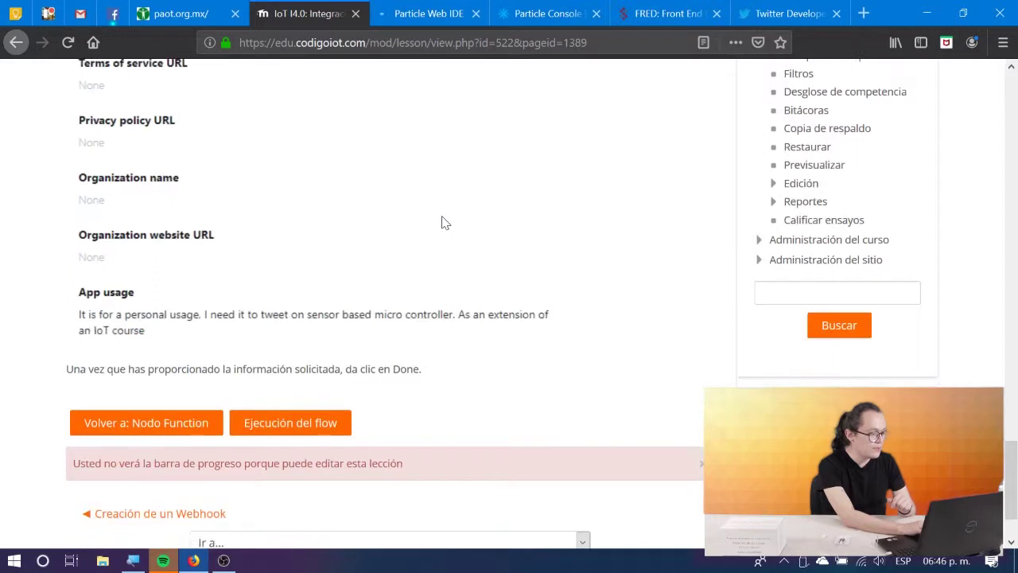
Read the 'Ejecución del flow con Twitter' lesson, then return to the FRED editor.
left_click(295, 427)
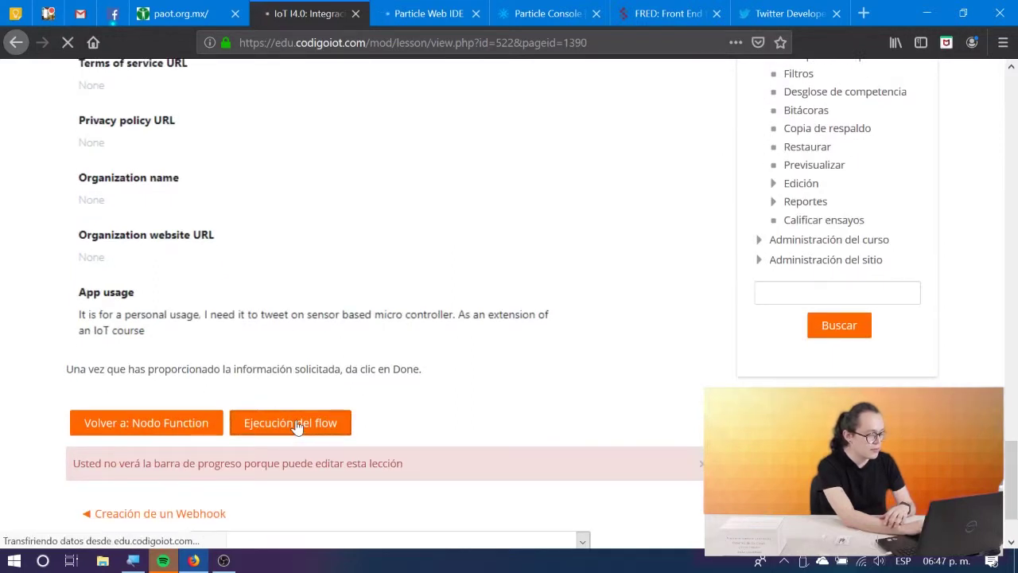
scroll(295, 427, "down", 5)
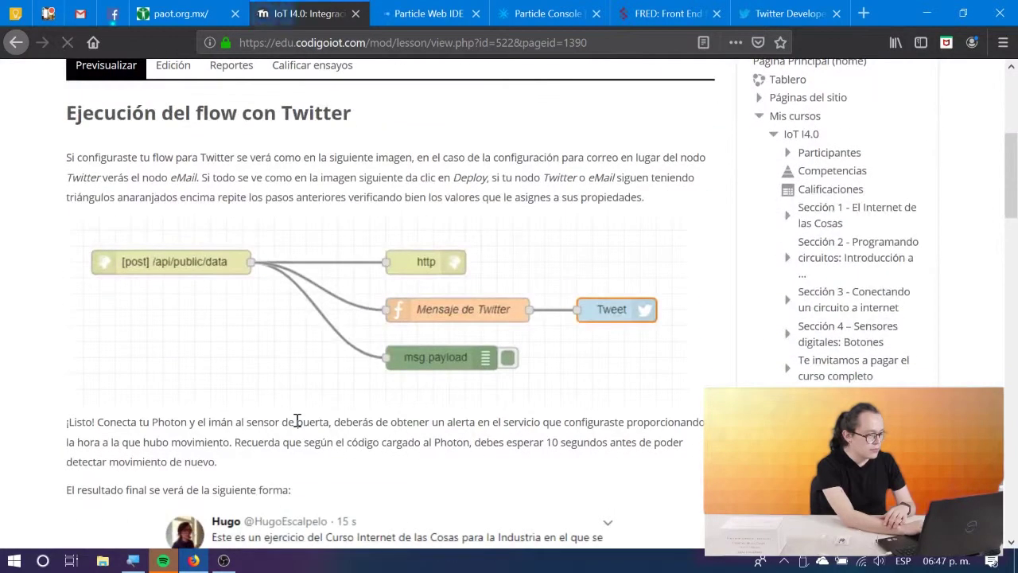
scroll(297, 423, "down", 2)
scroll(297, 422, "down", 5)
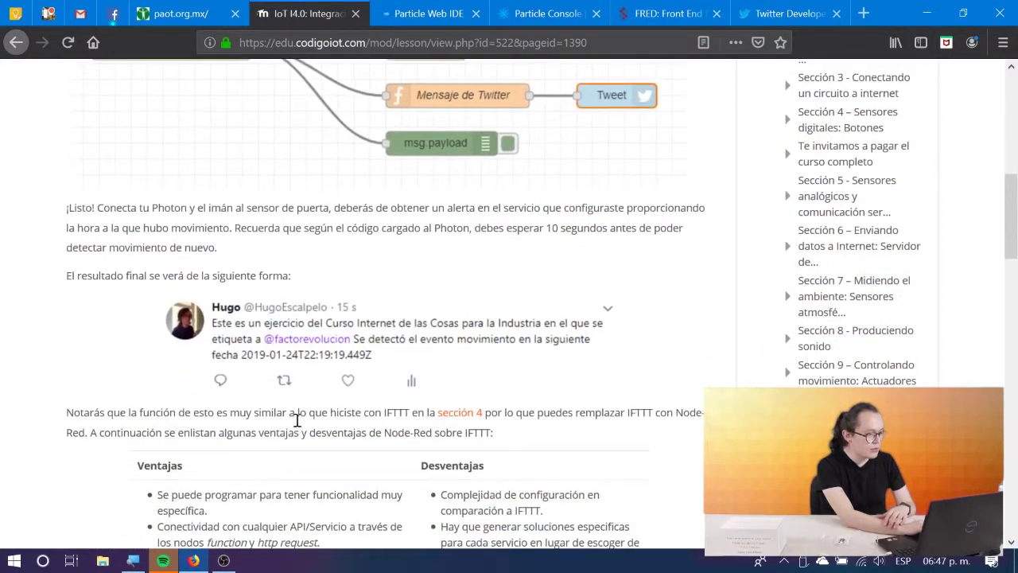
scroll(297, 421, "up", 2)
scroll(296, 421, "up", 4)
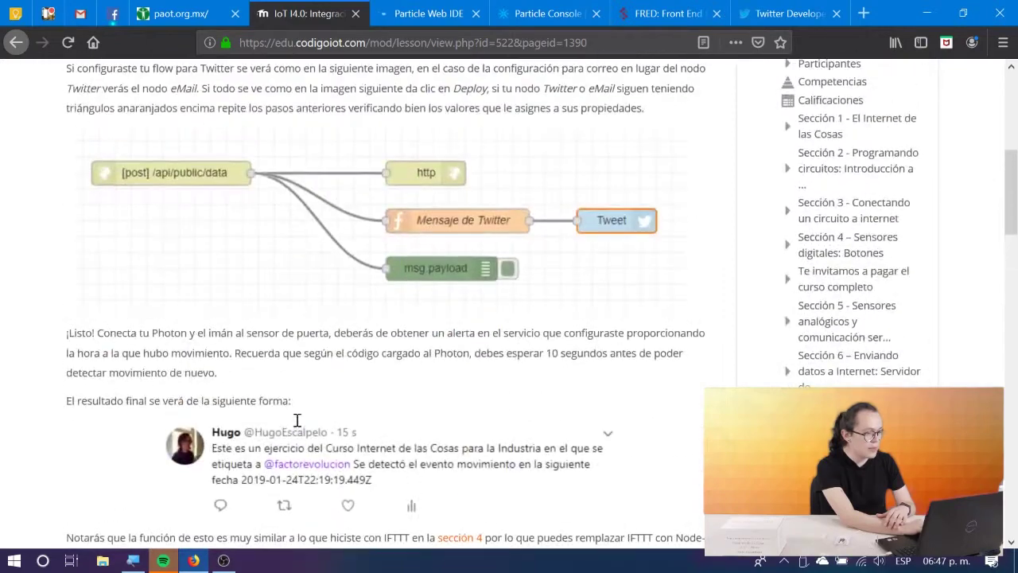
left_click(665, 14)
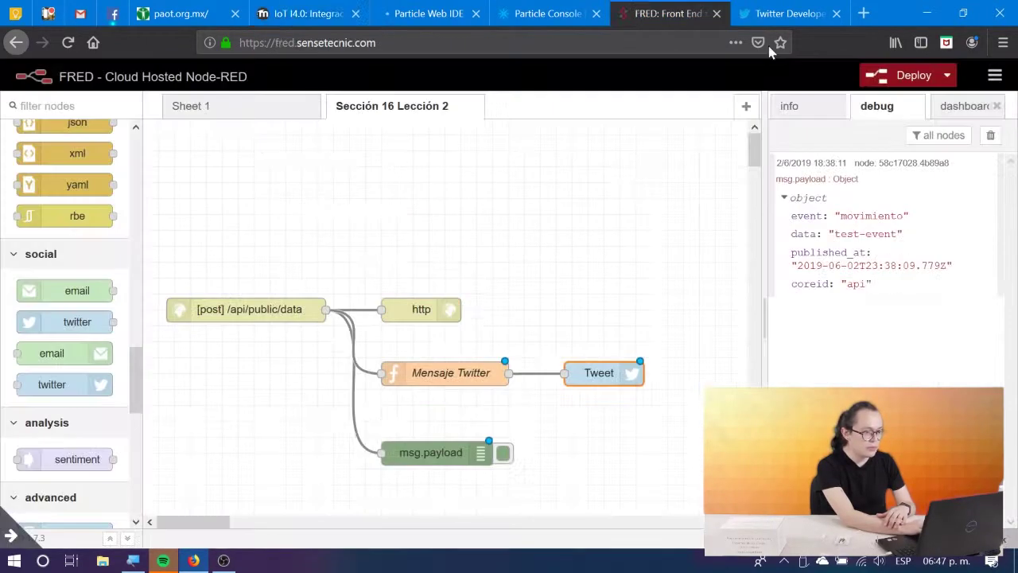
Deploy the flow with the Mensaje Twitter function and Tweet node, then open a new browser tab.
left_click(907, 76)
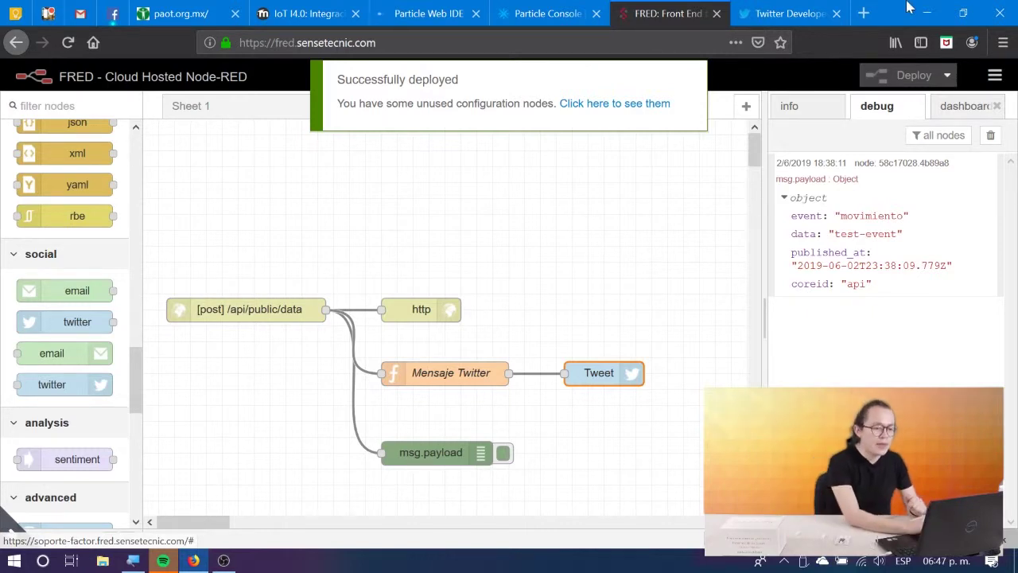
left_click(863, 13)
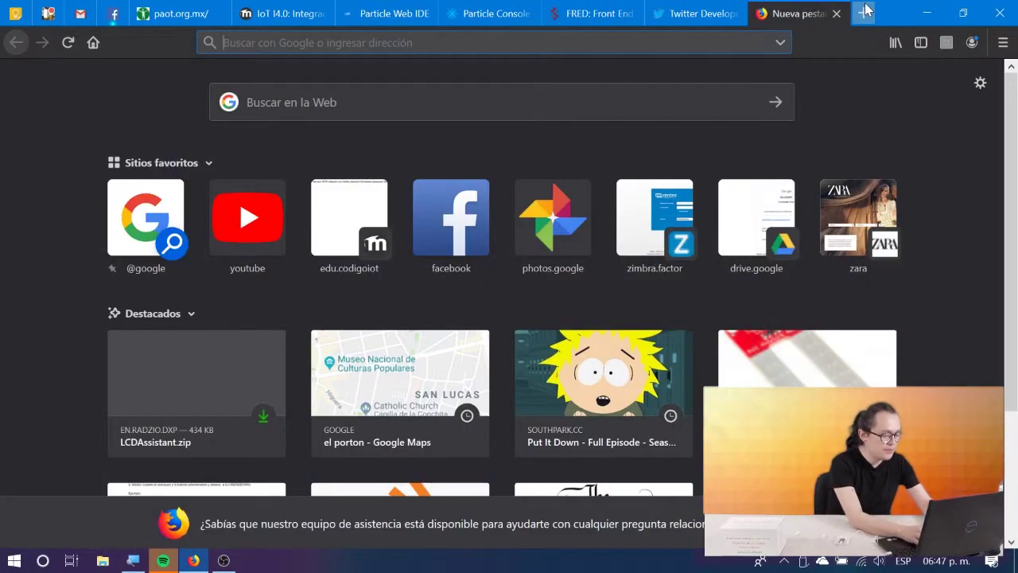
Load the user's Twitter profile and reload it to show the new movimiento tweet (1.879 tweets).
type("twitter")
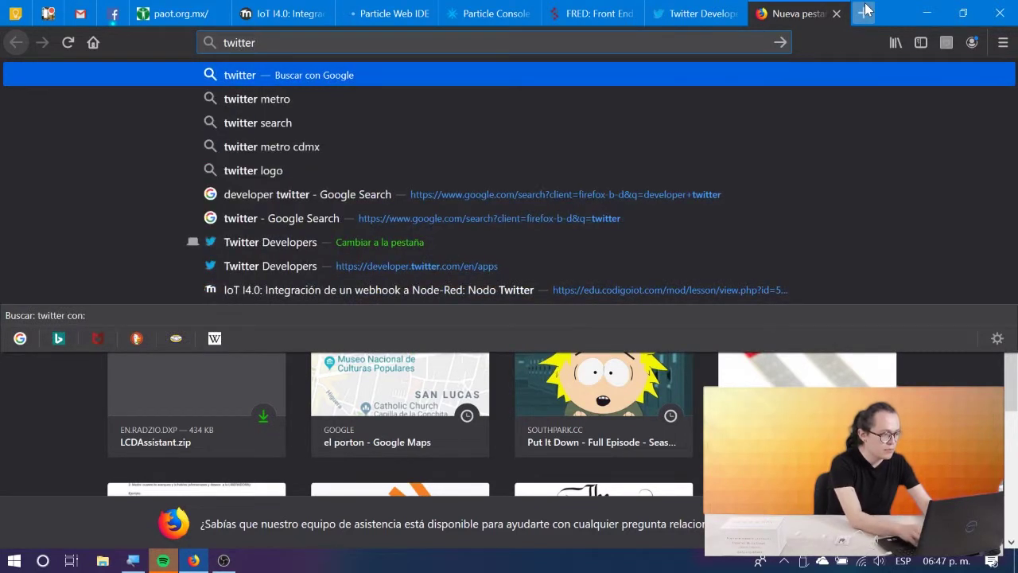
type(".com/")
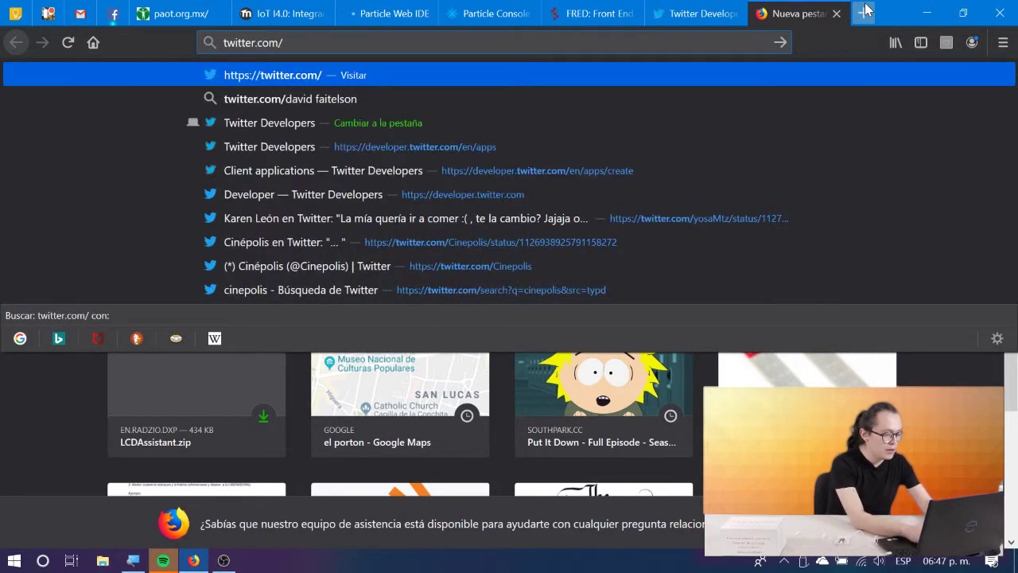
type("hugoescalpel")
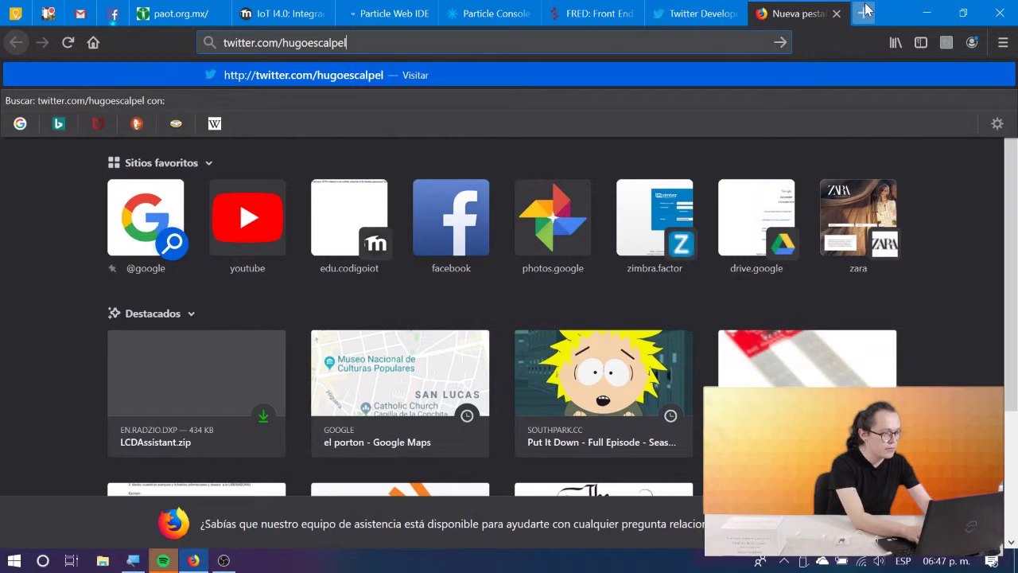
type("o")
key("Return")
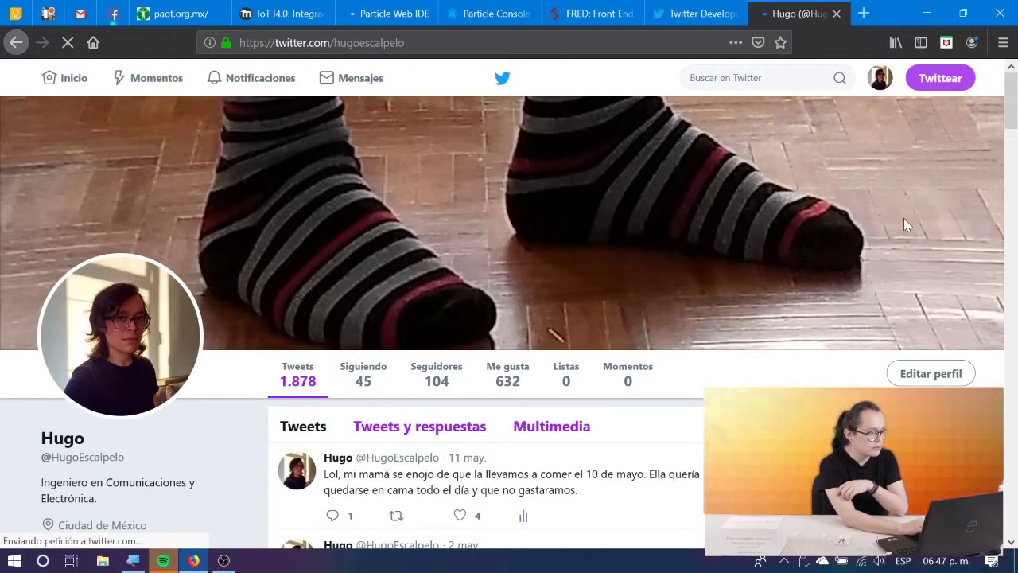
scroll(639, 231, "down", 1)
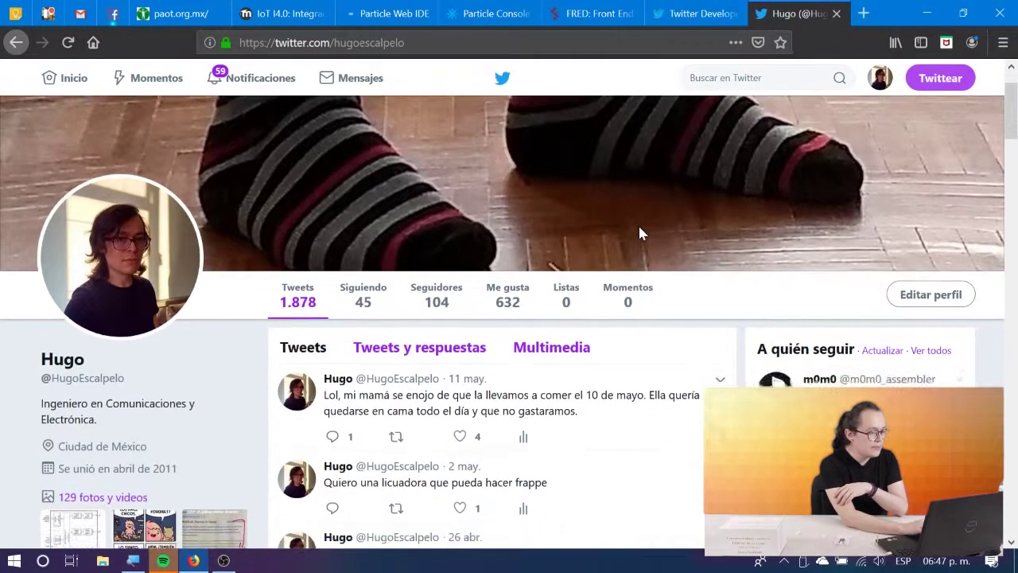
scroll(640, 231, "down", 5)
scroll(641, 233, "up", 3)
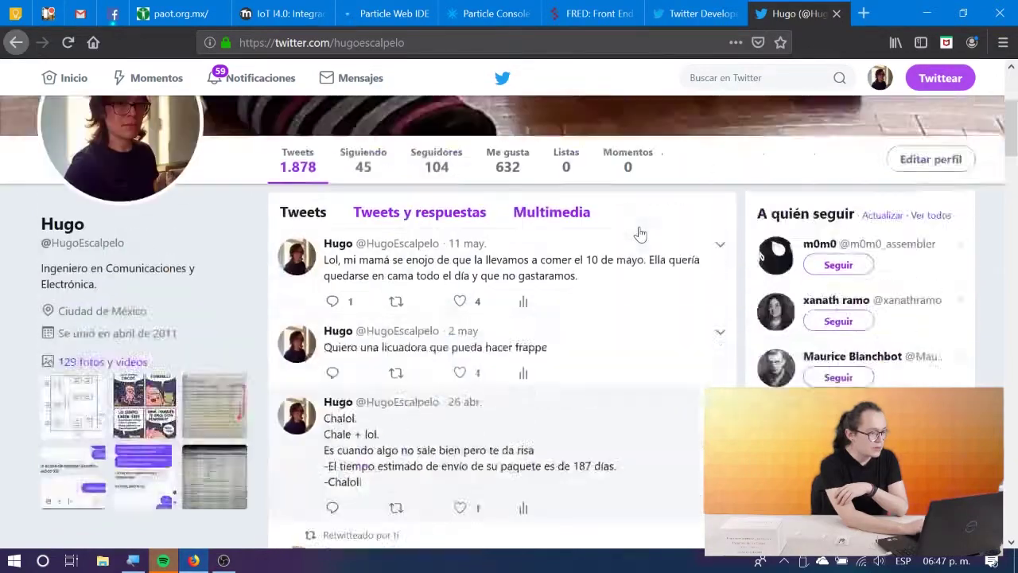
scroll(642, 233, "up", 3)
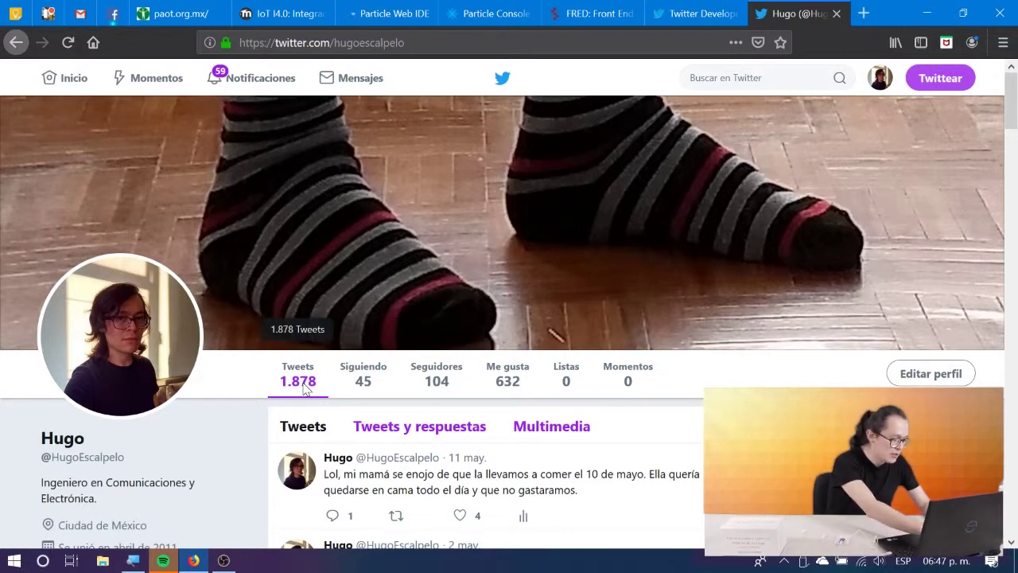
left_click(305, 388)
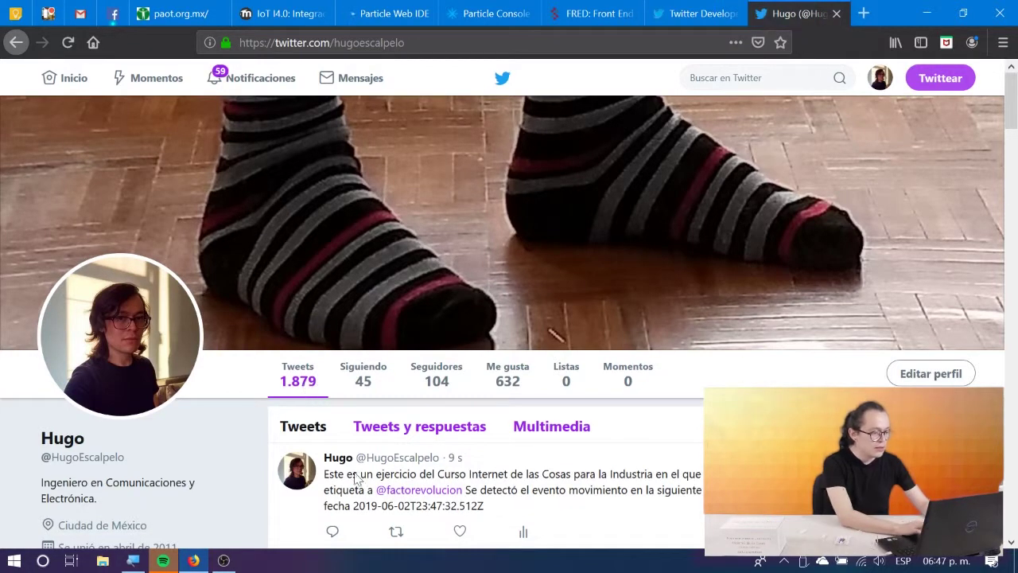
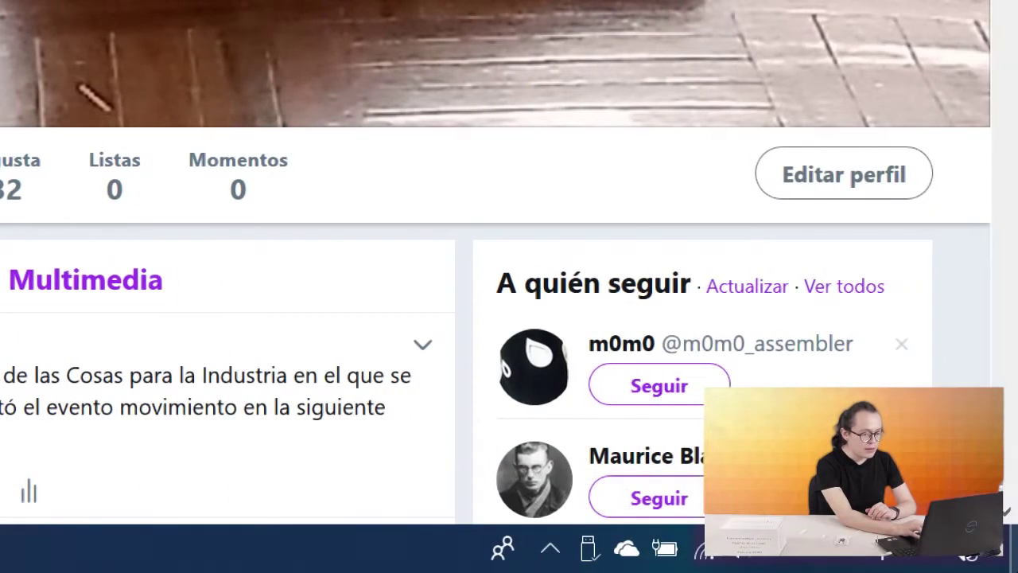
Check today's calendar events, then switch back to the IoT I4.0 course lesson.
left_click(853, 559)
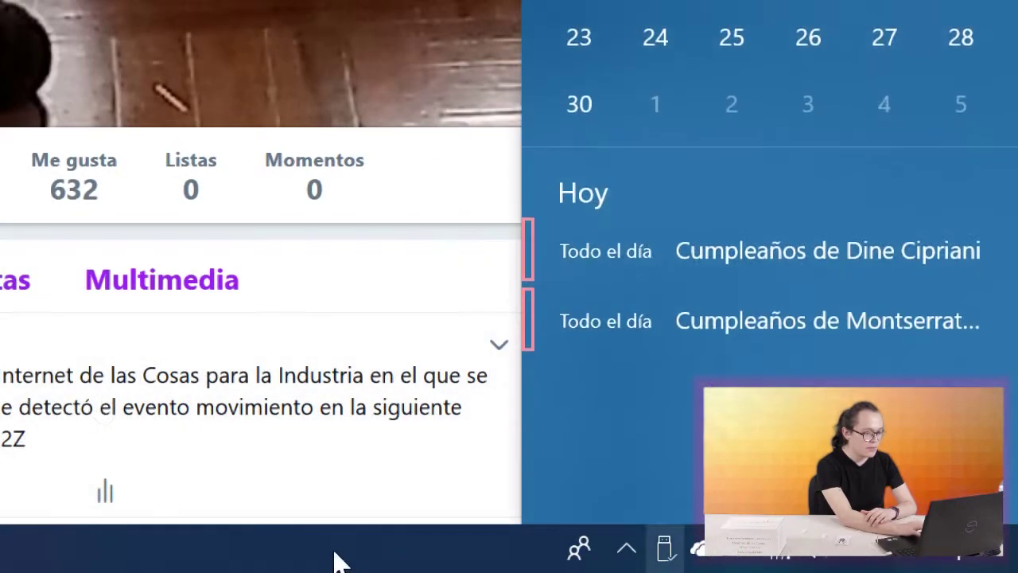
left_click(255, 557)
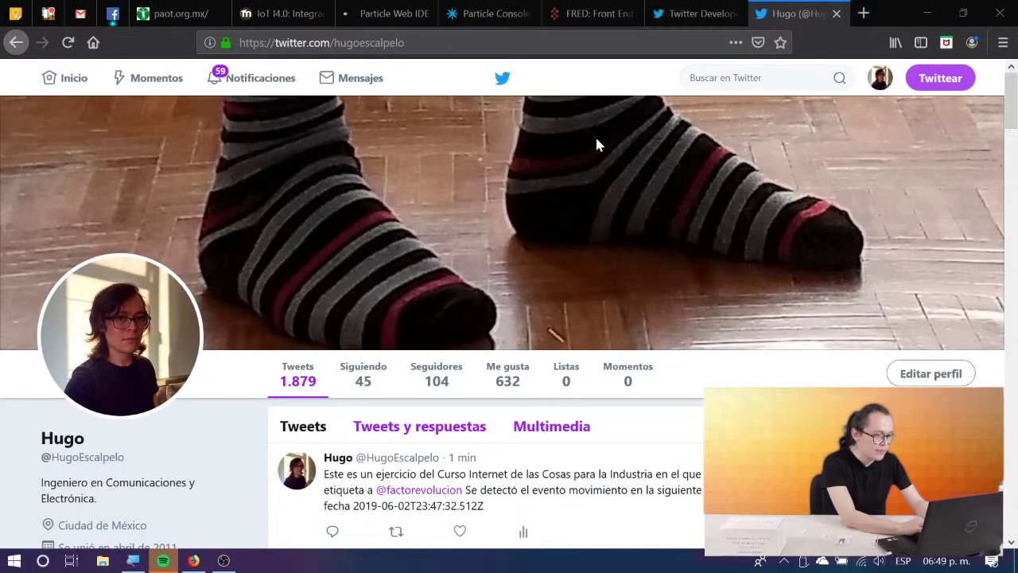
left_click(273, 6)
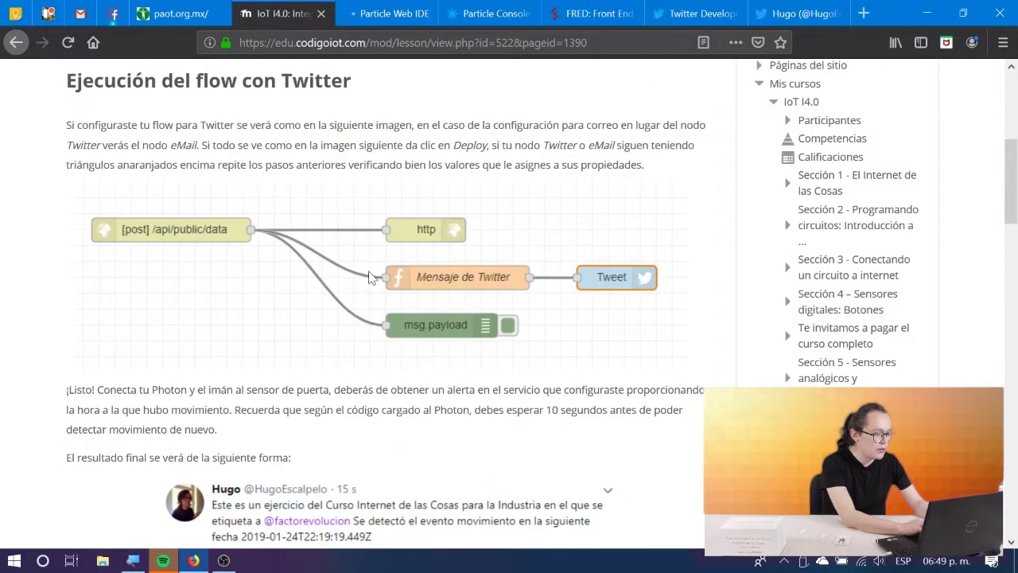
scroll(368, 277, "down", 4)
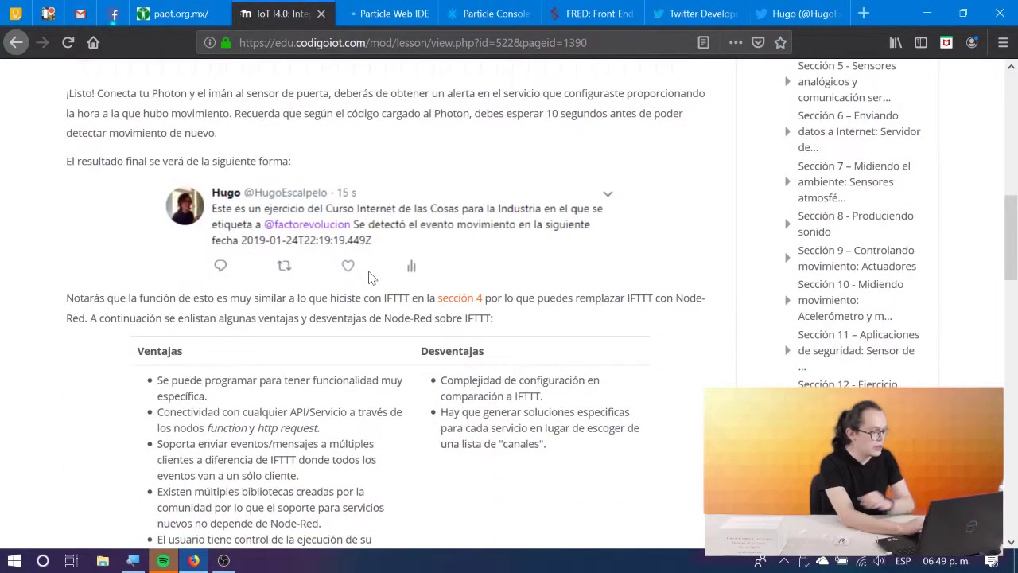
scroll(368, 277, "down", 4)
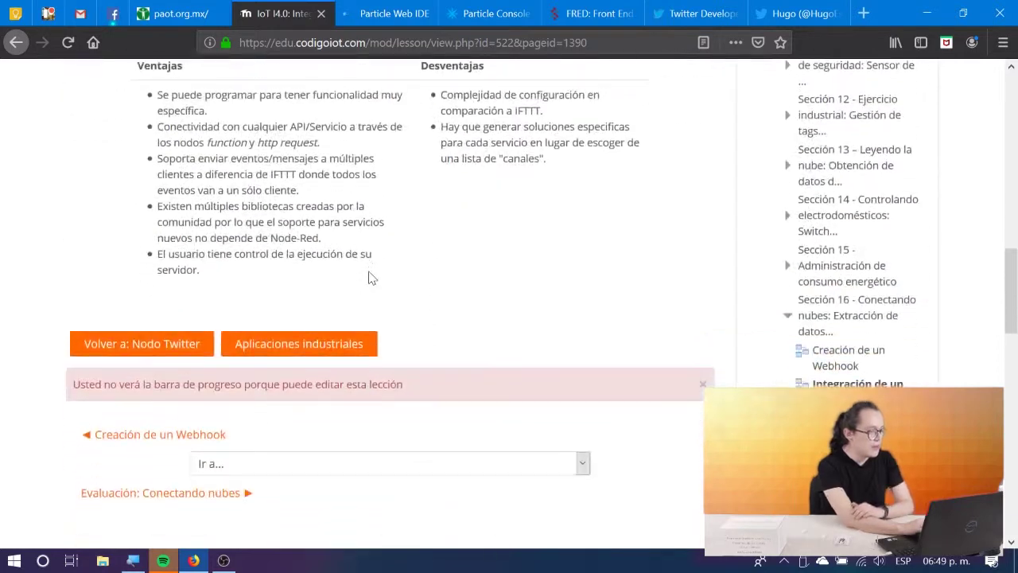
Look through 'Aplicaciones industriales', then return to 'Ejecución del flow con Twitter'.
left_click(284, 350)
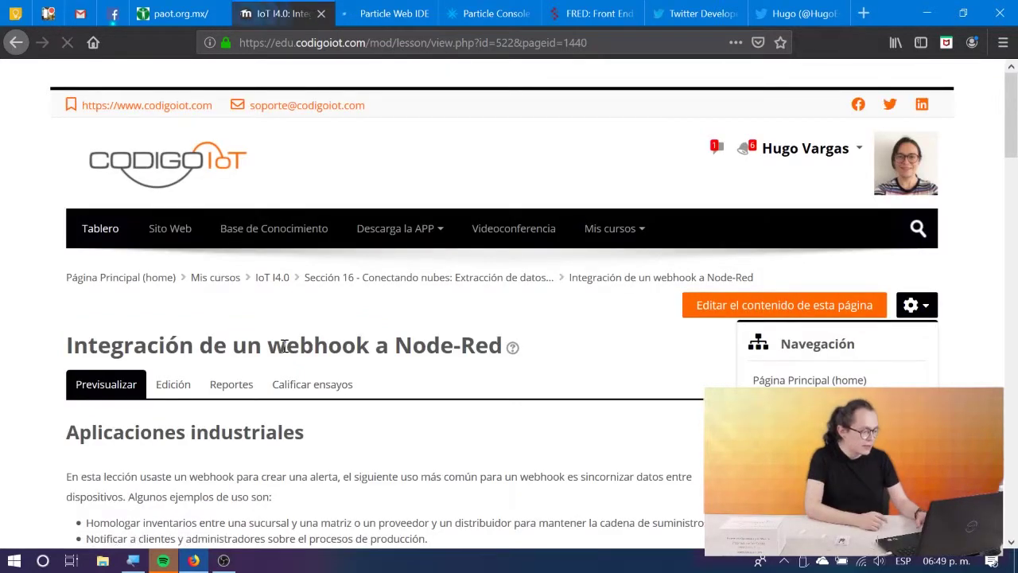
scroll(284, 346, "down", 5)
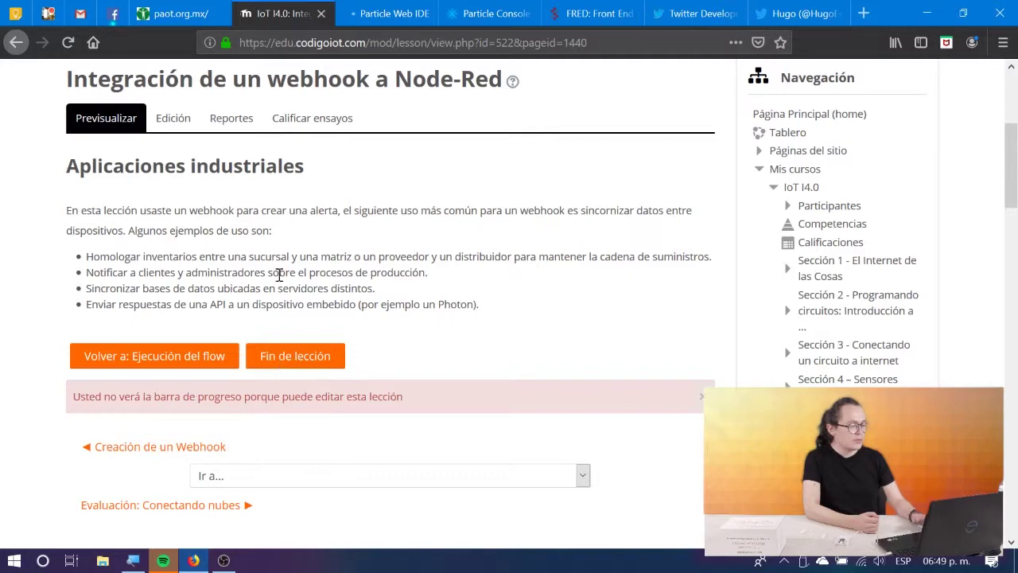
scroll(278, 390, "down", 5)
scroll(278, 397, "up", 7)
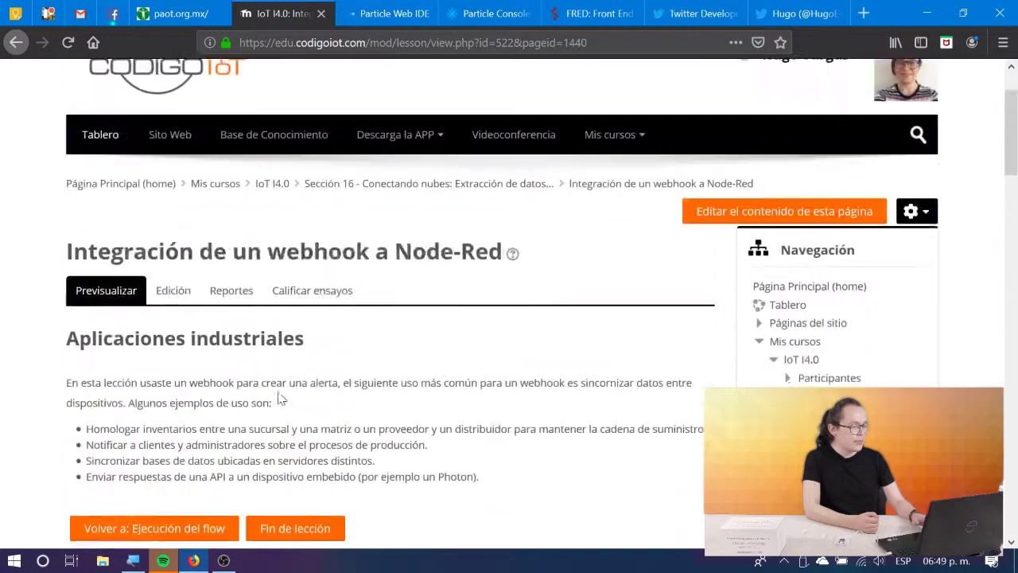
scroll(280, 397, "down", 4)
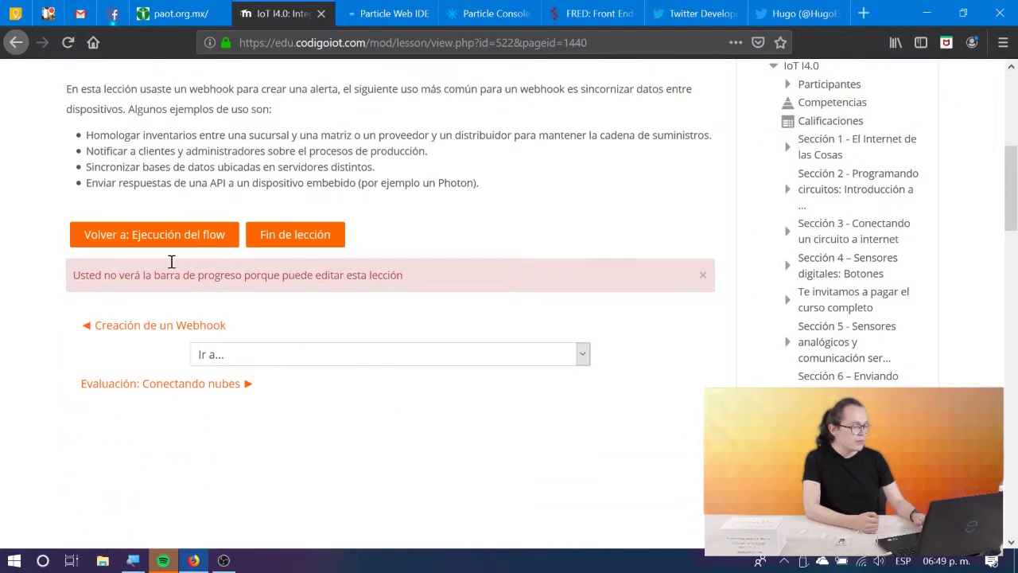
left_click(170, 249)
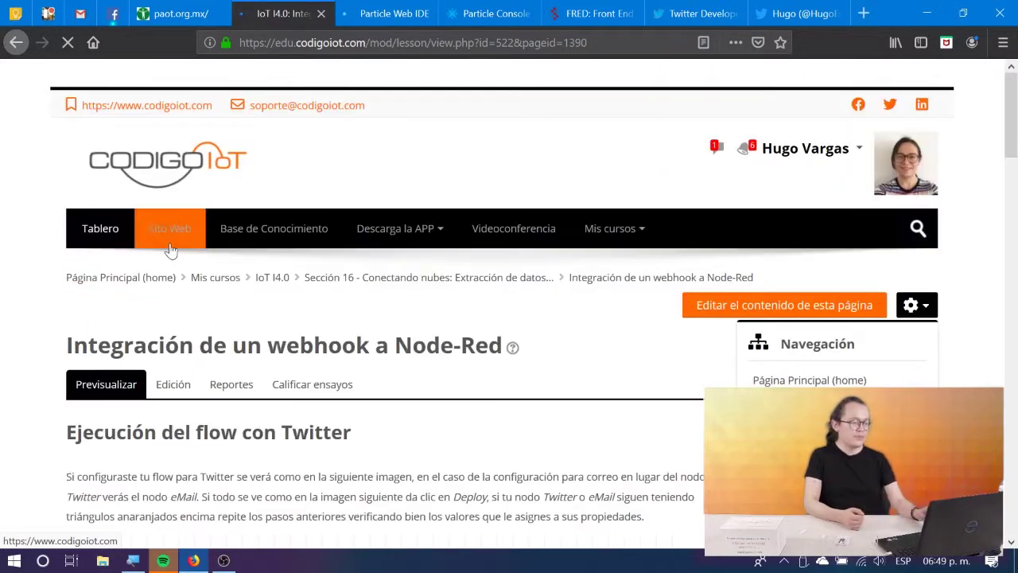
Step back through the Nodo Twitter, Nodo Function and Nodo Debug lesson pages.
scroll(189, 388, "down", 10)
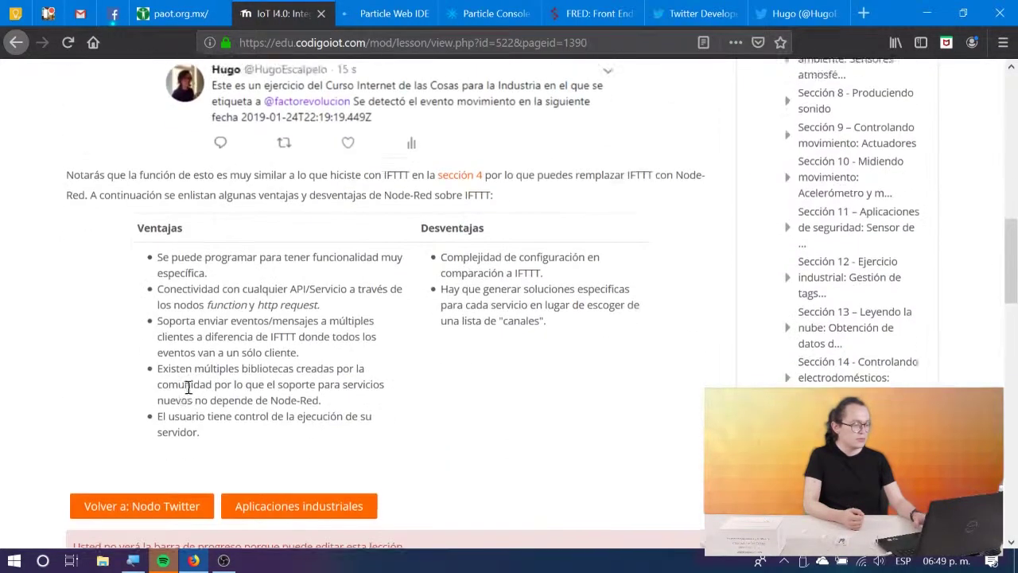
scroll(188, 388, "down", 2)
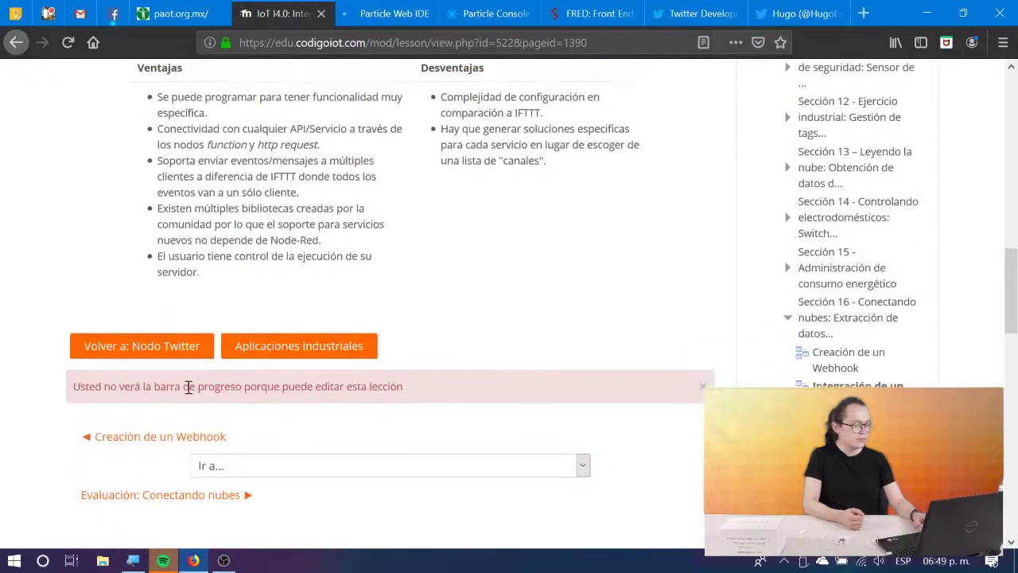
left_click(207, 346)
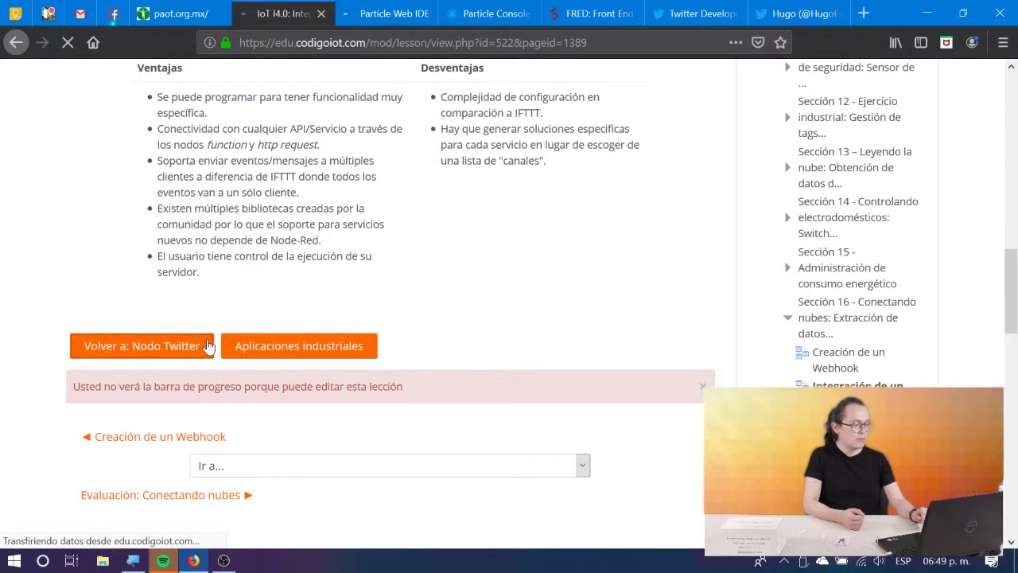
scroll(208, 342, "down", 10)
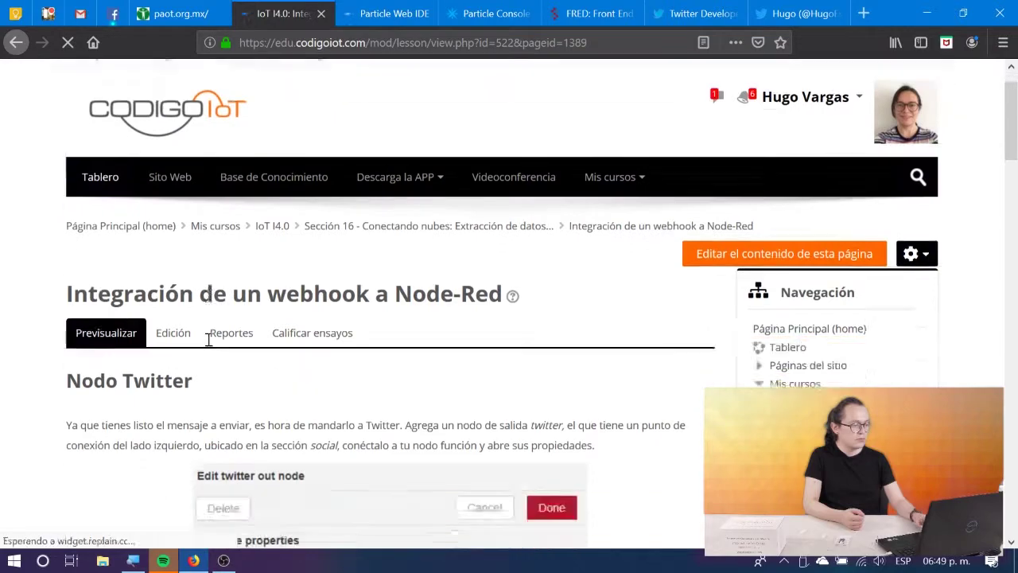
scroll(209, 346, "down", 15)
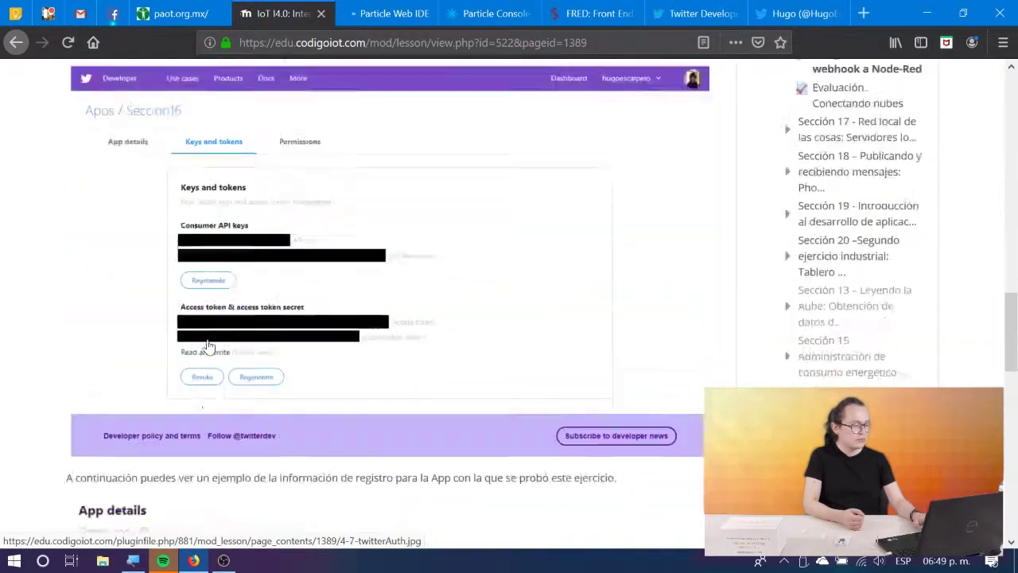
scroll(209, 347, "down", 1)
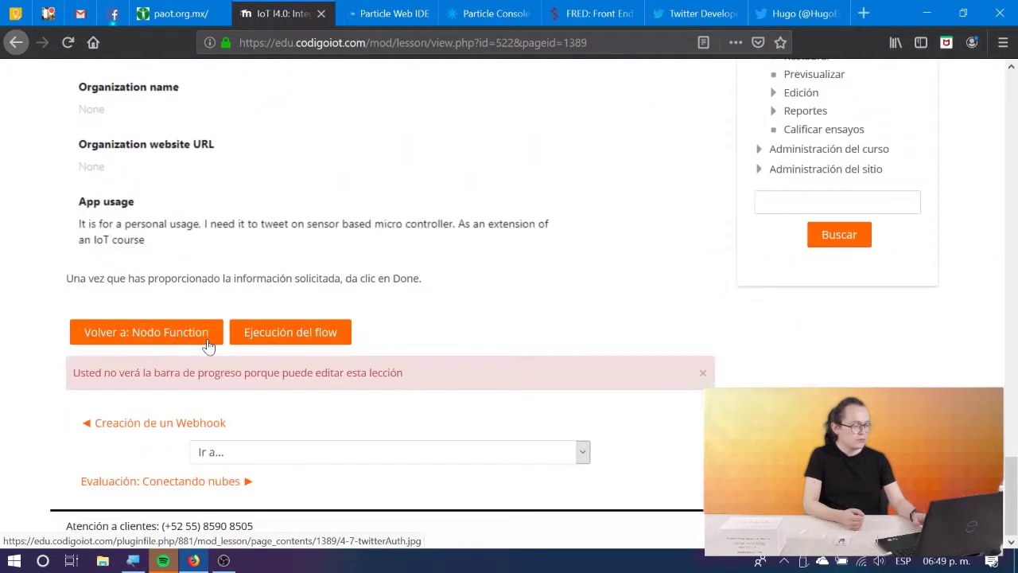
left_click(175, 336)
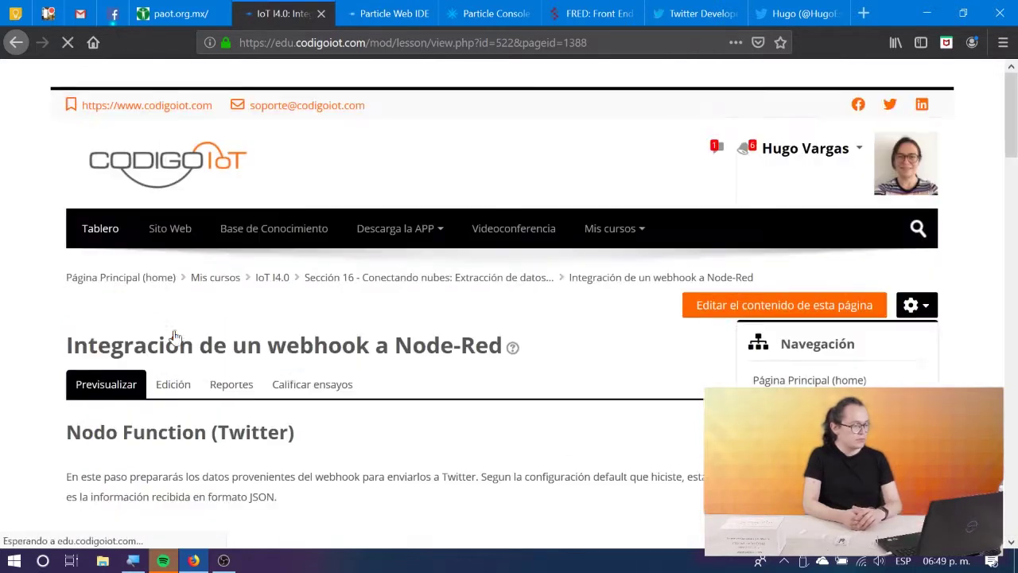
scroll(177, 337, "down", 4)
scroll(177, 337, "down", 15)
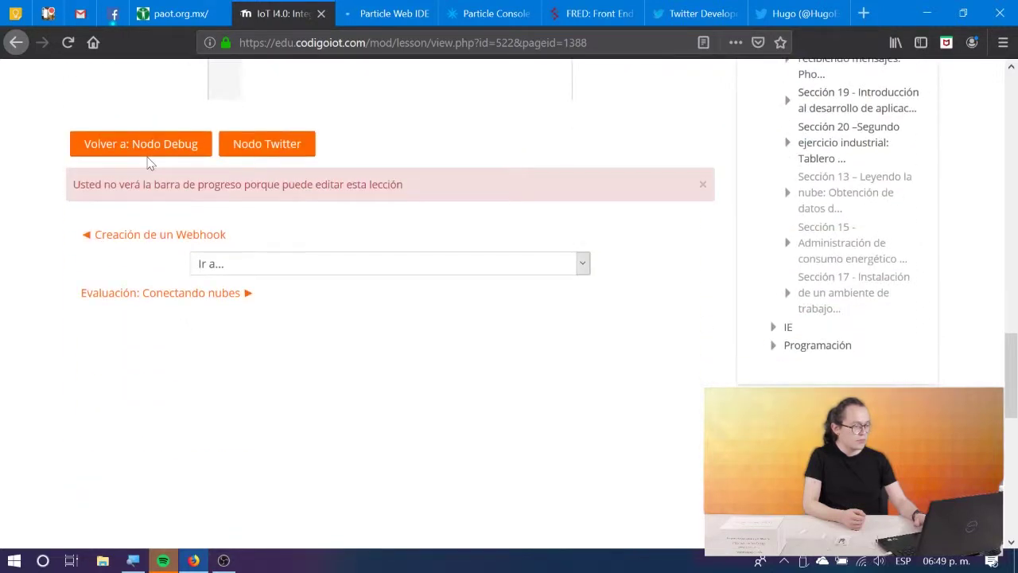
left_click(147, 151)
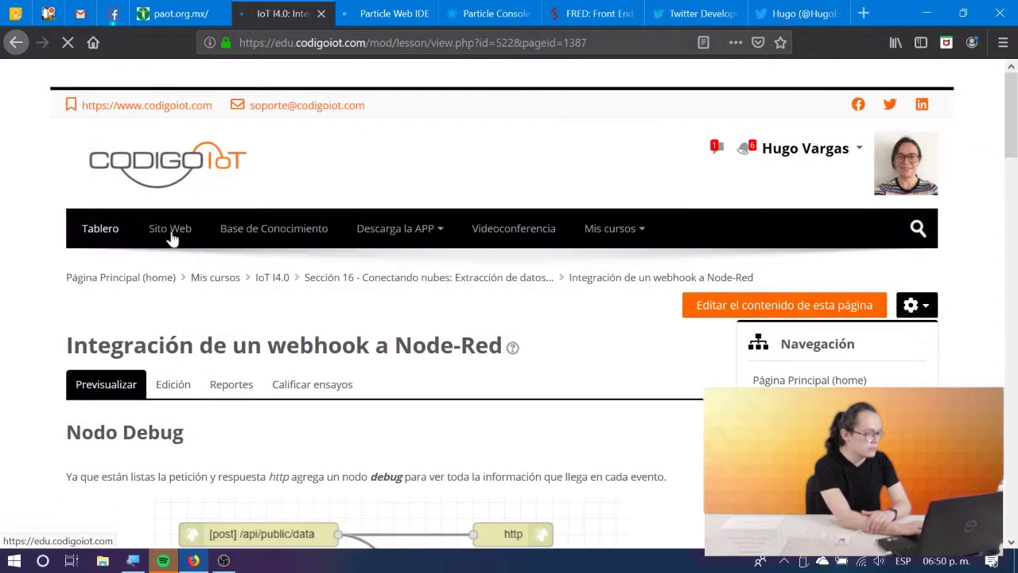
scroll(261, 409, "down", 10)
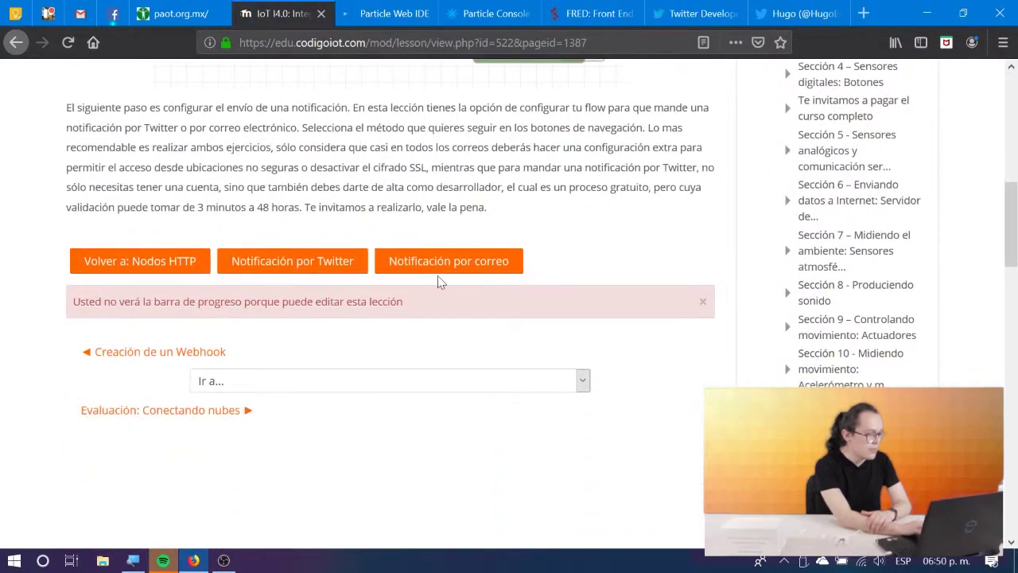
Follow 'Notificación por correo' and scroll to the Componer Correo flow and its code.
left_click(440, 262)
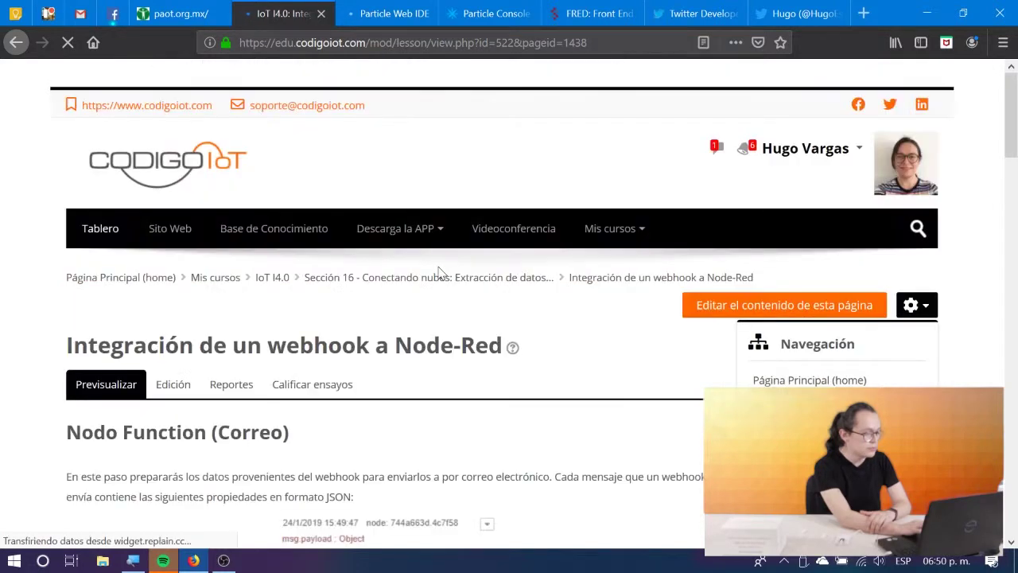
scroll(440, 271, "down", 5)
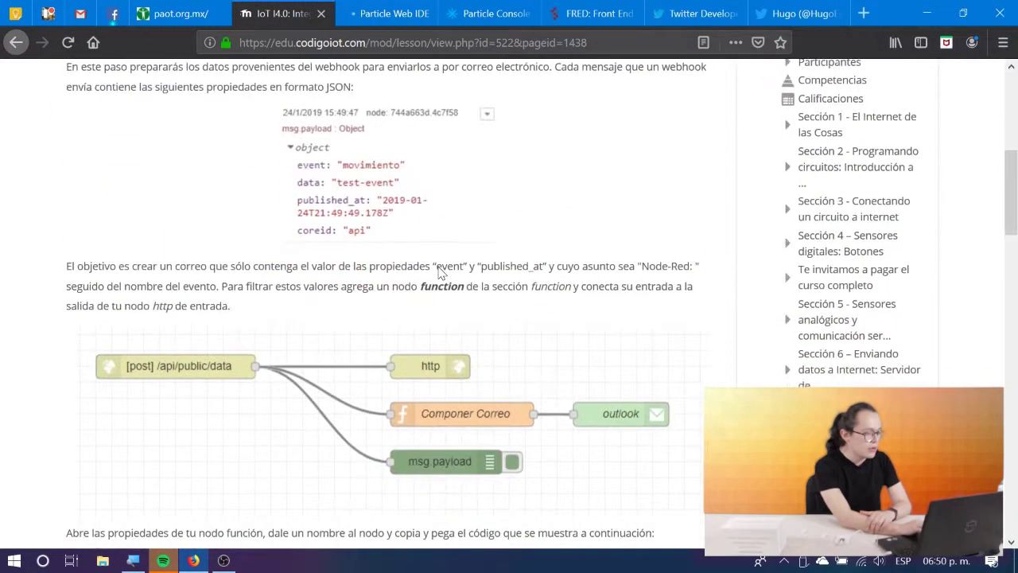
scroll(439, 272, "down", 4)
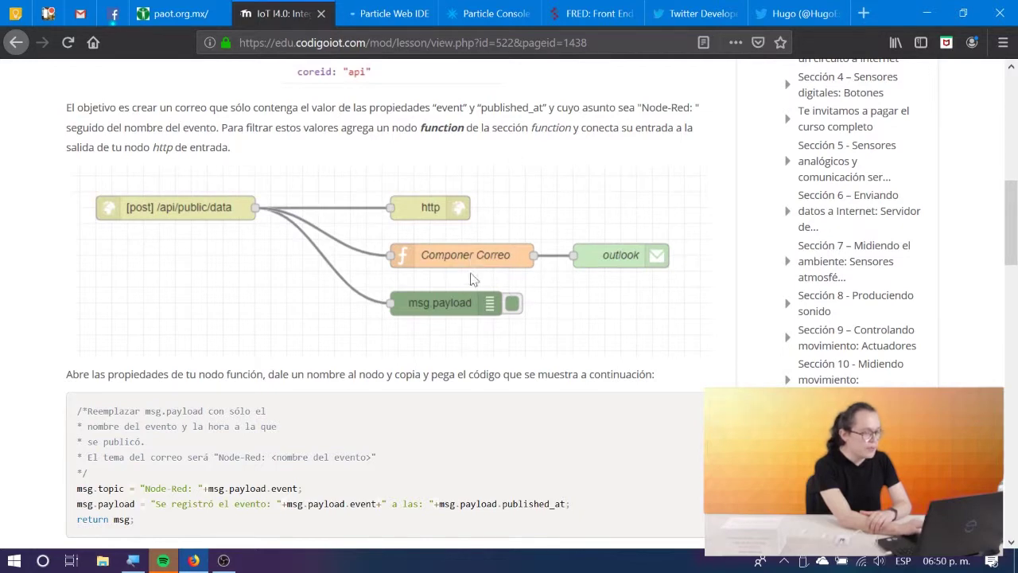
scroll(370, 343, "down", 3)
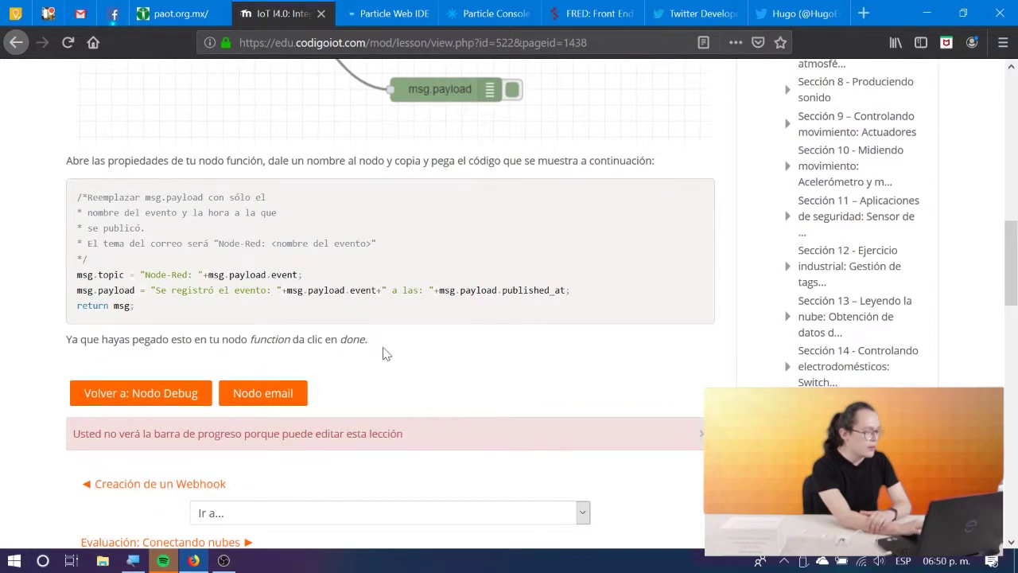
scroll(318, 272, "up", 3)
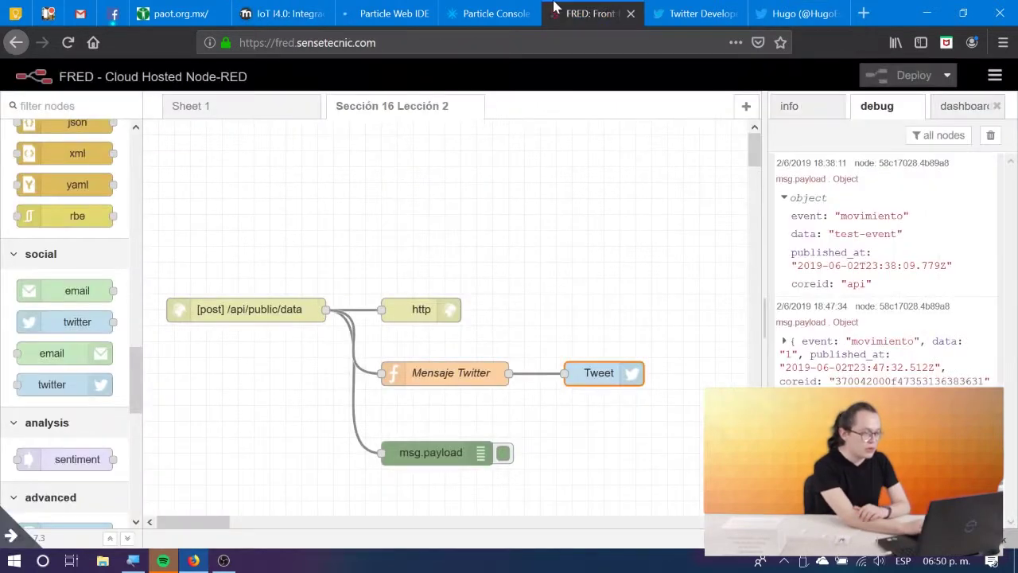
Select the lesson's full email function code that builds msg.topic and msg.payload.
left_click(559, 11)
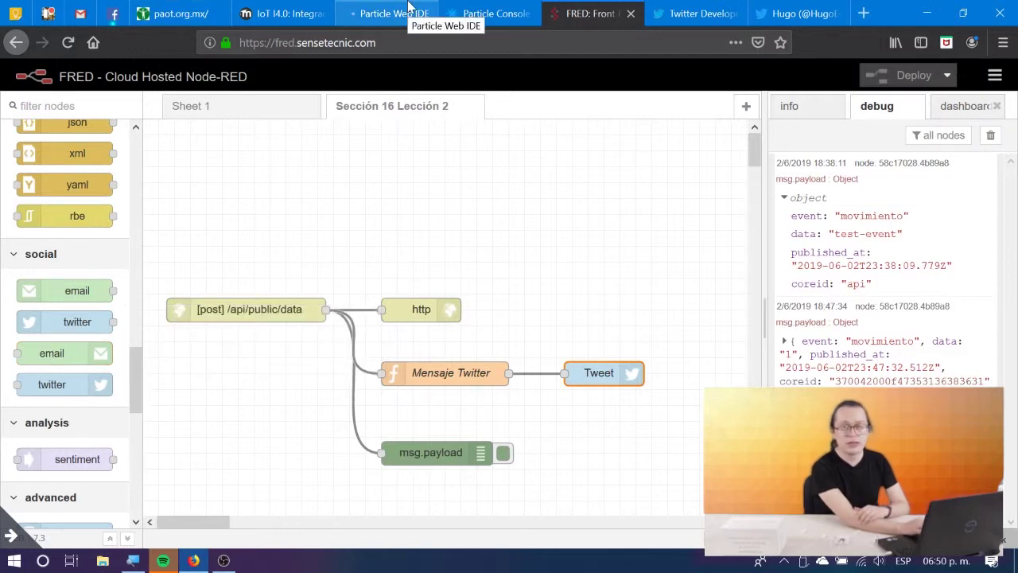
left_click(493, 14)
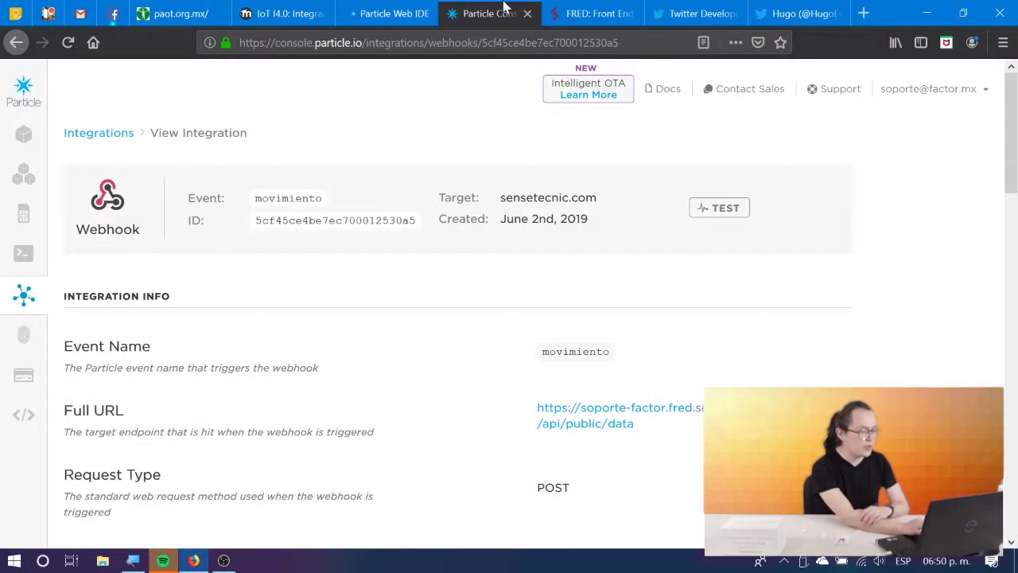
left_click(413, 9)
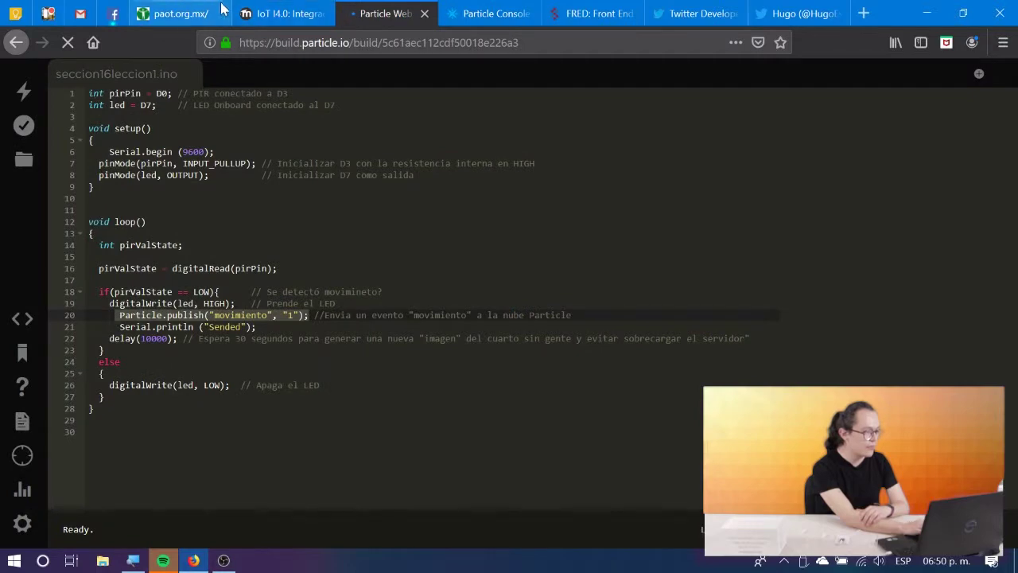
left_click(290, 9)
scroll(277, 265, "down", 4)
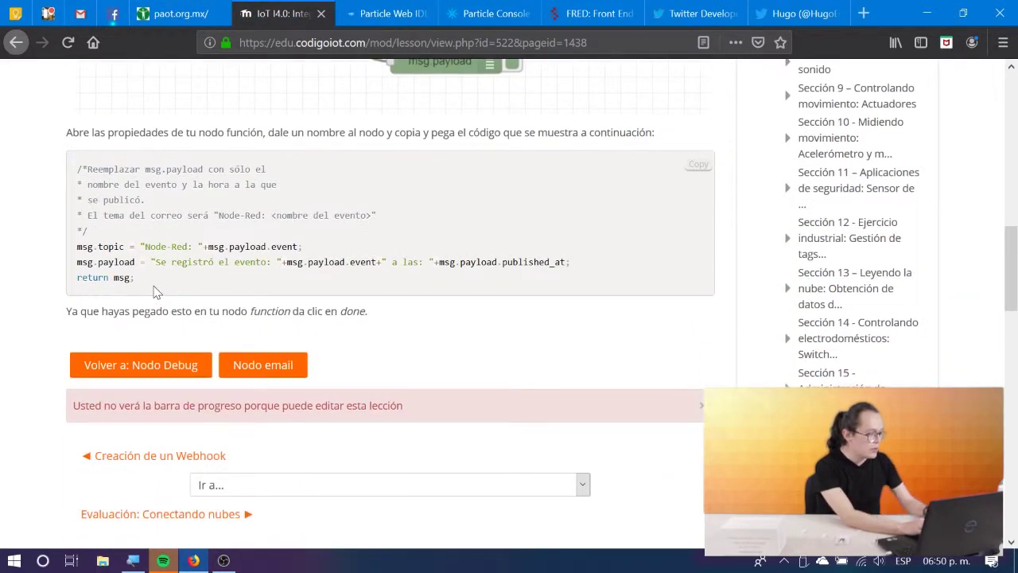
left_click_drag(137, 278, 80, 167)
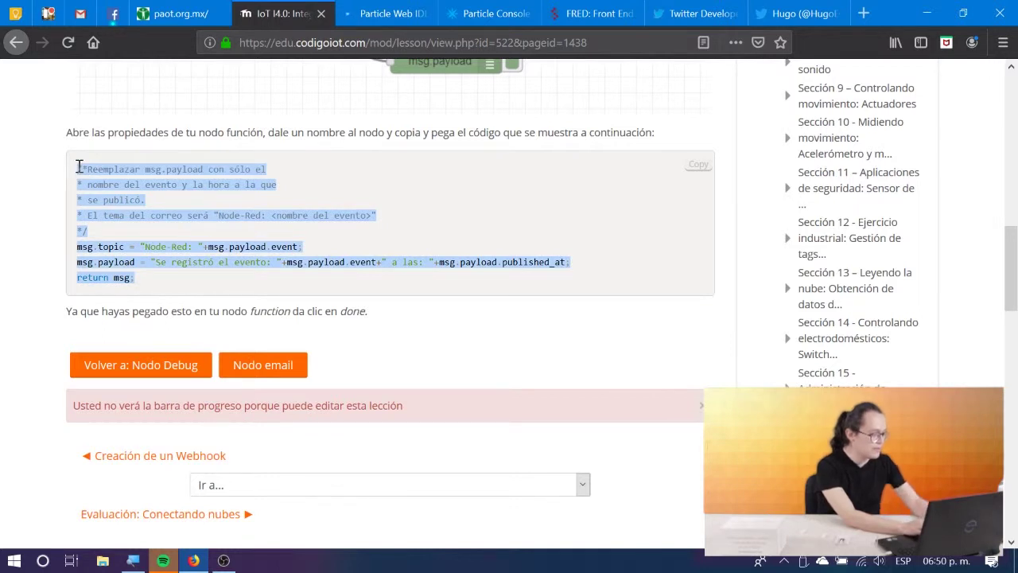
Export the whole current flow 'Sección 16 Lección 2' to the clipboard as JSON.
left_click(592, 12)
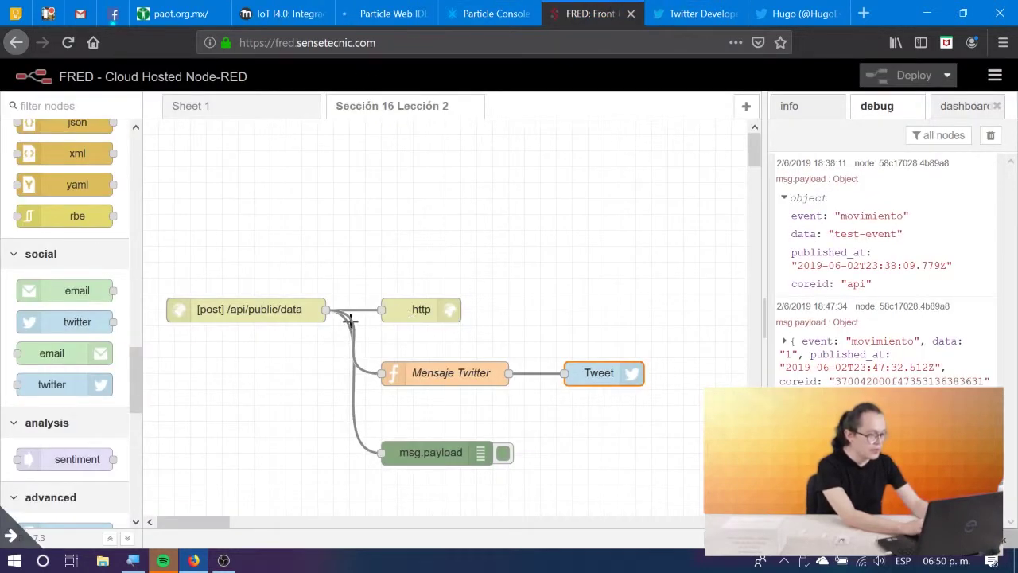
right_click(427, 104)
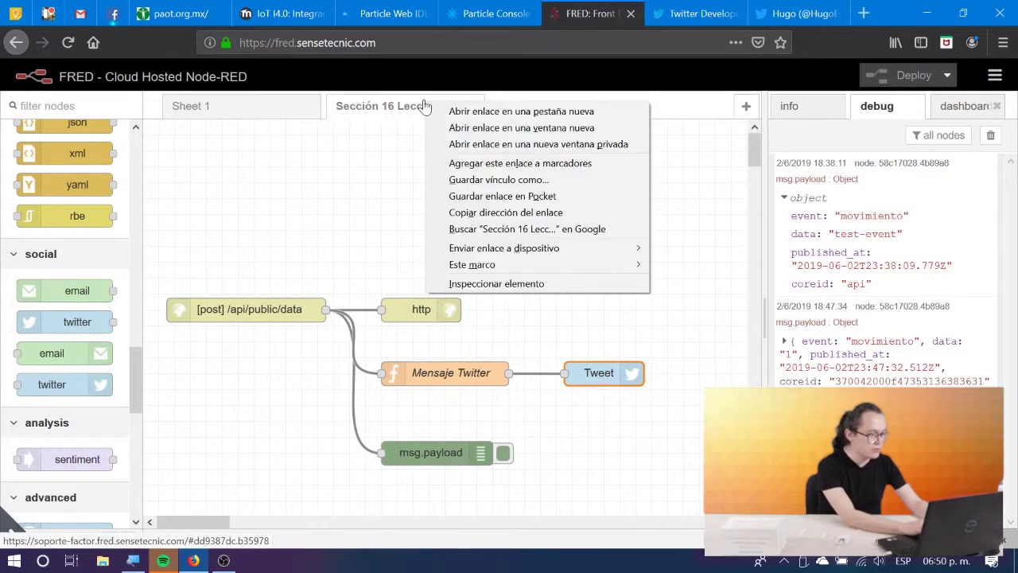
left_click(995, 76)
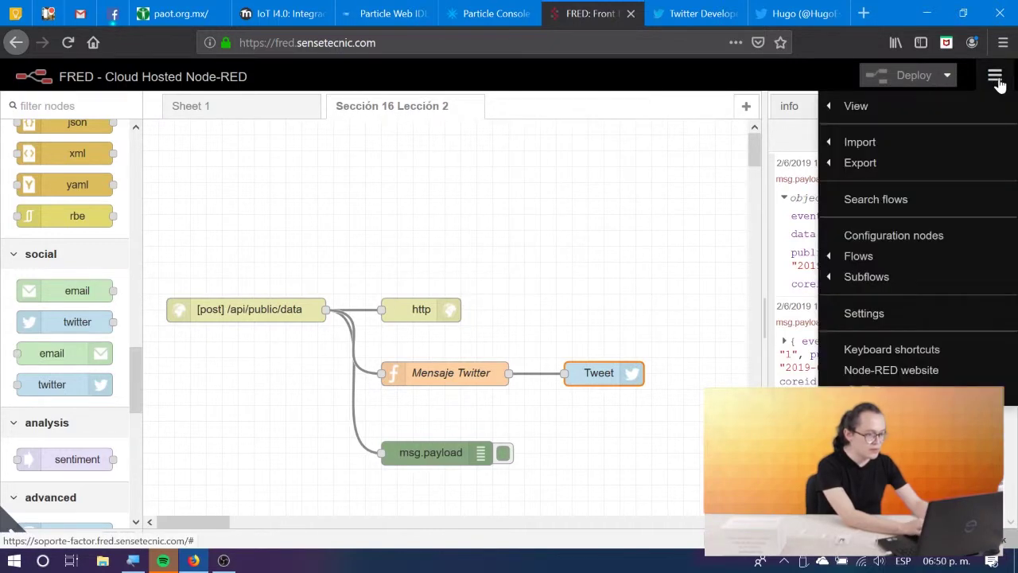
mouse_move(893, 164)
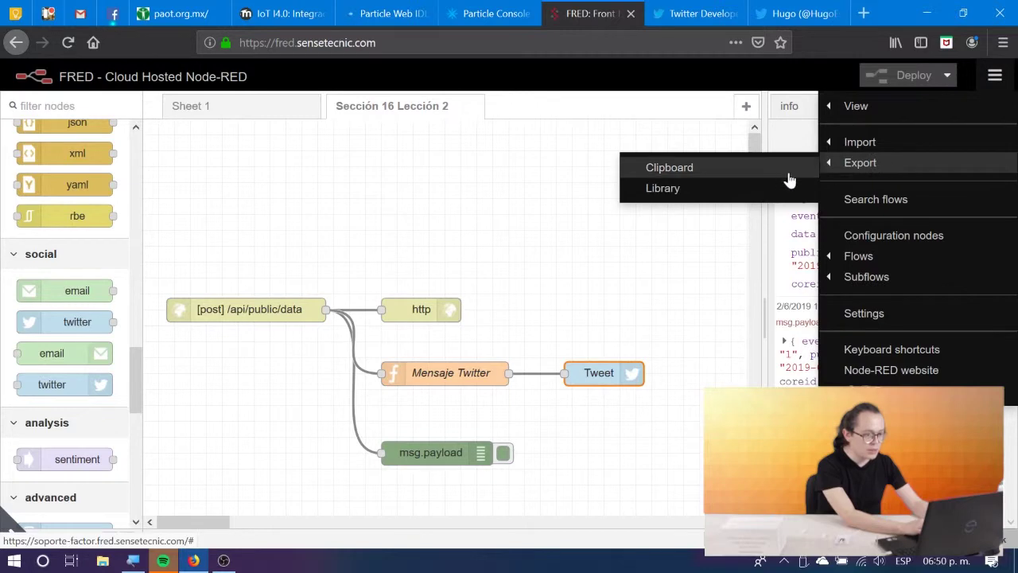
left_click(763, 169)
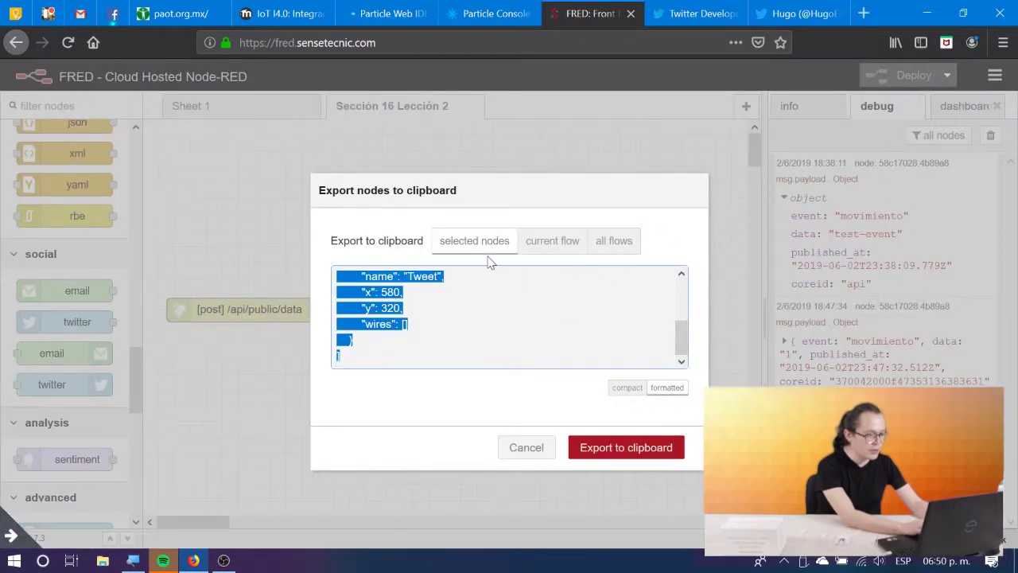
left_click(560, 239)
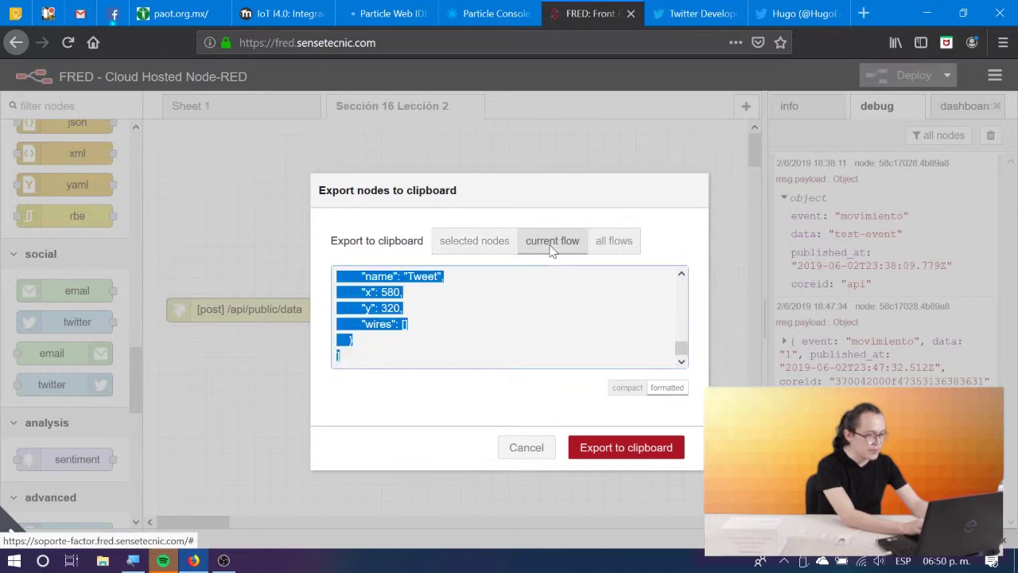
left_click(616, 450)
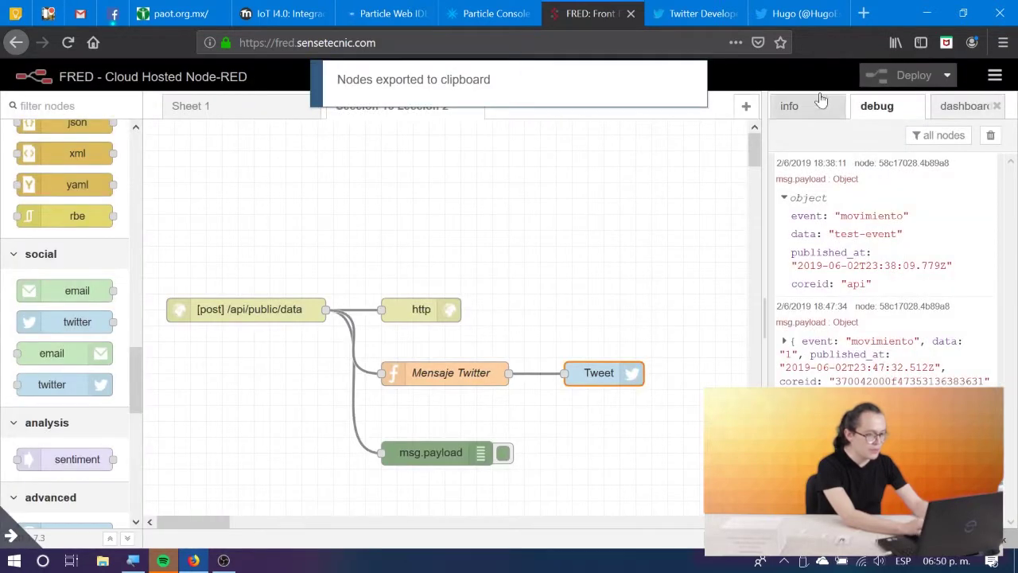
Import the copied flow JSON from the clipboard as a new flow.
left_click(987, 75)
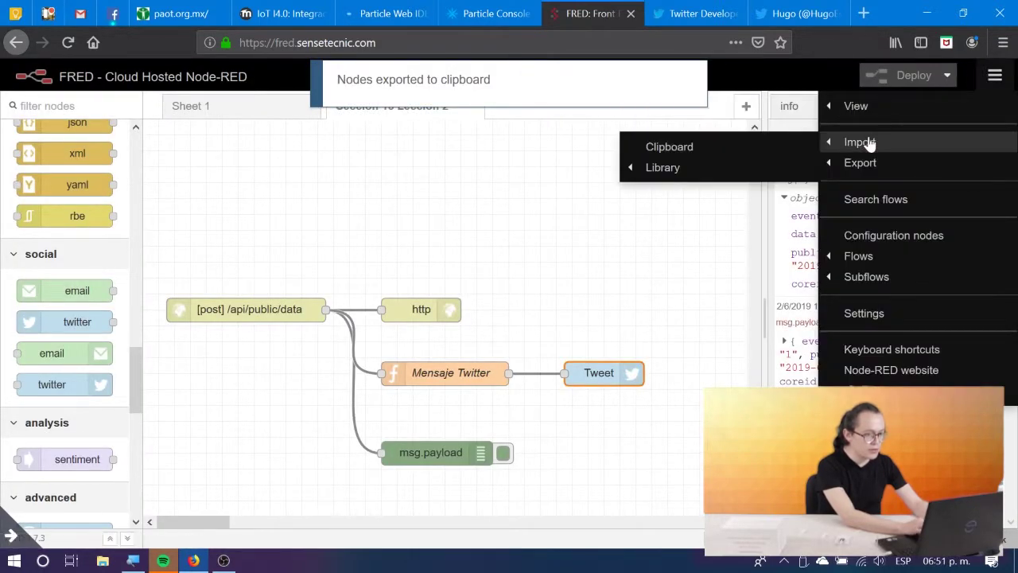
left_click(868, 143)
left_click(994, 75)
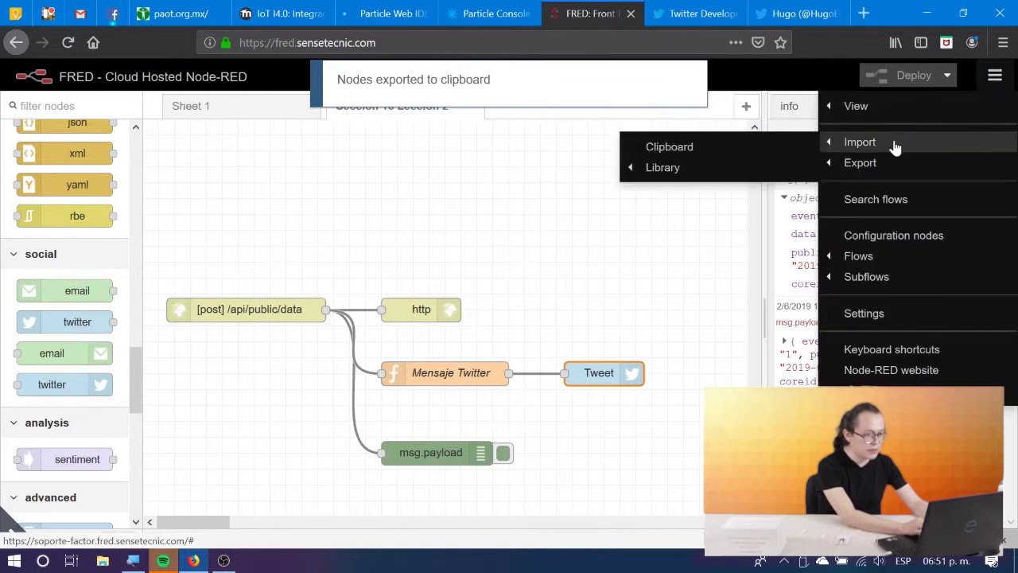
left_click(777, 148)
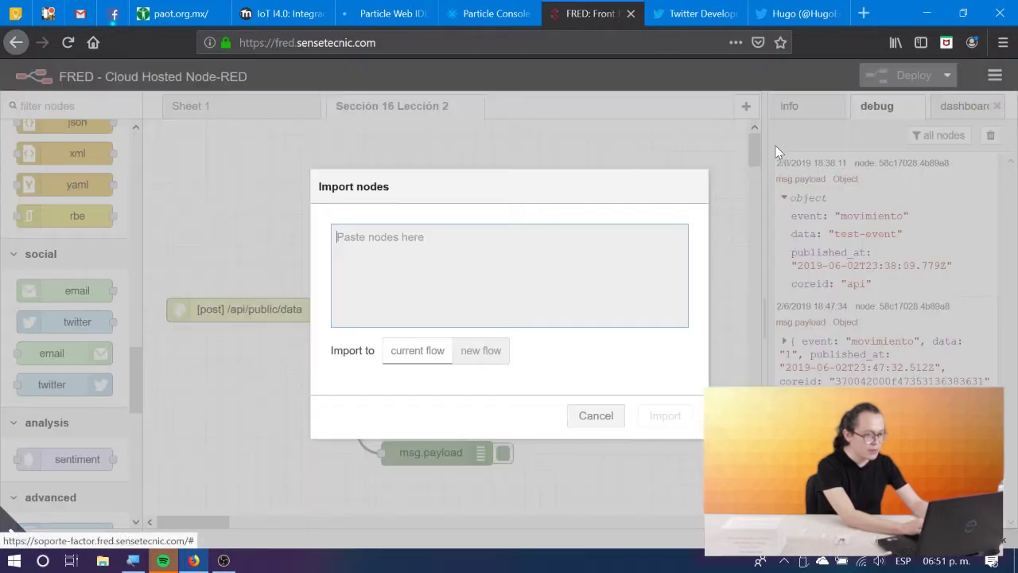
key("ctrl+v")
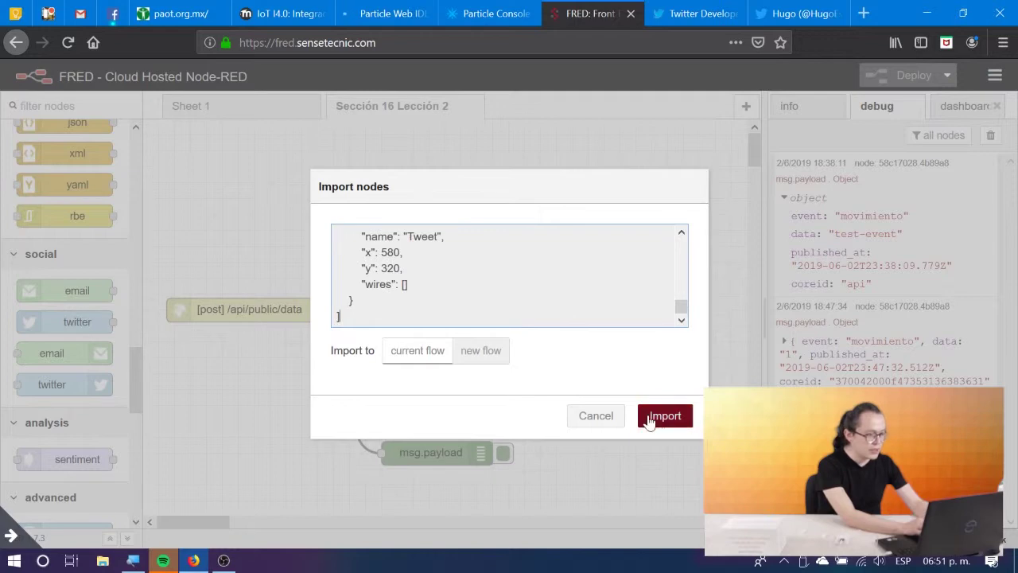
left_click(650, 416)
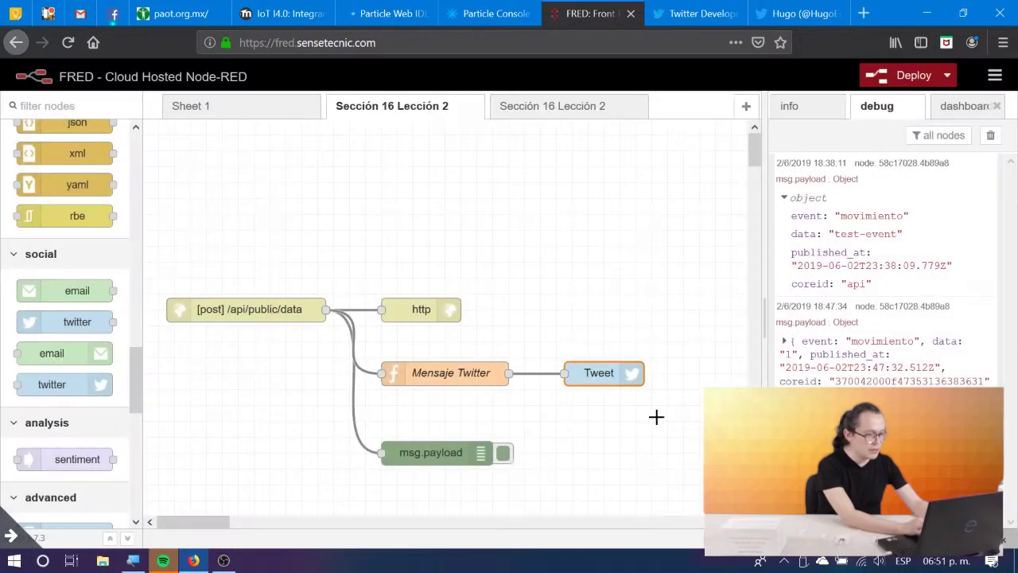
Rename the flows to 'Sección 16 Lección 2 email' and 'Sección 16 Lección 2 twitter'.
left_click(566, 116)
double_click(564, 111)
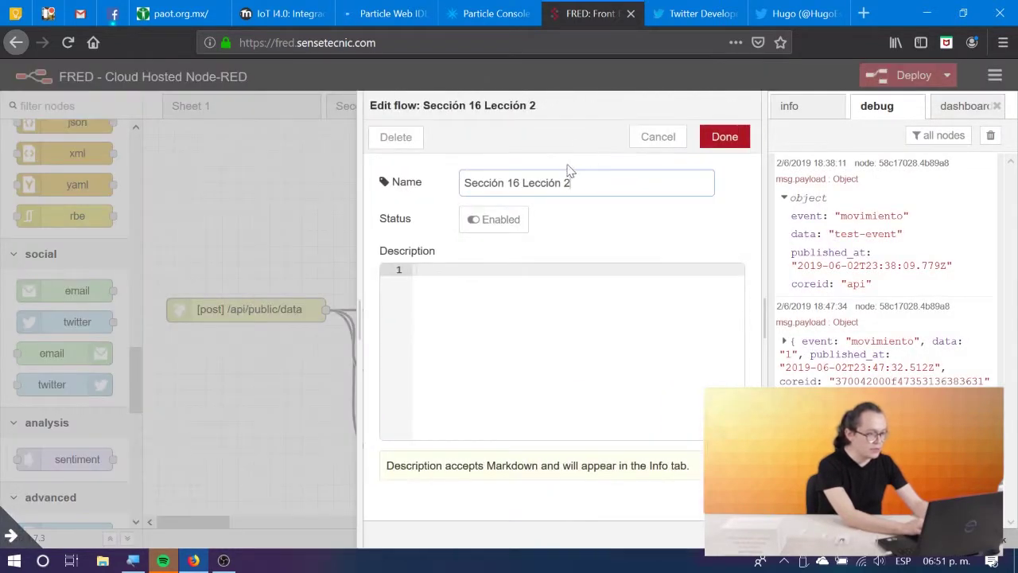
type("era")
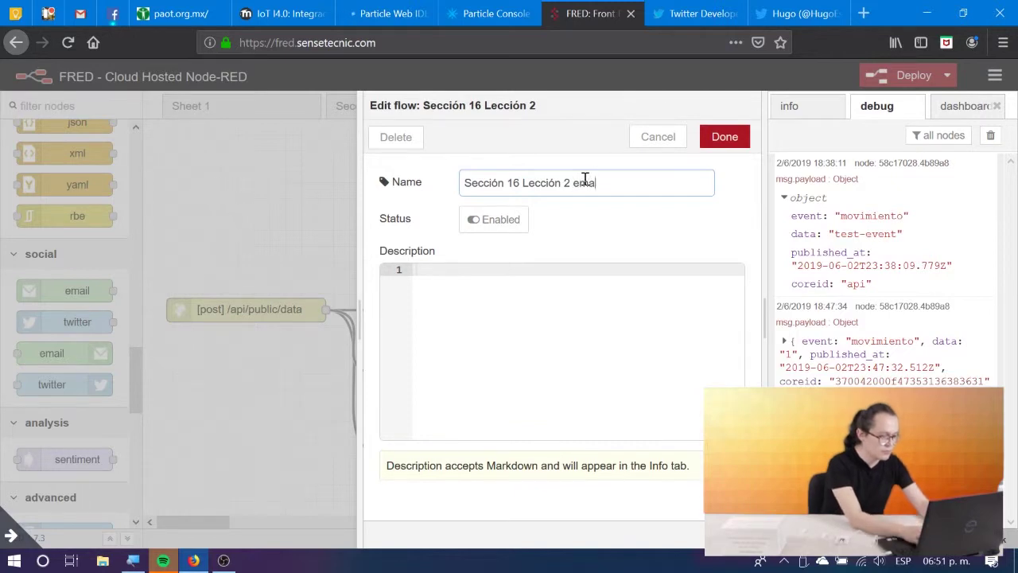
type("il")
left_click(724, 136)
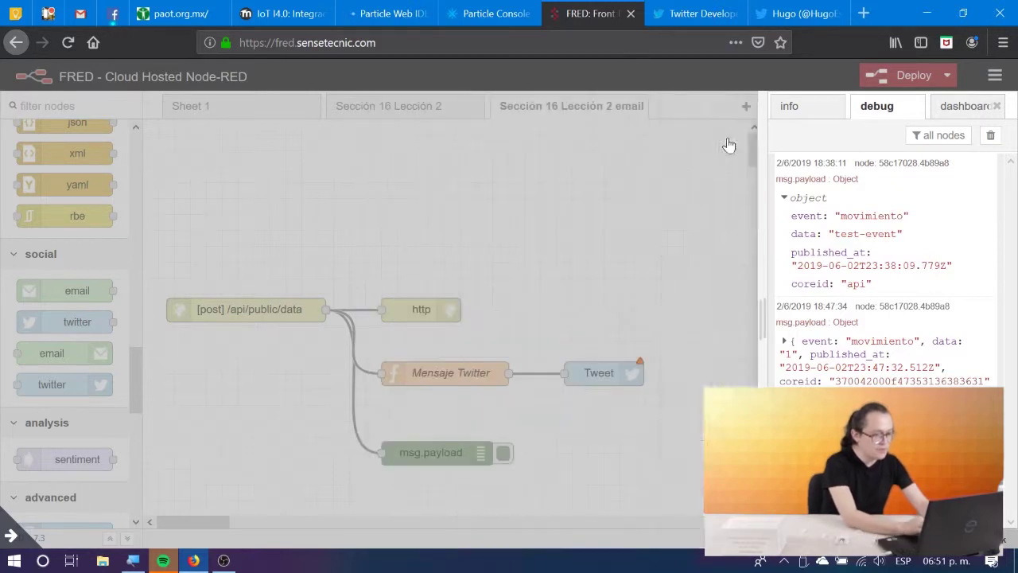
double_click(427, 117)
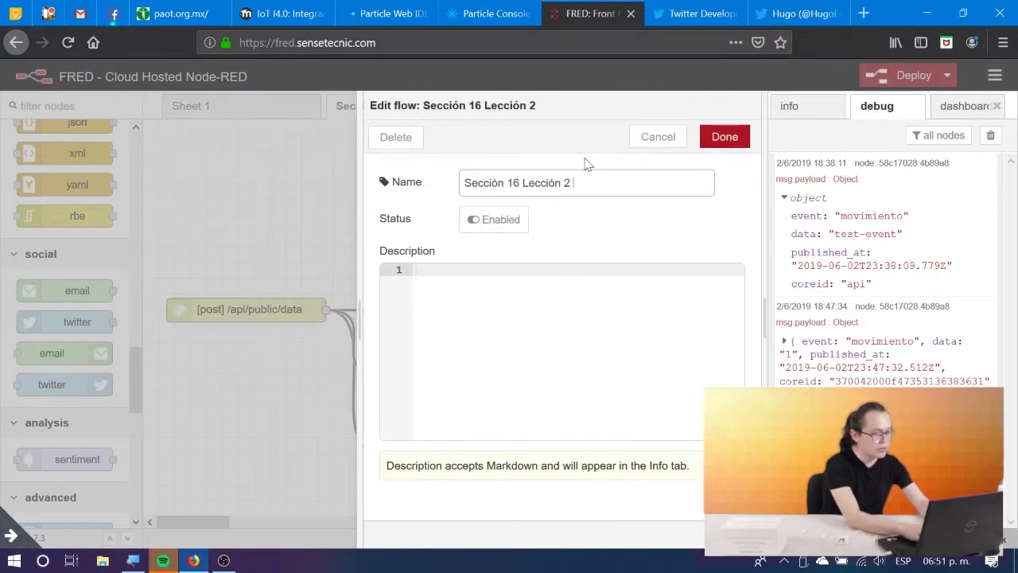
left_click(726, 137)
left_click(593, 121)
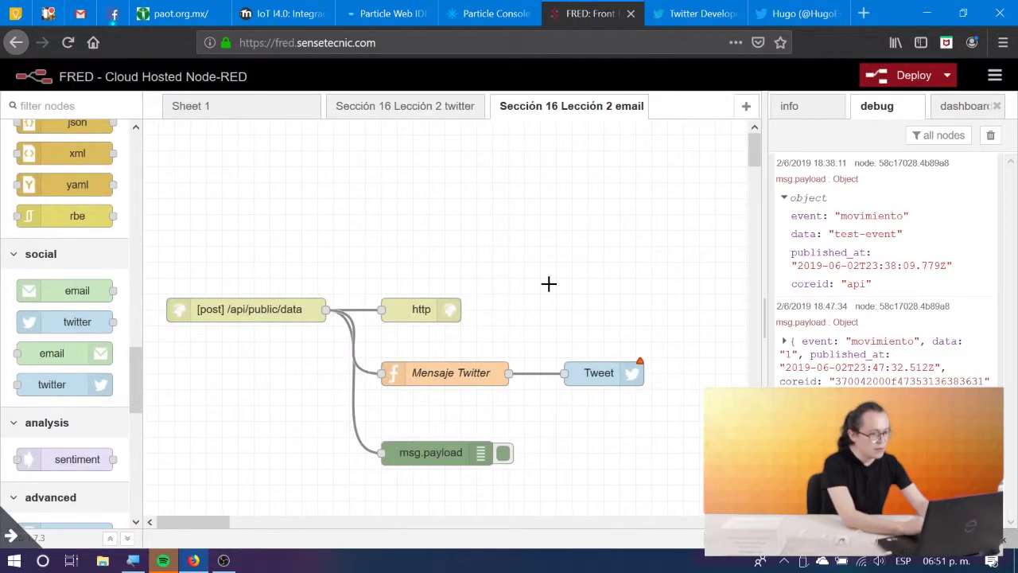
Rename the Mensaje Twitter function node 'Componer correo' and paste in the lesson's email code.
double_click(448, 379)
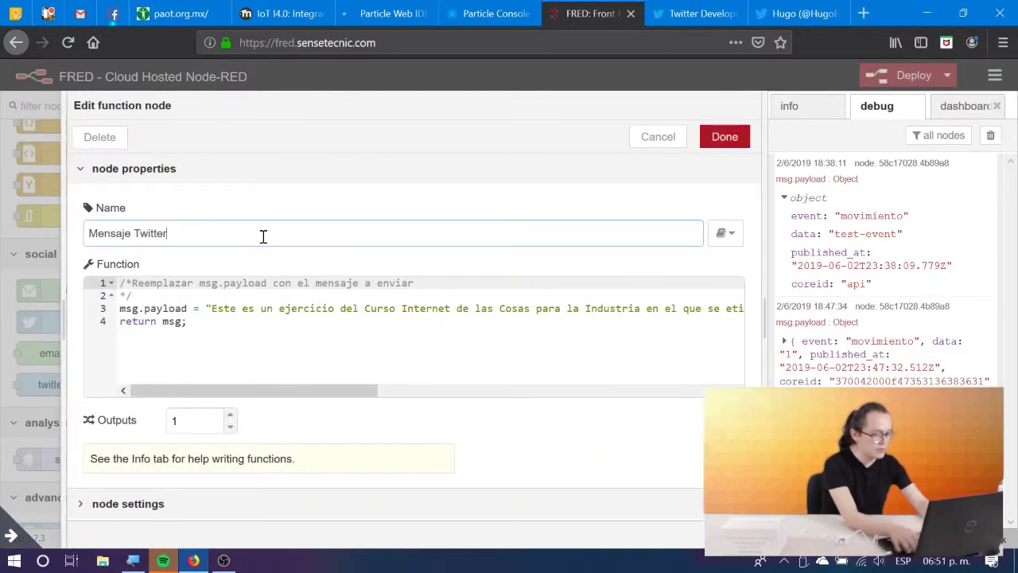
triple_click(262, 236)
type("Componer correo")
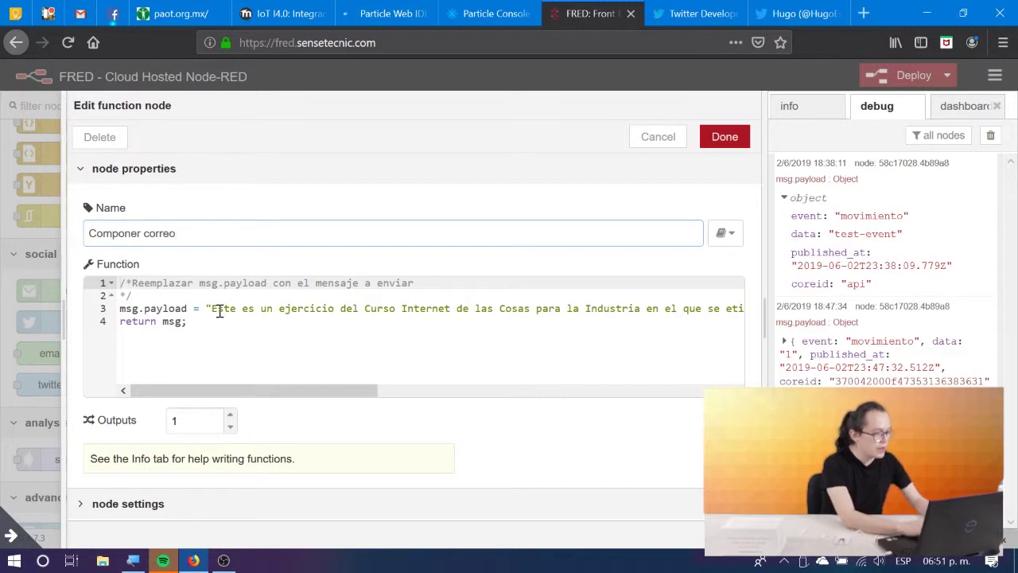
left_click_drag(204, 322, 45, 245)
key("ctrl+v")
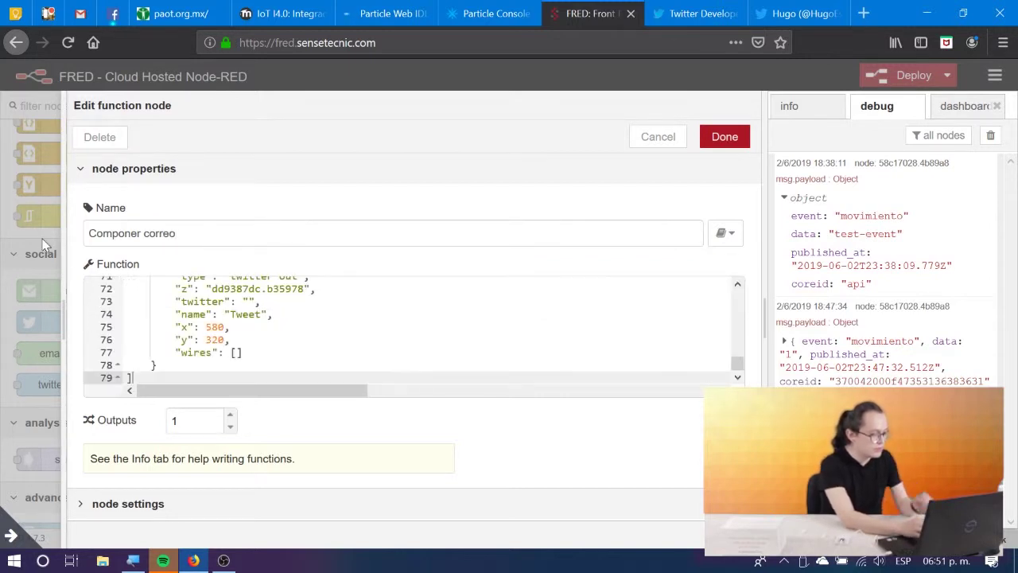
key("ctrl+z")
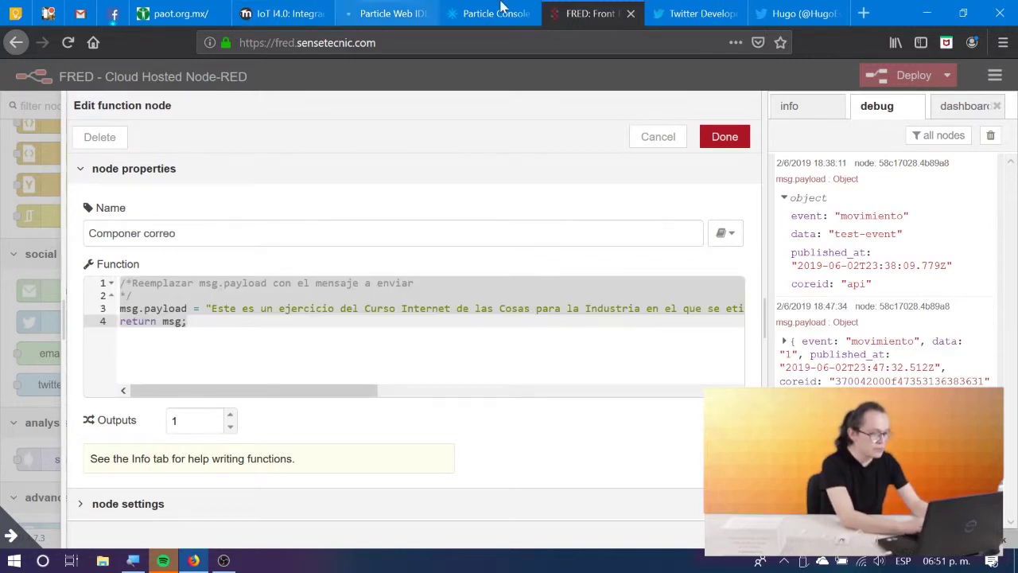
left_click(286, 13)
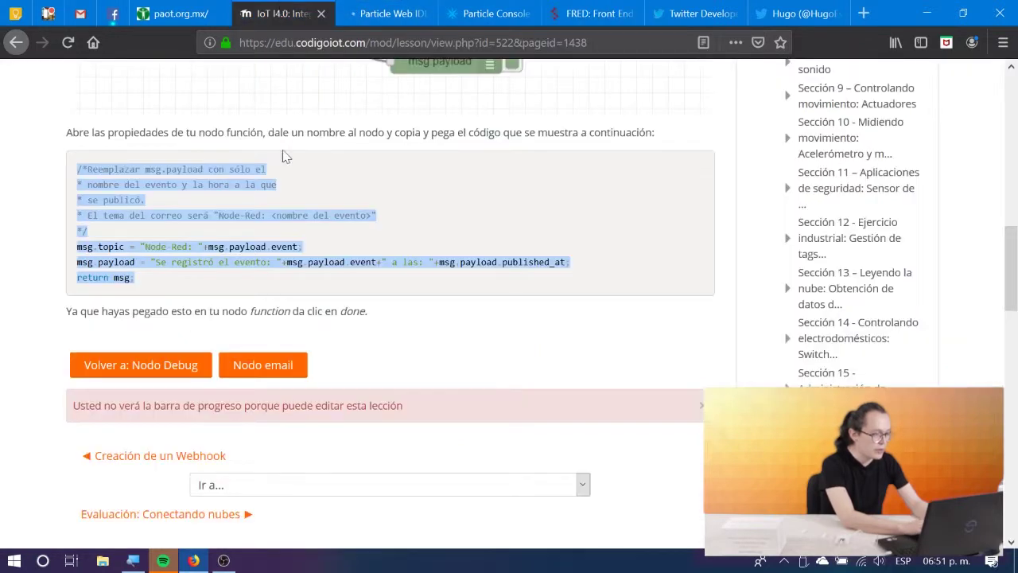
right_click(189, 215)
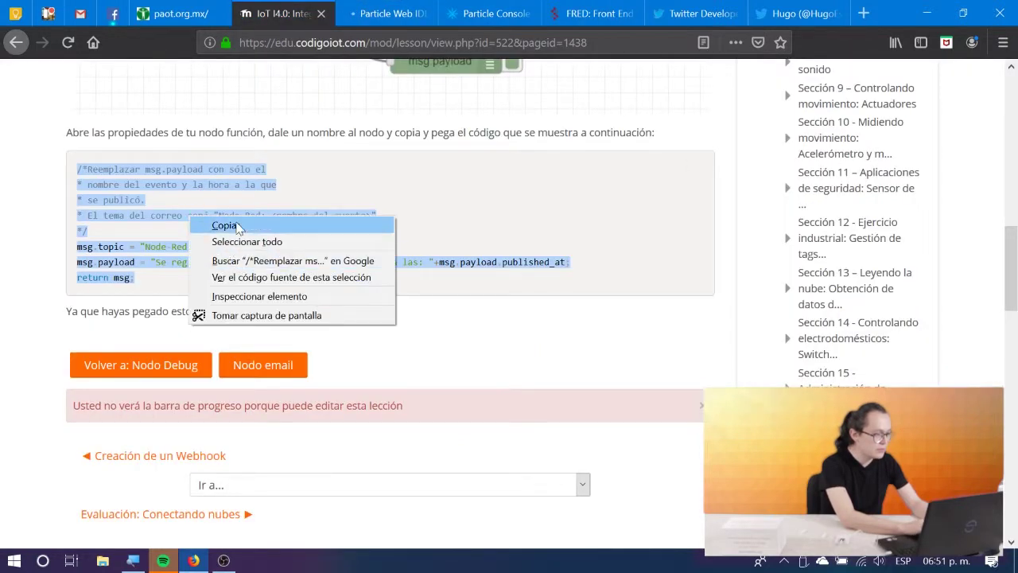
left_click(237, 227)
left_click(603, 8)
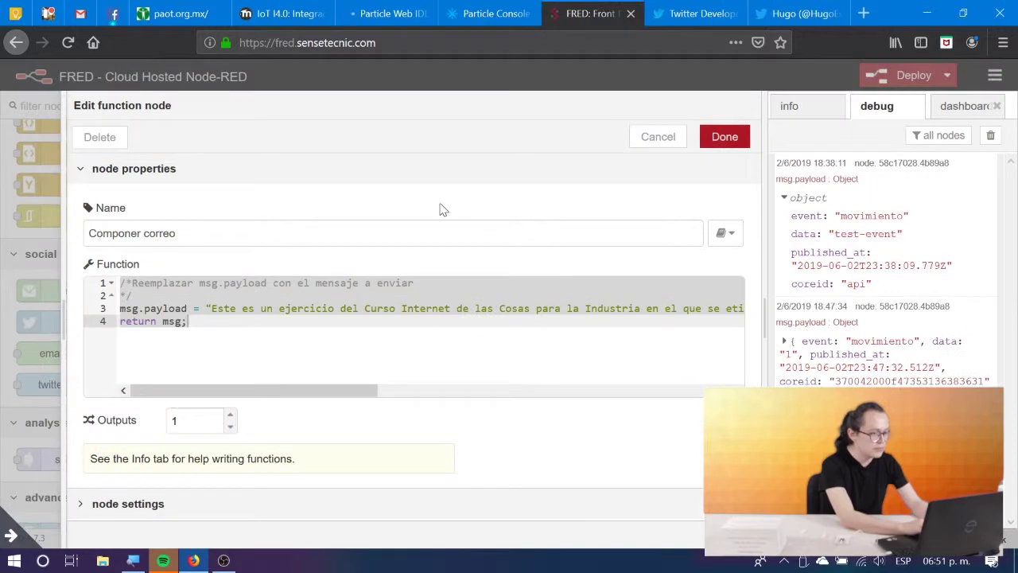
type("/*Reemplazar msg.payload con sólo el * nombre del evento y la hora a la que * se publicó. * El tema del correo será \"Node-Red: <nombre del evento>\" */ msg.topic = \"Node-Red: \"+msg.payload.event; msg.payload = \"Se registró el evento: \"+msg.payload.event+\" a las: \"+msg.payload.published_at; return msg;")
left_click(725, 136)
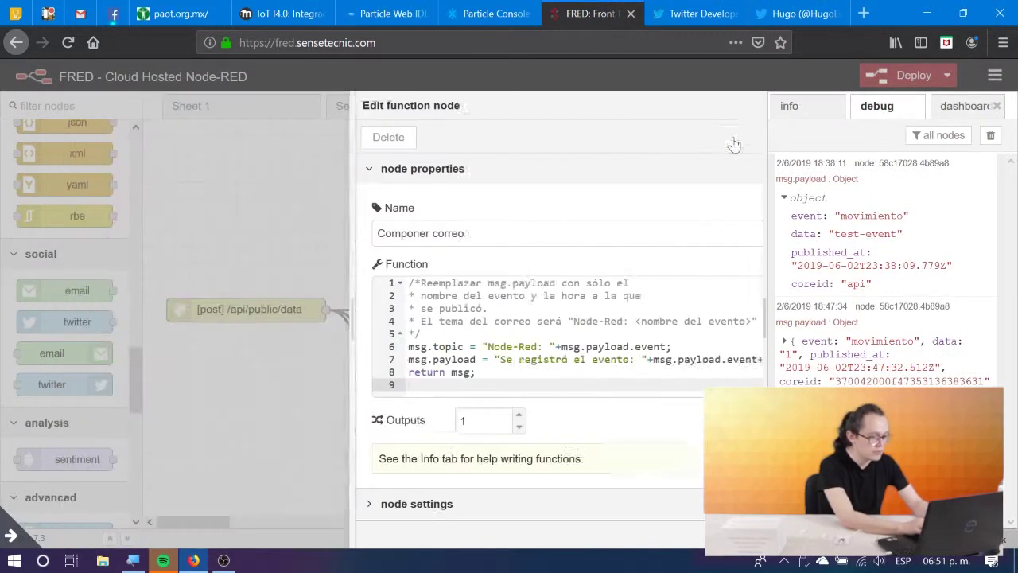
Review Componer correo's msg.topic subject line and msg.payload event-and-time body line.
double_click(468, 371)
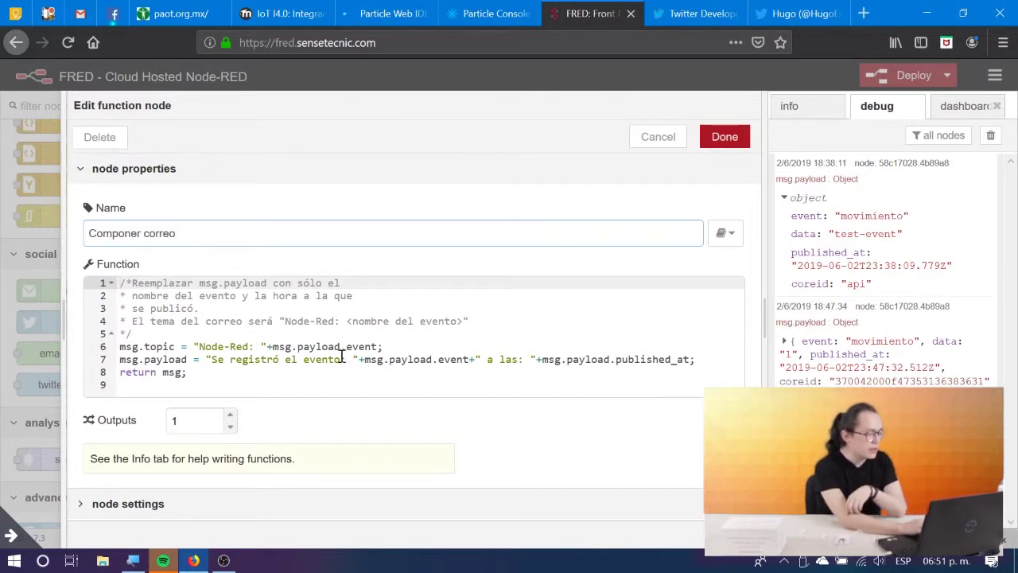
left_click_drag(394, 352, 118, 350)
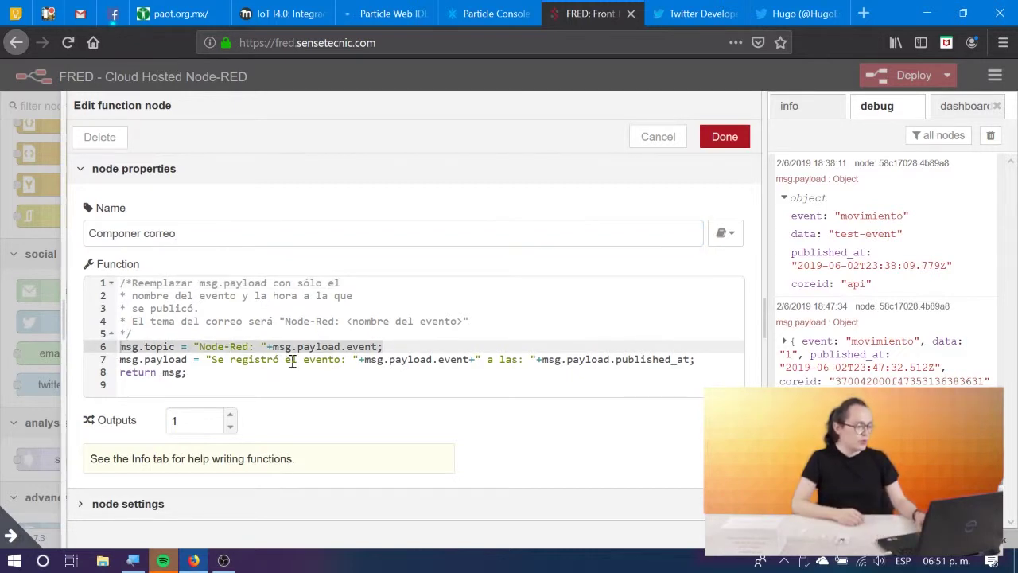
left_click(385, 339)
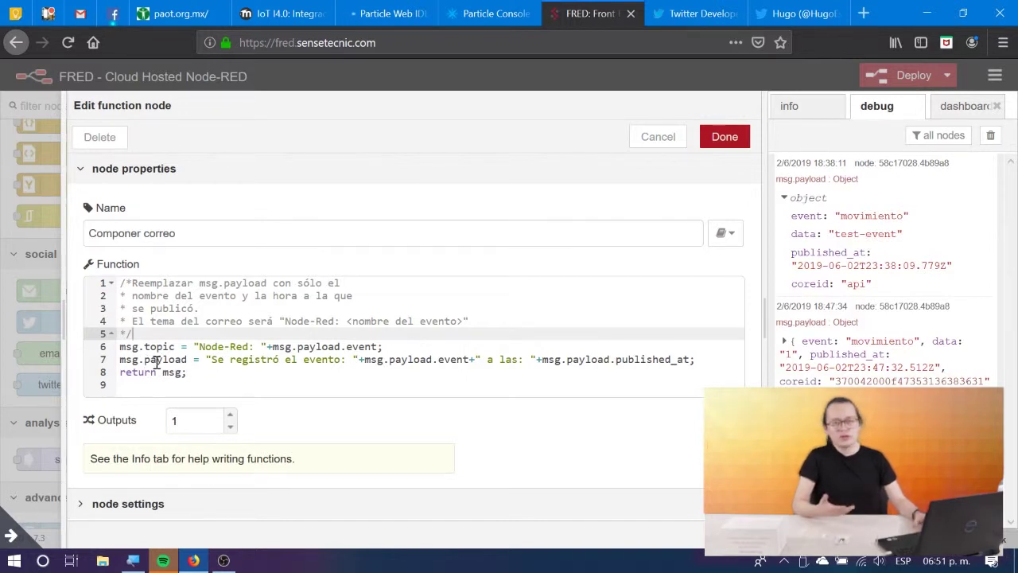
left_click(125, 360)
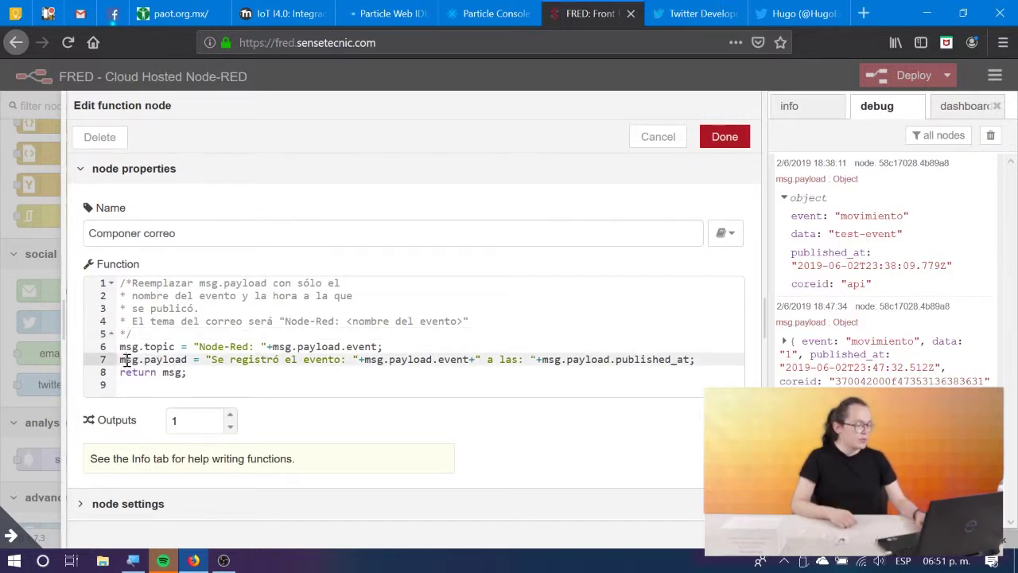
left_click(218, 346)
left_click(186, 362)
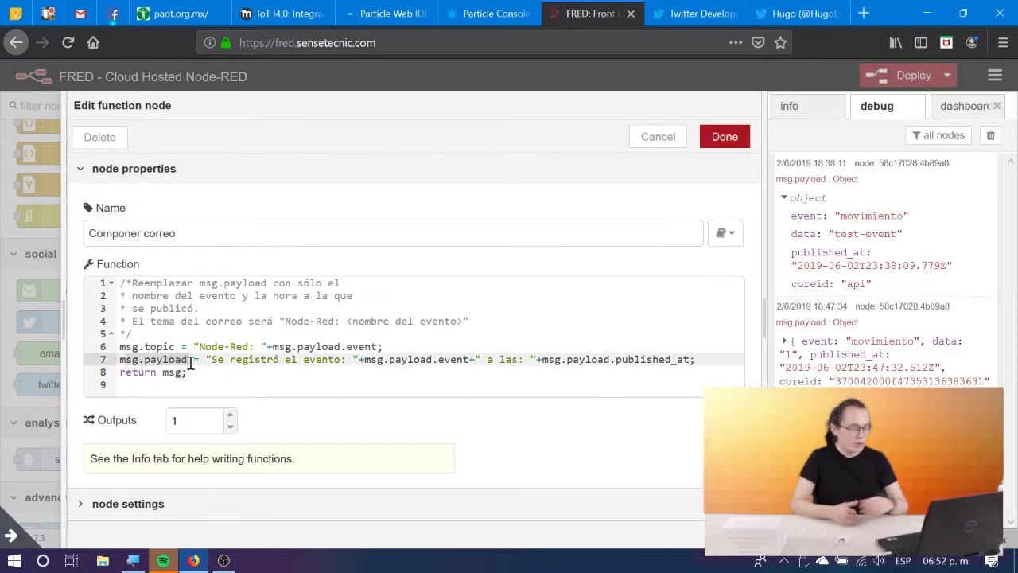
left_click(252, 370)
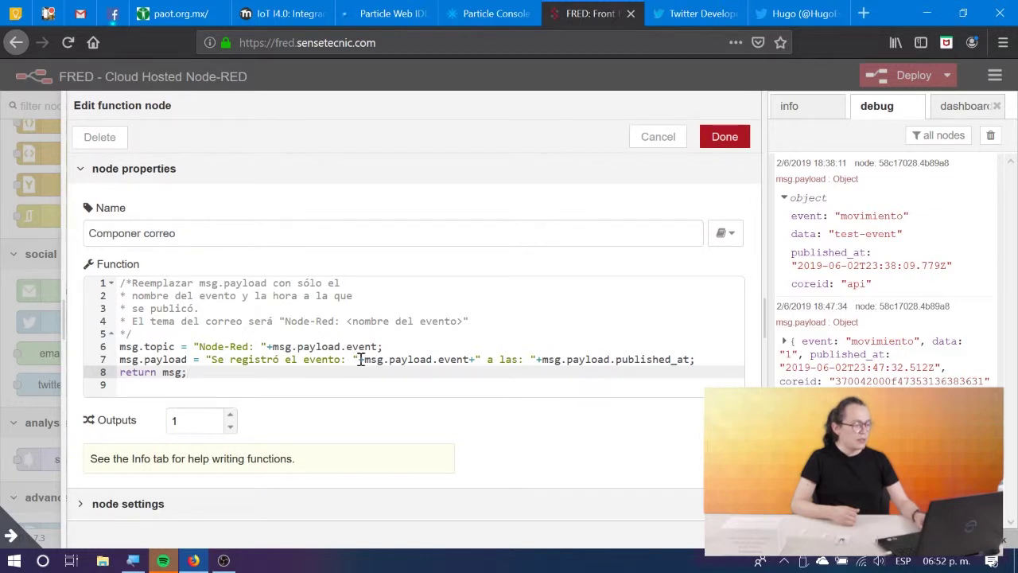
left_click_drag(358, 359, 517, 361)
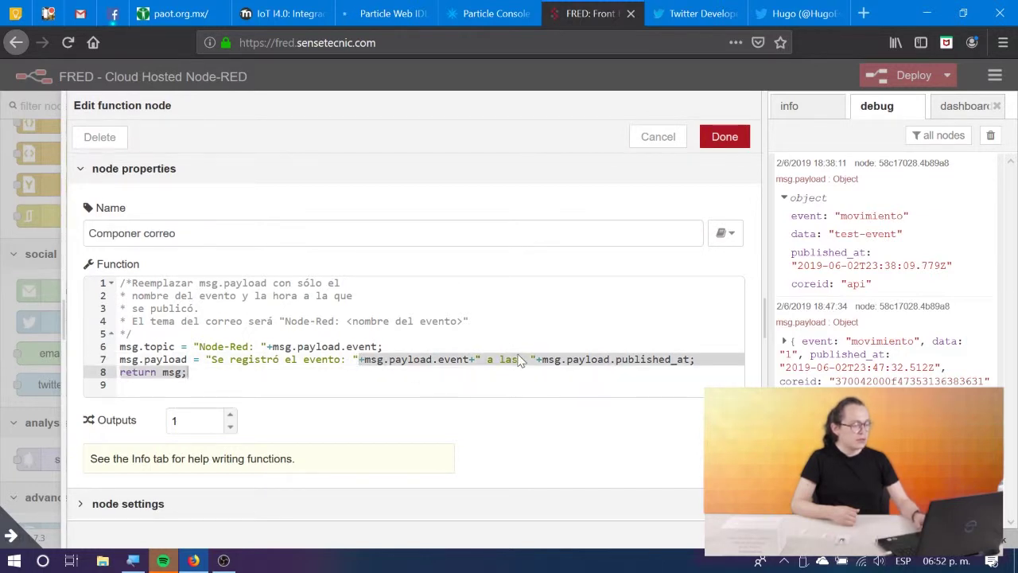
double_click(517, 358)
triple_click(691, 342)
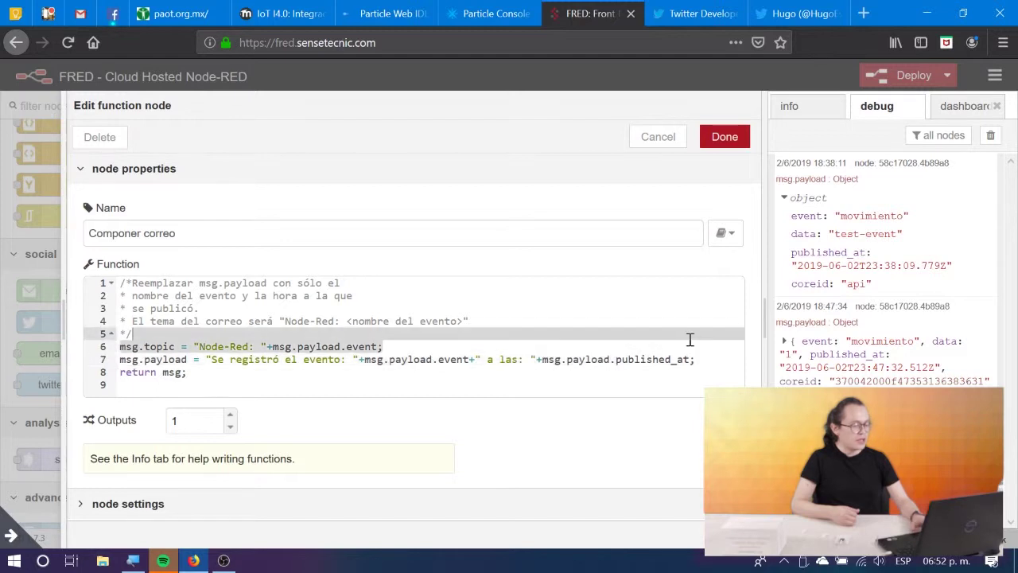
left_click(696, 358, "shift")
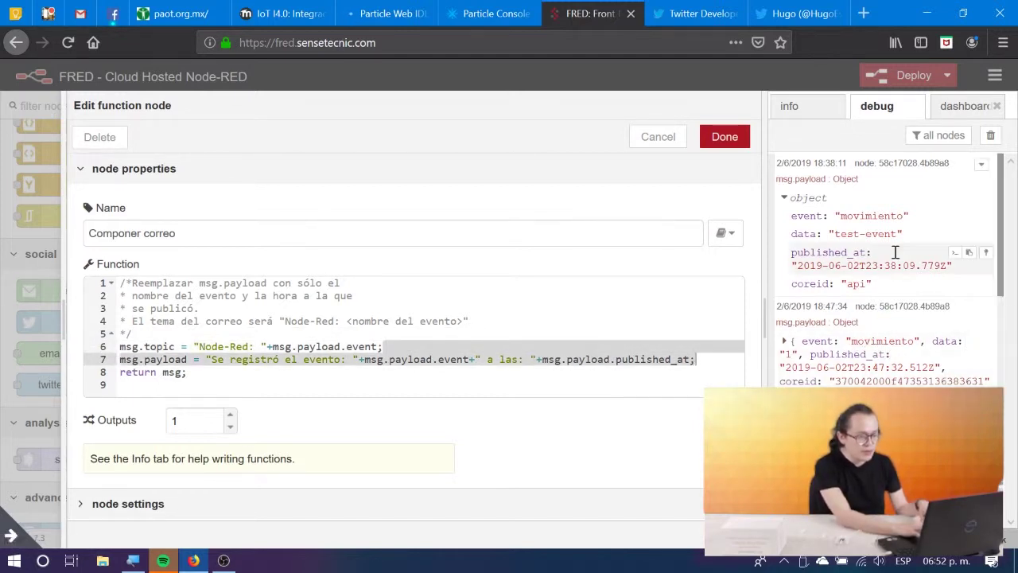
Match the event name 'movimiento' in the debug messages, then close the editor.
double_click(869, 215)
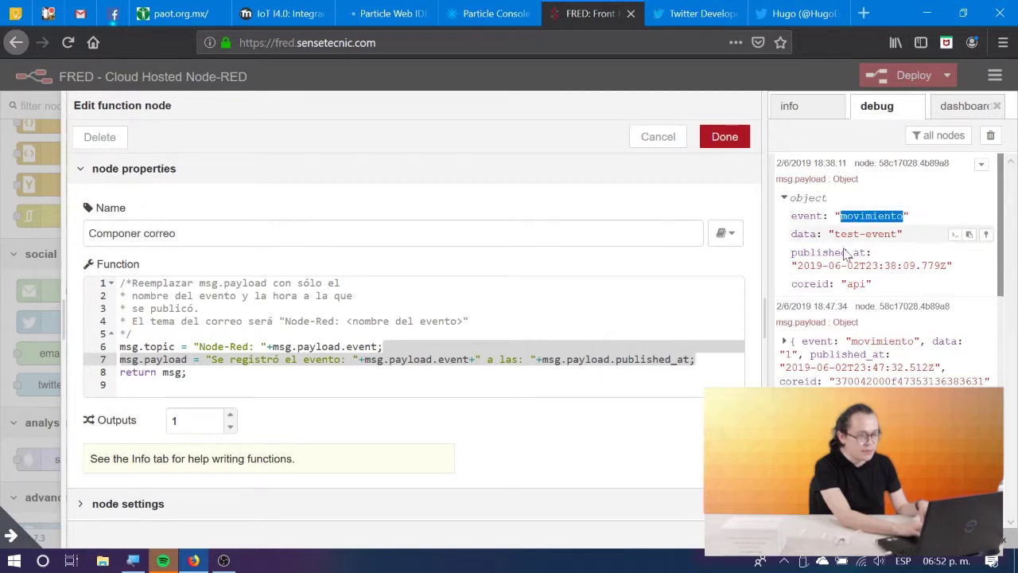
left_click(784, 342)
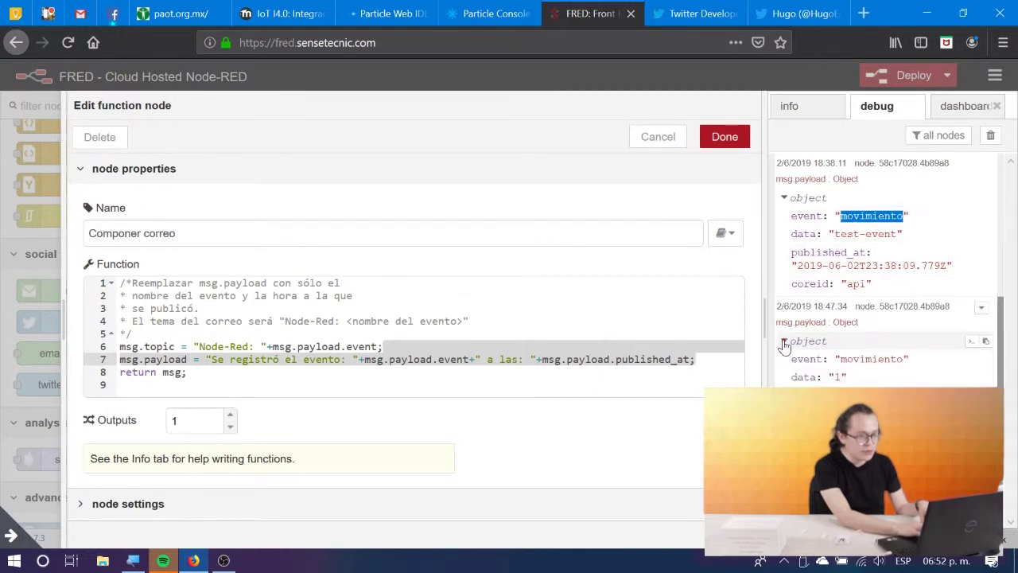
double_click(848, 359)
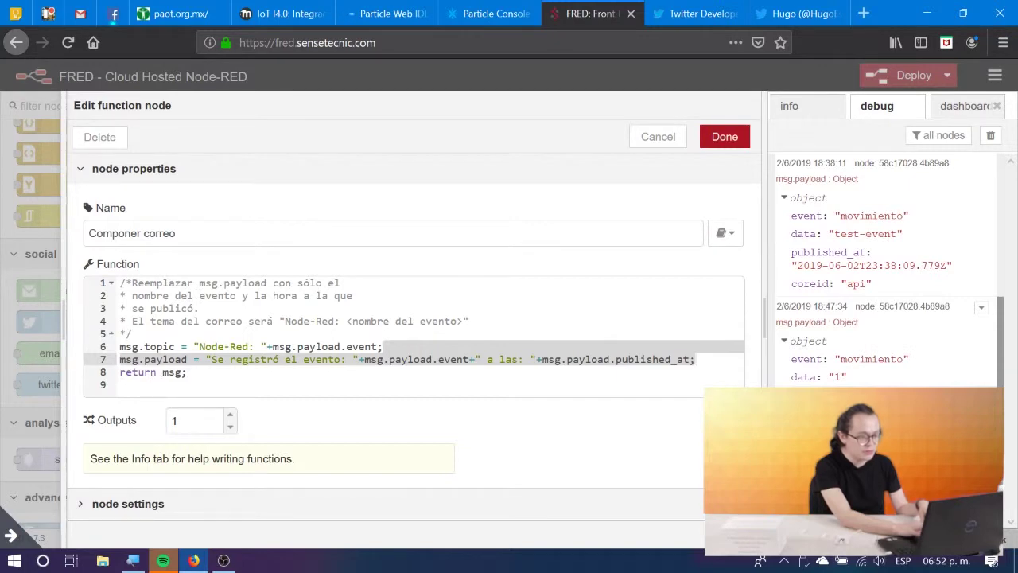
left_click(723, 137)
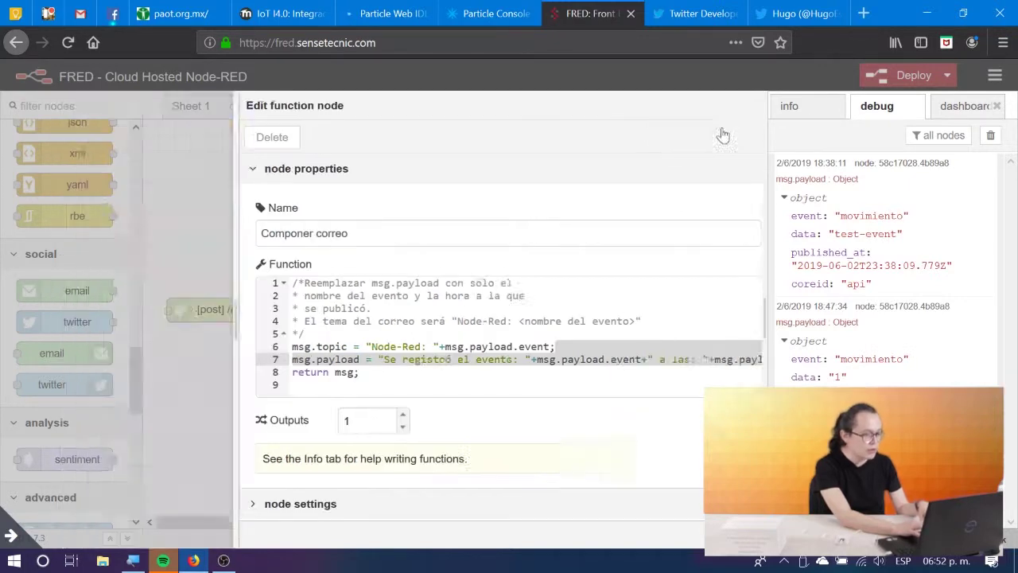
Replace the Tweet node with an email output node wired after Componer correo.
left_click(607, 366)
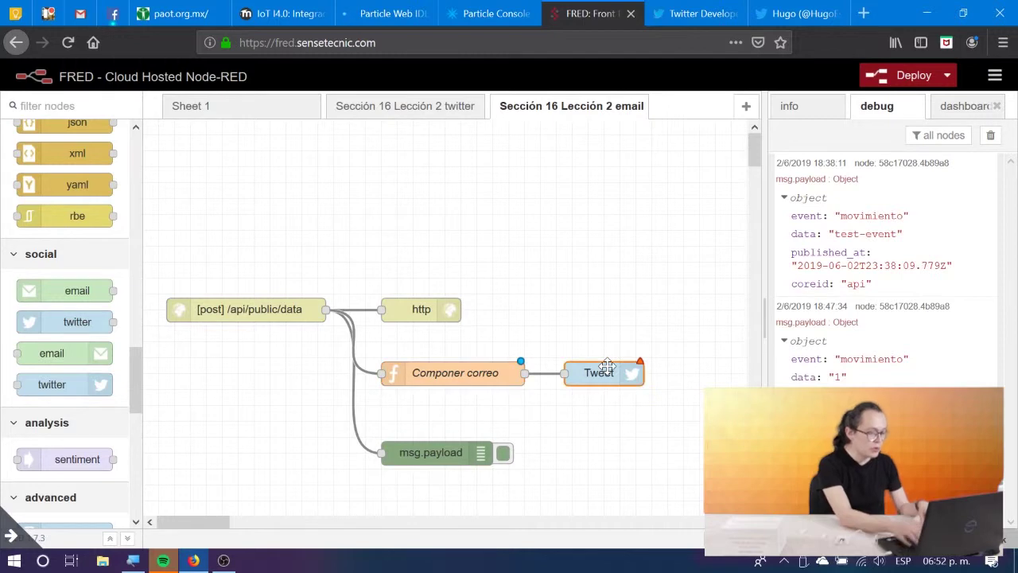
key("Delete")
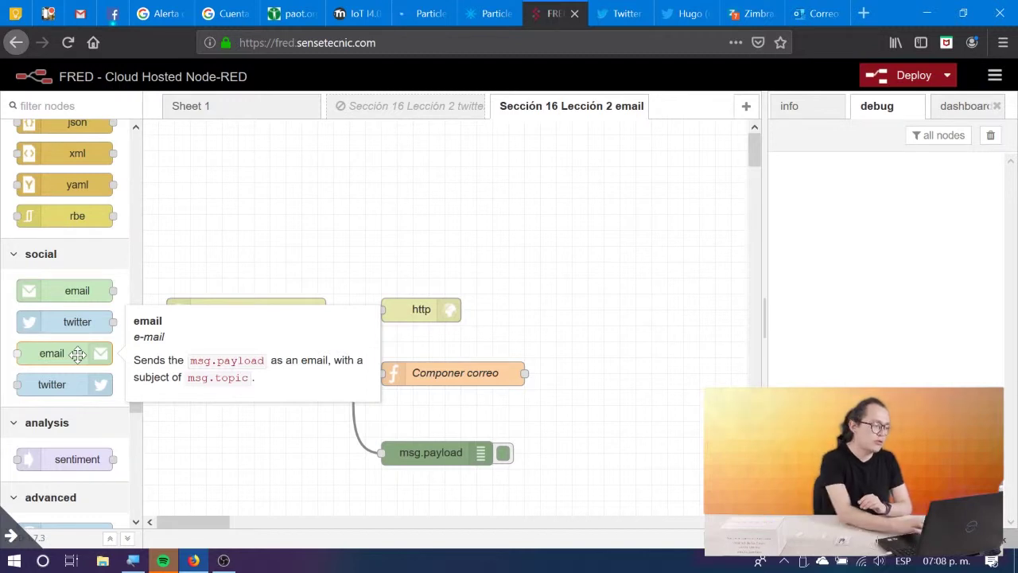
mouse_move(77, 355)
left_mouse_down()
mouse_move(358, 360)
mouse_move(629, 390)
mouse_move(625, 369)
mouse_move(525, 377)
left_mouse_up()
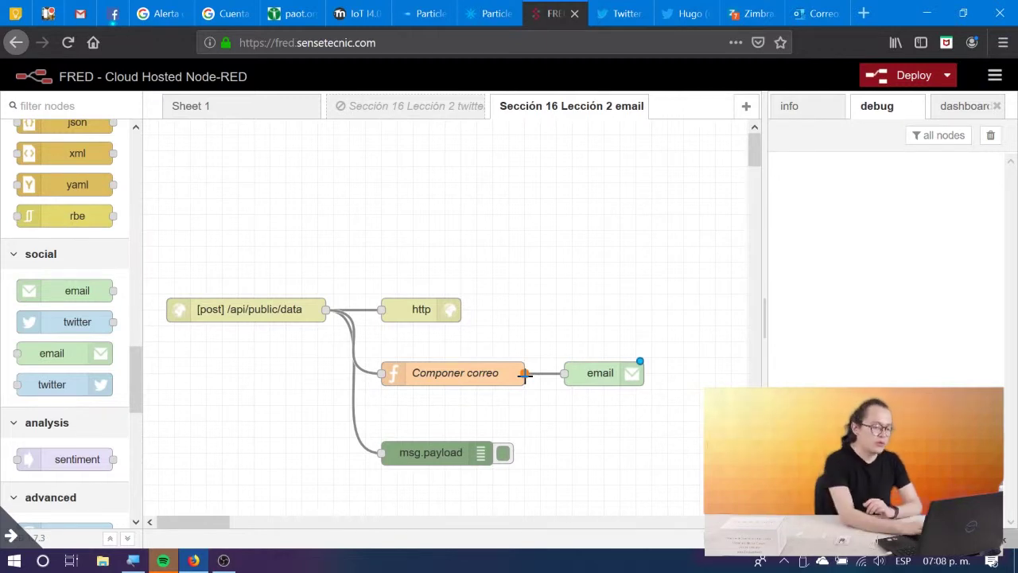
Set the email node's recipient address, Gmail user id and account password.
double_click(606, 372)
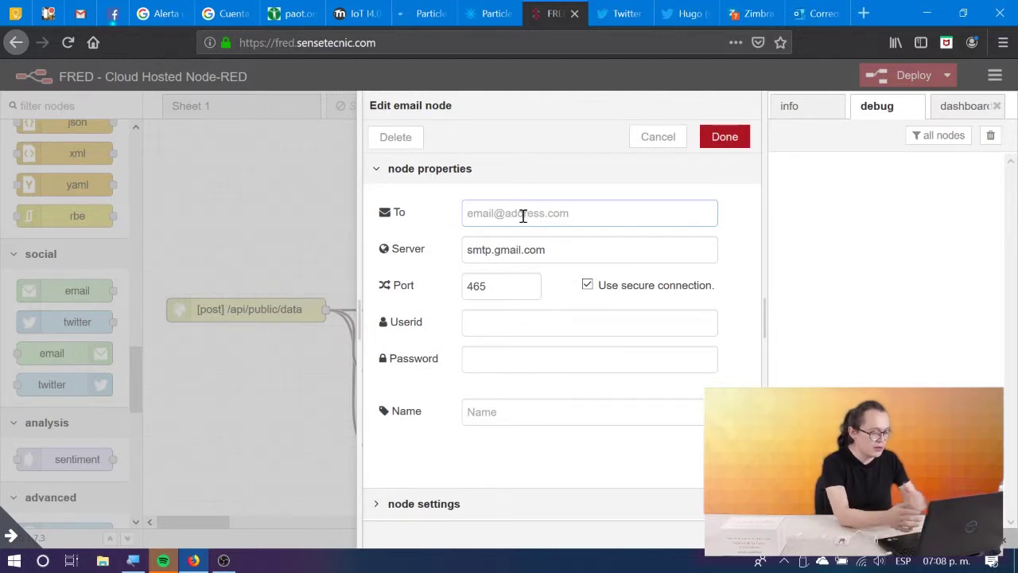
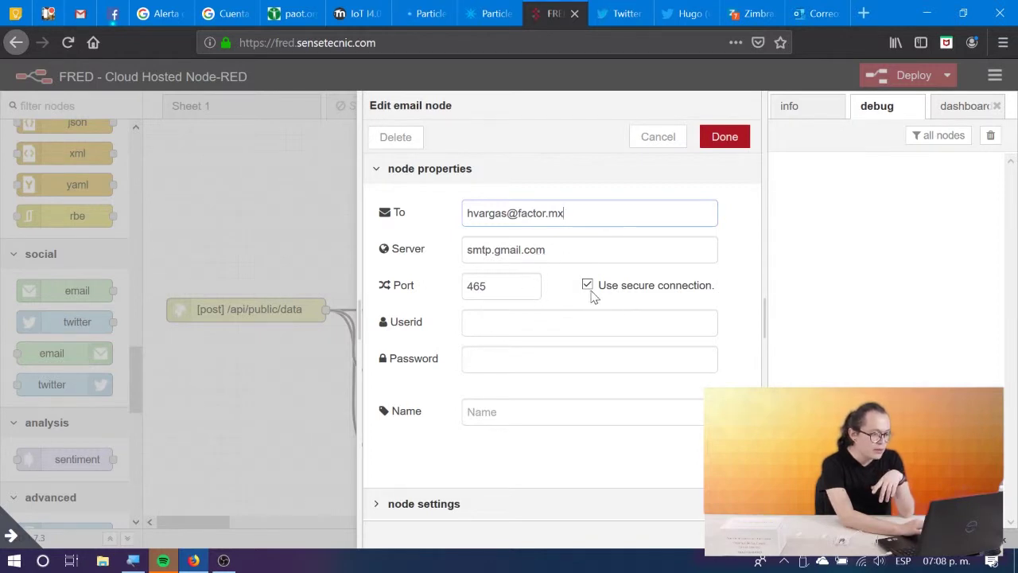
left_click(478, 325)
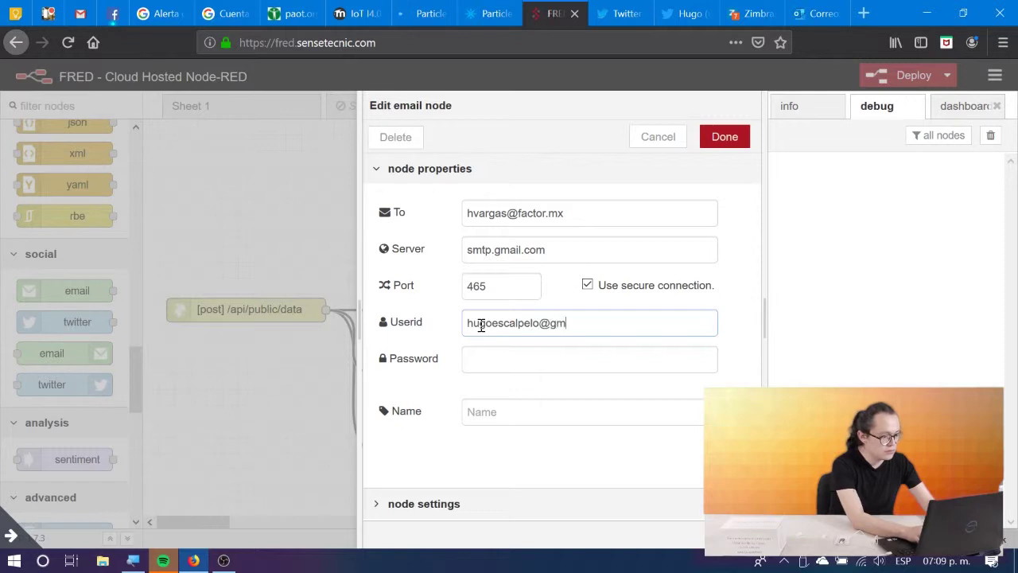
key("Tab")
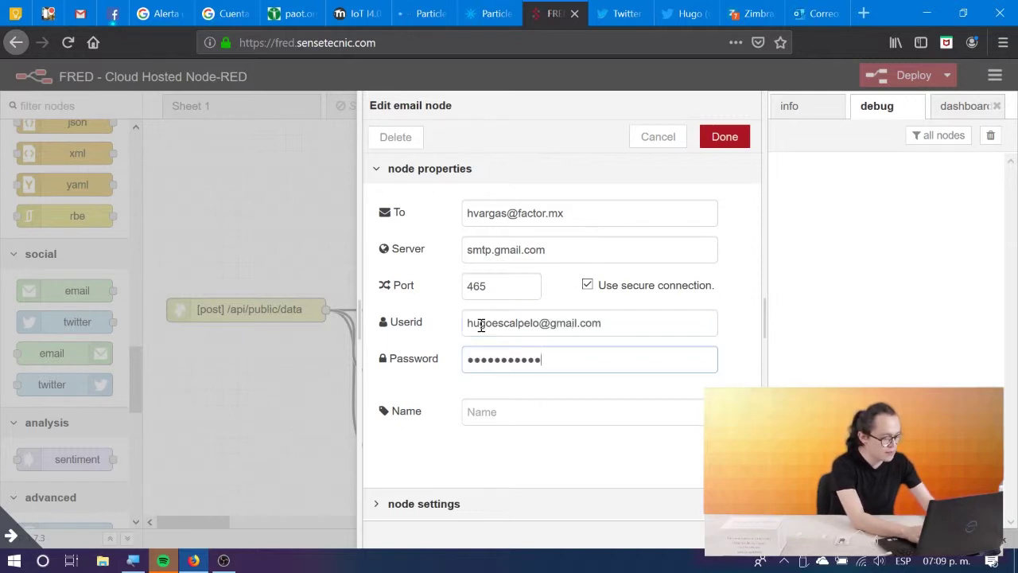
left_click(723, 136)
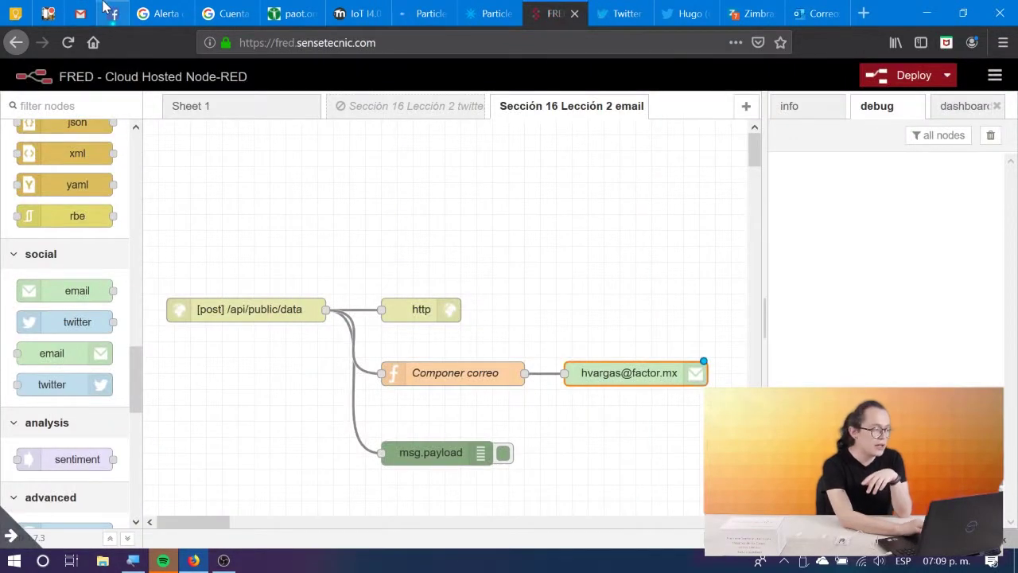
left_click(80, 14)
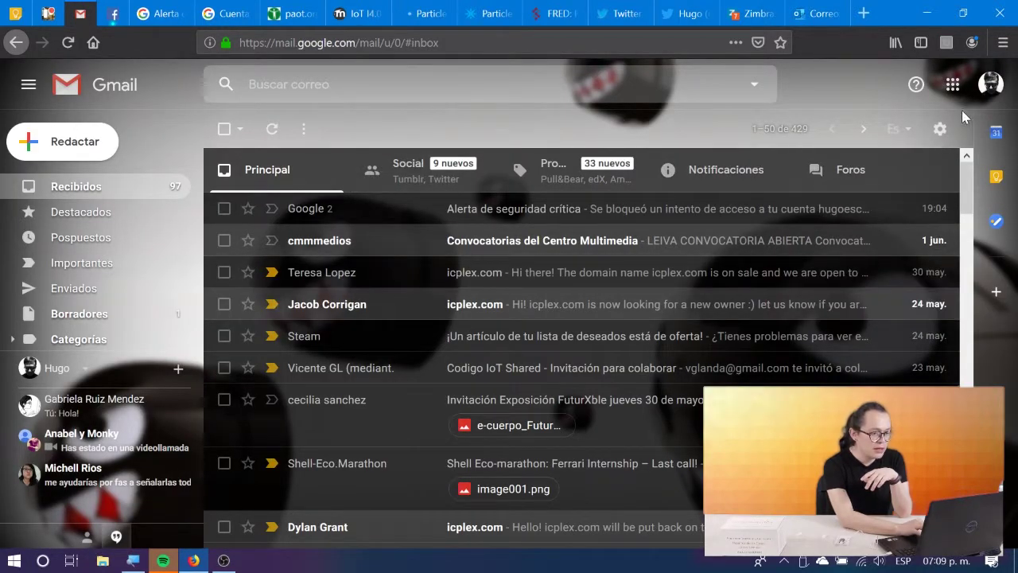
left_click(990, 84)
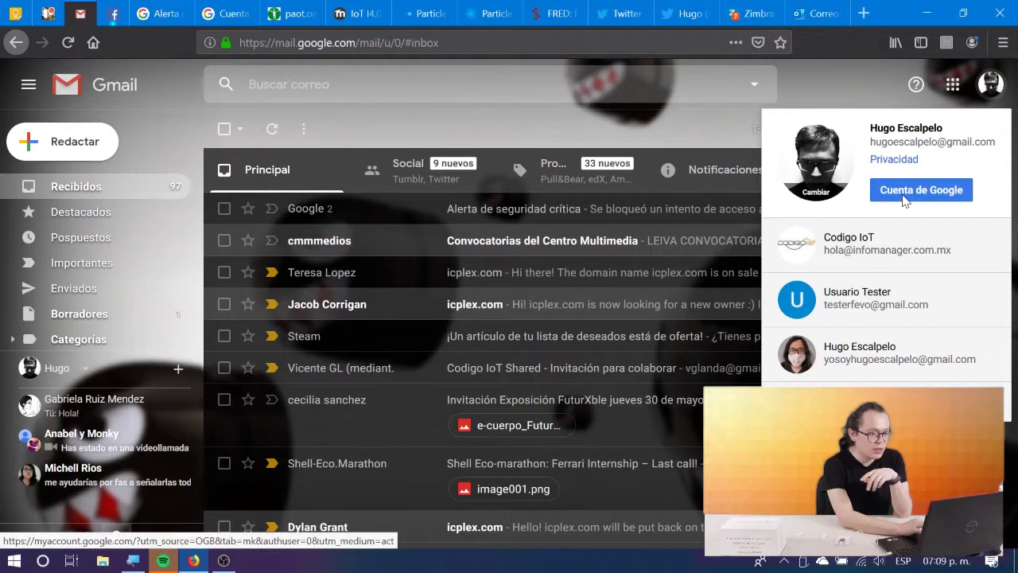
left_click(915, 191)
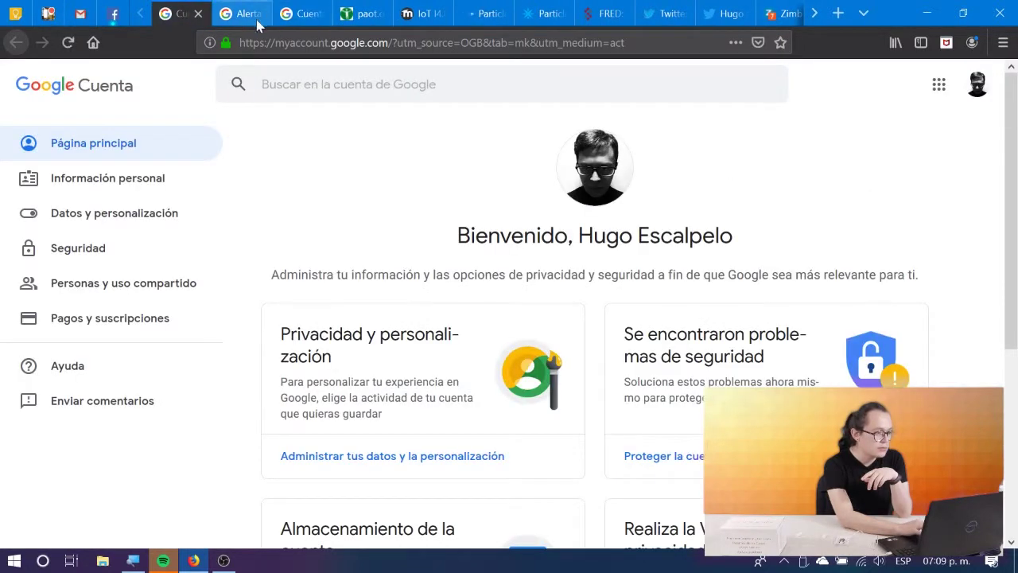
left_click(76, 243)
Check that 'Acceso de apps menos seguras' is set to Sí, then return to FRED.
scroll(389, 352, "down", 1)
scroll(389, 353, "down", 12)
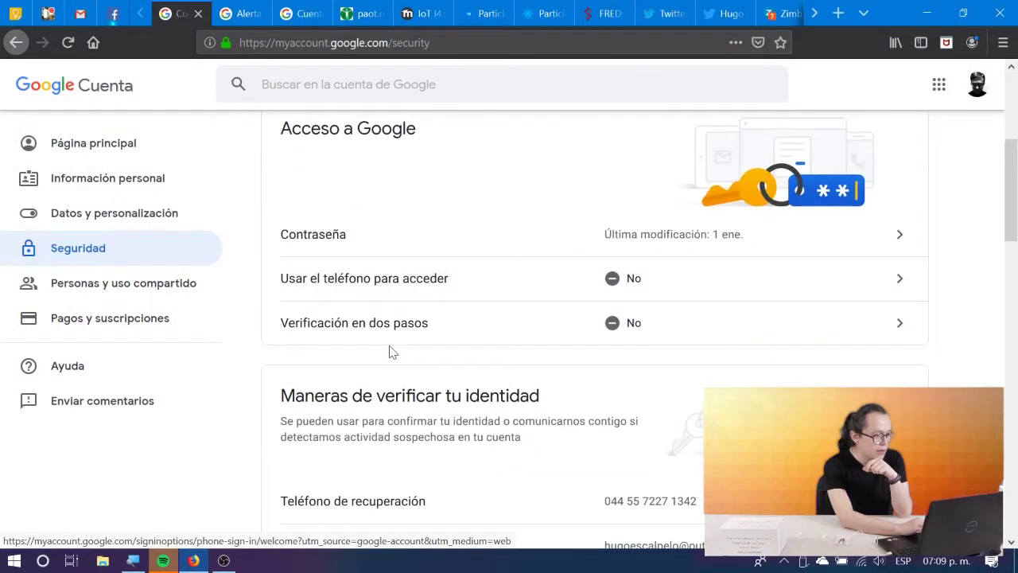
scroll(391, 353, "up", 3)
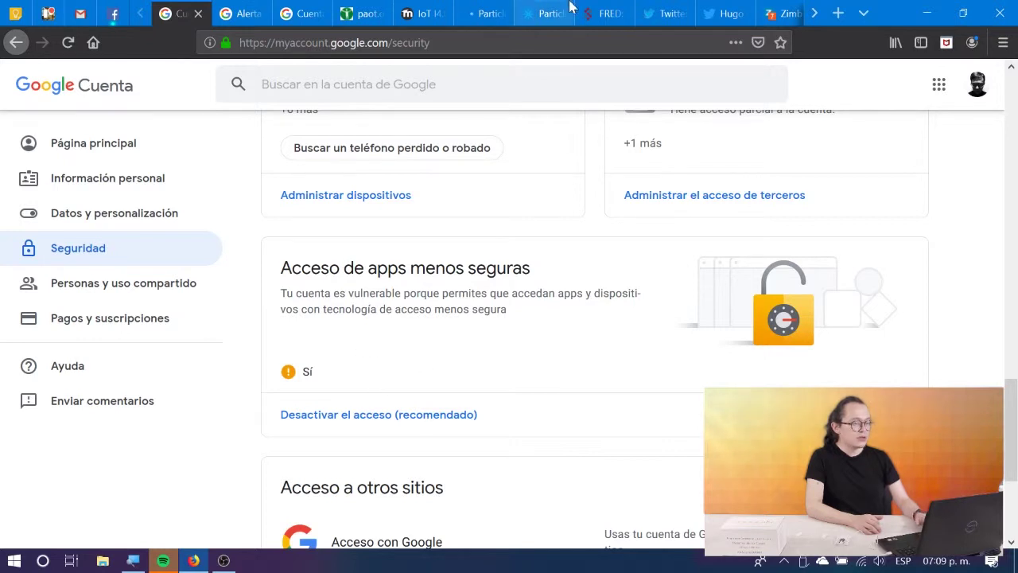
left_click(609, 11)
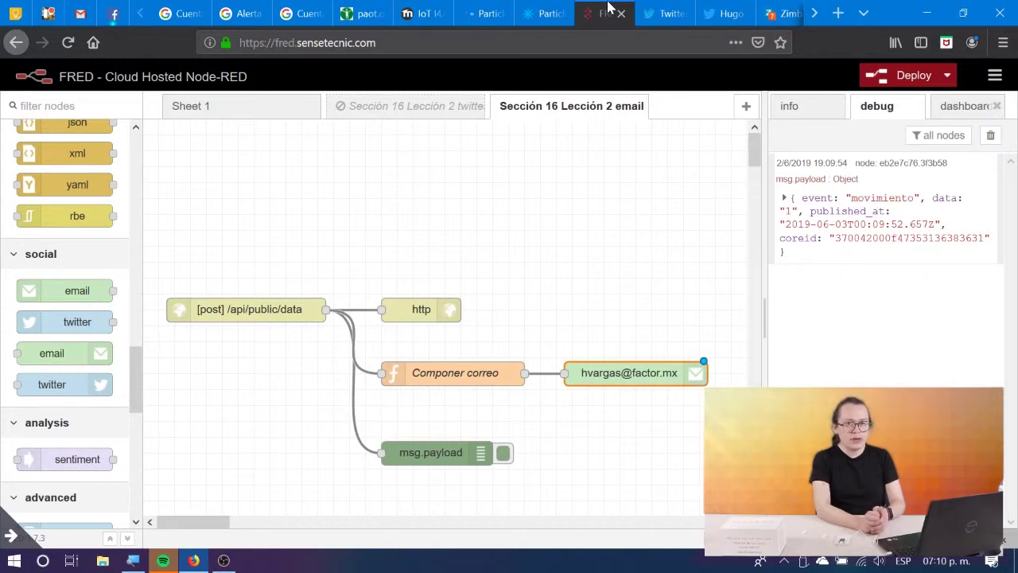
Read Google's 'Alerta de seguridad crítica' about the blocked sign-in, then go to Zimbra.
left_click(80, 12)
left_click(330, 209)
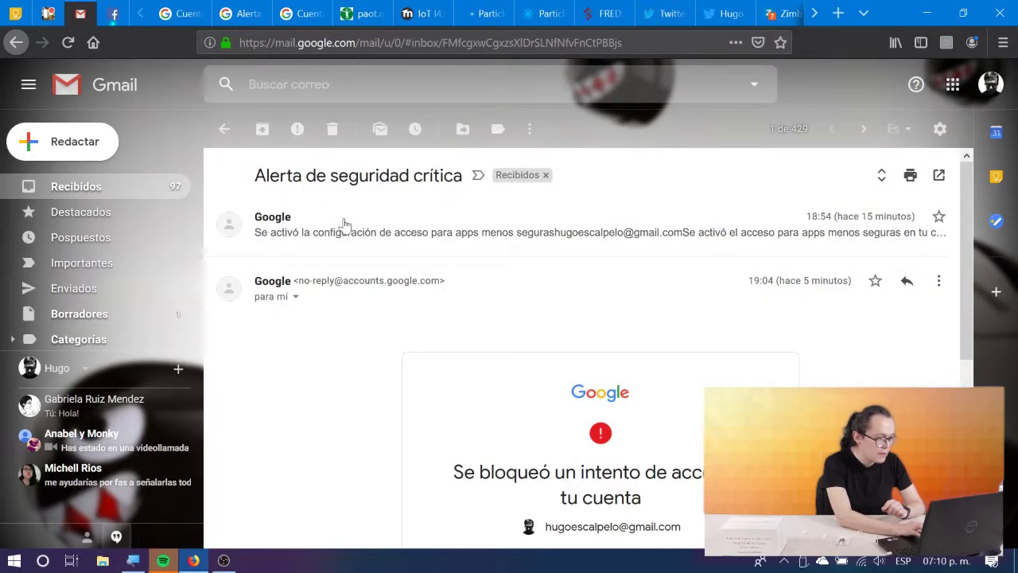
scroll(539, 378, "down", 3)
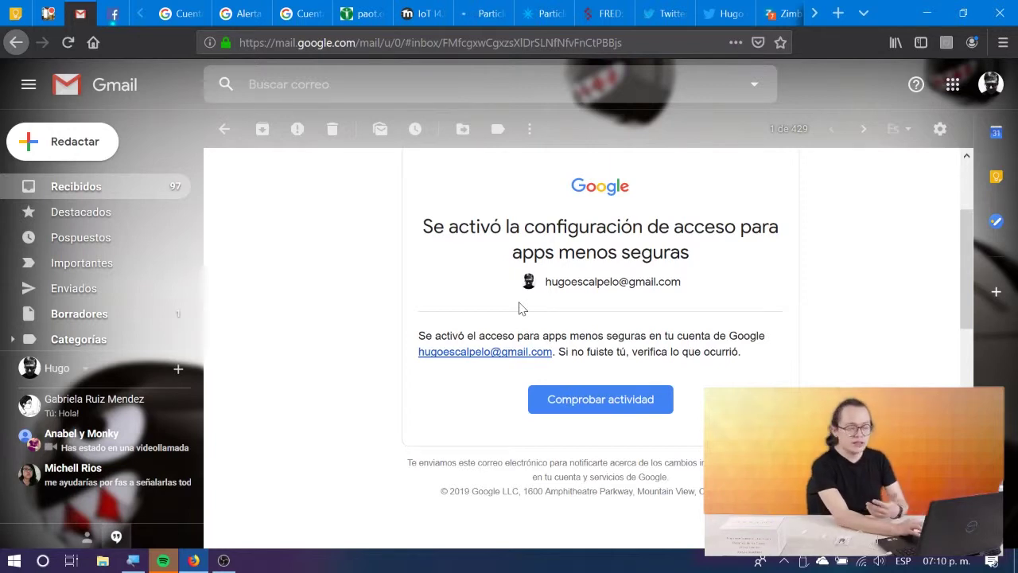
left_click(225, 129)
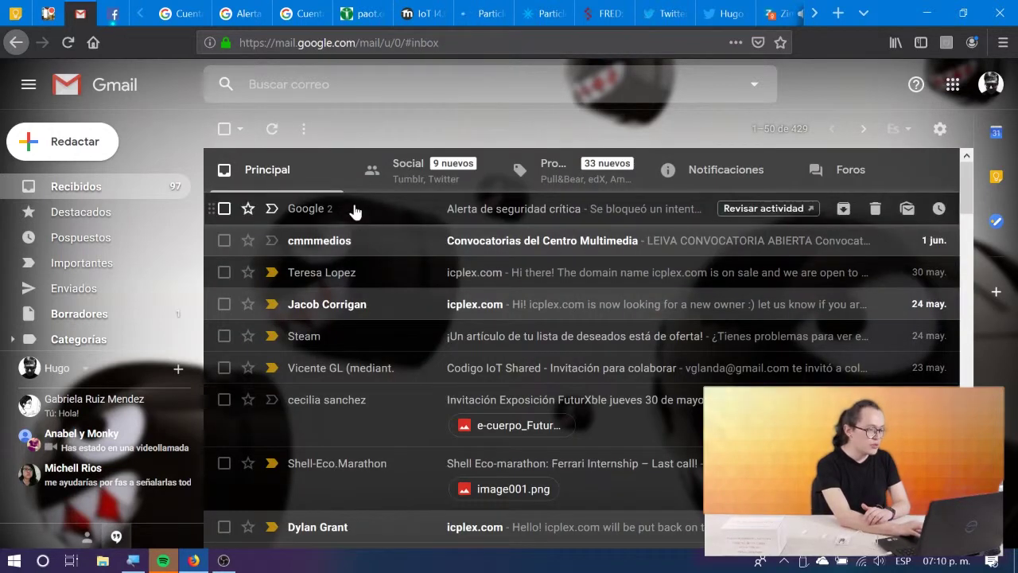
left_click(354, 211)
scroll(557, 358, "down", 5)
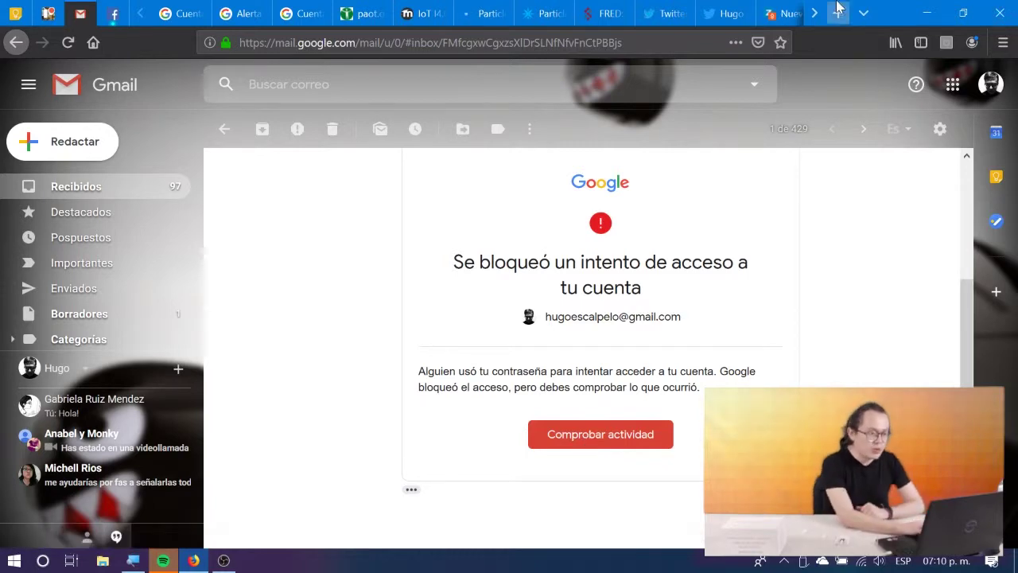
left_click(786, 9)
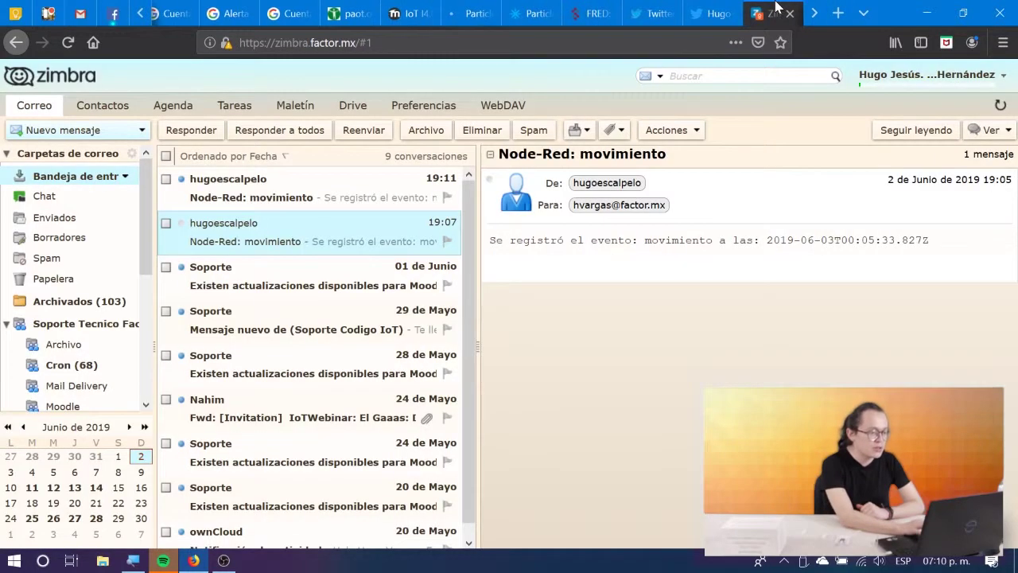
Check the 19:11 Node-Red: movimiento email's timestamp 2019-06-03T00:09:52.657Z, then return to FRED.
left_click(254, 185)
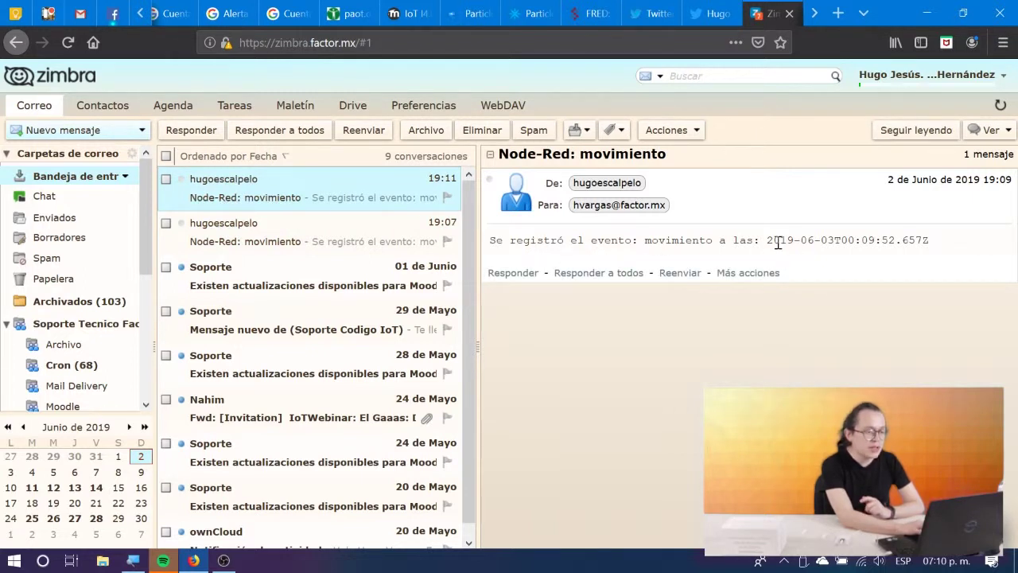
left_click_drag(770, 241, 932, 248)
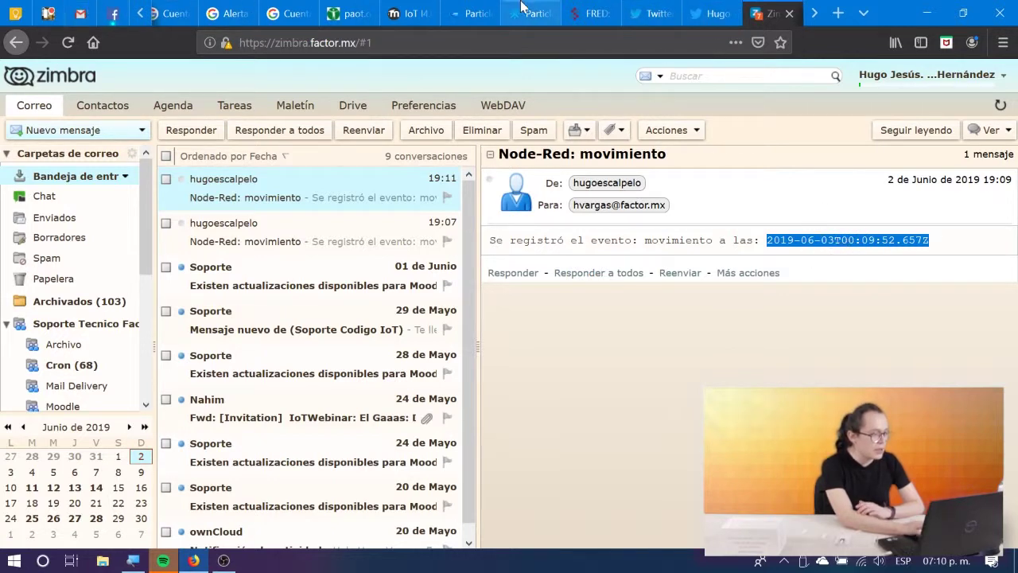
left_click(587, 14)
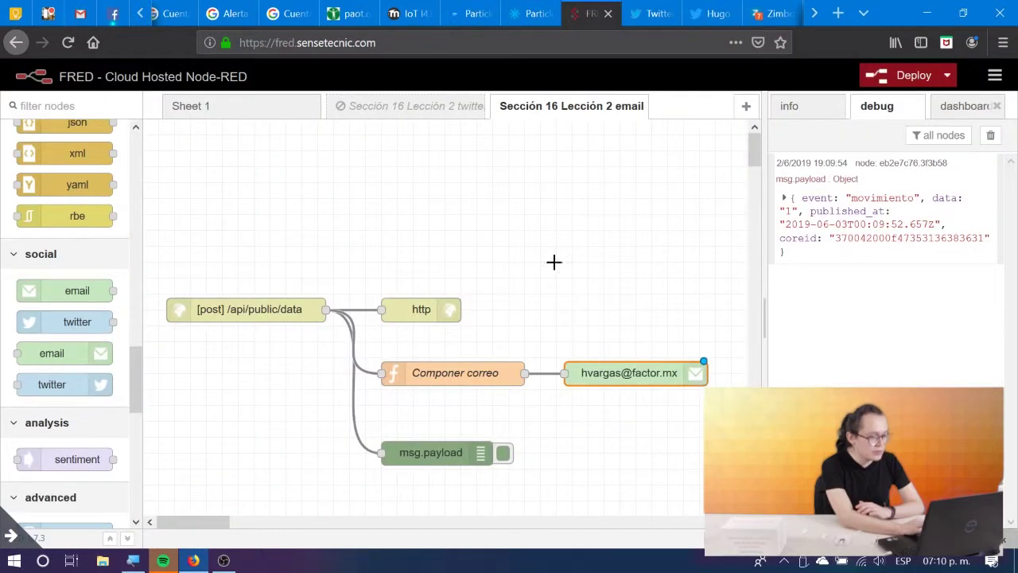
Review the email node's Gmail SMTP settings and close it unchanged.
double_click(618, 374)
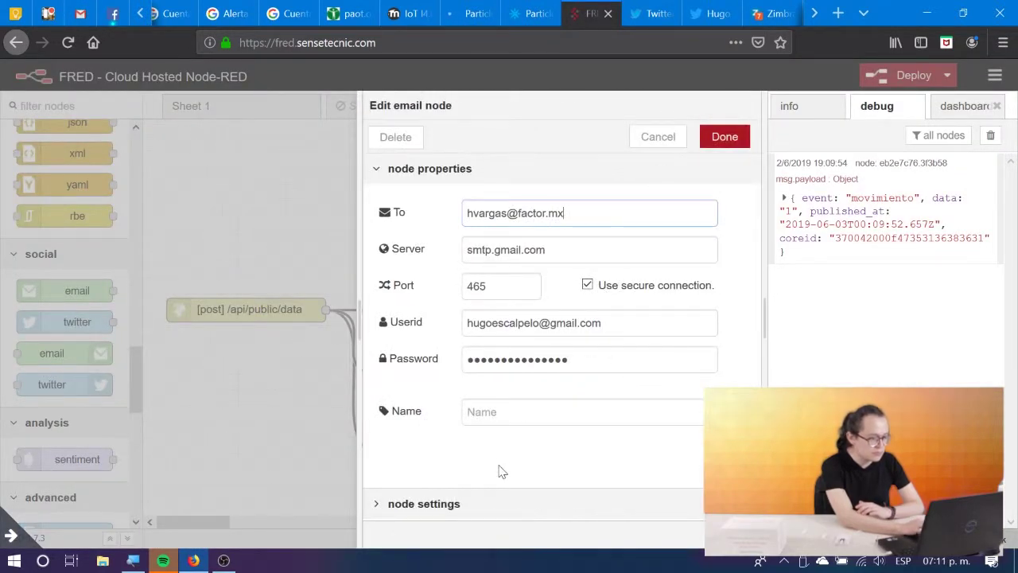
left_click(444, 513)
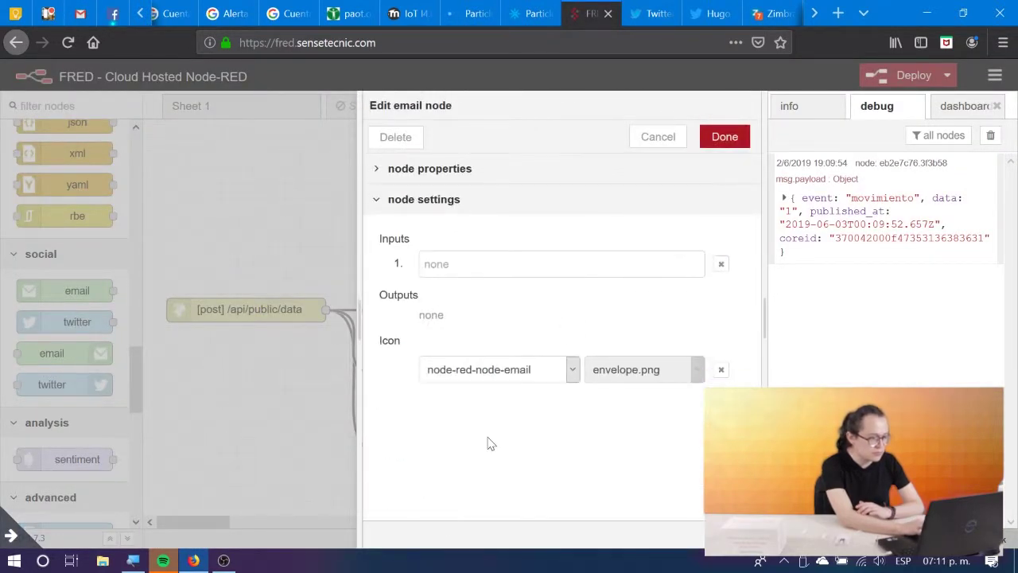
left_click(658, 136)
Review the Componer correo function node's code and settings and close it unchanged.
double_click(455, 373)
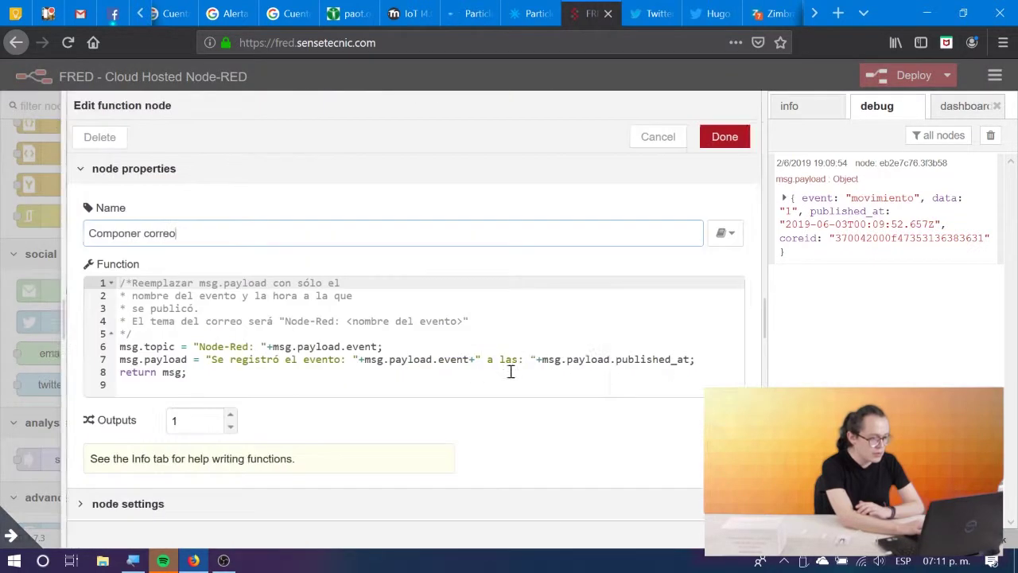
left_click(195, 502)
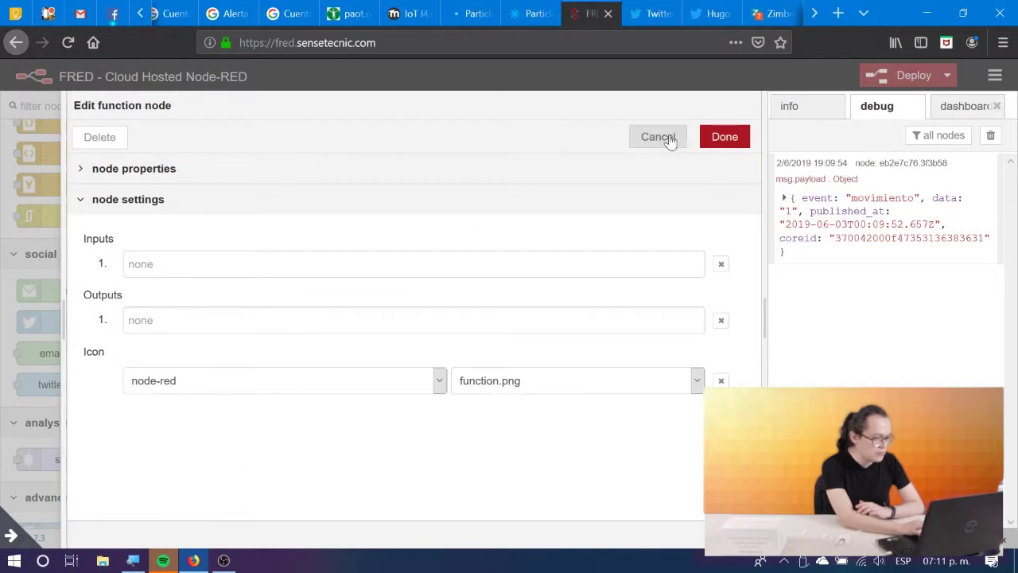
left_click(658, 136)
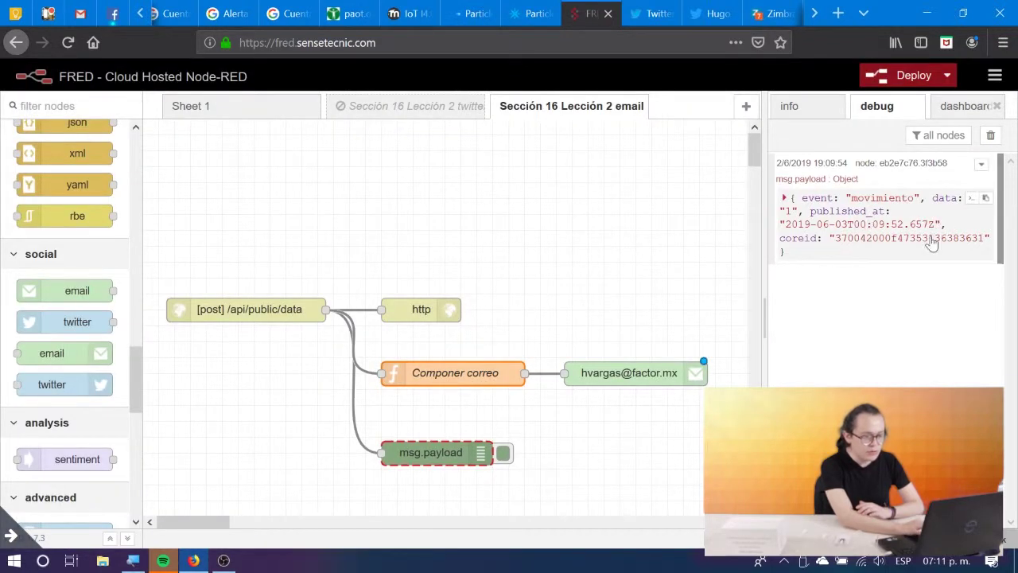
In Zimbra, view the older 19:07 movimiento email's timestamp, then return to the FRED flow.
left_click(769, 8)
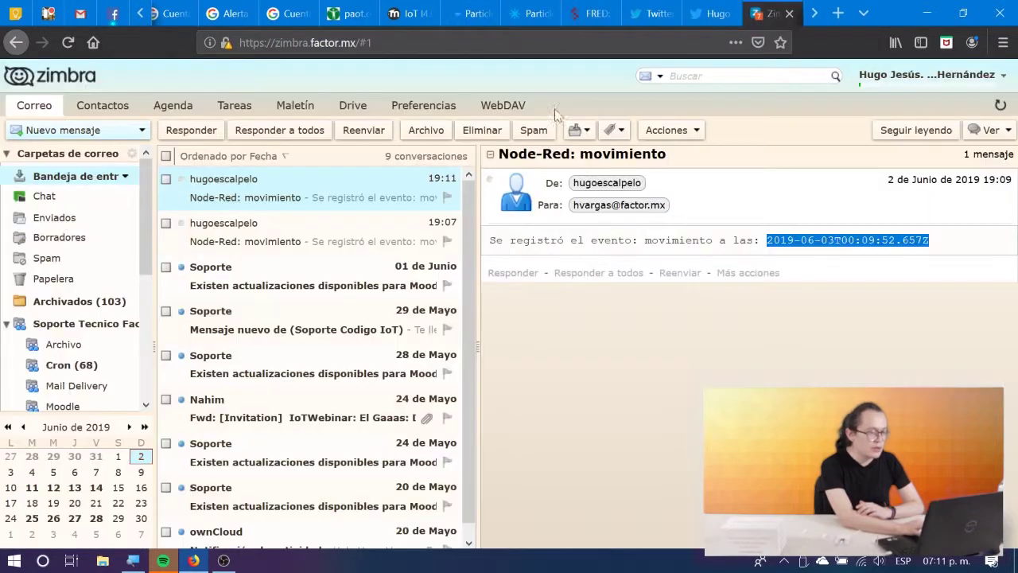
left_click(242, 234)
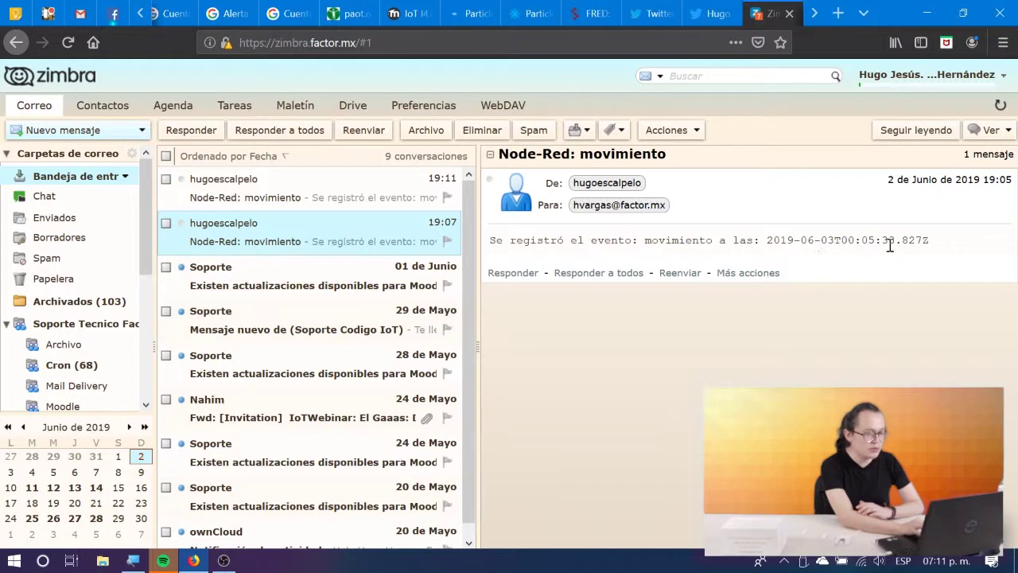
left_click(590, 13)
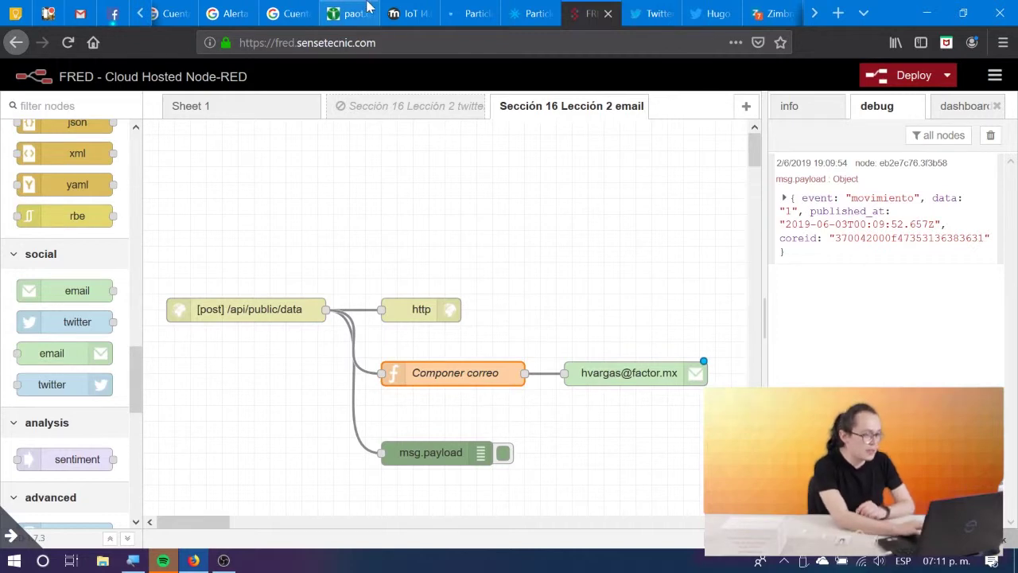
Close six leftover Google account and alert tabs, glance at Particle, then return to the Codigo IoT lesson.
left_click(288, 9)
left_click(305, 13)
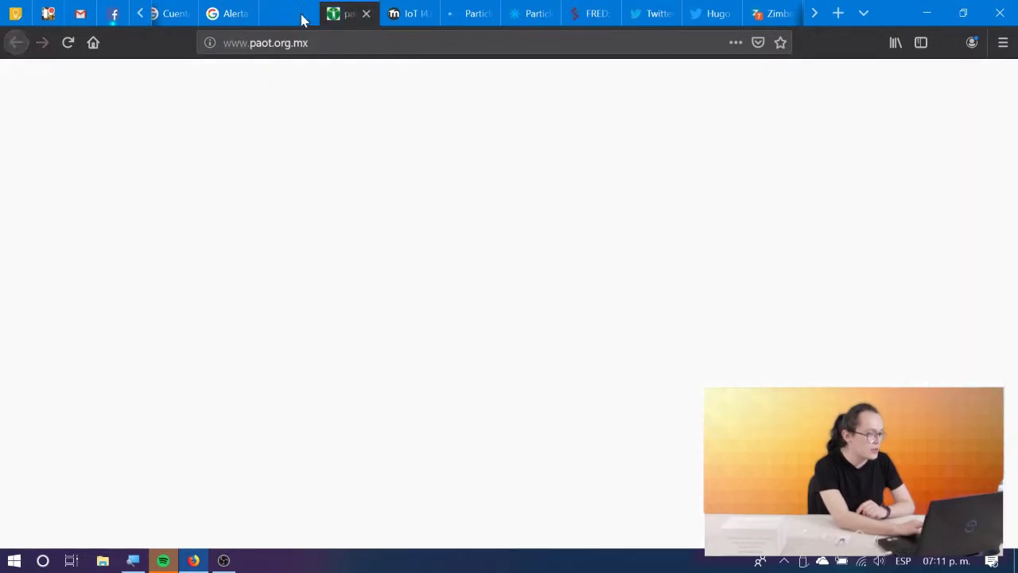
left_click(239, 14)
left_click(248, 15)
left_click(181, 13)
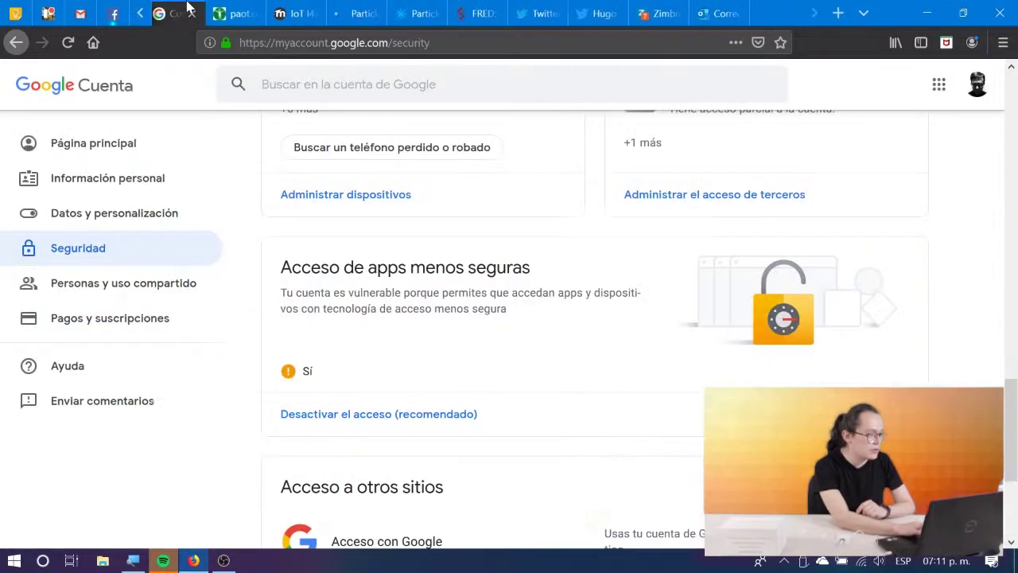
left_click(197, 14)
left_click(364, 11)
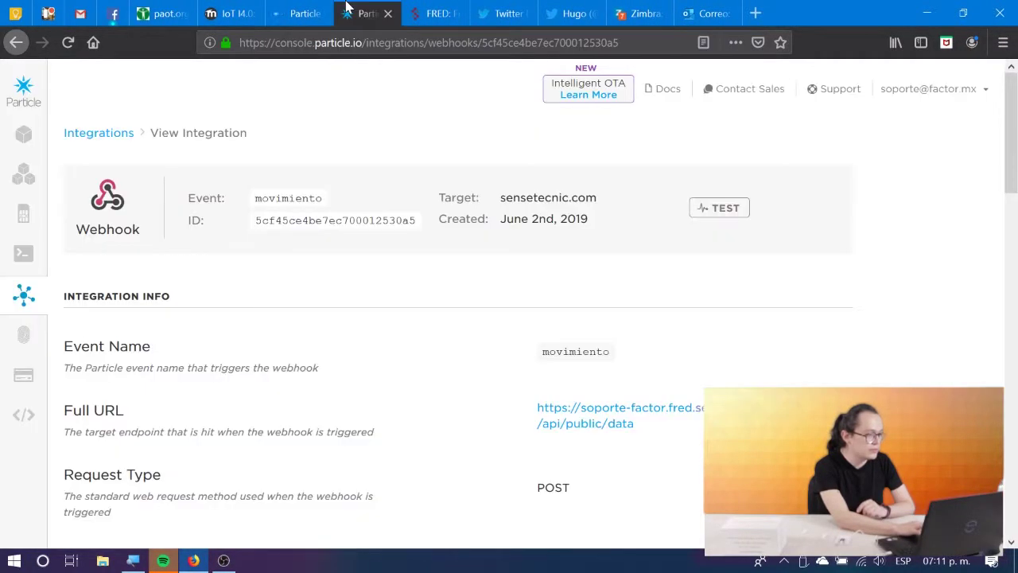
left_click(255, 10)
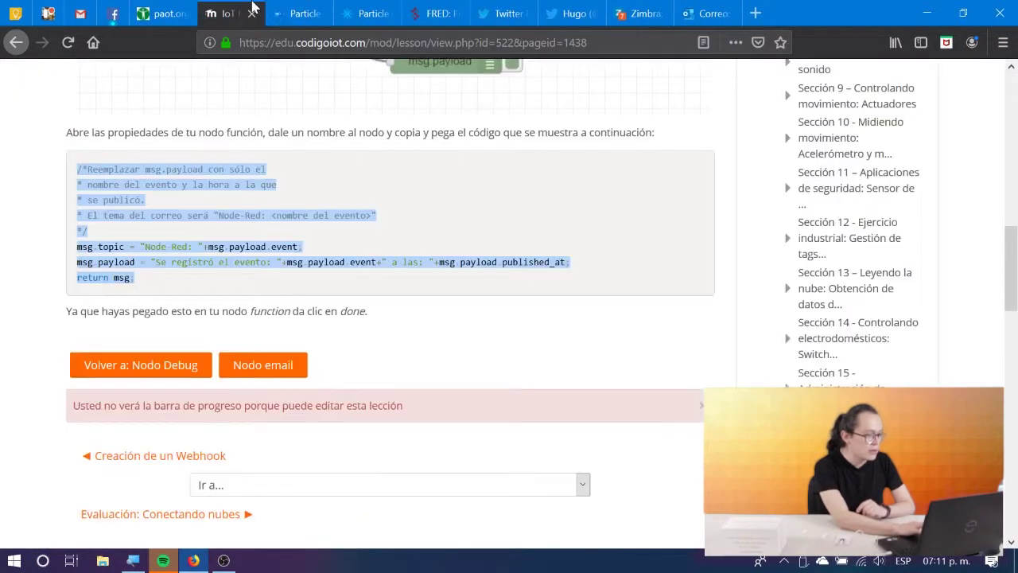
Read through the 'Nodo email' lesson, then scroll 'Ejecución del flow con eMail' down to its flow diagram.
left_click(282, 367)
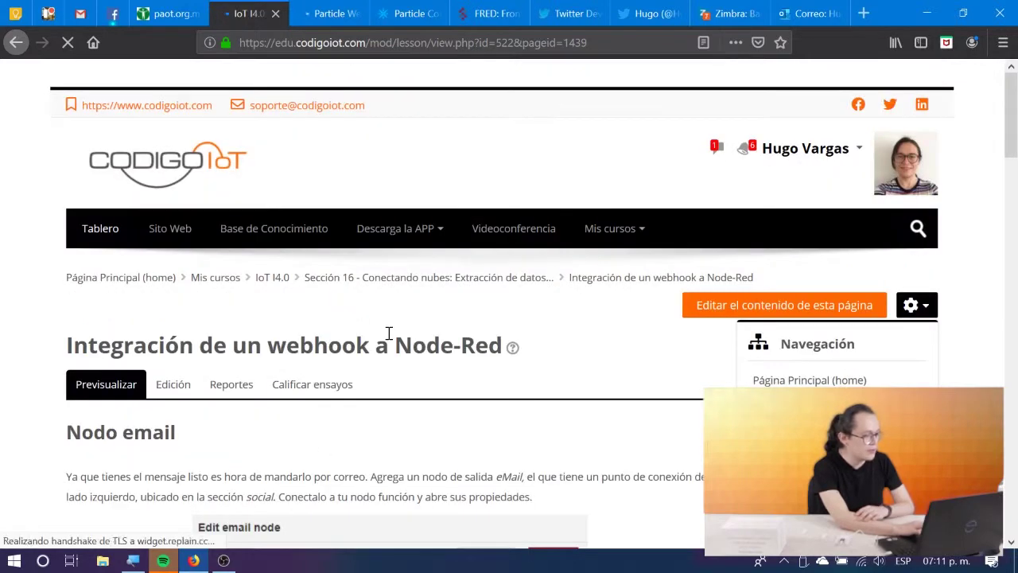
scroll(389, 340, "down", 3)
scroll(389, 338, "down", 2)
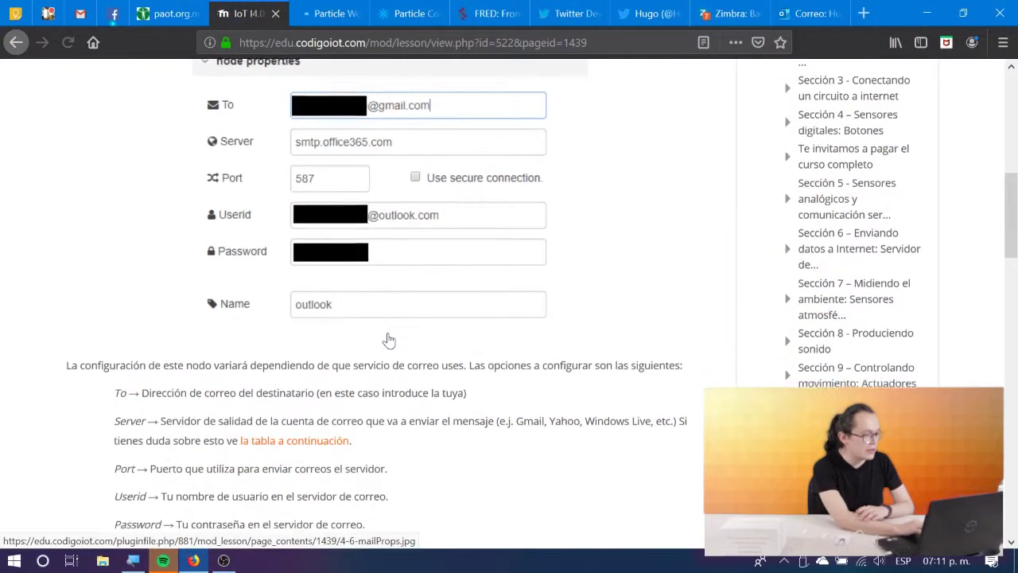
scroll(389, 339, "down", 5)
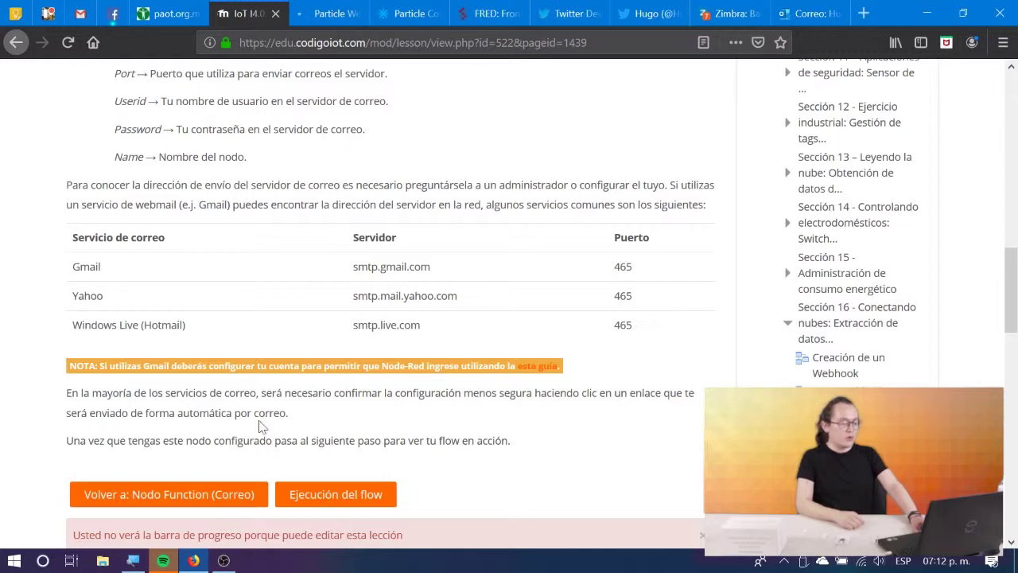
left_click(307, 496)
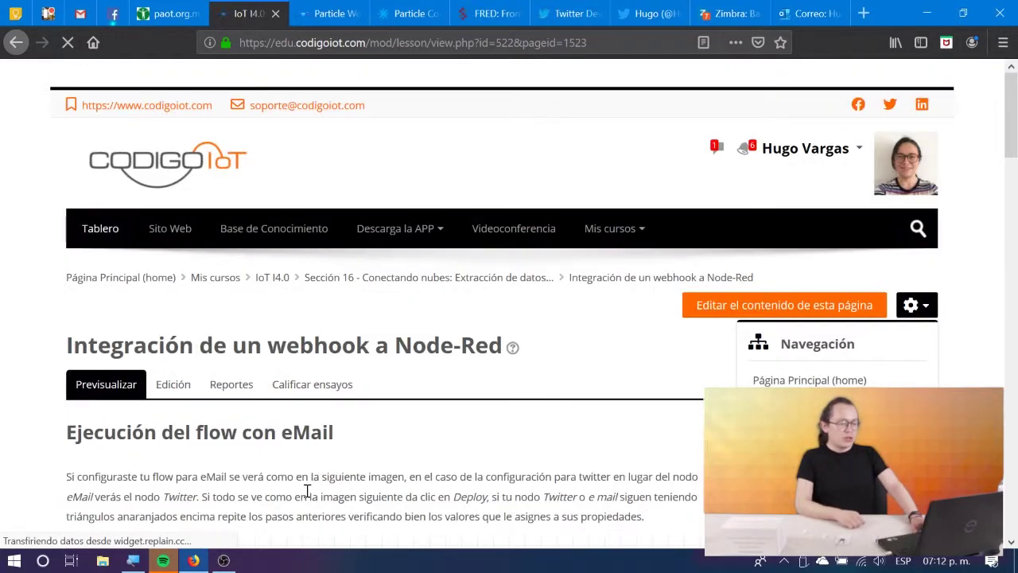
scroll(307, 493, "down", 5)
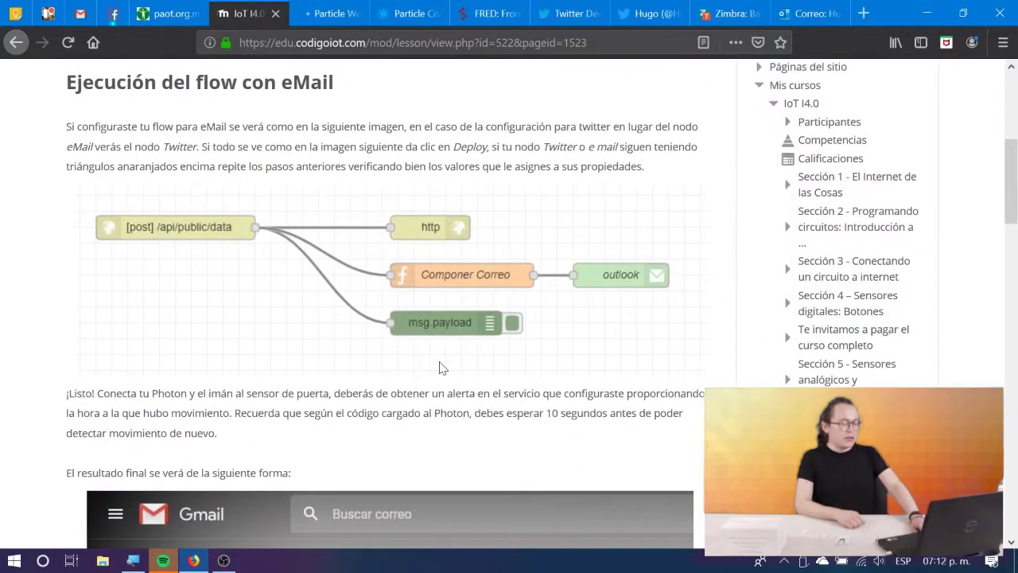